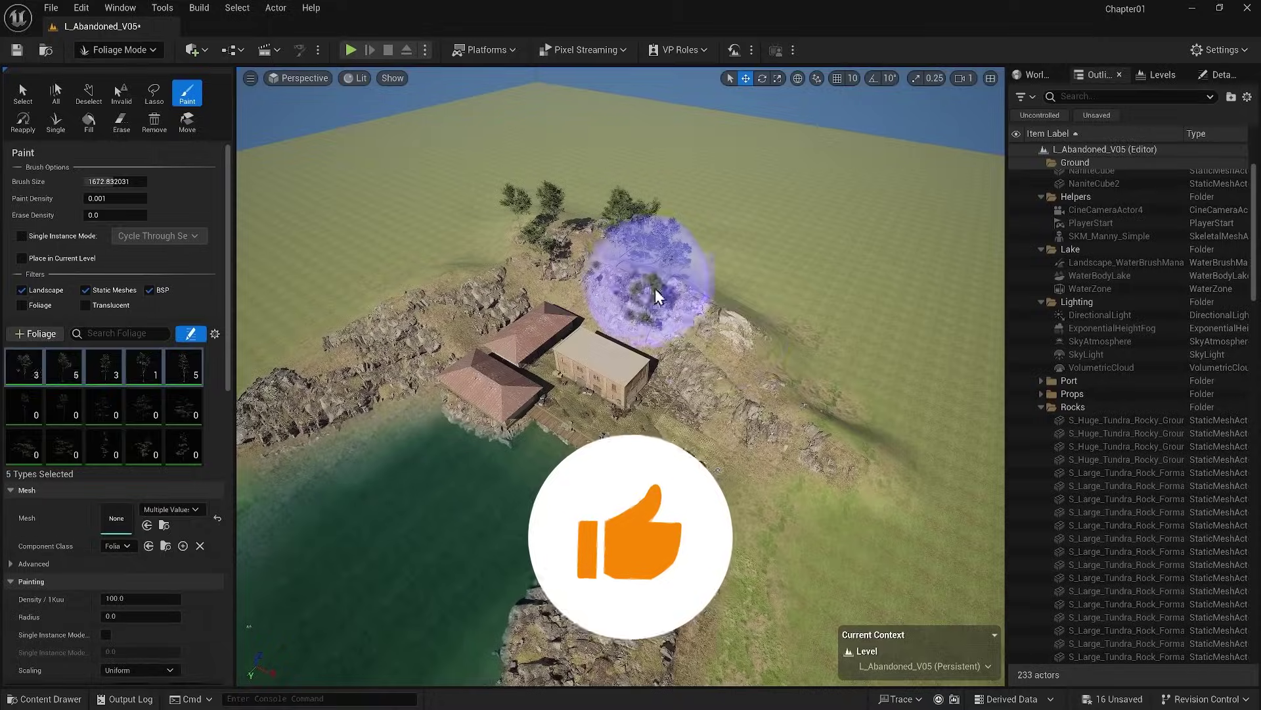
mouse_move(657, 297)
left_mouse_down()
mouse_move(727, 332)
mouse_move(648, 529)
mouse_move(633, 619)
left_mouse_up()
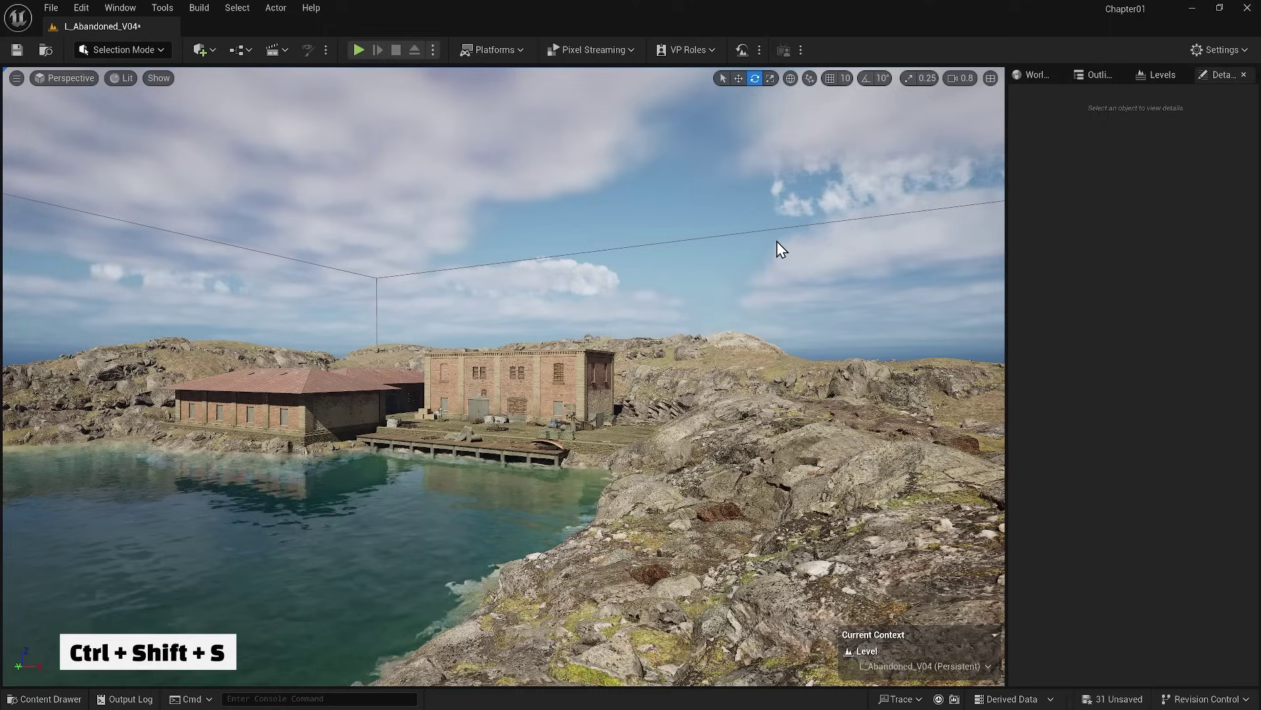
Save all unsaved files and save the current level as a new version named L_Abandoned_V05.
key("ctrl+shift+s")
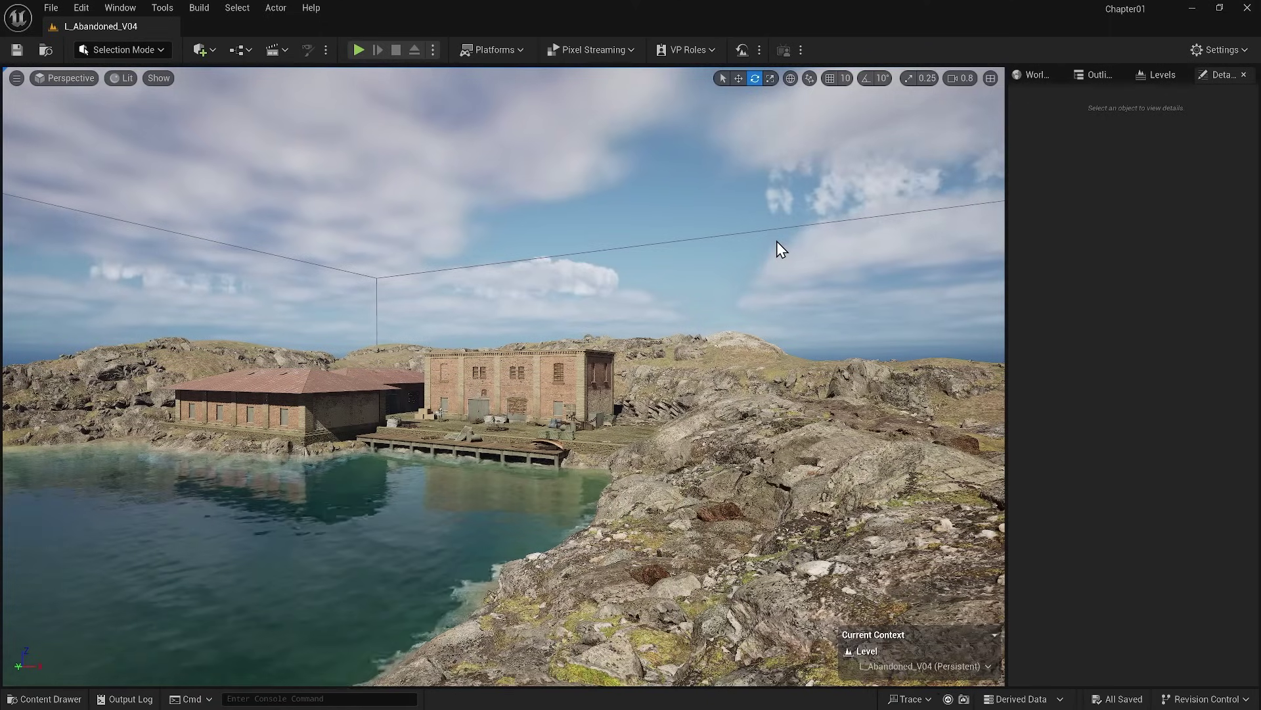
left_click(50, 8)
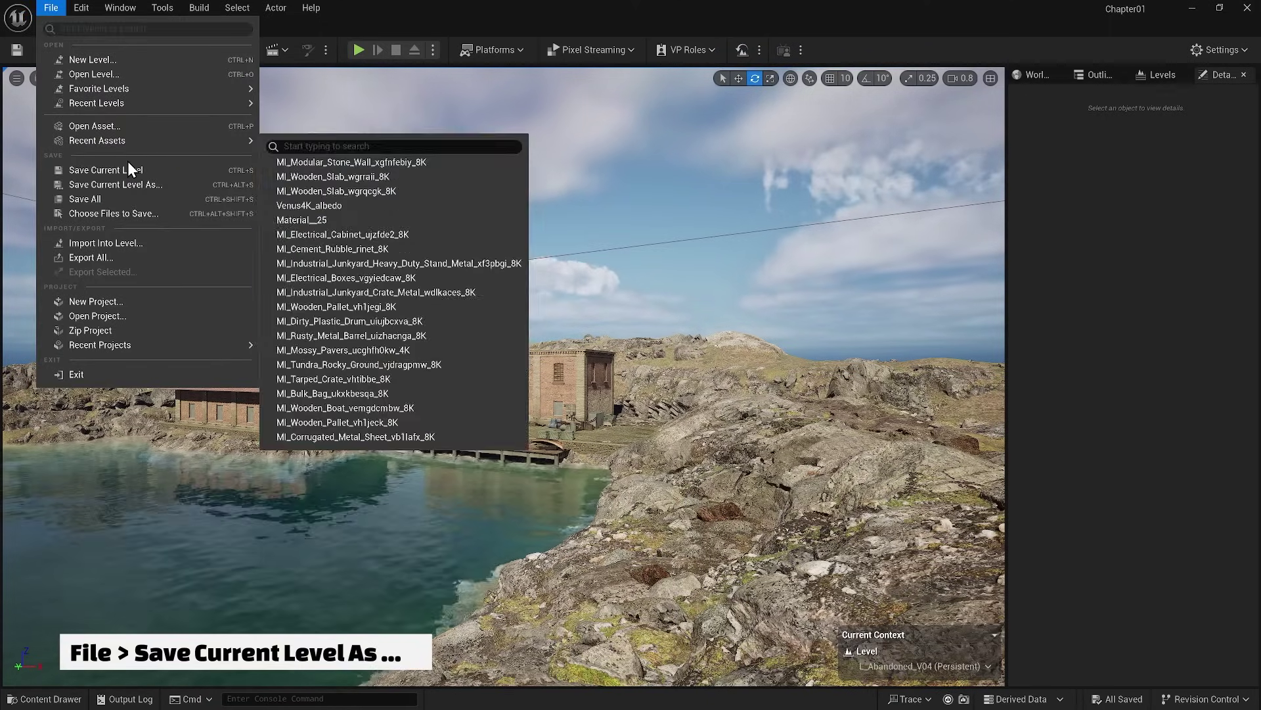
left_click(136, 185)
left_click(924, 561)
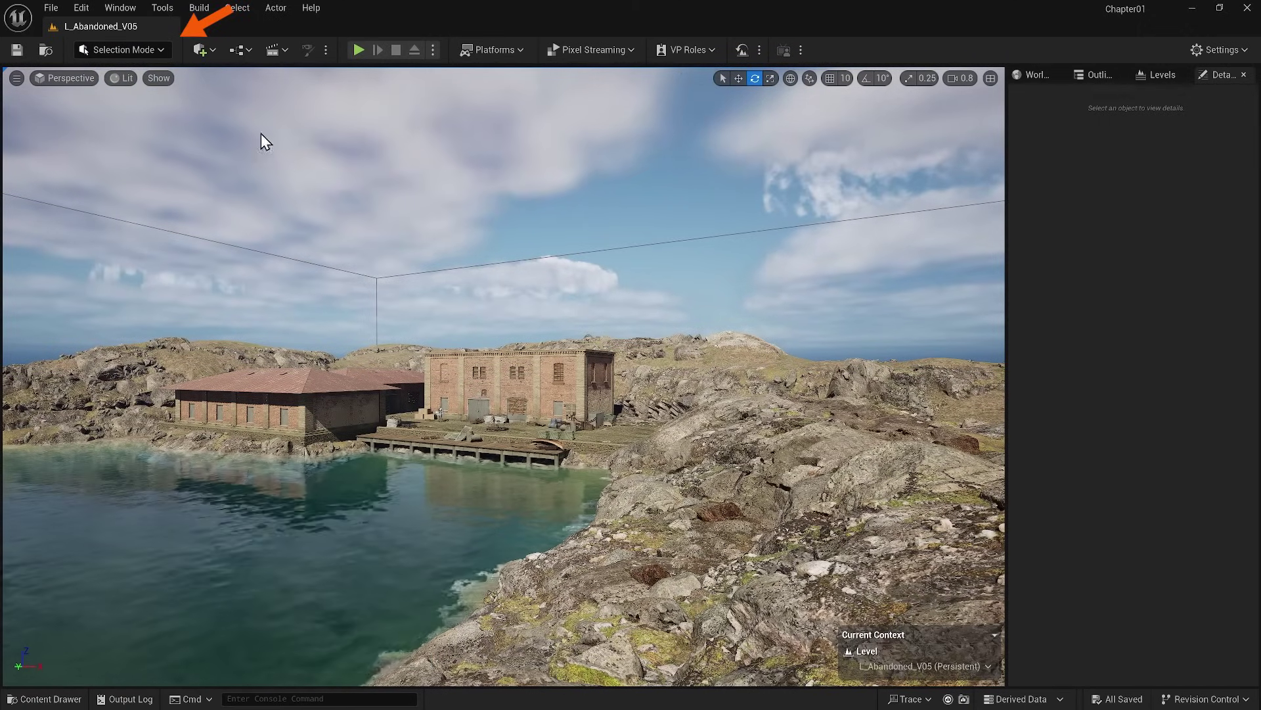
Switch the level editor to Foliage mode.
left_click(126, 50)
left_click(135, 100)
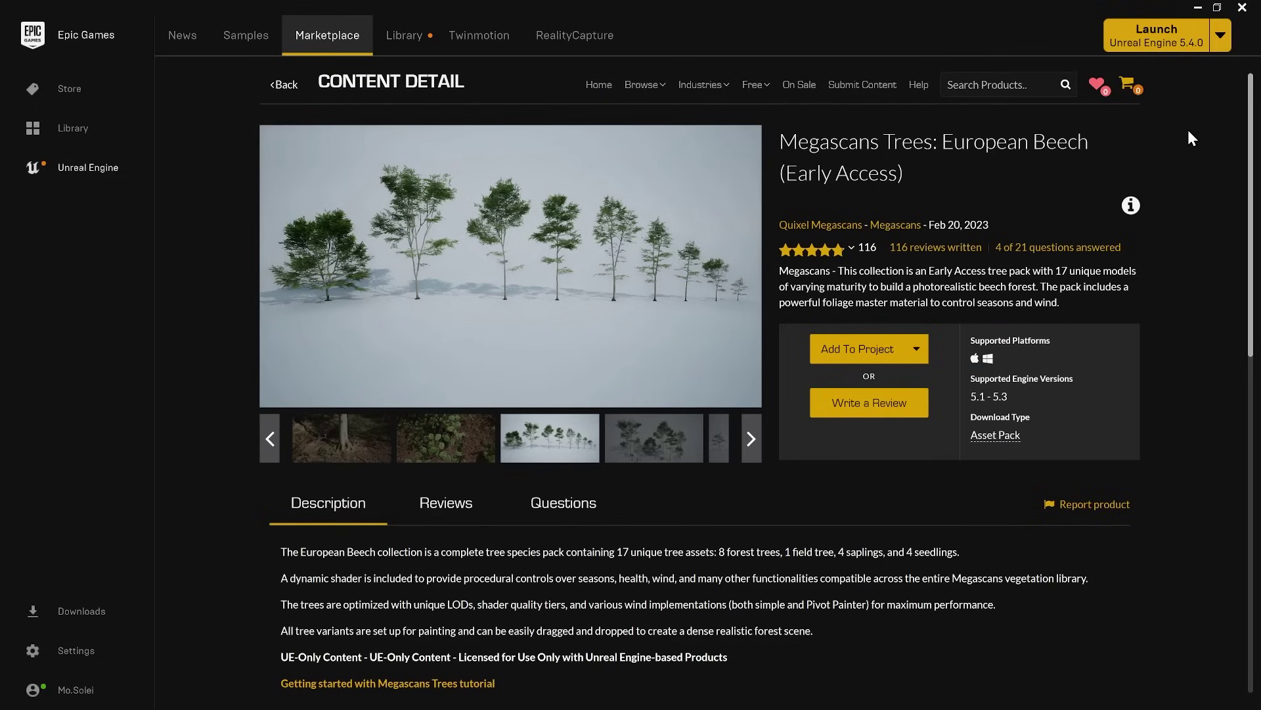
In the Epic Games Launcher, add the Megascans Trees: European Beech pack to the Chapter01 project using version 5.3.
left_click(878, 355)
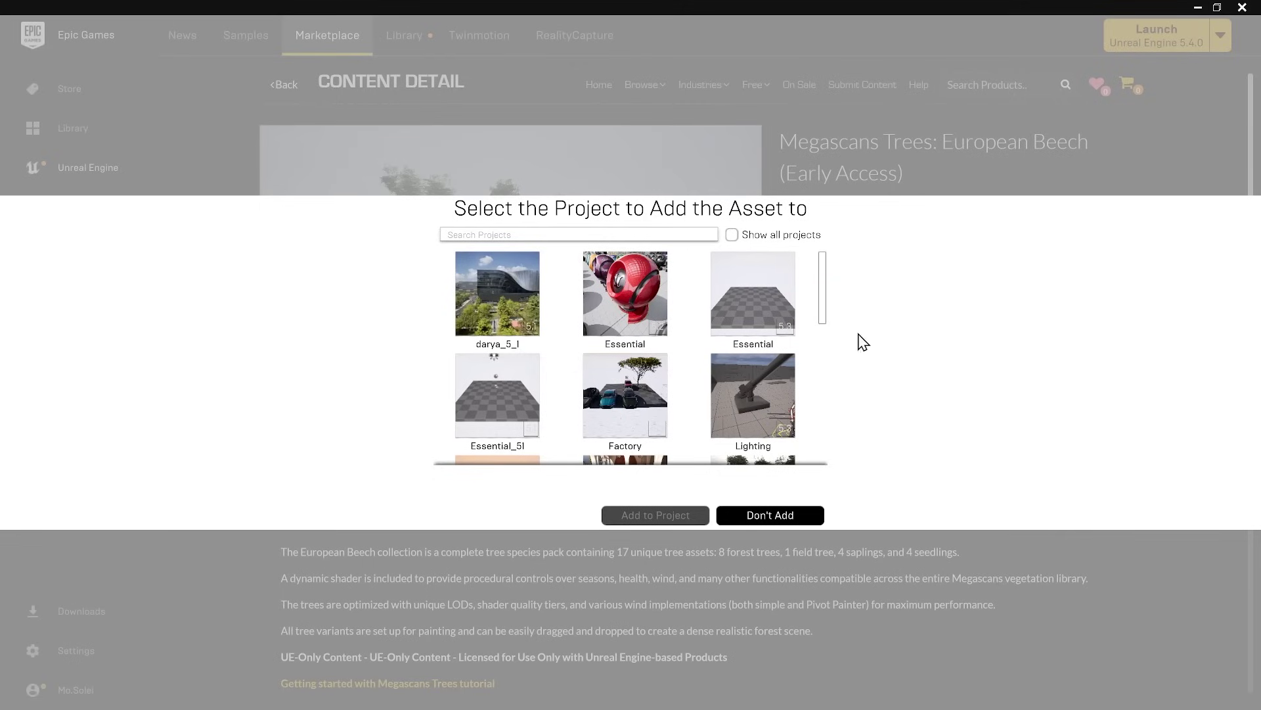
left_click(731, 235)
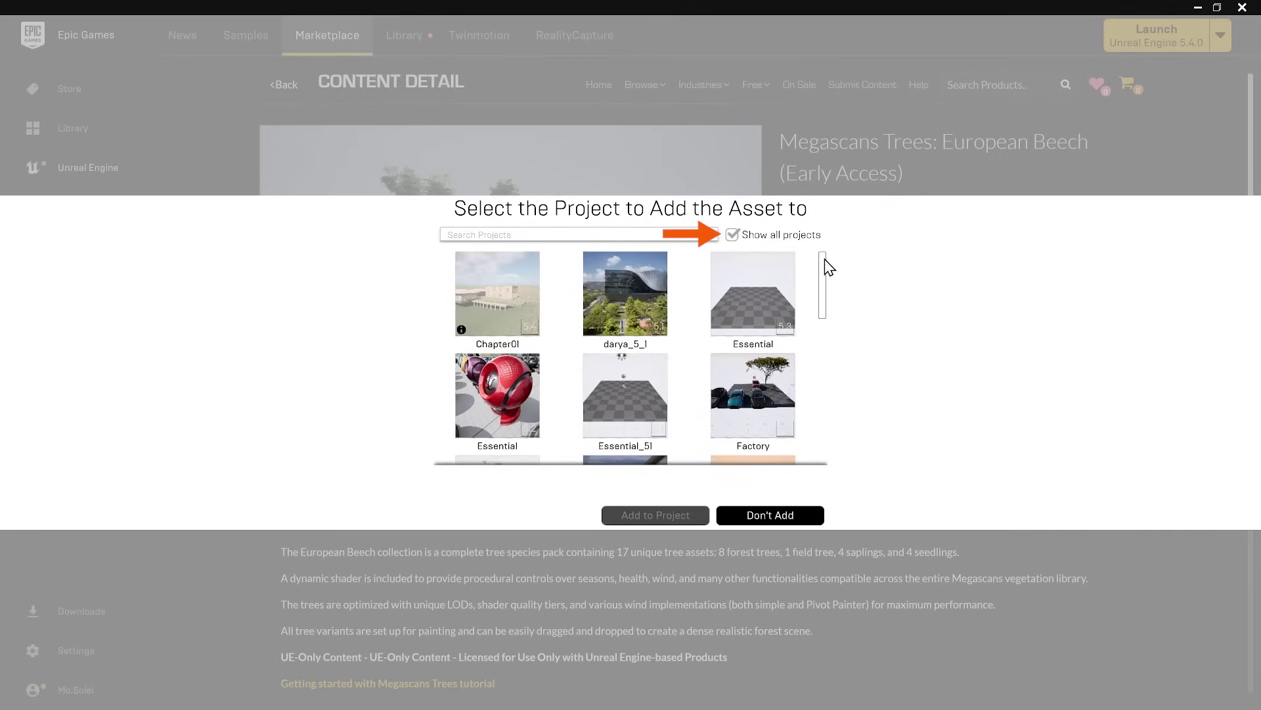
left_click(516, 295)
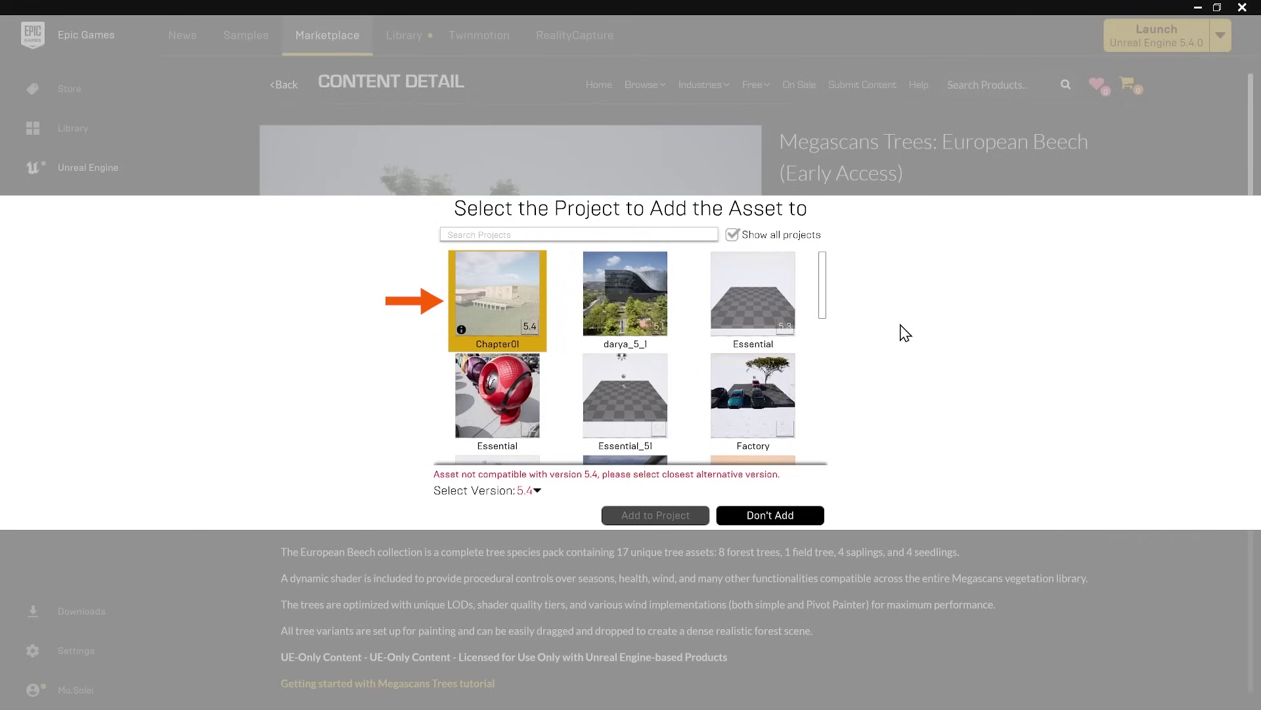
left_click(539, 491)
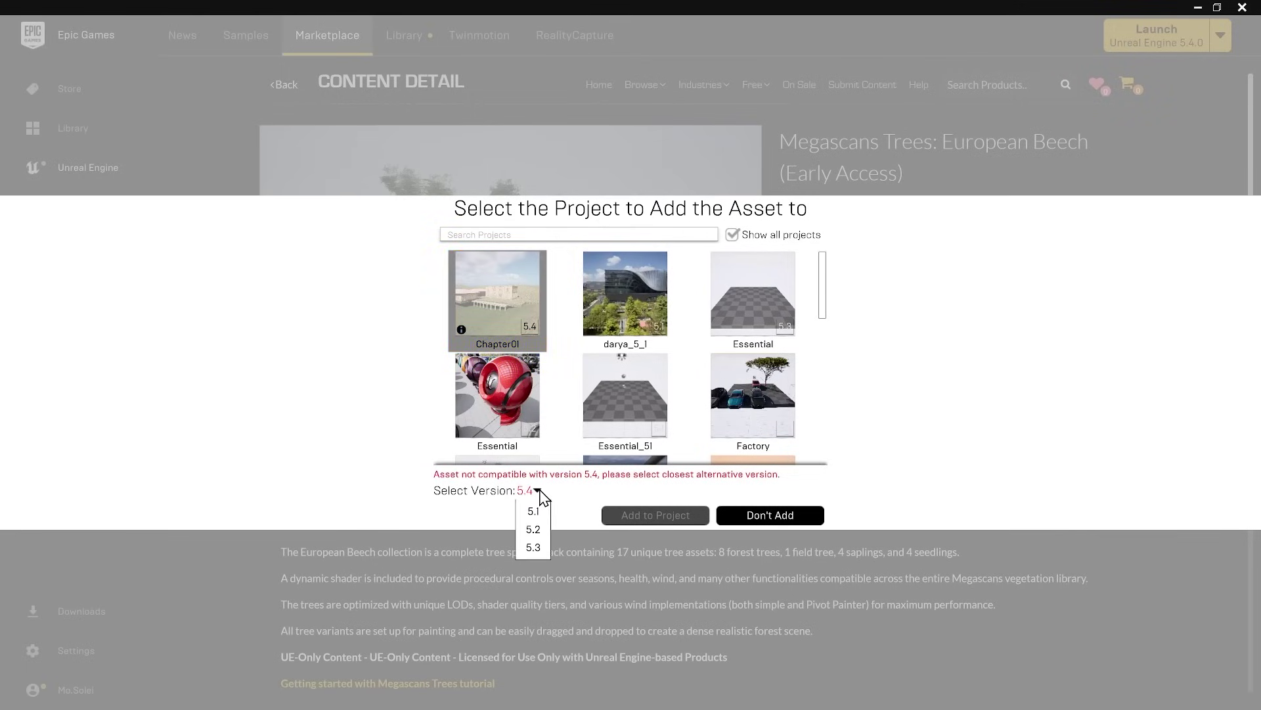
left_click(533, 546)
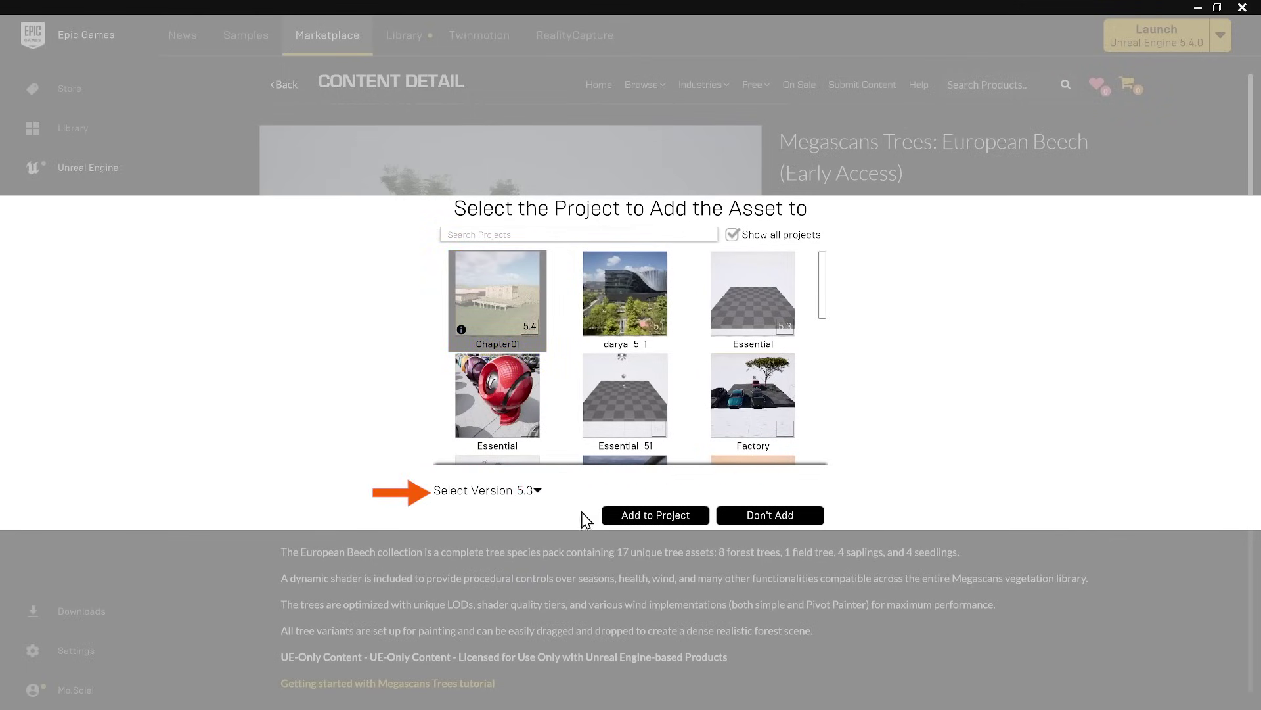
left_click(628, 514)
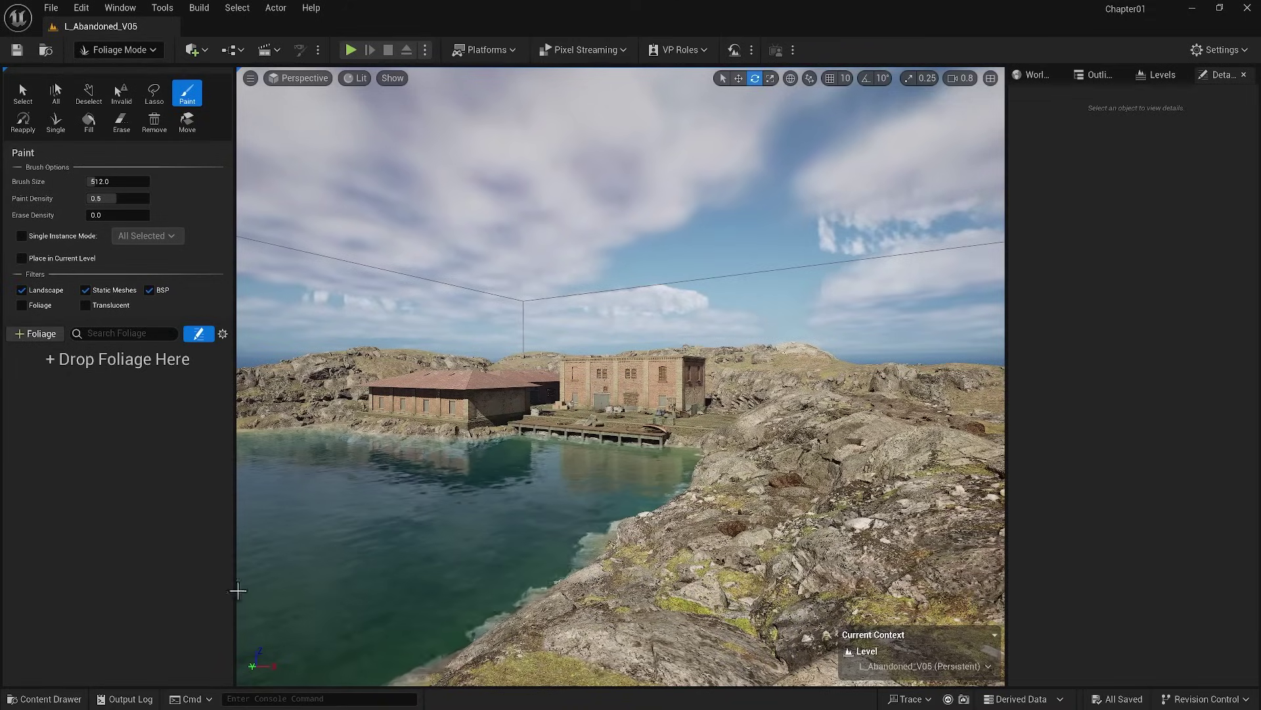
In Unreal Editor, open the EuropeanBeech_Asset_Zoo level from the Maps folder of the EuropeanBeech content.
key("ctrl+space")
scroll(162, 601, "up", 10)
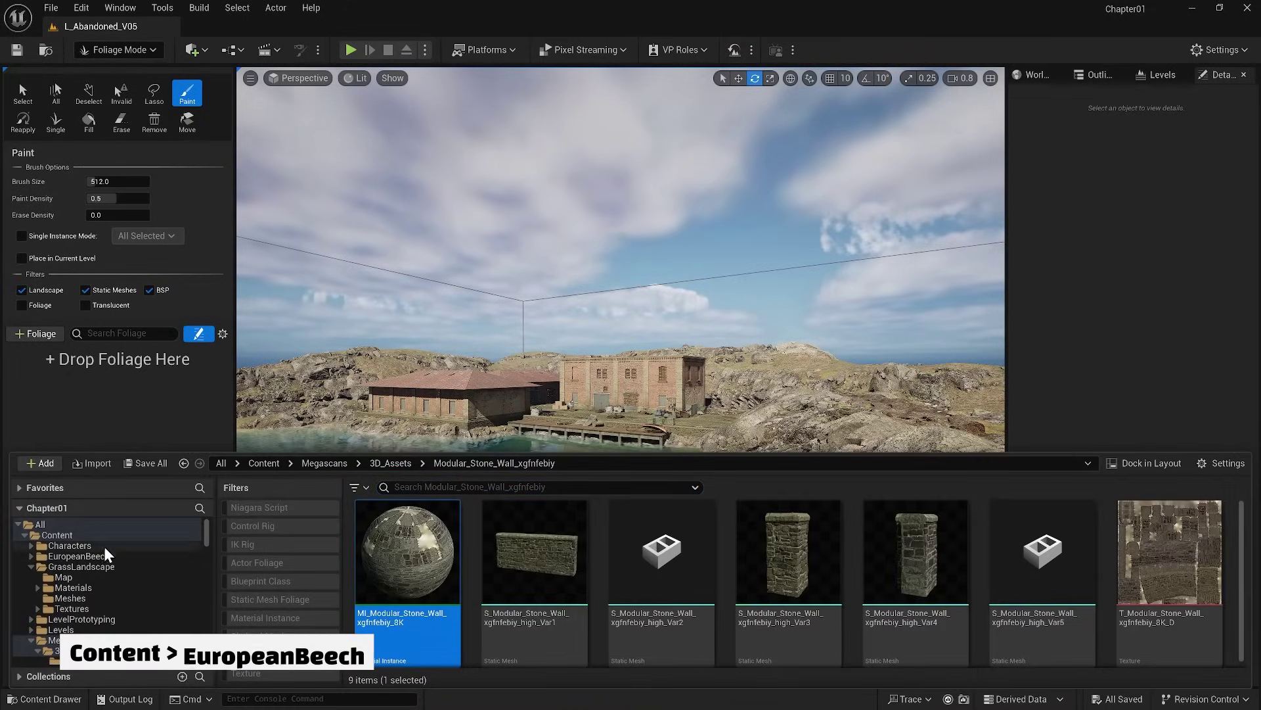
left_click(78, 556)
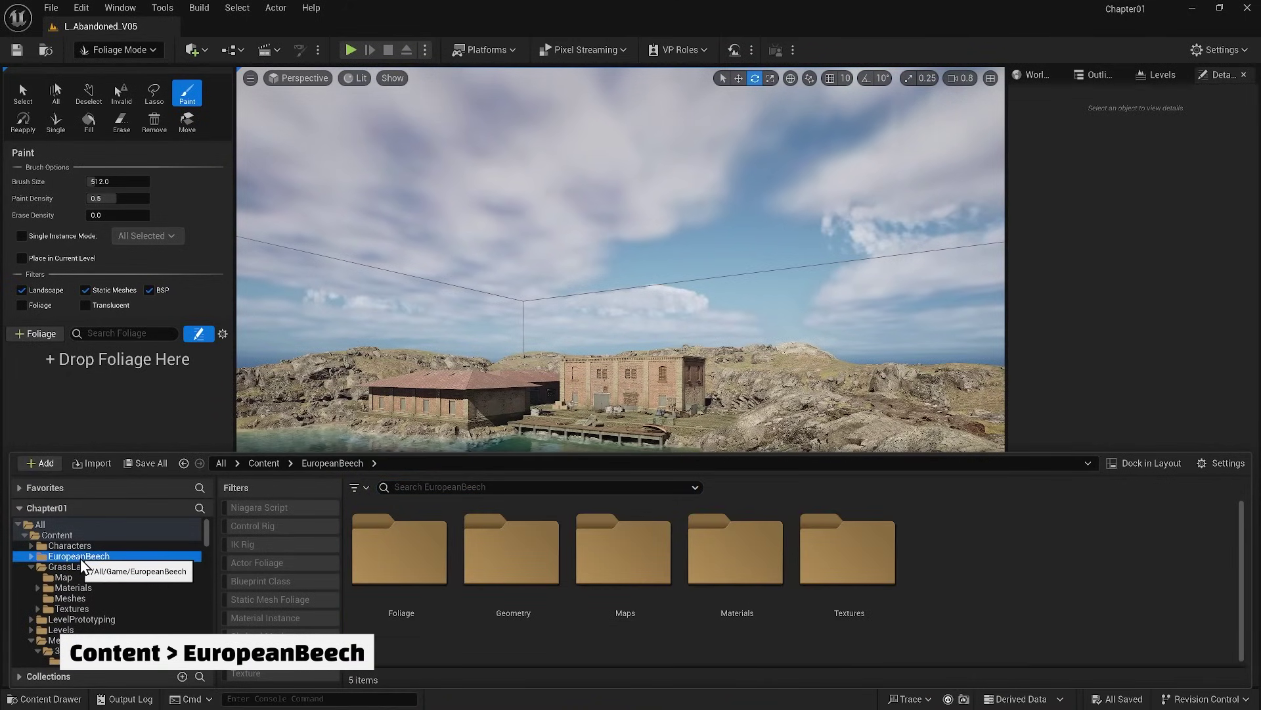
left_click(31, 556)
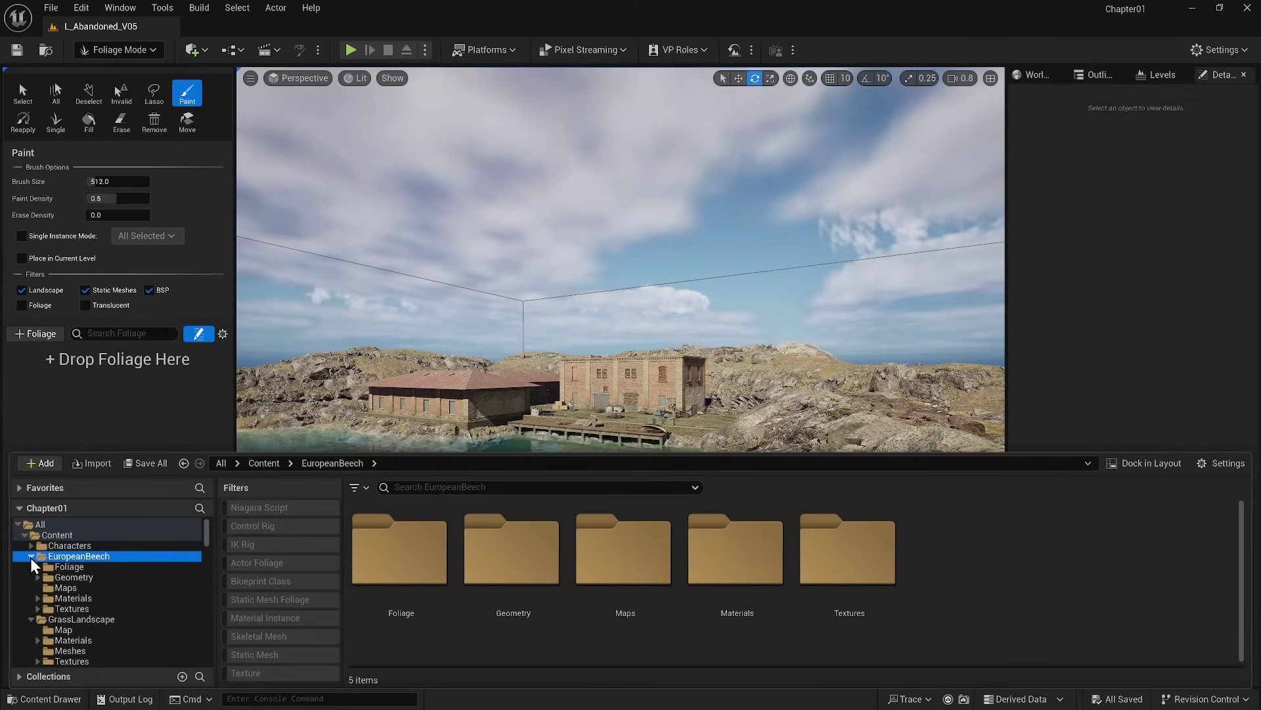
left_click(65, 587)
double_click(398, 577)
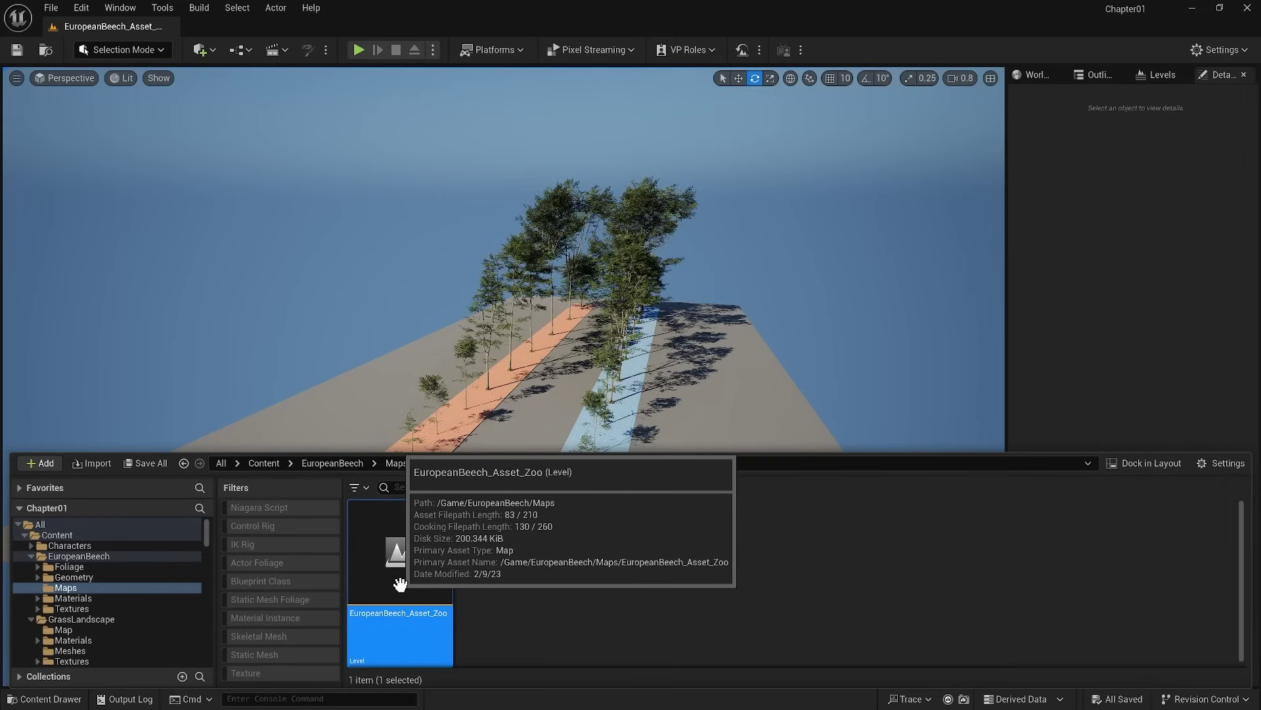
left_click(45, 698)
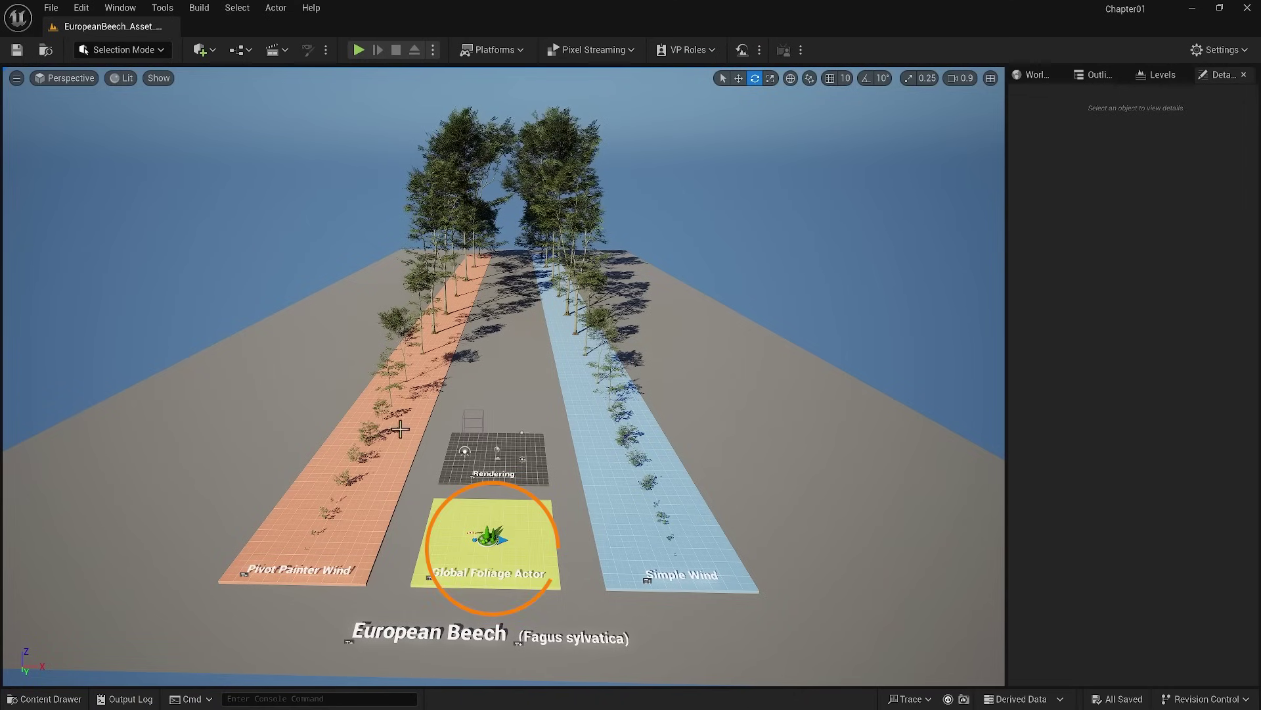
Select the Global Foliage Actor and try wind strengths of 40 and 10 and a wind speed of about 3.99.
left_click(485, 538)
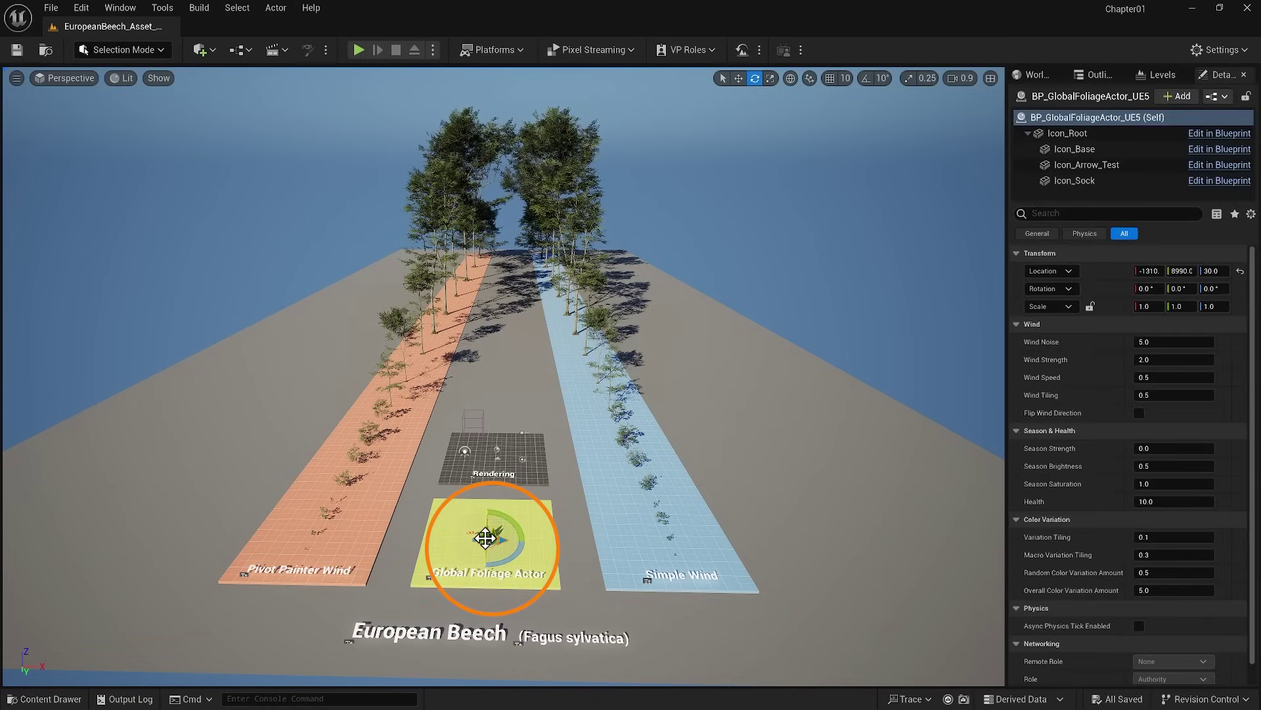
key("f")
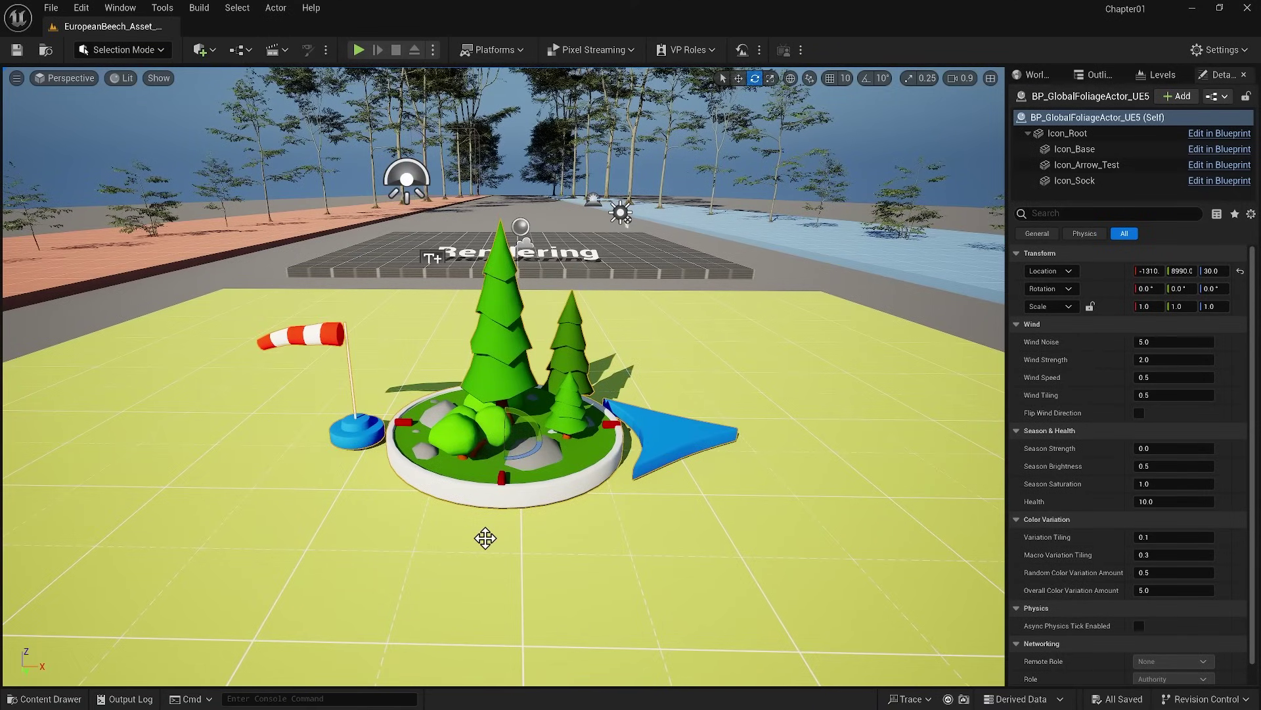
key("s")
right_click_drag(486, 538, 532, 420)
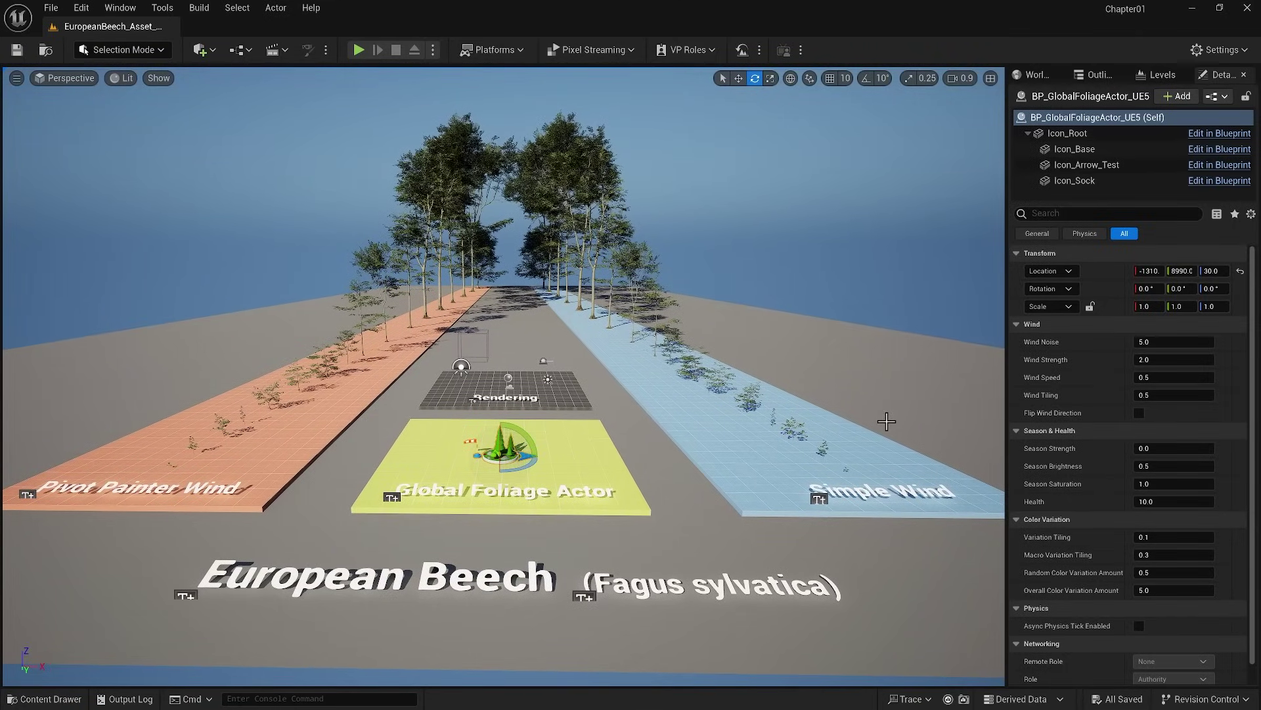
mouse_move(1151, 359)
left_mouse_down()
mouse_move(1215, 359)
mouse_move(1161, 360)
left_mouse_up()
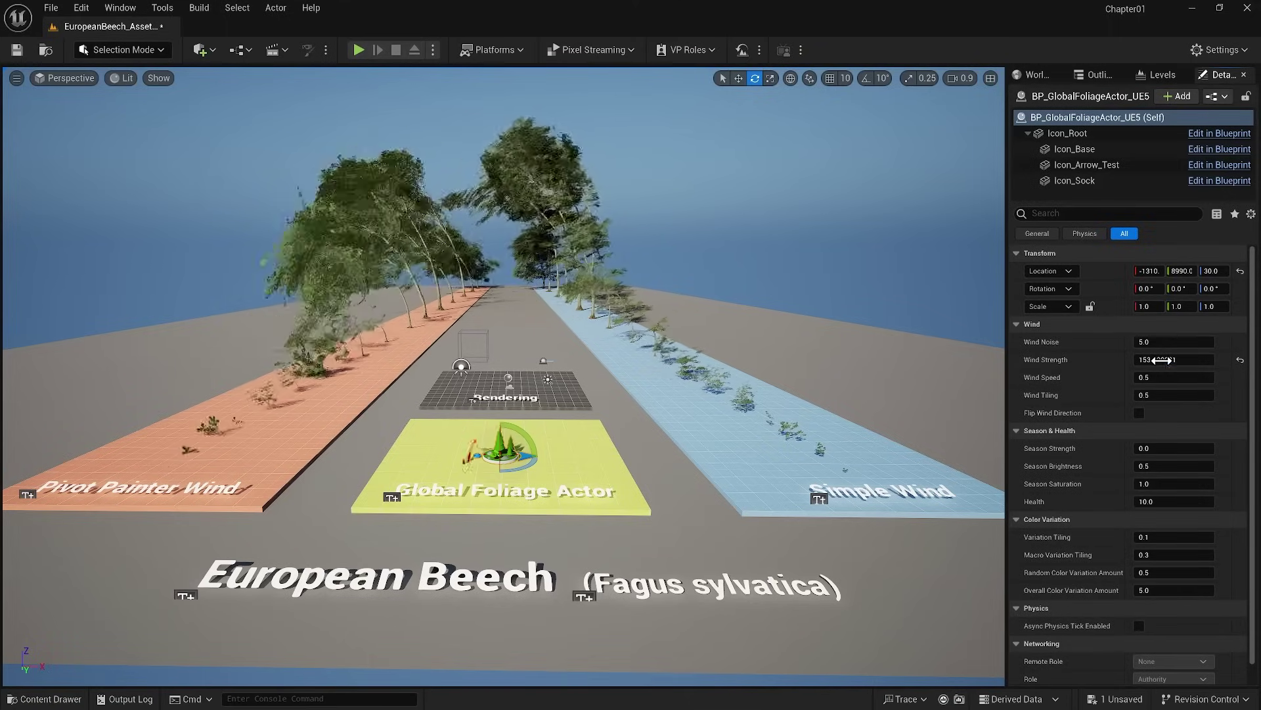
left_click(1161, 360)
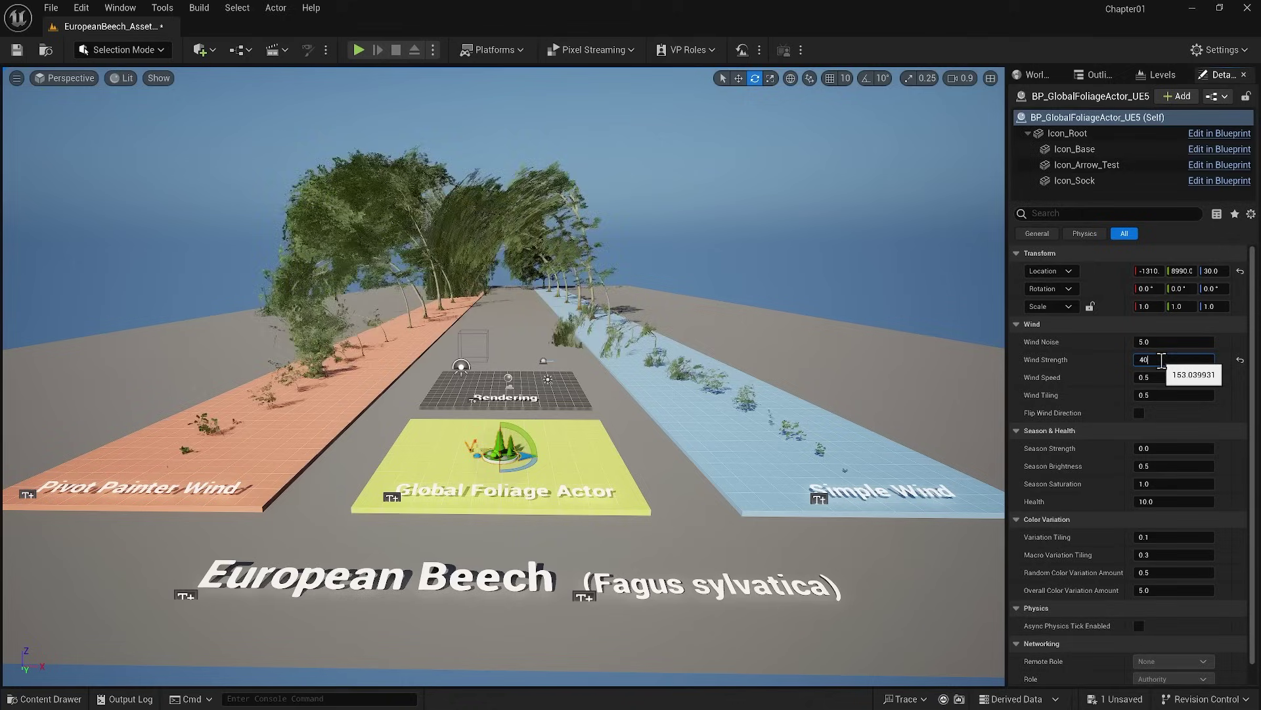
type("40")
key("Return")
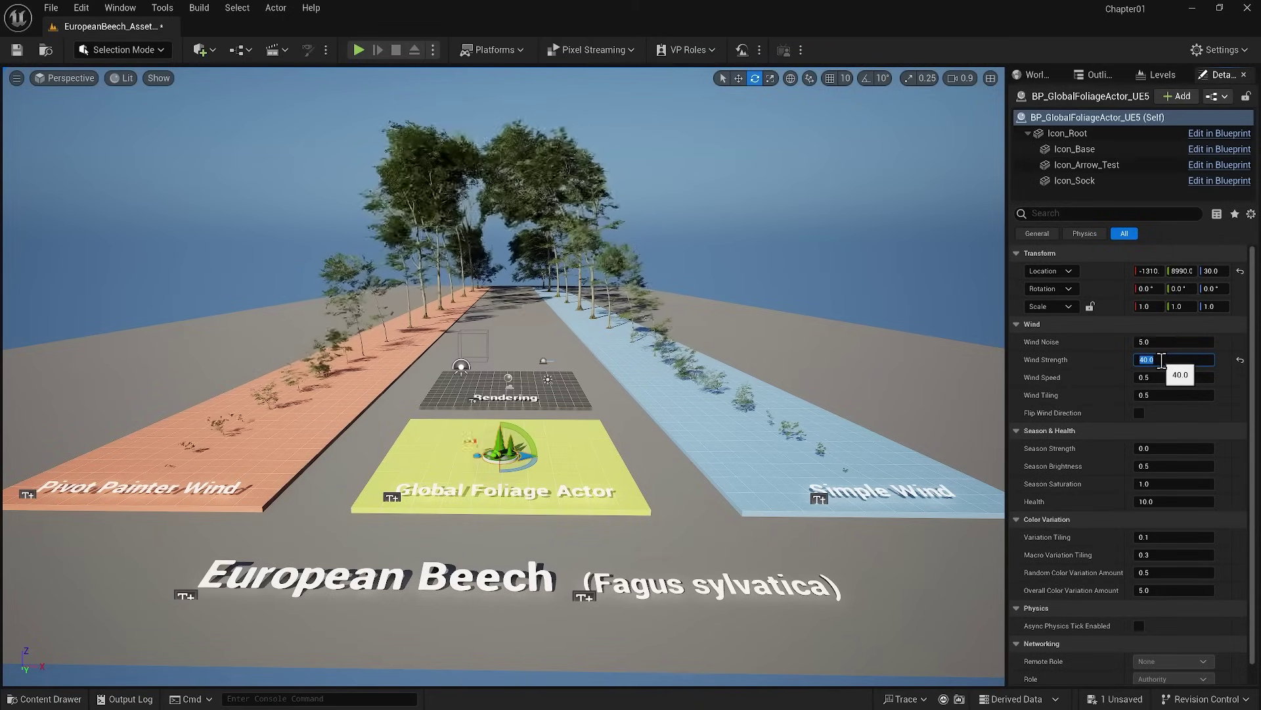
type("10")
left_click_drag(1150, 378, 1163, 377)
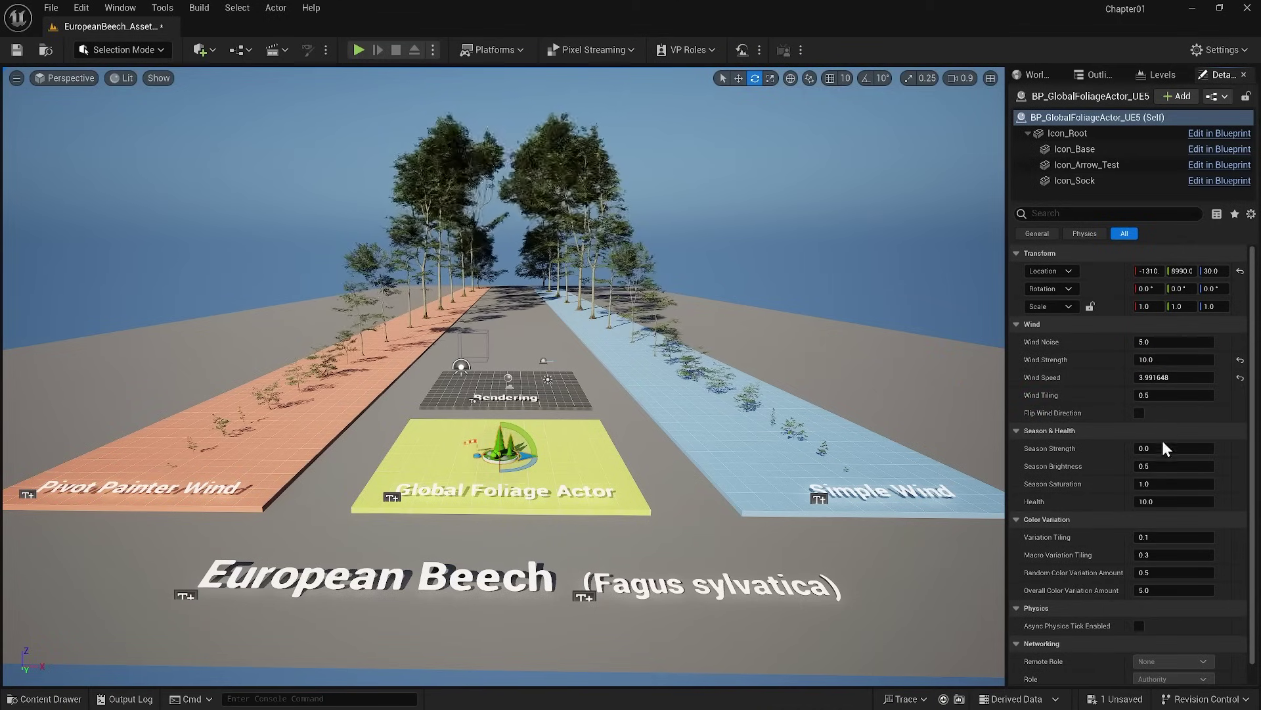
Try a season strength of about 1618.87 on the foliage actor, and reset its season strength, wind speed and wind strength to their defaults.
mouse_move(1157, 447)
left_mouse_down()
mouse_move(1249, 447)
mouse_move(1158, 447)
left_mouse_up()
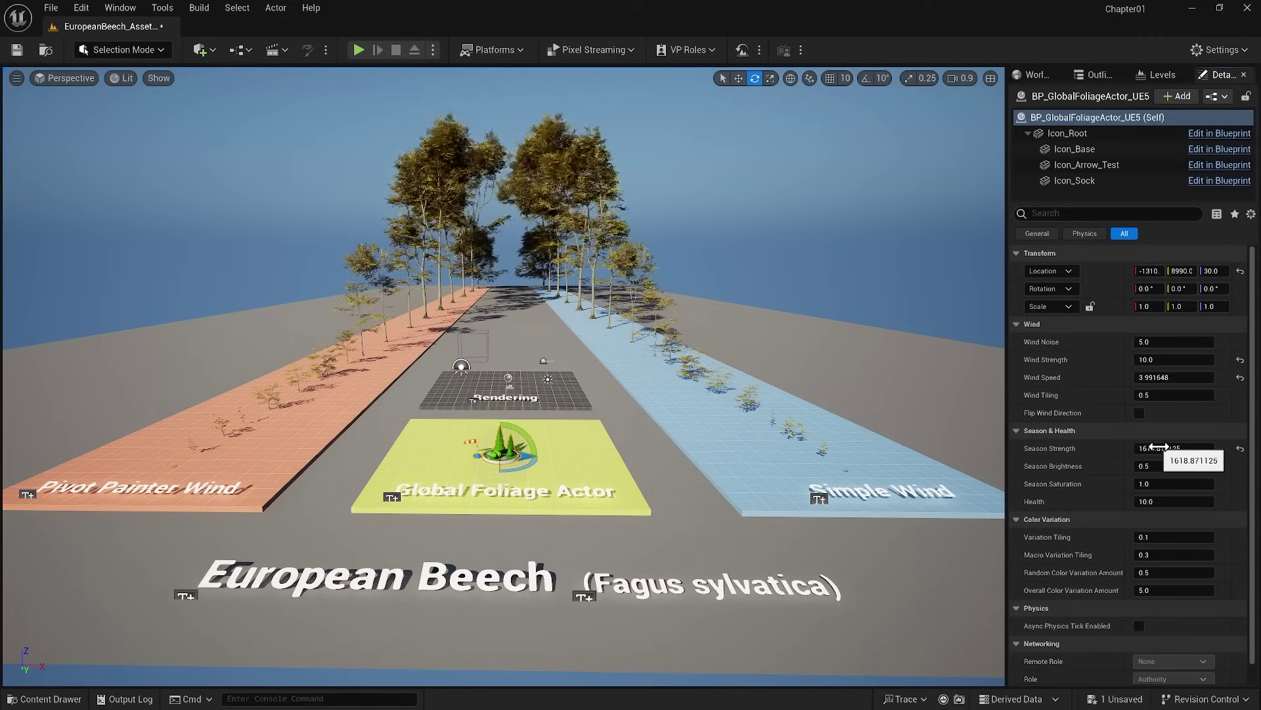
left_click(1240, 448)
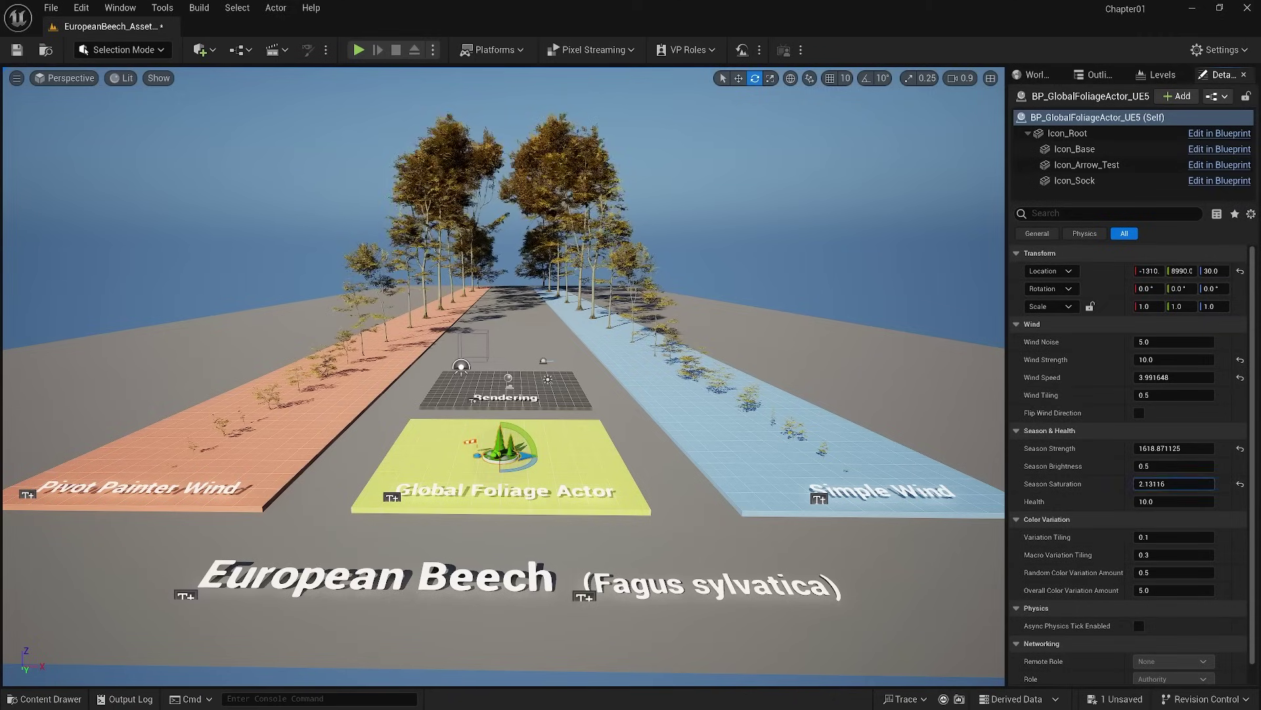
left_click(1241, 377)
left_click(1240, 359)
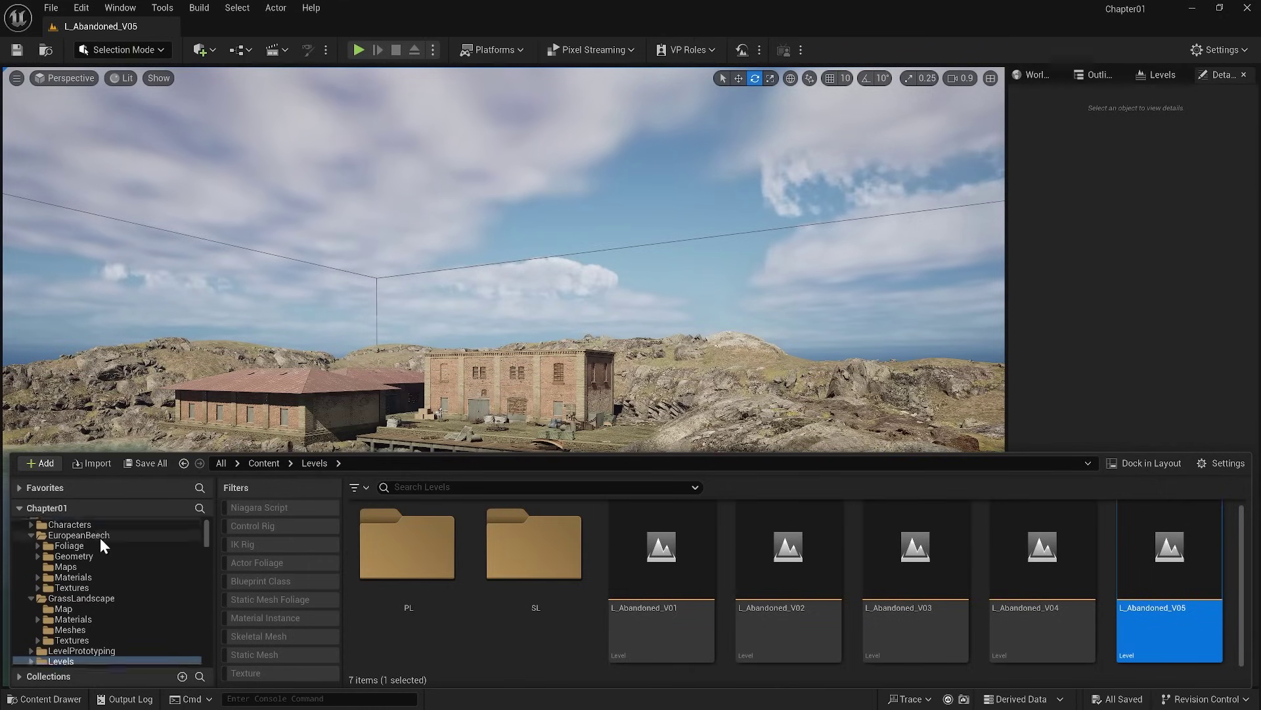
Open the SM_EuropeanBeech_Forest_01 static mesh from the SimpleWind folder in the EuropeanBeech Geometry content.
left_click(100, 537)
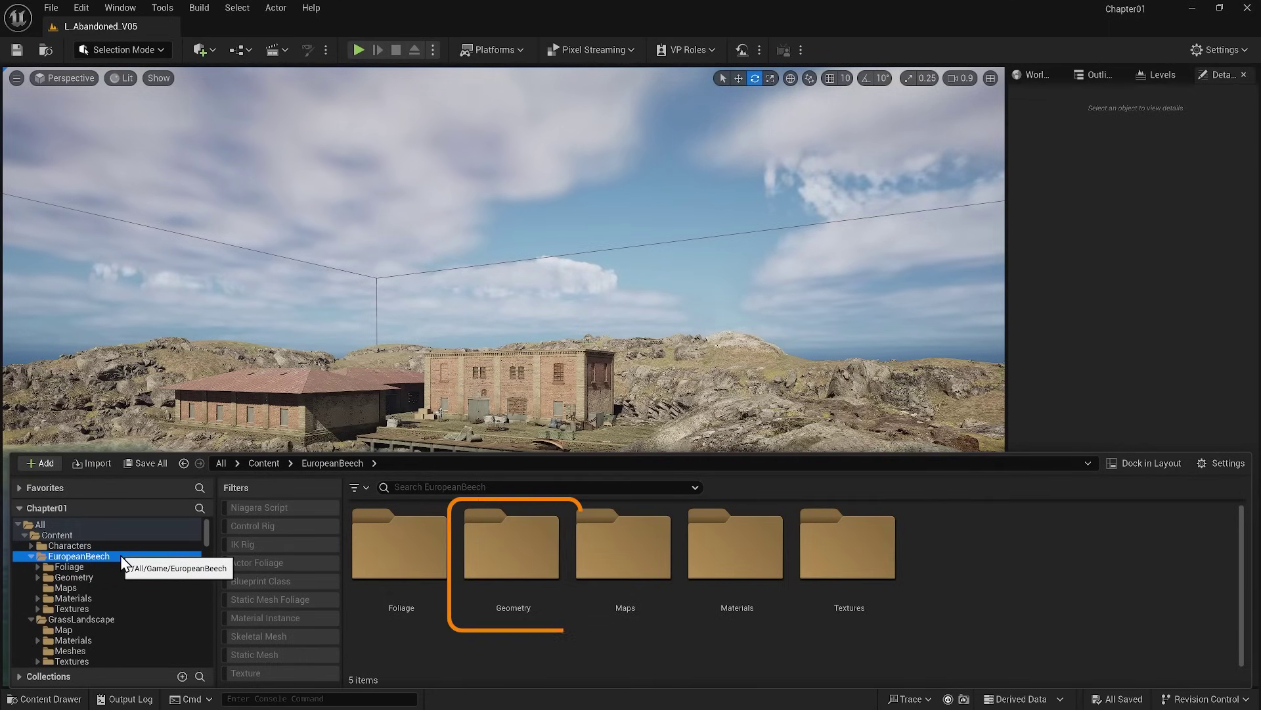
double_click(478, 571)
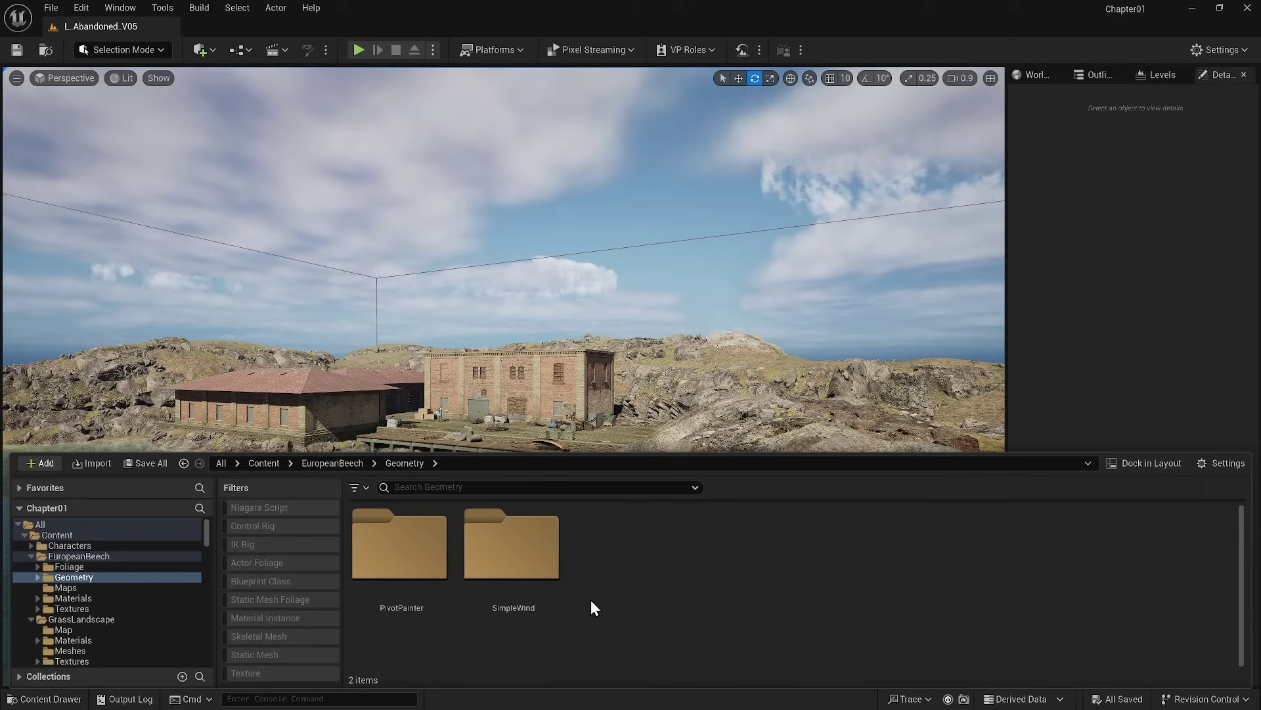
double_click(535, 571)
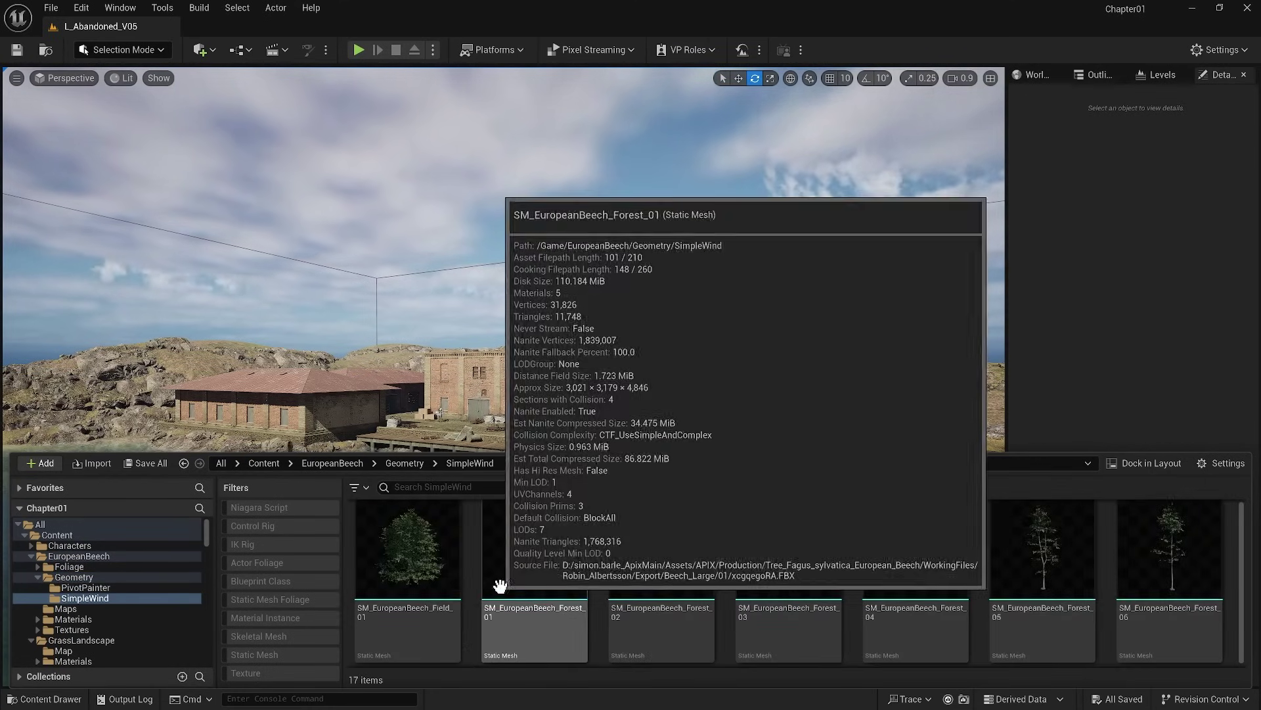
double_click(501, 586)
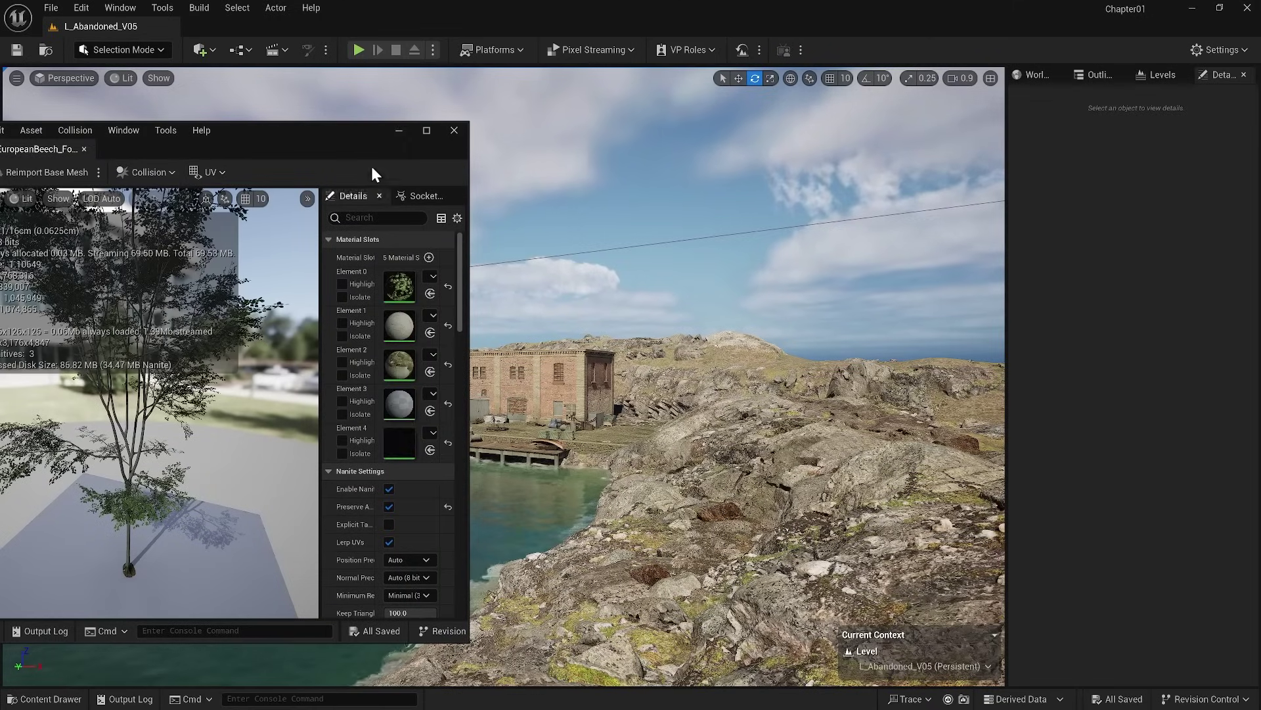
Maximize the static mesh editor and examine the beech tree and its Nanite support setting.
left_click_drag(368, 134, 709, 146)
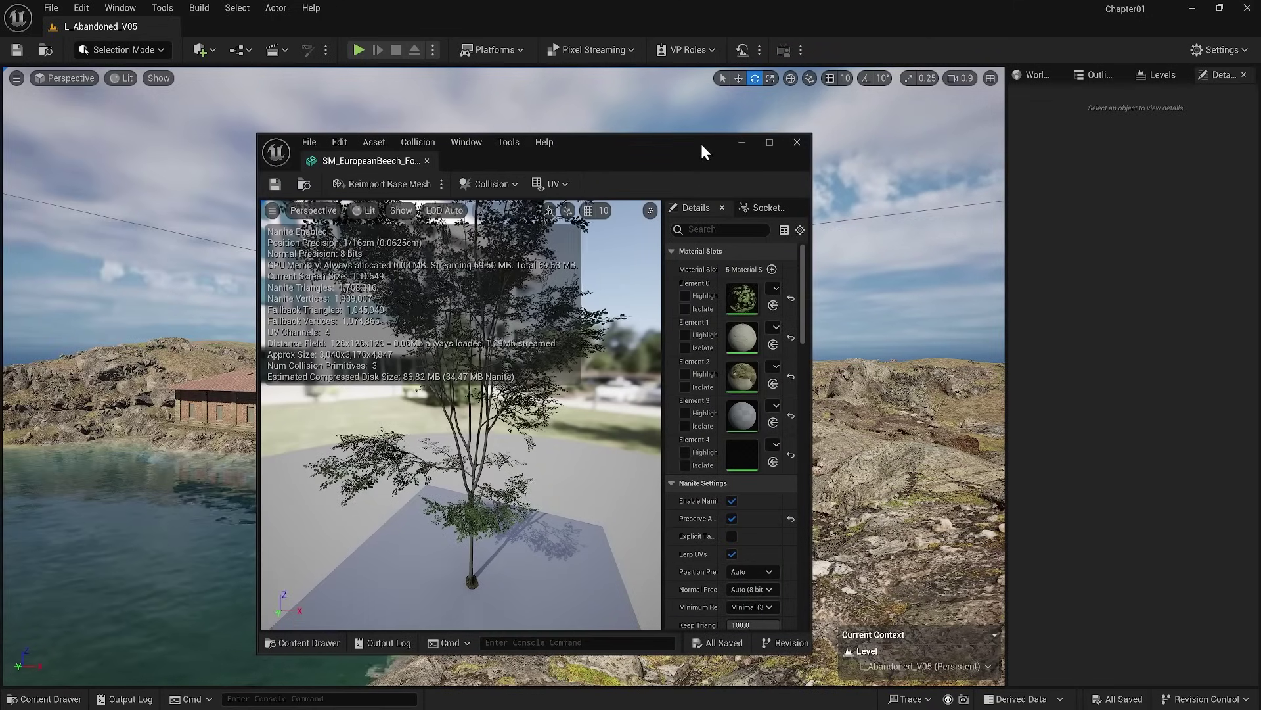
left_click(770, 143)
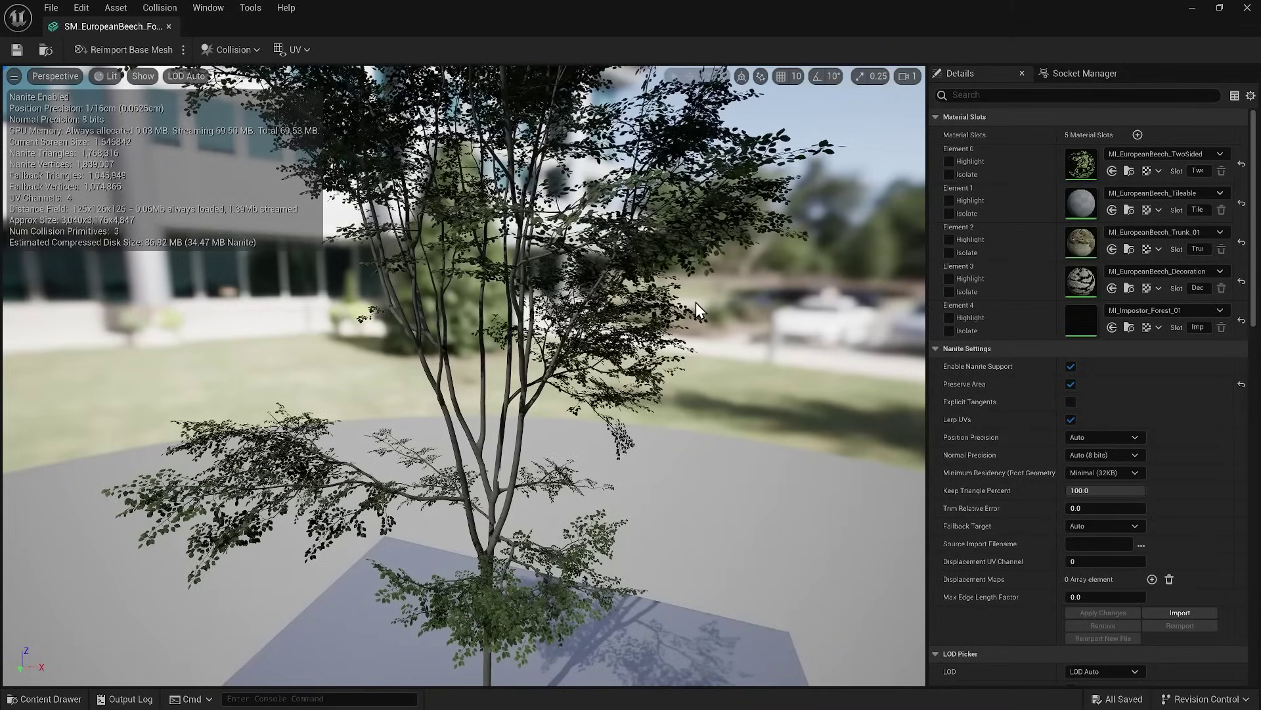
right_click_drag(696, 308, 696, 401, "alt")
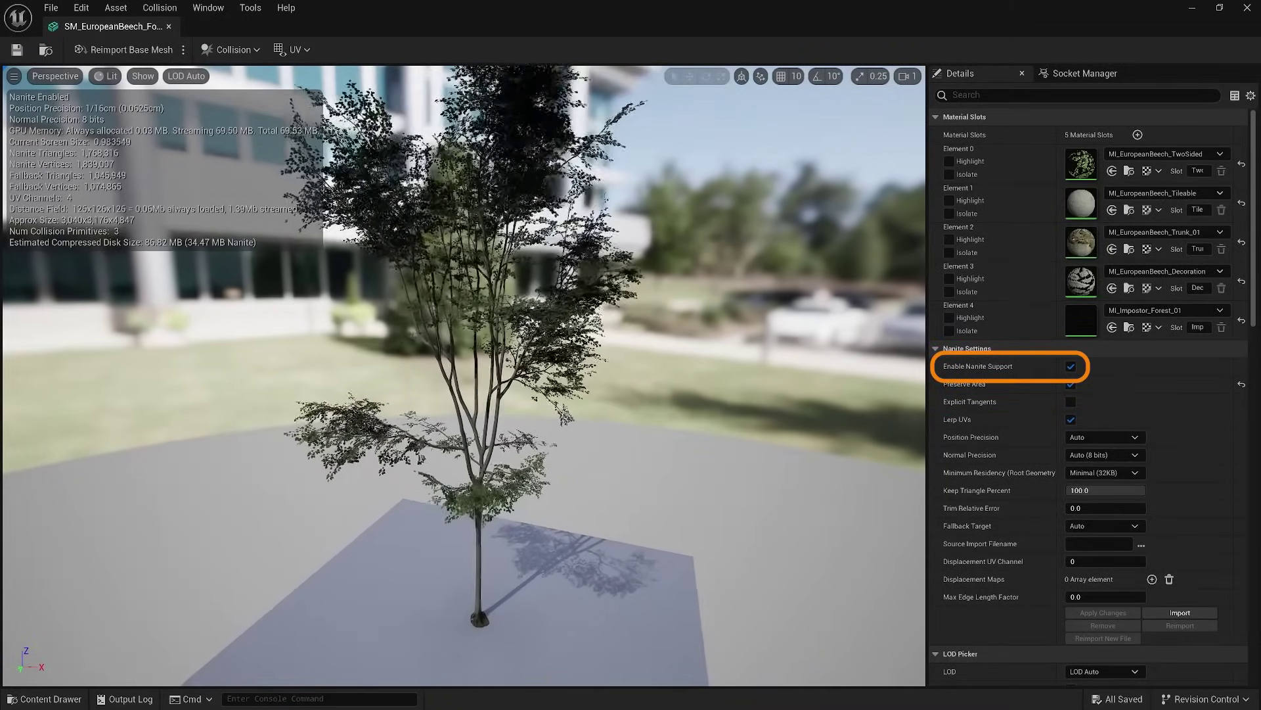
left_click_drag(700, 364, 707, 261)
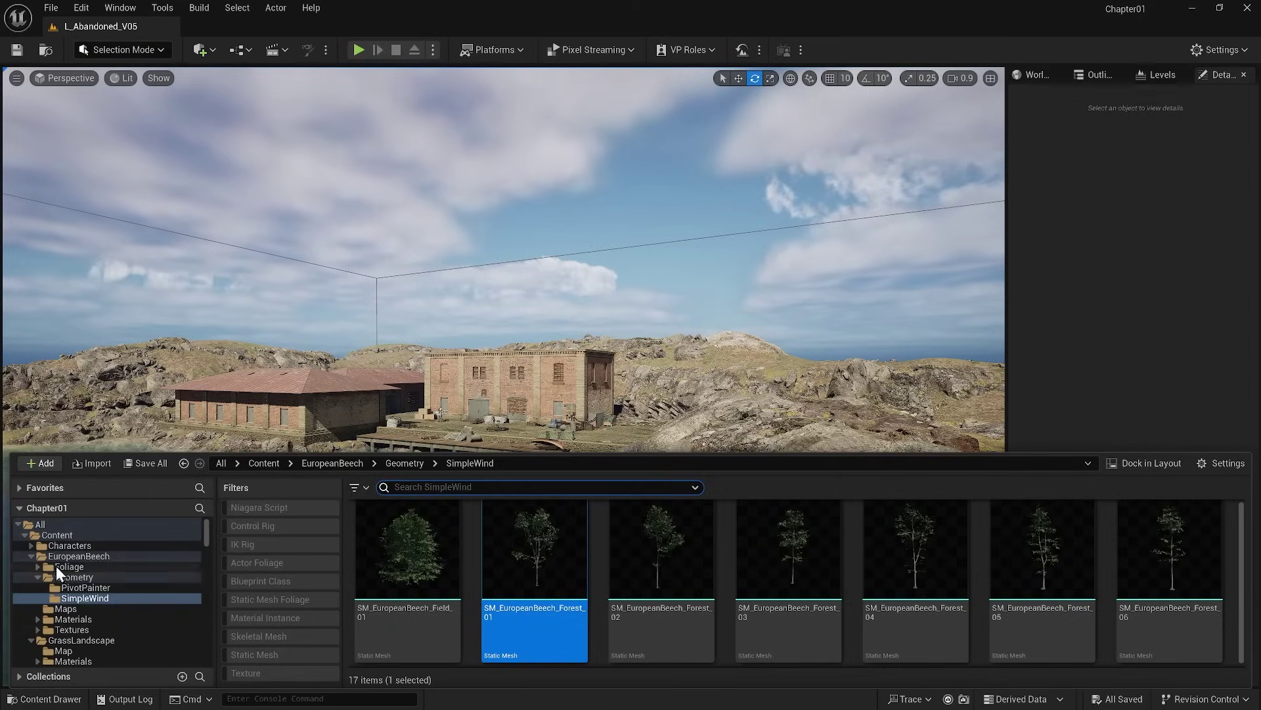
Open the FT_EuropeanBeech_Forest_01 foliage type from the EuropeanBeech Foliage SimpleWind folder, examine its painting and placement settings, and close it.
left_click(59, 557)
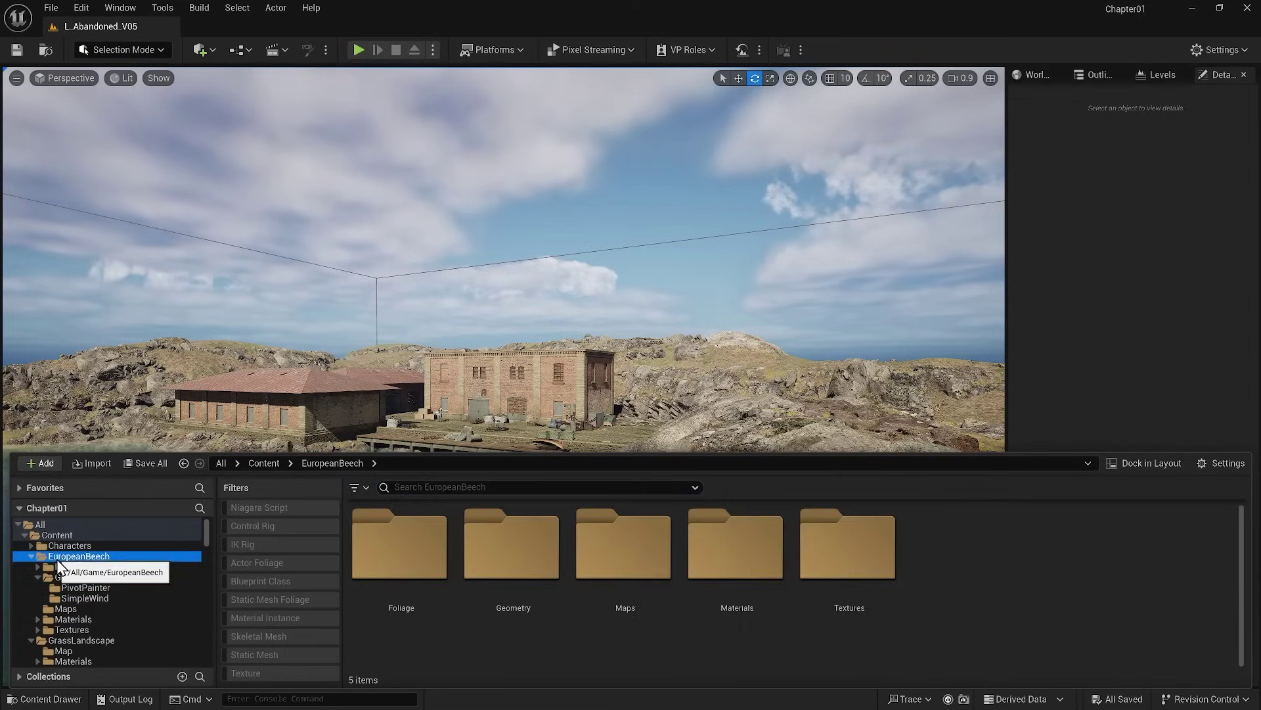
double_click(391, 553)
double_click(535, 565)
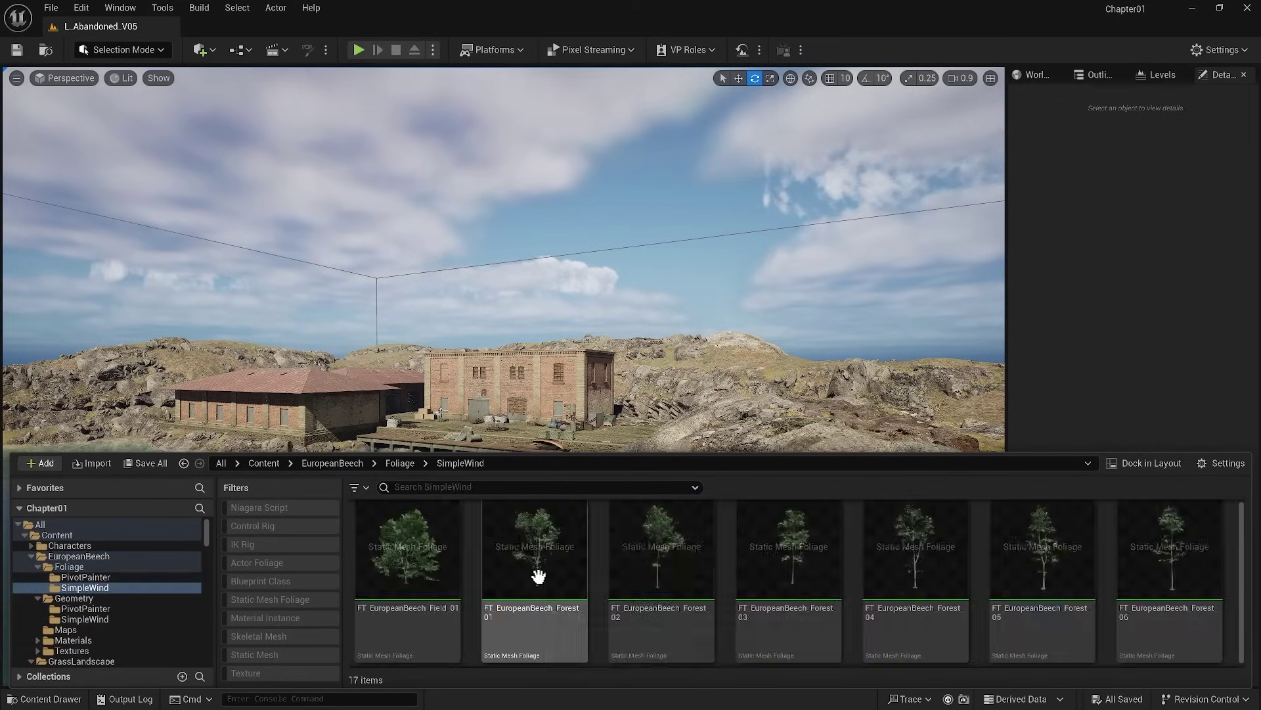
double_click(538, 576)
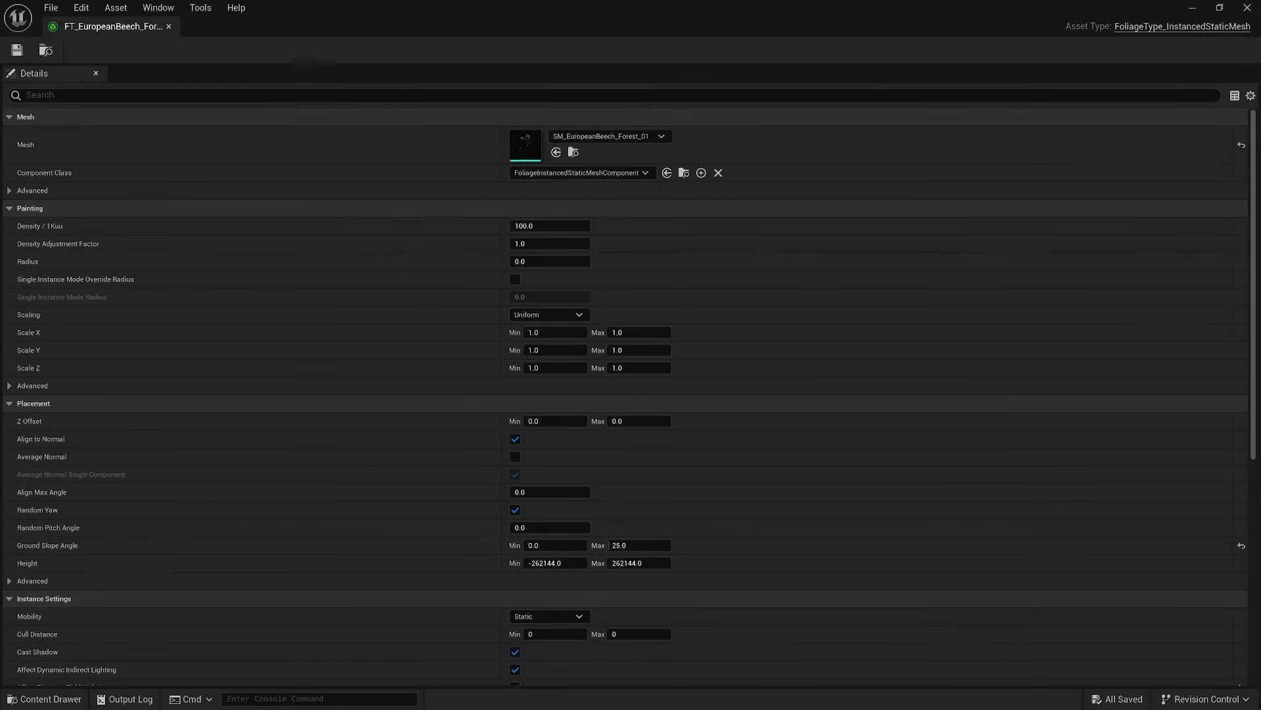
left_click(1247, 7)
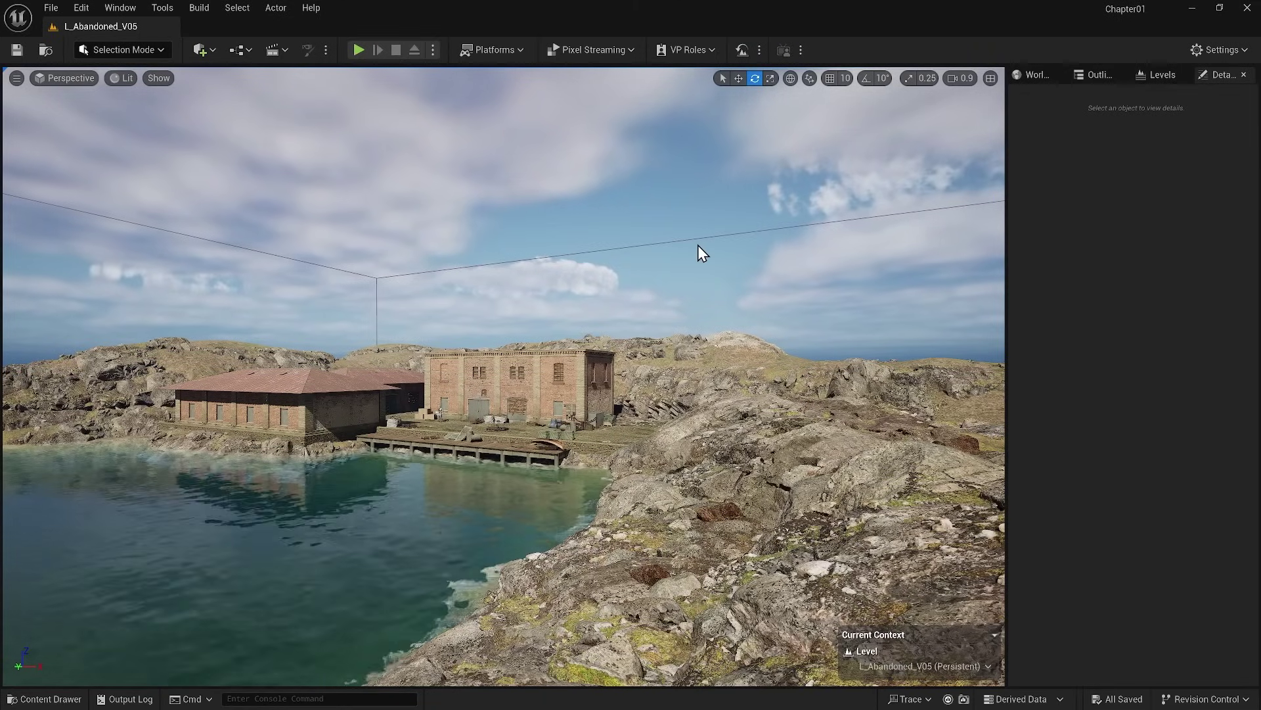
Switch to Foliage mode and browse the European Beech foliage assets available to add.
left_click(155, 52)
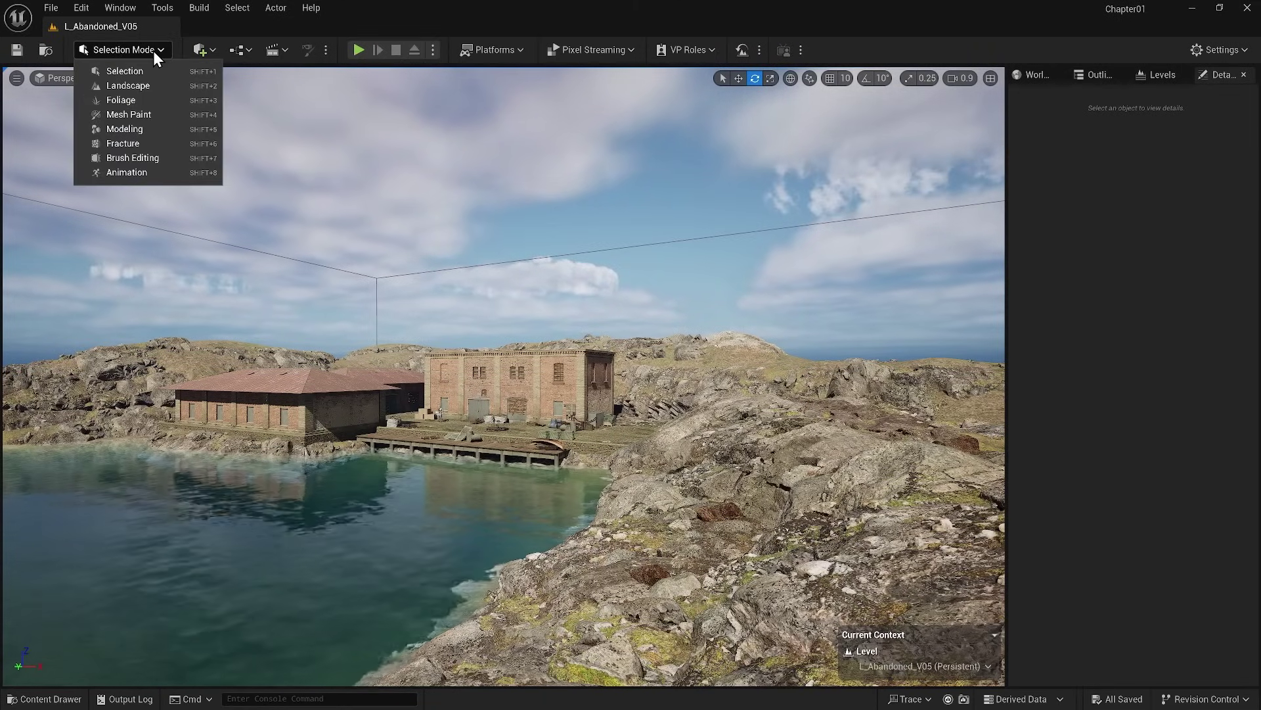
left_click(145, 100)
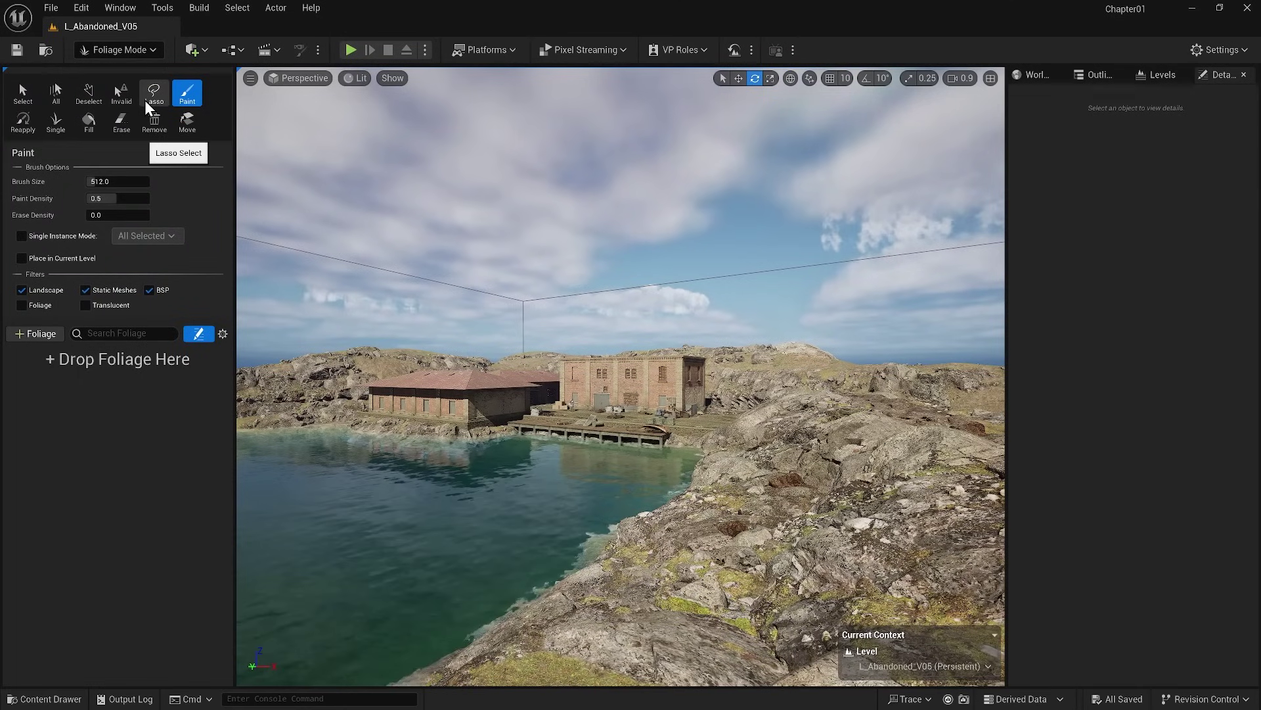
left_click(43, 334)
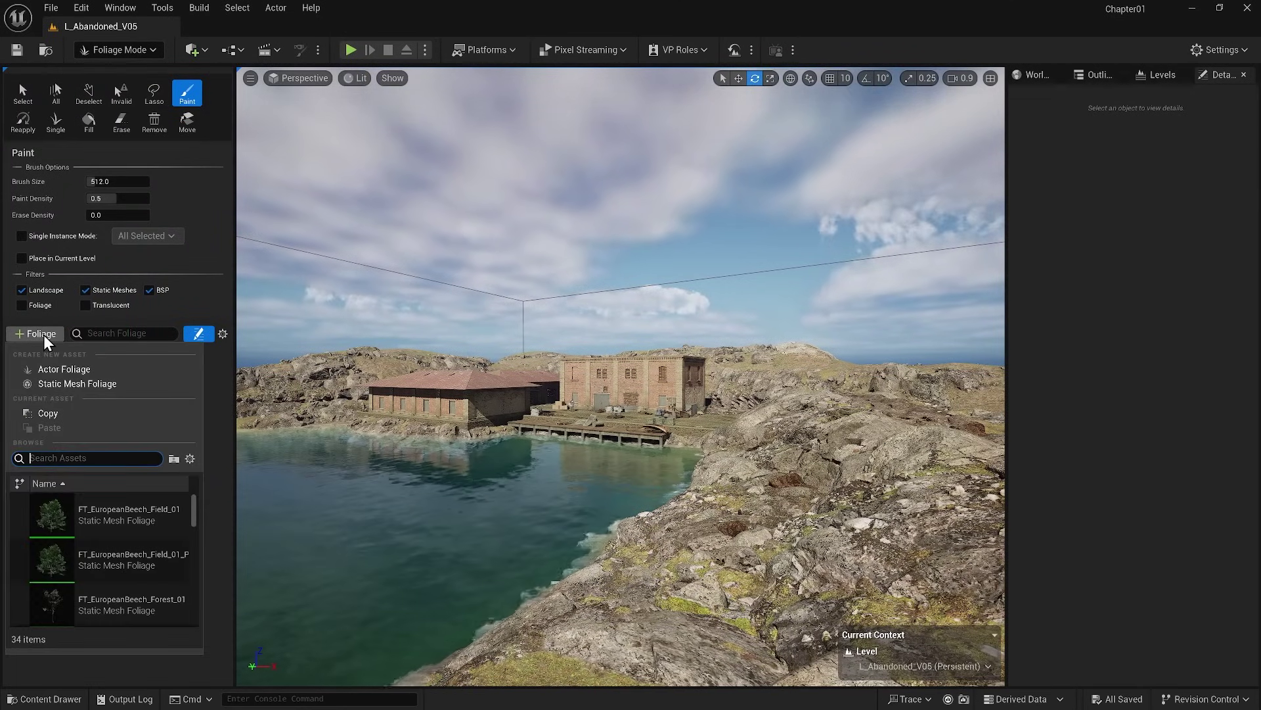
left_click_drag(195, 510, 190, 618)
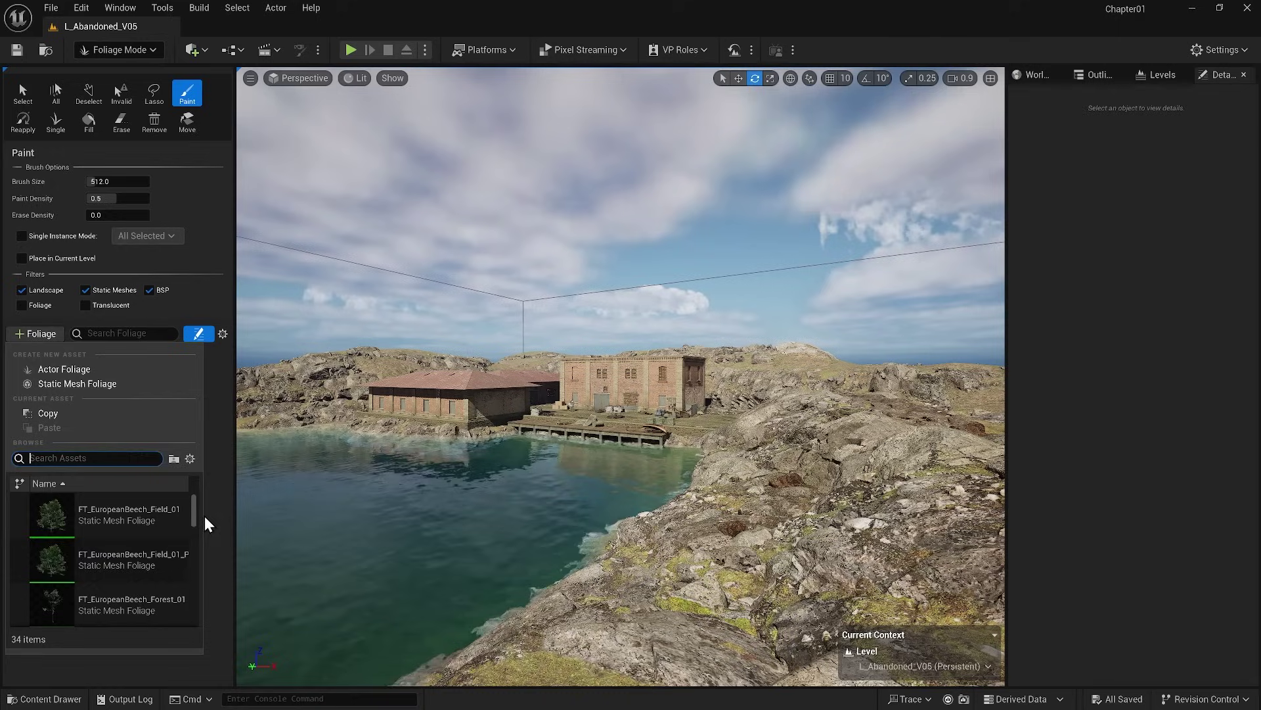
left_click_drag(195, 514, 192, 581)
scroll(193, 591, "down", 3)
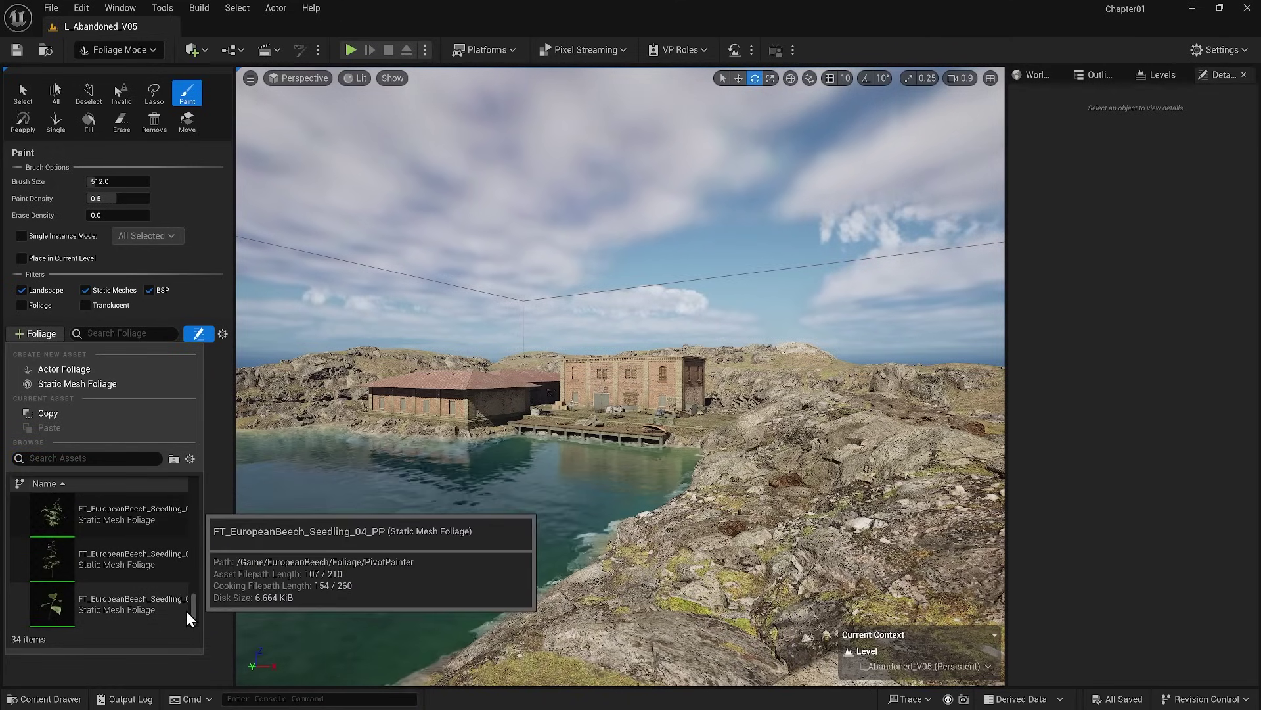
Try to create a foliage type from the SM_EuropeanBeech_Forest_01 static mesh in Geometry/SimpleWind, and cancel saving it.
left_click(46, 698)
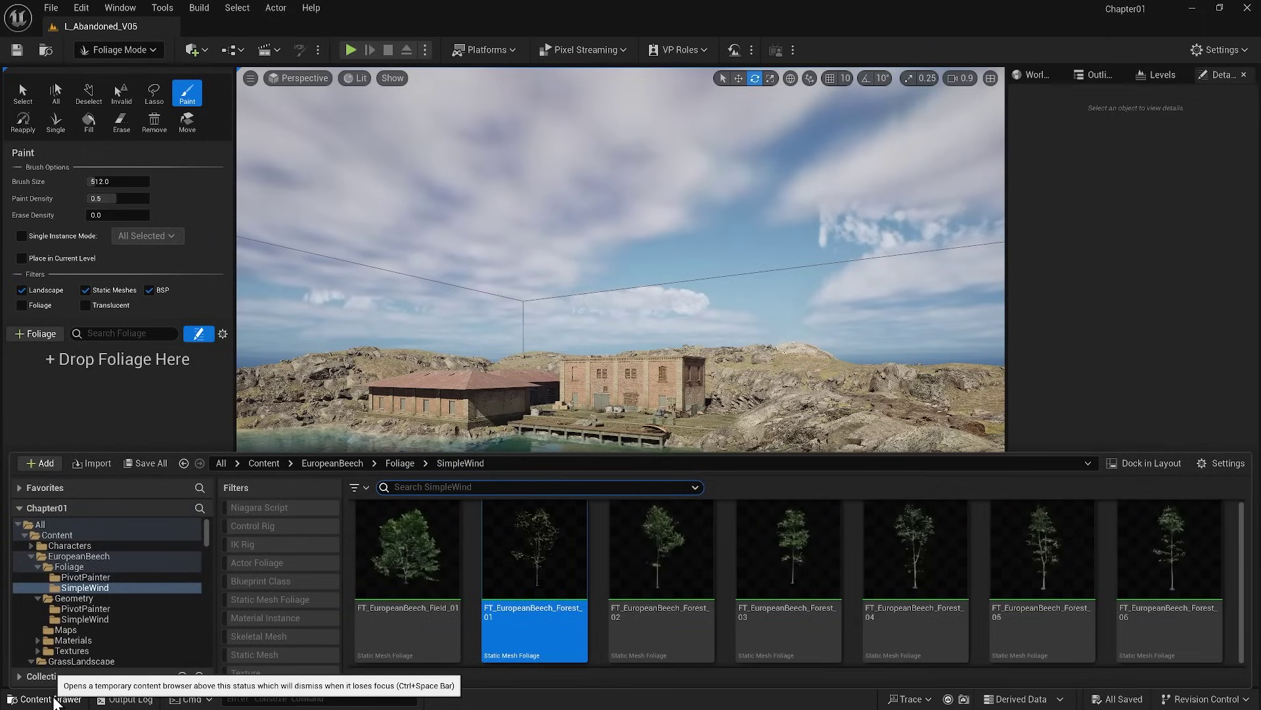
left_click(85, 619)
left_click(540, 597)
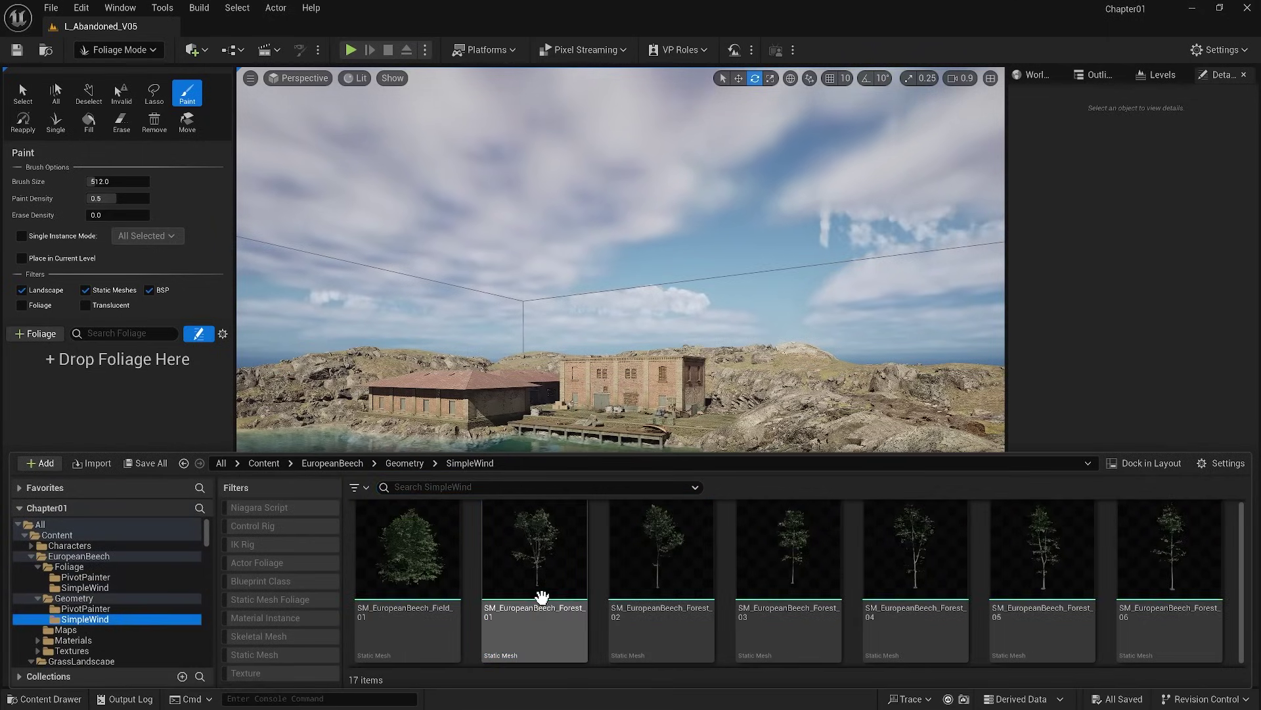
left_click_drag(541, 597, 137, 398)
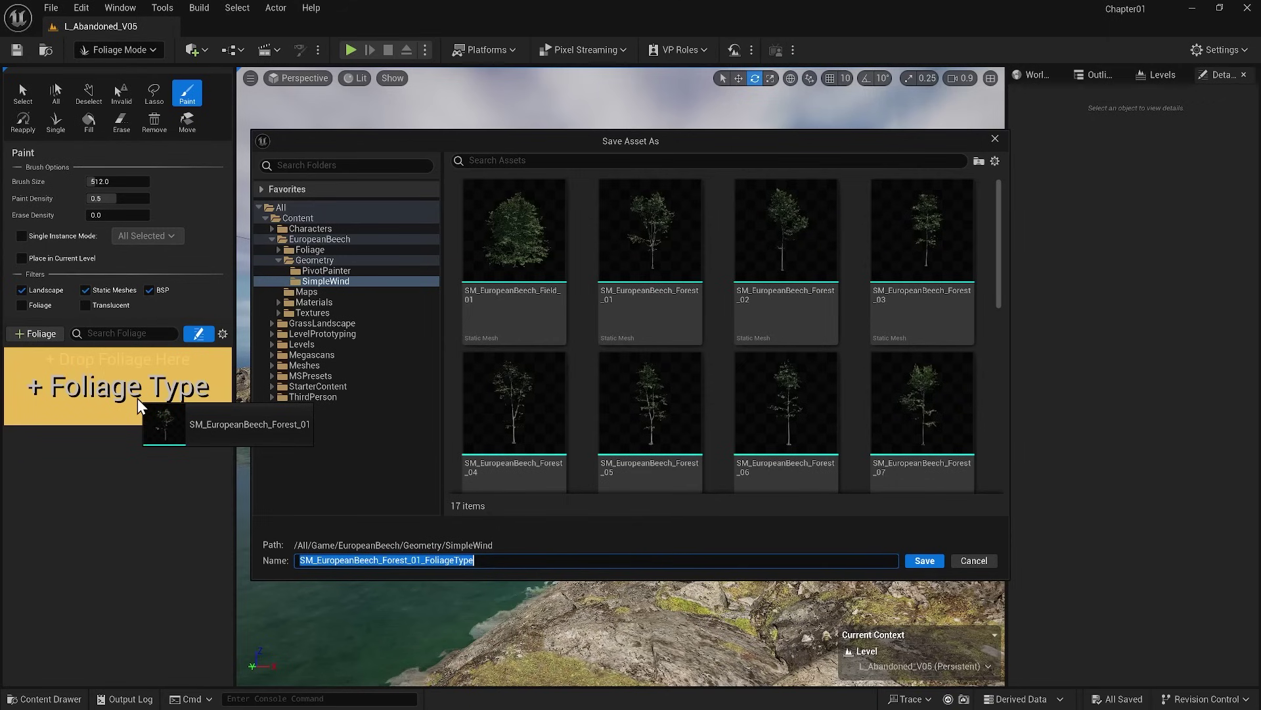
left_click(996, 138)
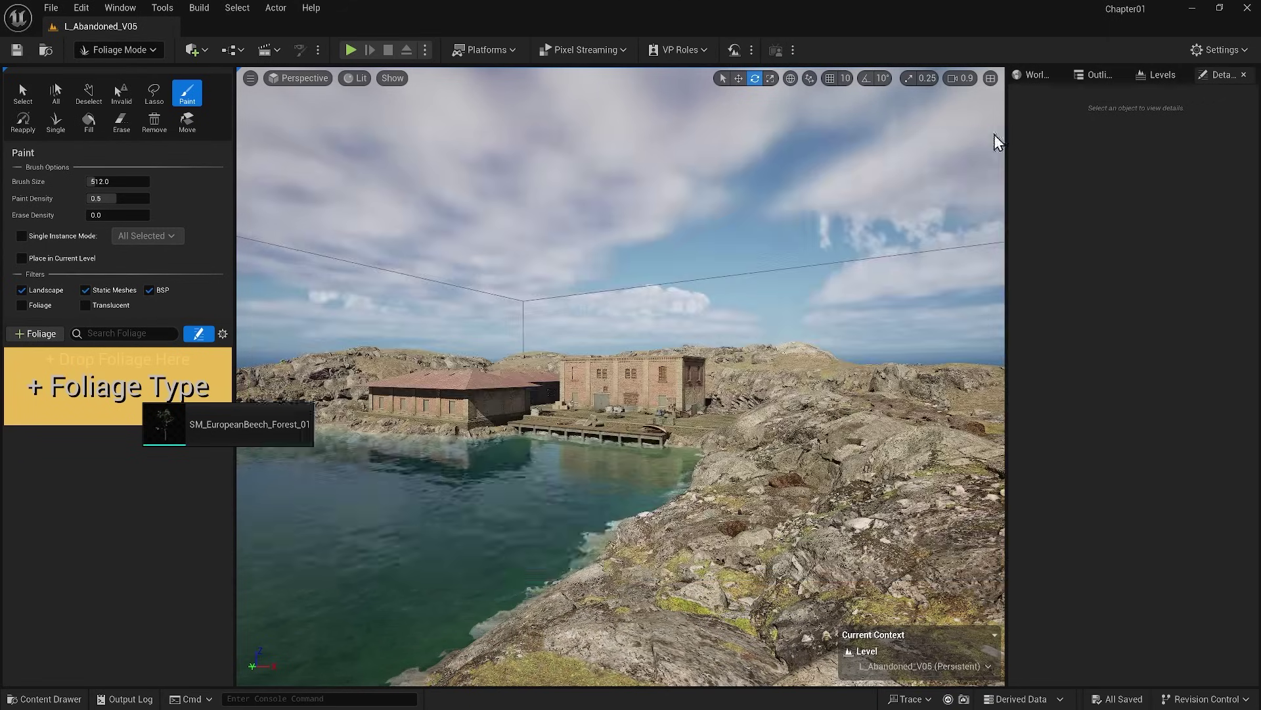
Add the 15 foliage types from FT_EuropeanBeech_Forest_01 through the third seedling in Foliage/SimpleWind to the foliage palette.
left_click(45, 697)
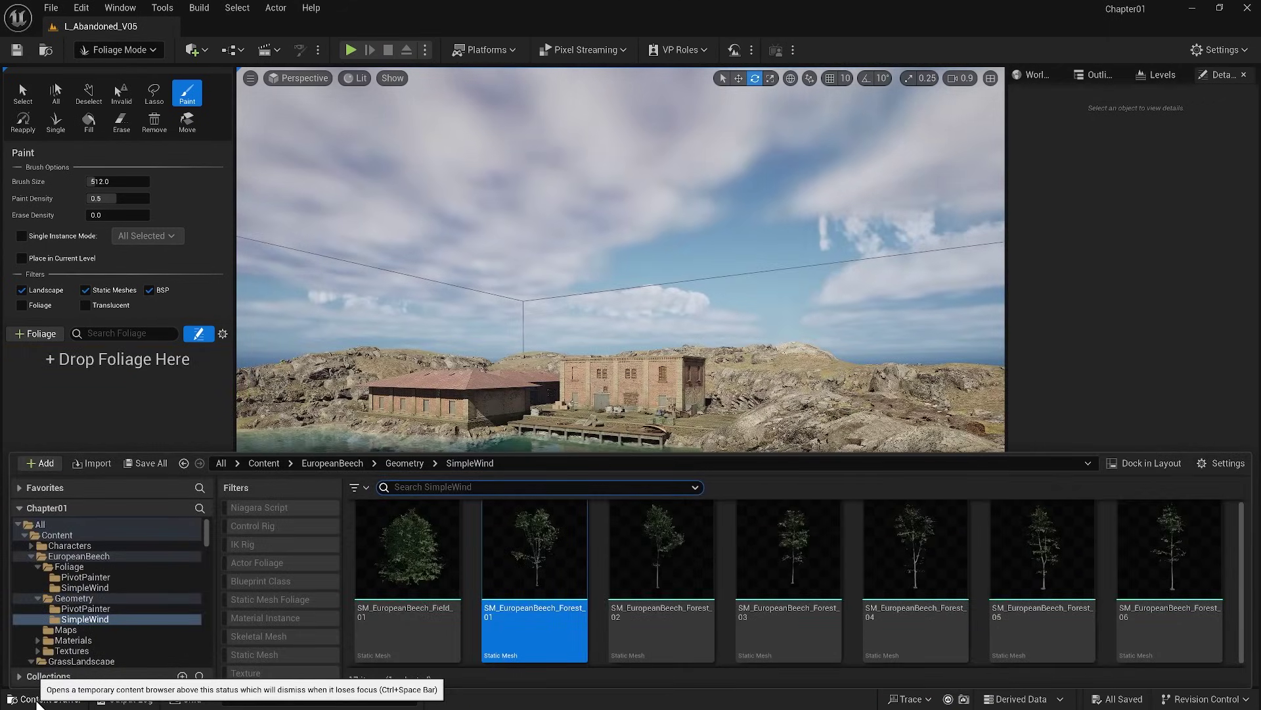
left_click(92, 587)
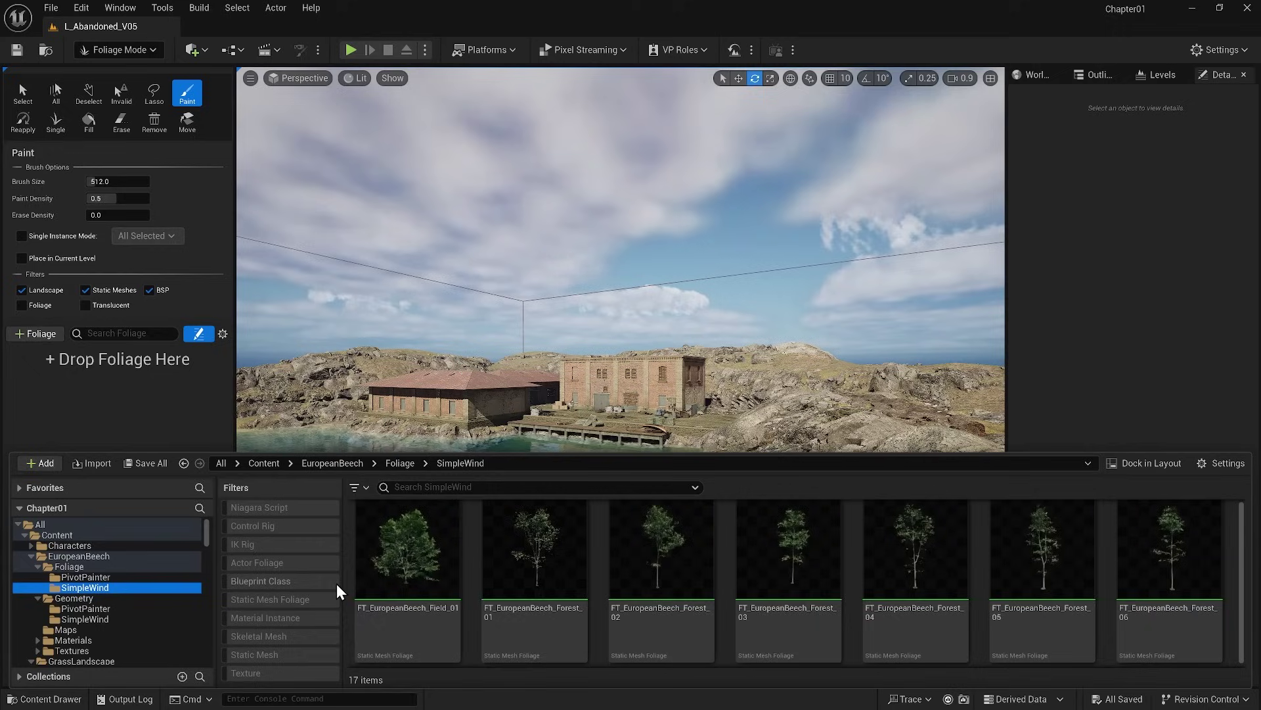
left_click(519, 573)
scroll(519, 574, "down", 3)
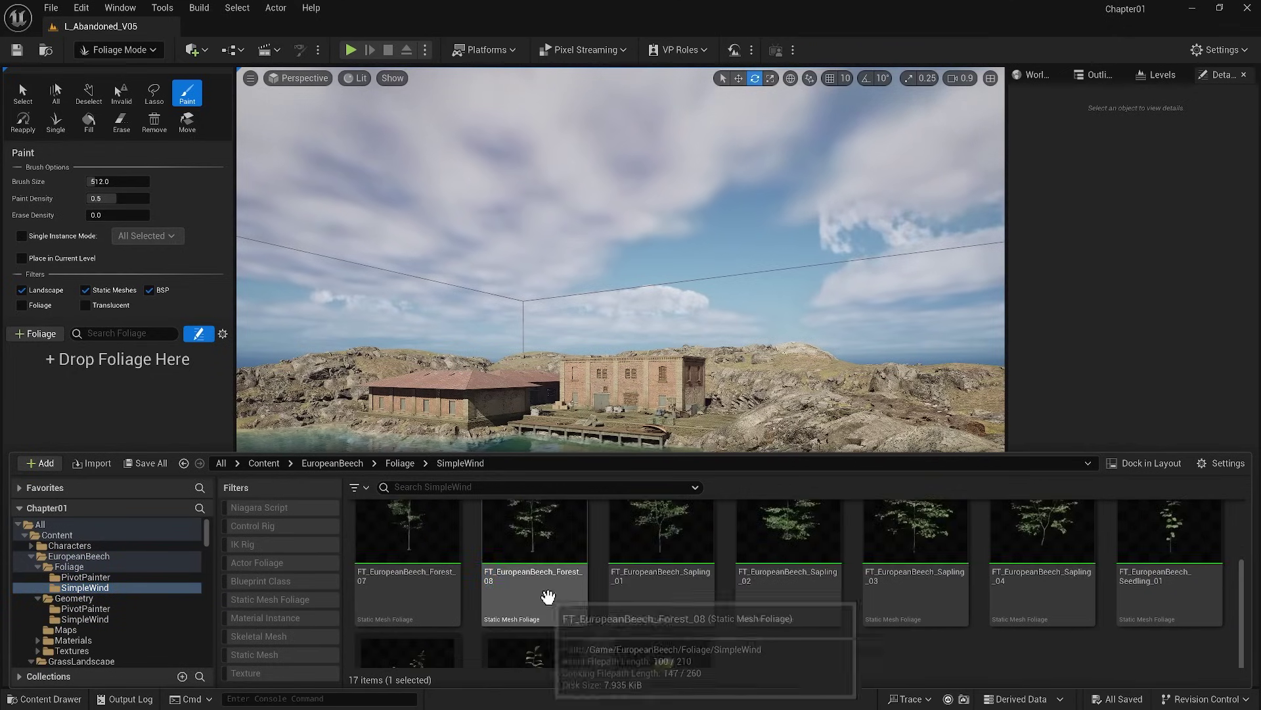
left_click(549, 605, "shift")
scroll(550, 604, "up", 1)
scroll(550, 603, "up", 2)
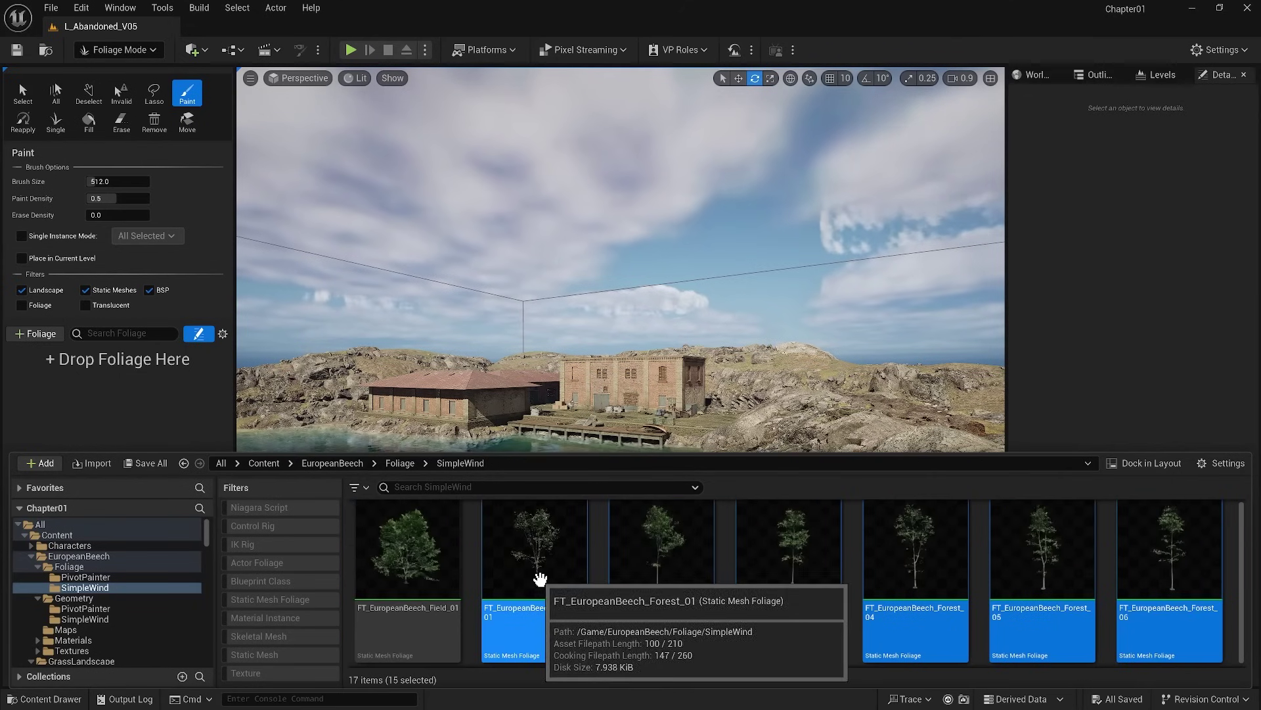
left_click_drag(535, 578, 127, 404)
left_click(219, 397)
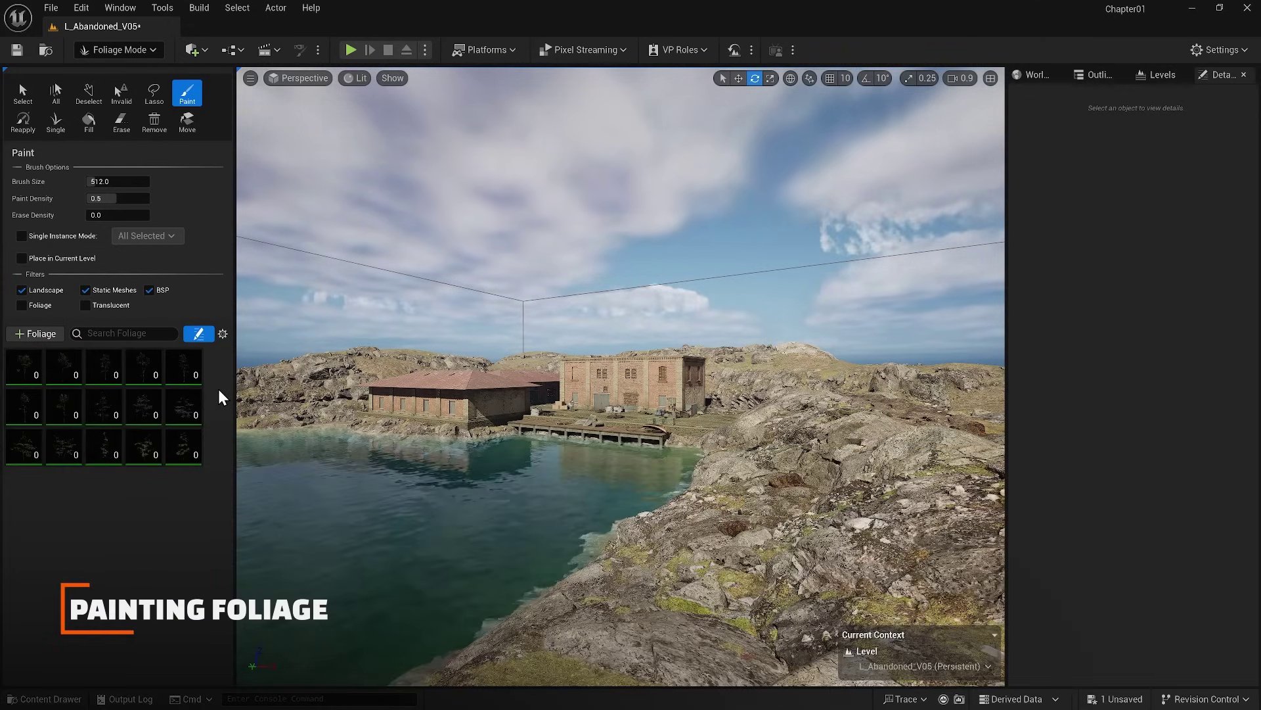
Hide all actors of the Rocks folder to clear the grassy terrain beyond the buildings for painting.
key("d")
right_click_drag(527, 423, 526, 423)
key("e")
key("w")
key("d")
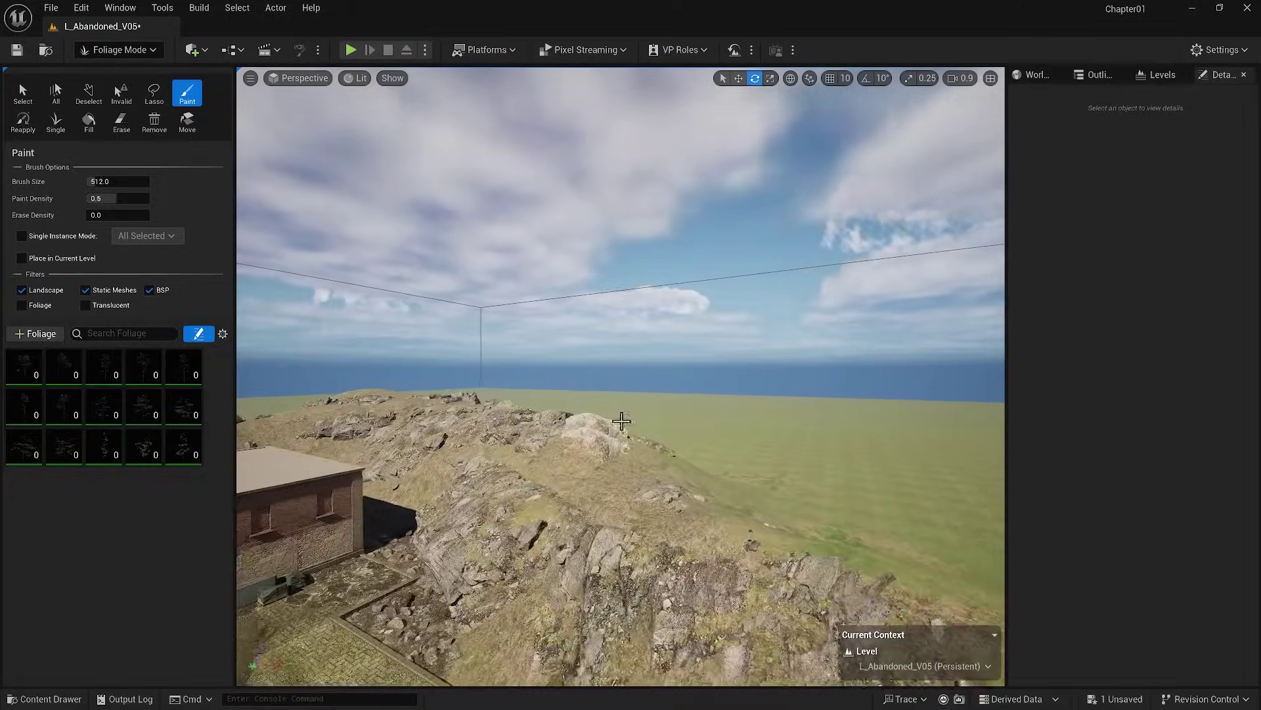
right_click_drag(678, 464, 673, 456)
scroll(675, 470, "up", 1)
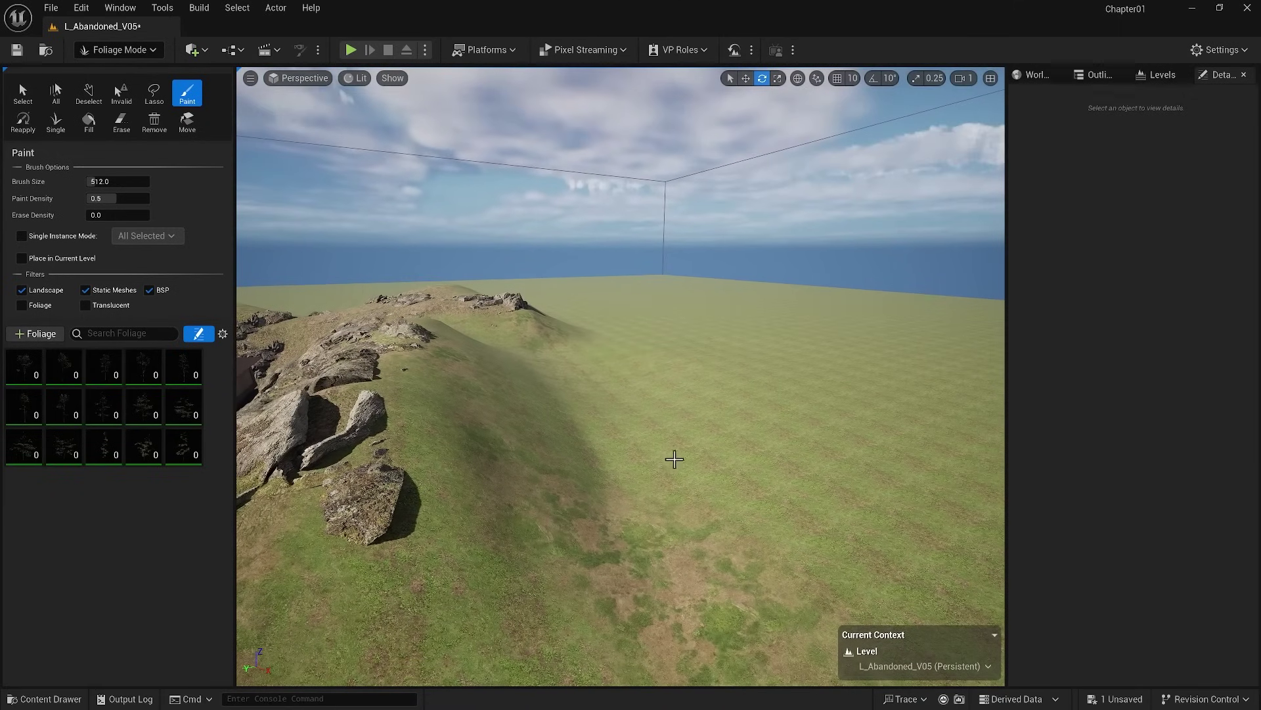
left_click(1095, 75)
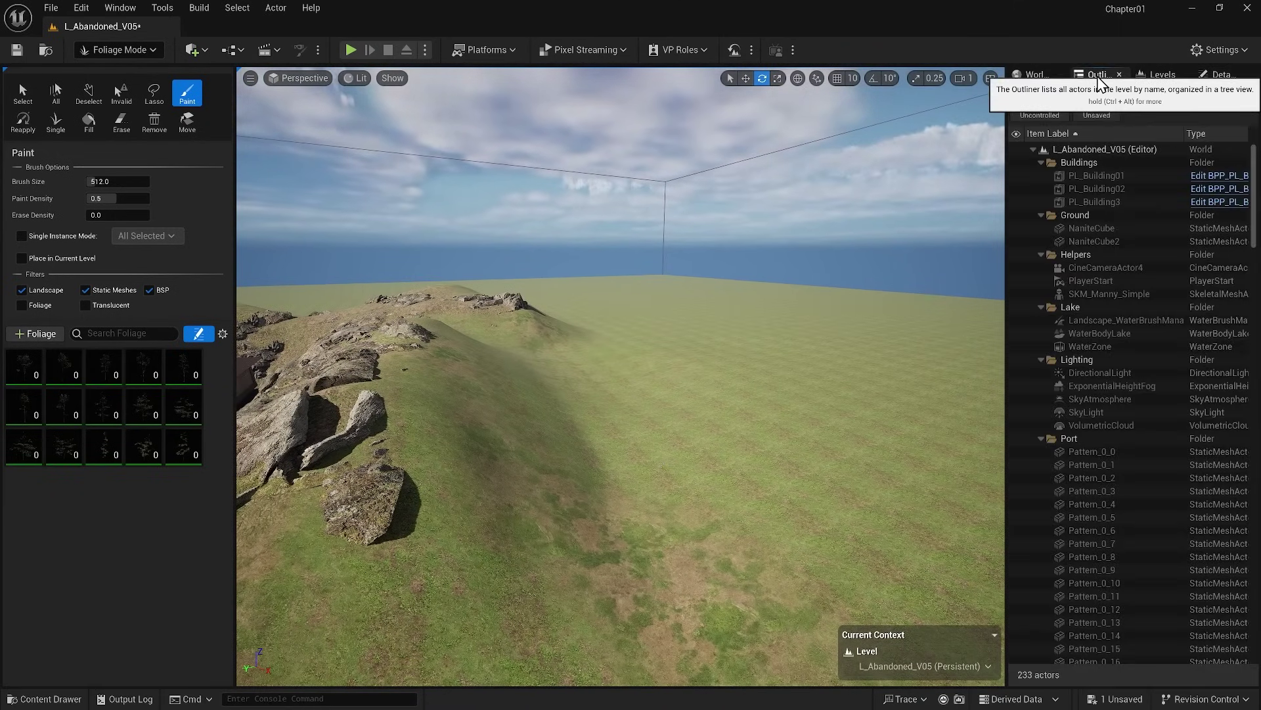
scroll(1130, 263, "down", 15)
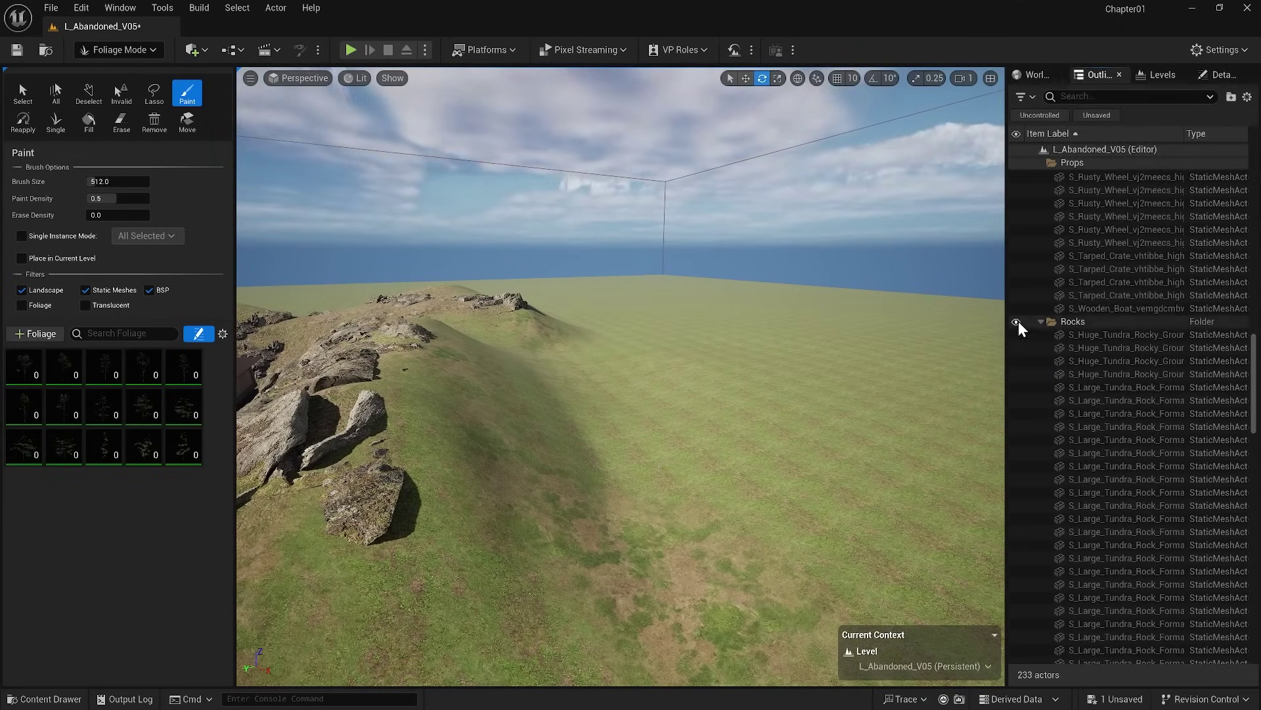
left_click(1017, 321)
right_click_drag(522, 439, 536, 484)
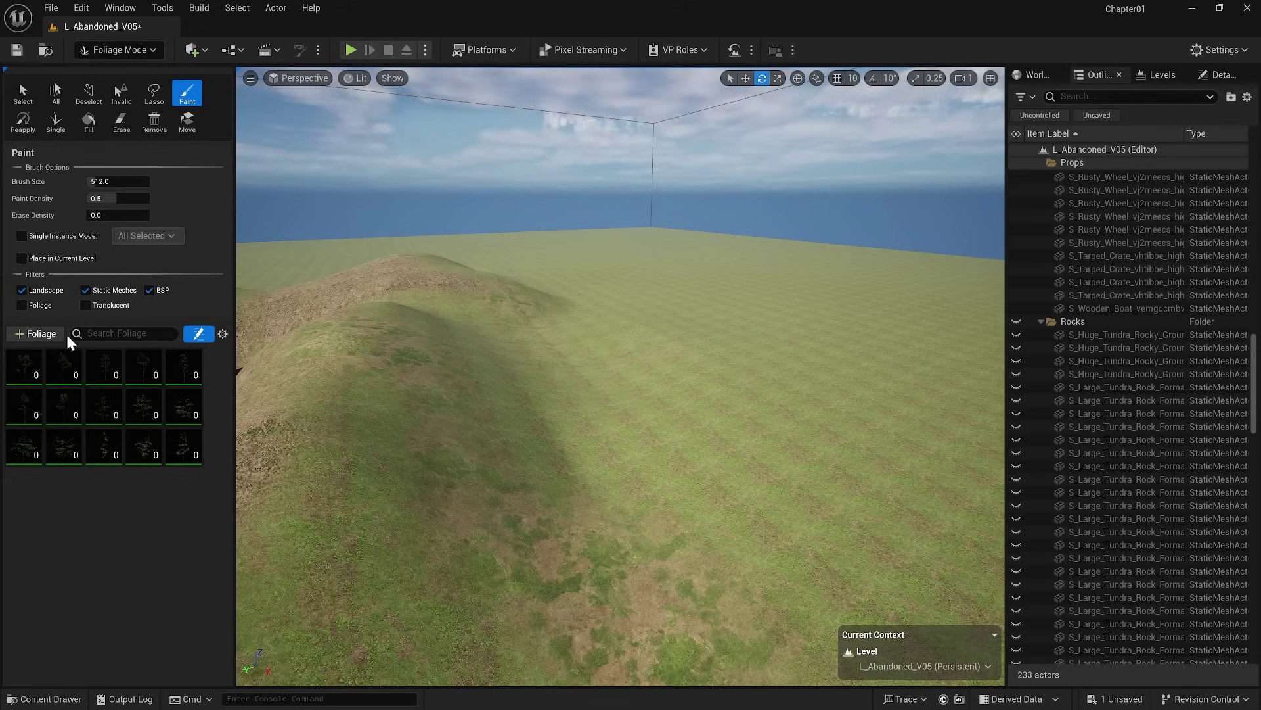
Try activating several beech types in the foliage palette, and leave only FT_EuropeanBeech_Forest_05 selected for painting.
left_click(23, 364)
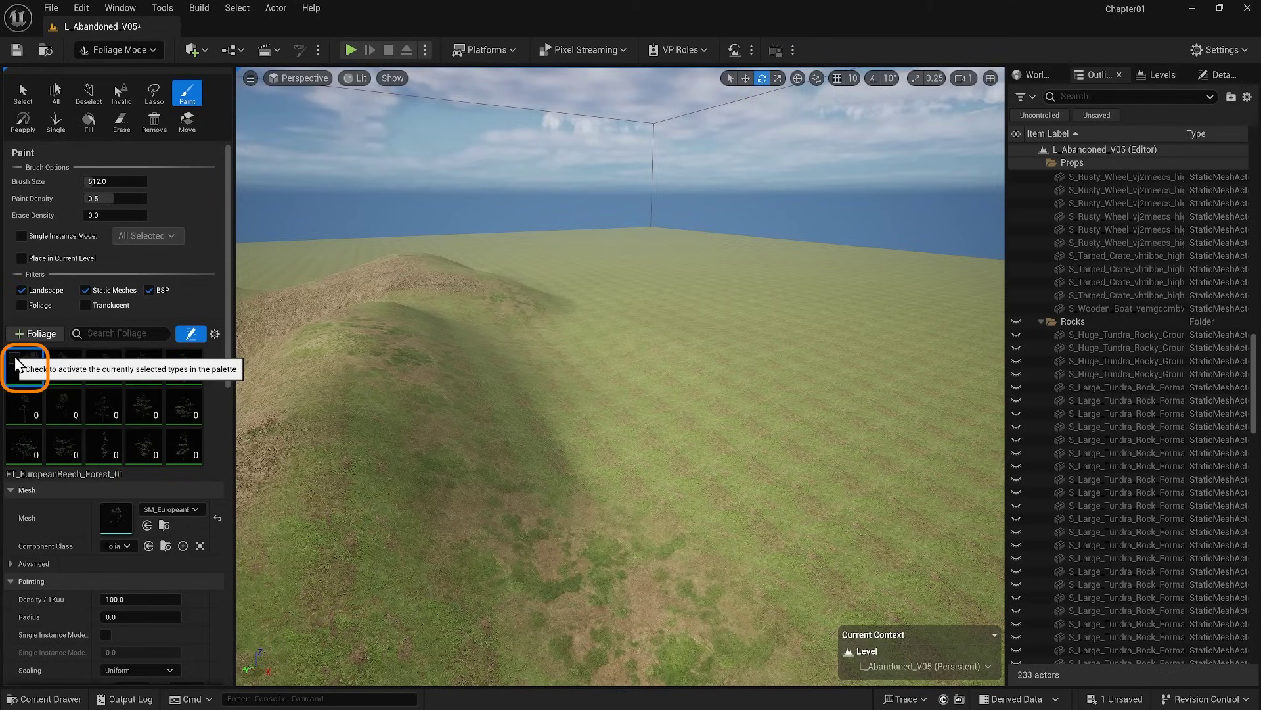
left_click(15, 360)
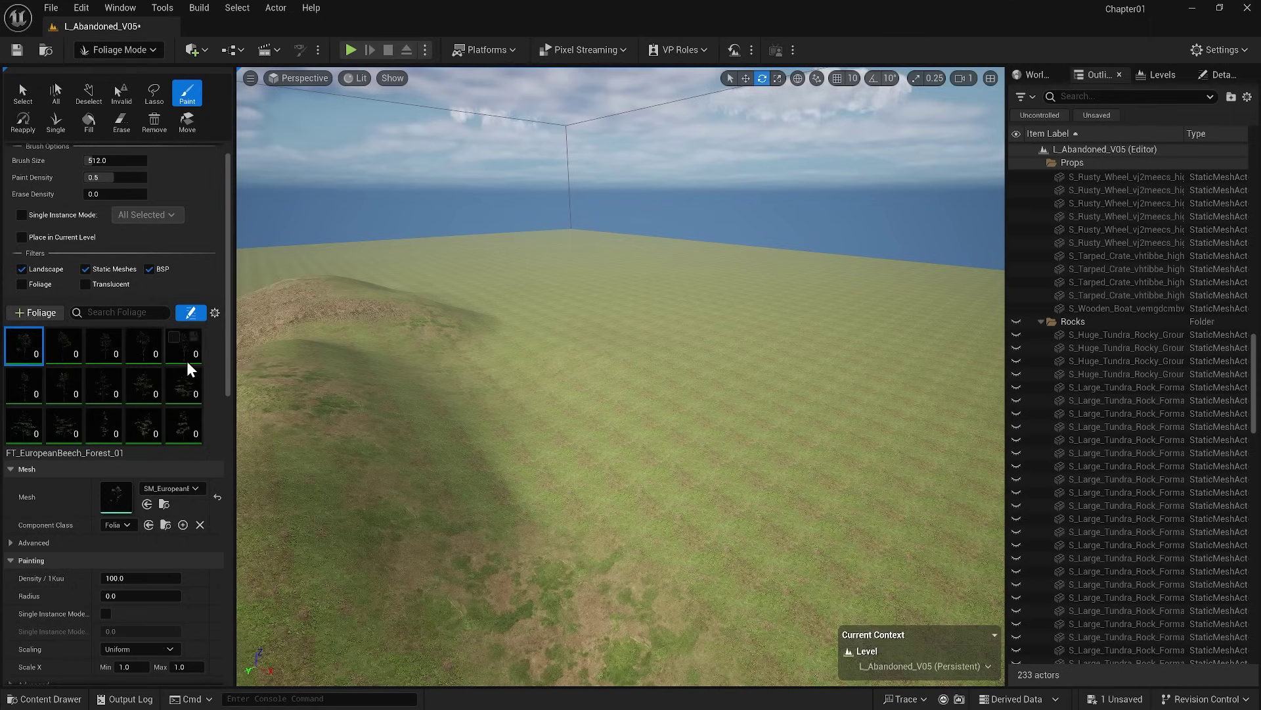
left_click(174, 338)
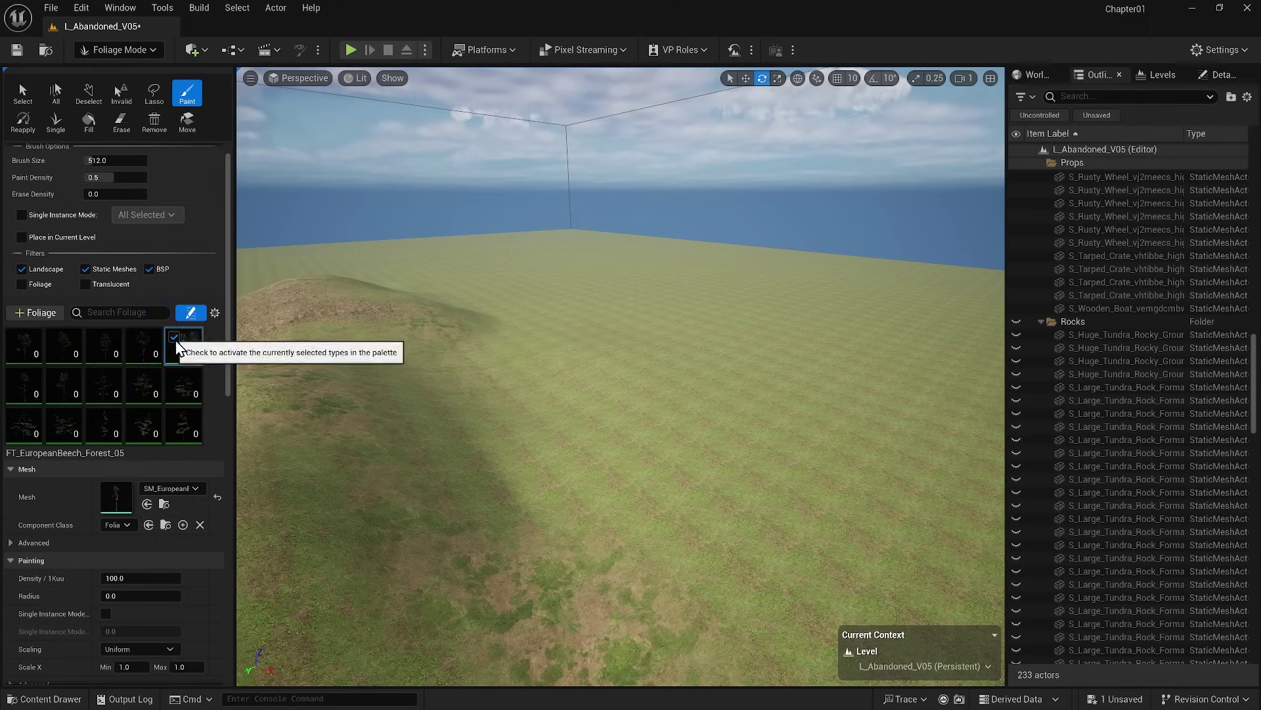
left_click(107, 353, "shift")
left_click(95, 339)
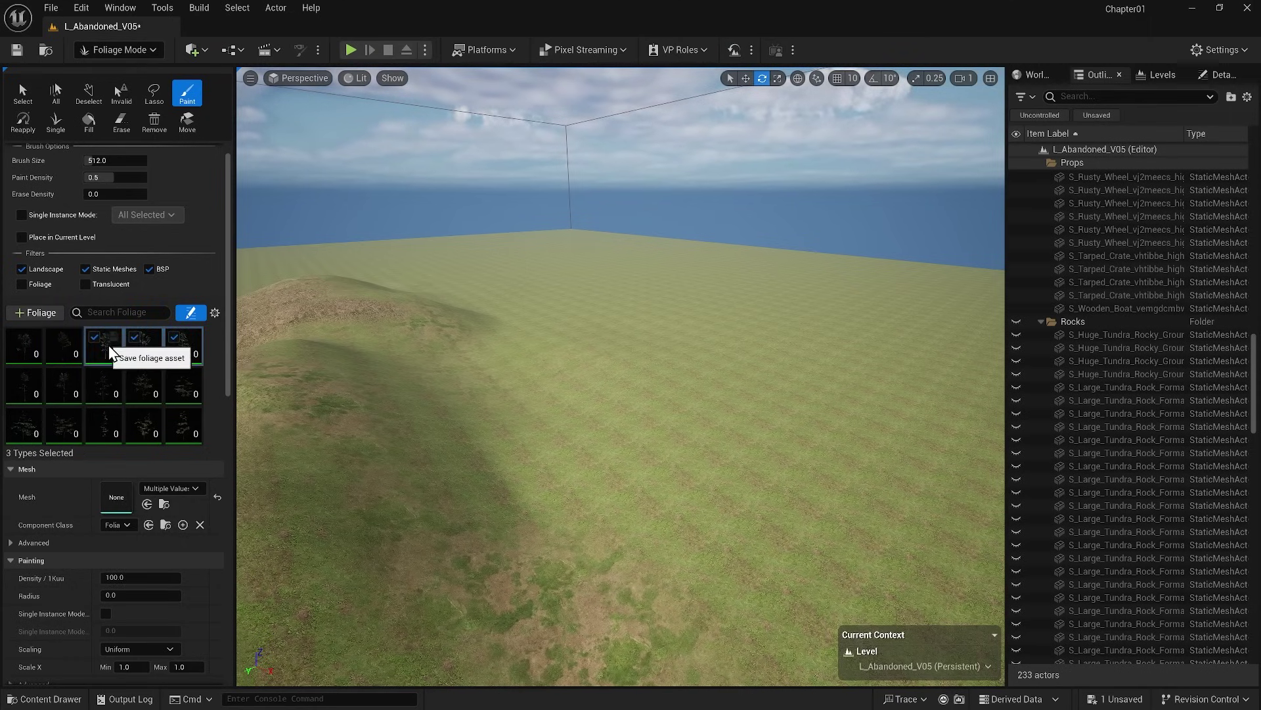
left_click(176, 343)
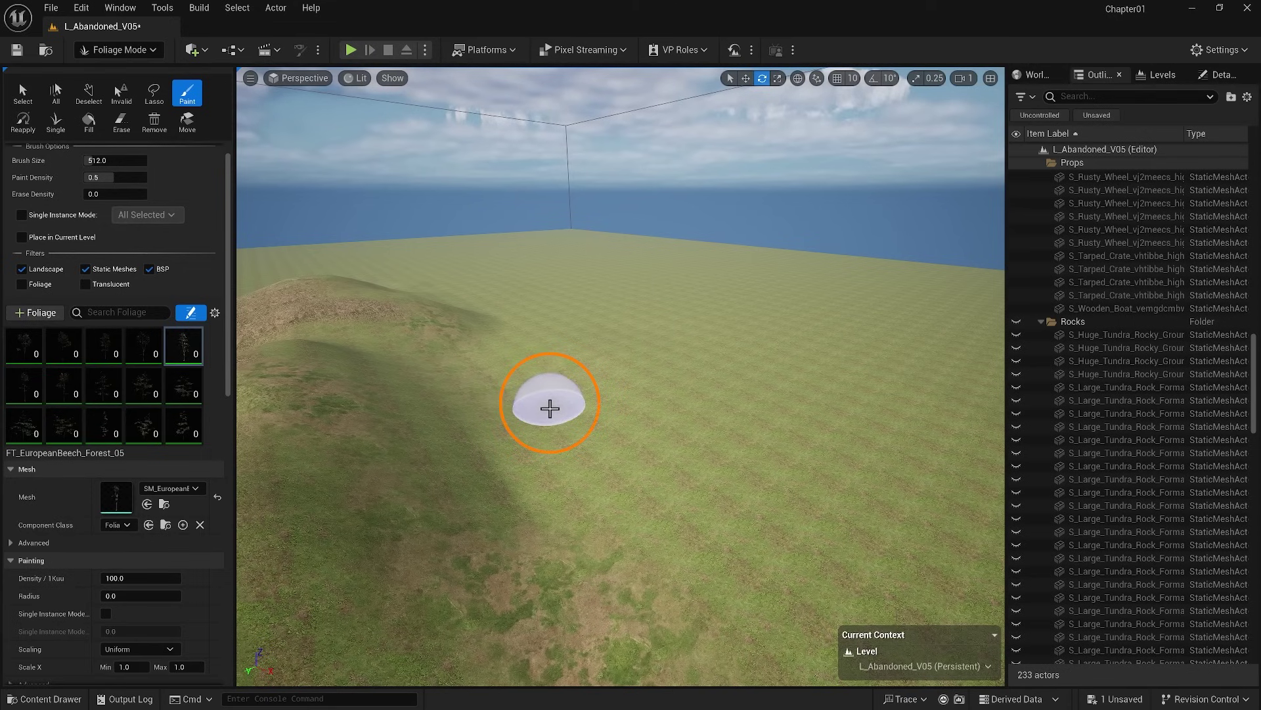
Paint a short test stroke of FT_EuropeanBeech_Forest_05 trees on the grass and erase it.
mouse_move(549, 408)
left_mouse_down()
mouse_move(633, 381)
mouse_move(760, 375)
mouse_move(818, 398)
mouse_move(836, 390)
mouse_move(535, 408)
mouse_move(741, 364)
mouse_move(578, 365)
left_mouse_up()
left_click(117, 132)
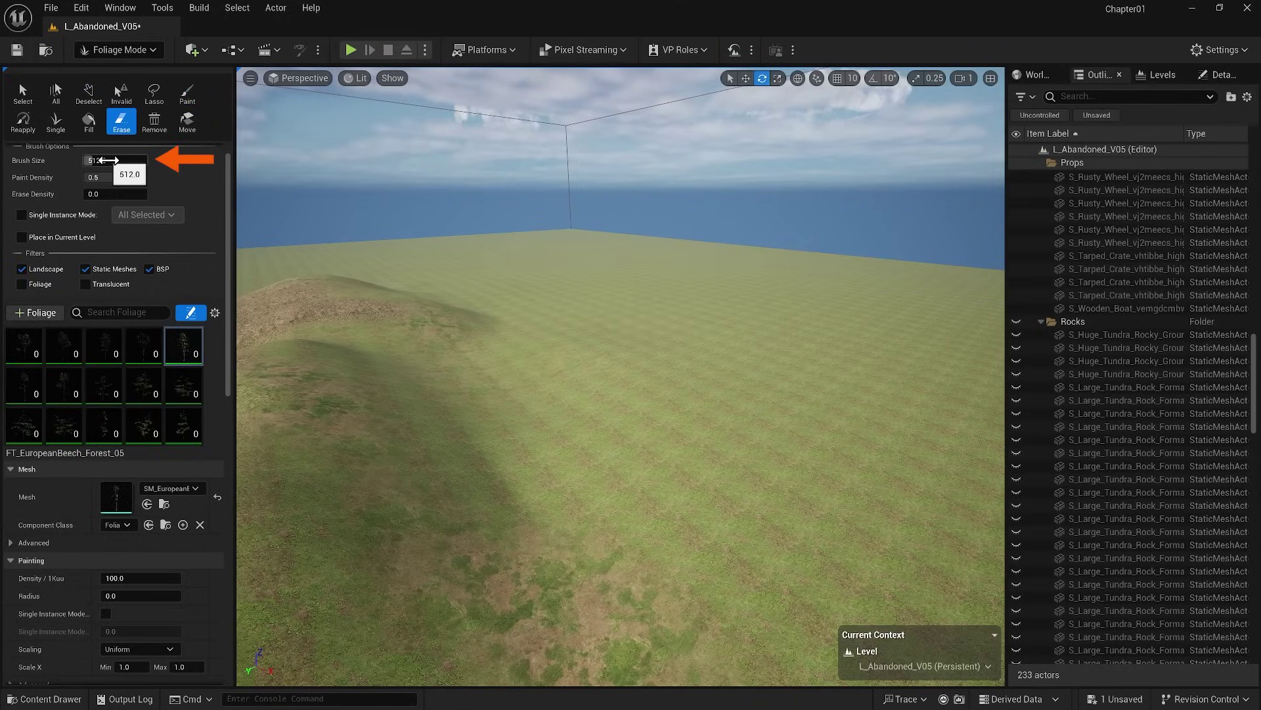
Set the foliage brush size to about 1384, and test it by painting and erasing a wider patch of trees.
left_click_drag(108, 161, 174, 161)
left_click(188, 93)
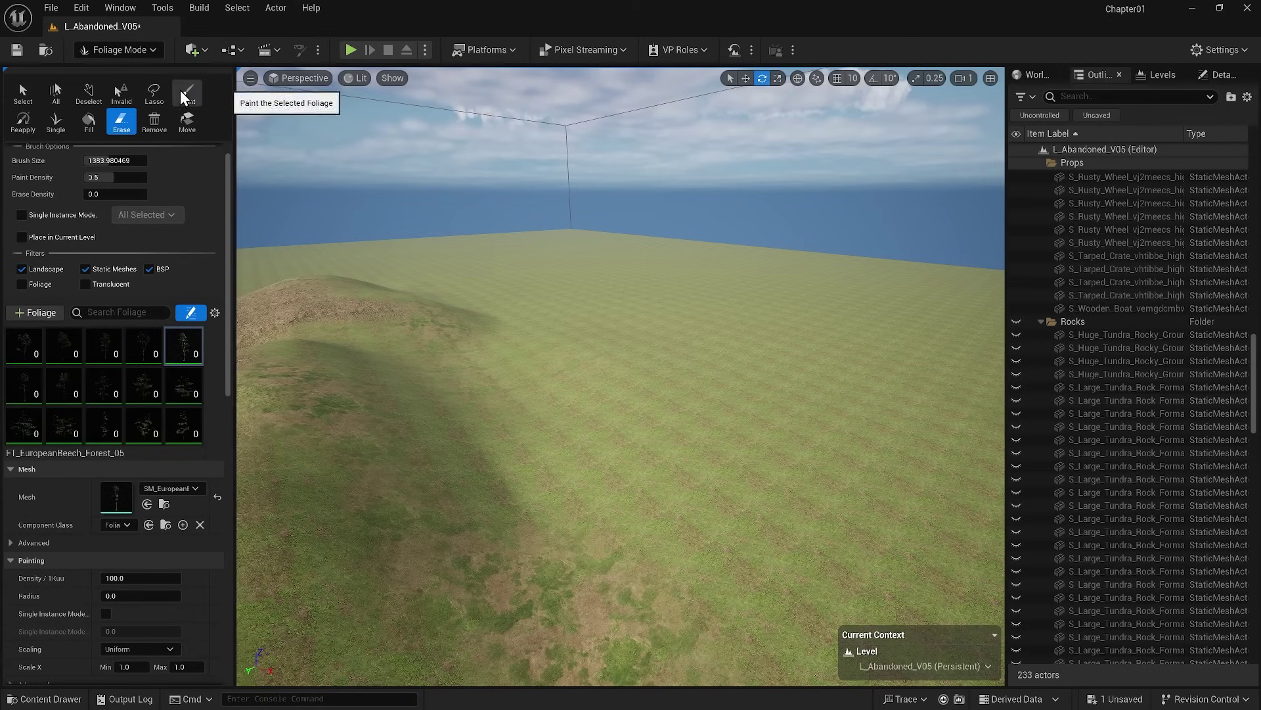
mouse_move(582, 402)
left_mouse_down()
mouse_move(858, 372)
mouse_move(821, 387)
left_mouse_up()
left_click(121, 121)
mouse_move(605, 414)
left_mouse_down()
mouse_move(727, 346)
mouse_move(544, 373)
left_mouse_up()
left_click(544, 374)
Set the paint density to 0.005 and paint a sparse group of FT_EuropeanBeech_Forest_05 trees across the open grass.
left_click(187, 93)
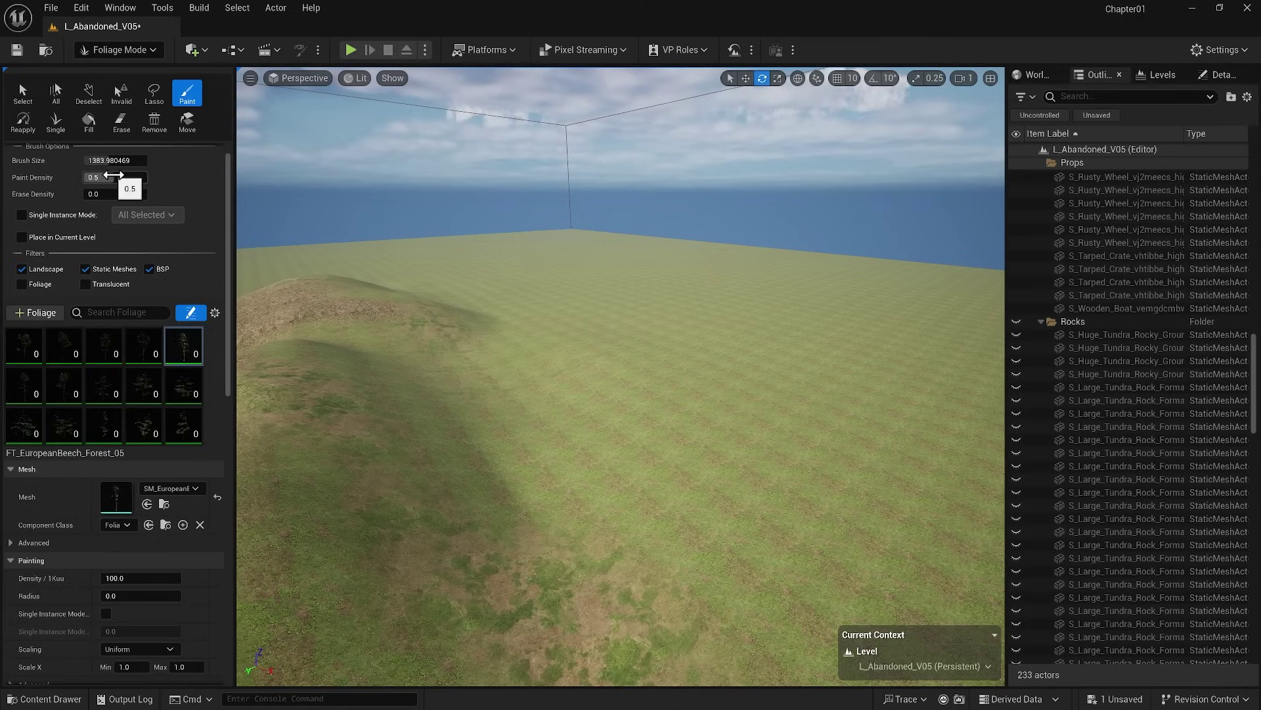
left_click(113, 176)
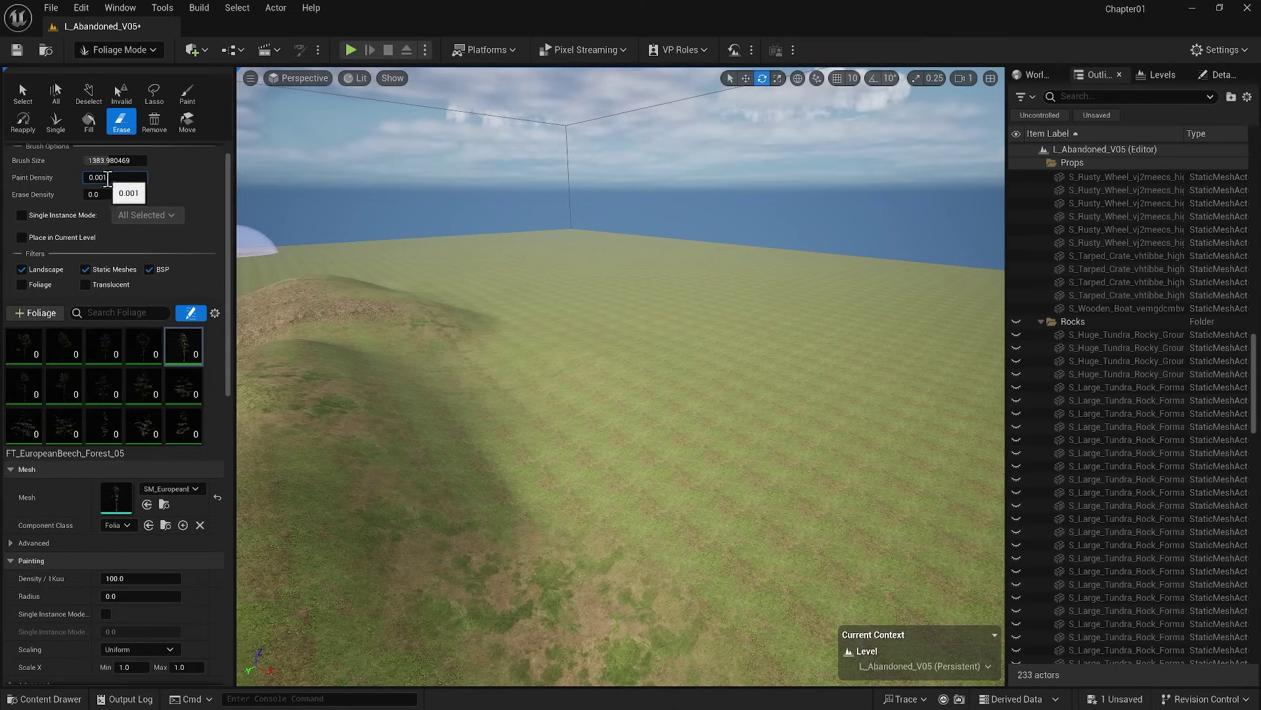
type("0.005")
left_click(188, 93)
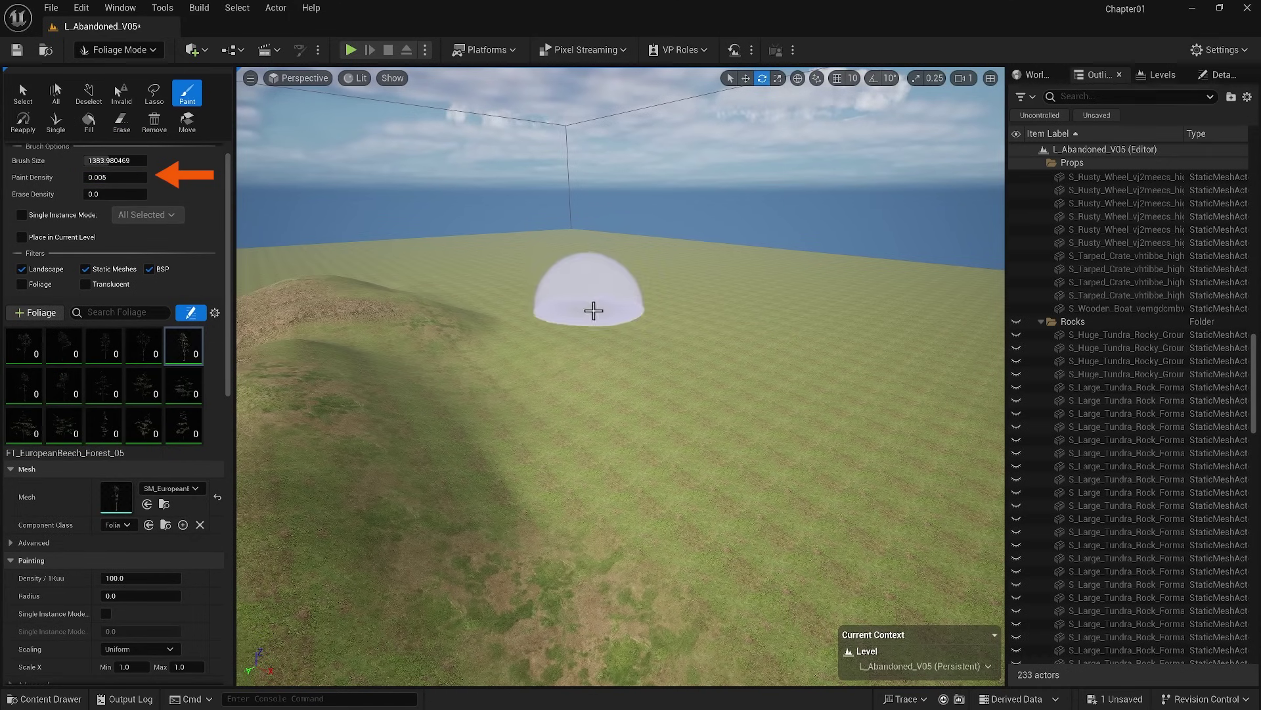
mouse_move(592, 309)
left_mouse_down()
mouse_move(802, 338)
mouse_move(605, 388)
mouse_move(755, 490)
mouse_move(707, 486)
left_mouse_up()
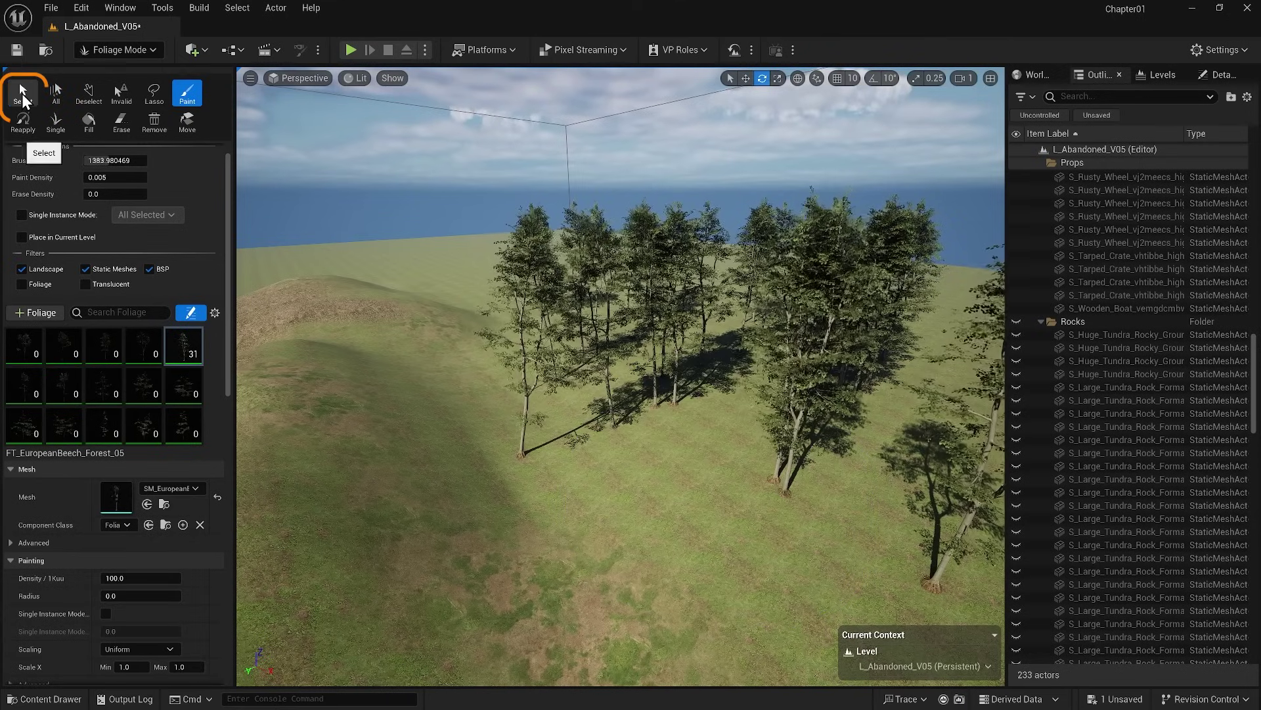
Select the single beech tree nearest the dirt mound and adjust its position, rotation and scale individually.
left_click(22, 92)
left_click(527, 395)
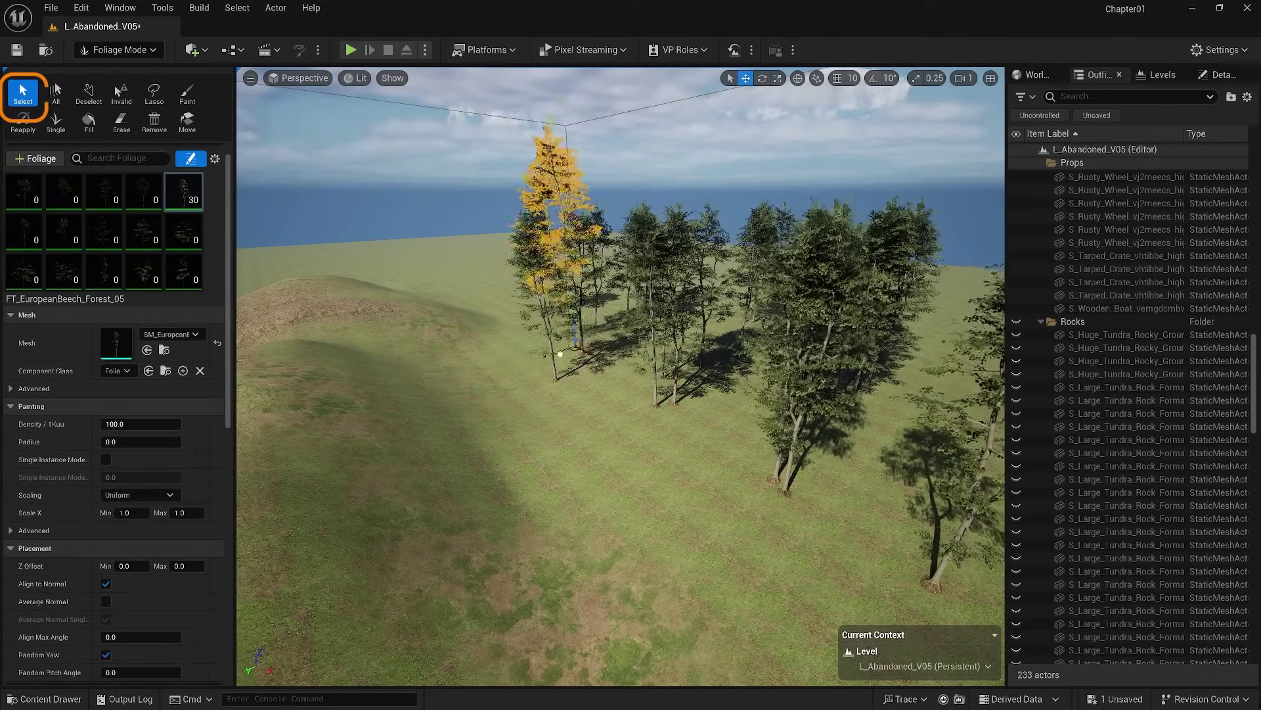
left_click_drag(596, 386, 610, 429)
key("r")
key("e")
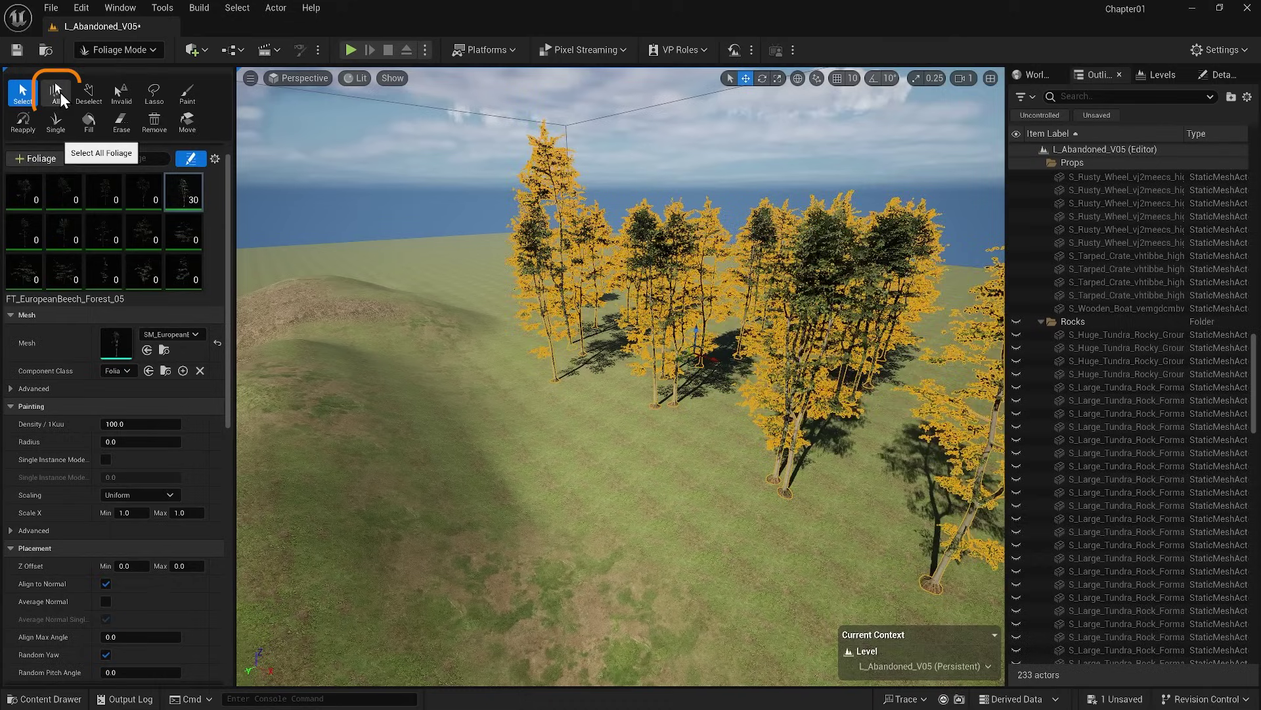
Clear the foliage selection, lasso the group of trees in the middle of the stand, and delete them.
left_click(89, 94)
left_click(153, 94)
mouse_move(565, 353)
left_mouse_down()
mouse_move(645, 445)
mouse_move(788, 397)
mouse_move(810, 419)
mouse_move(669, 393)
left_mouse_up()
left_click(23, 93)
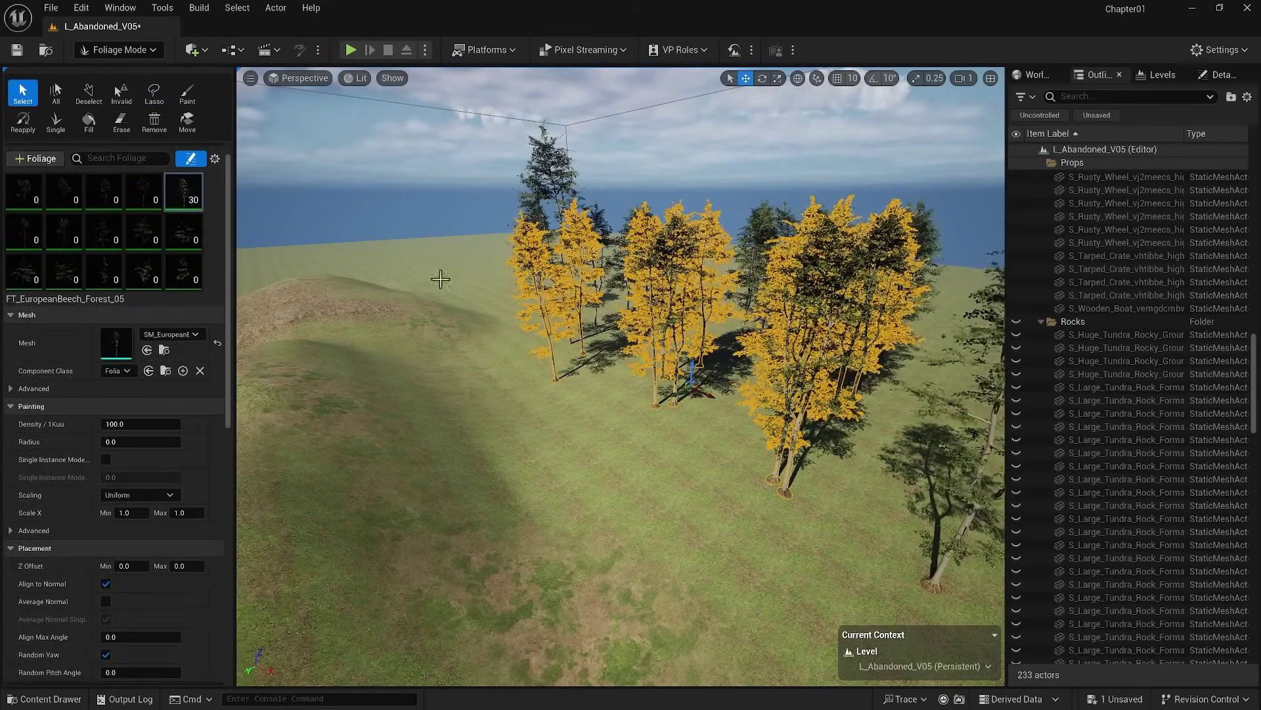
right_click_drag(441, 279, 414, 279)
left_click_drag(717, 401, 733, 377)
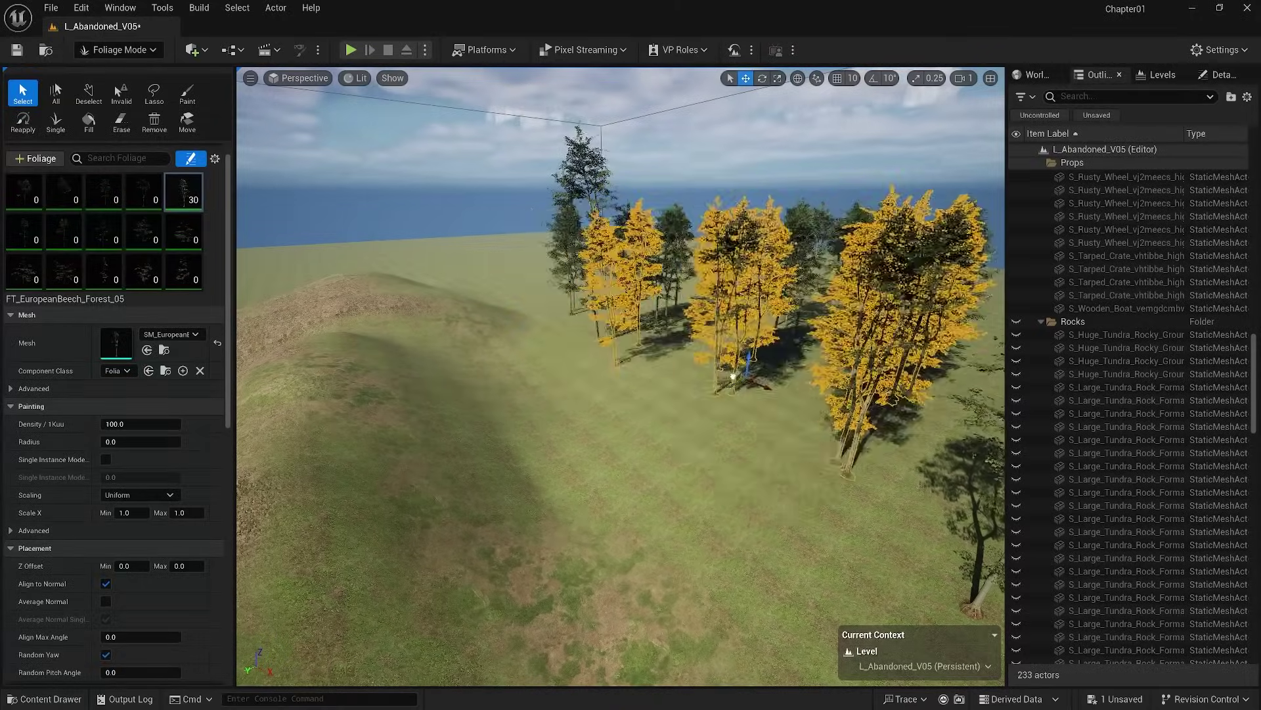
key("Delete")
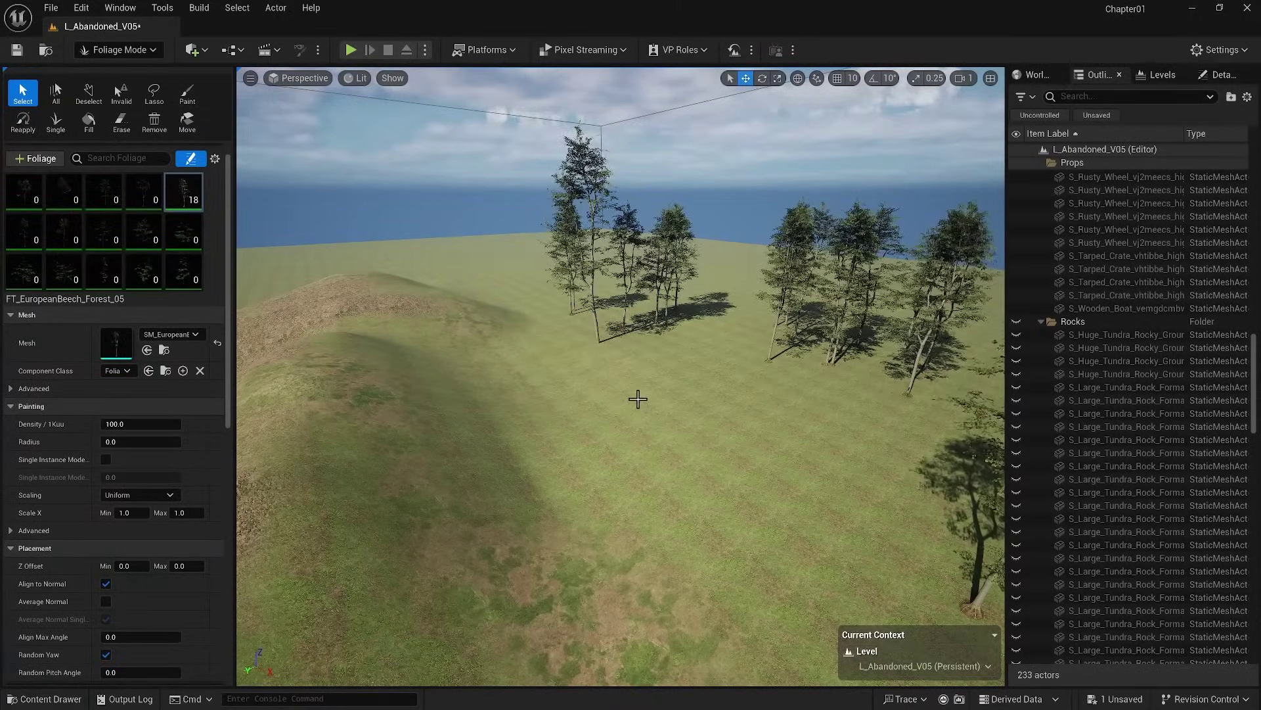
Place single FT_EuropeanBeech_Forest_05 trees on the grass, then place one combined instance of three selected beech types using All Selected.
left_click(56, 122)
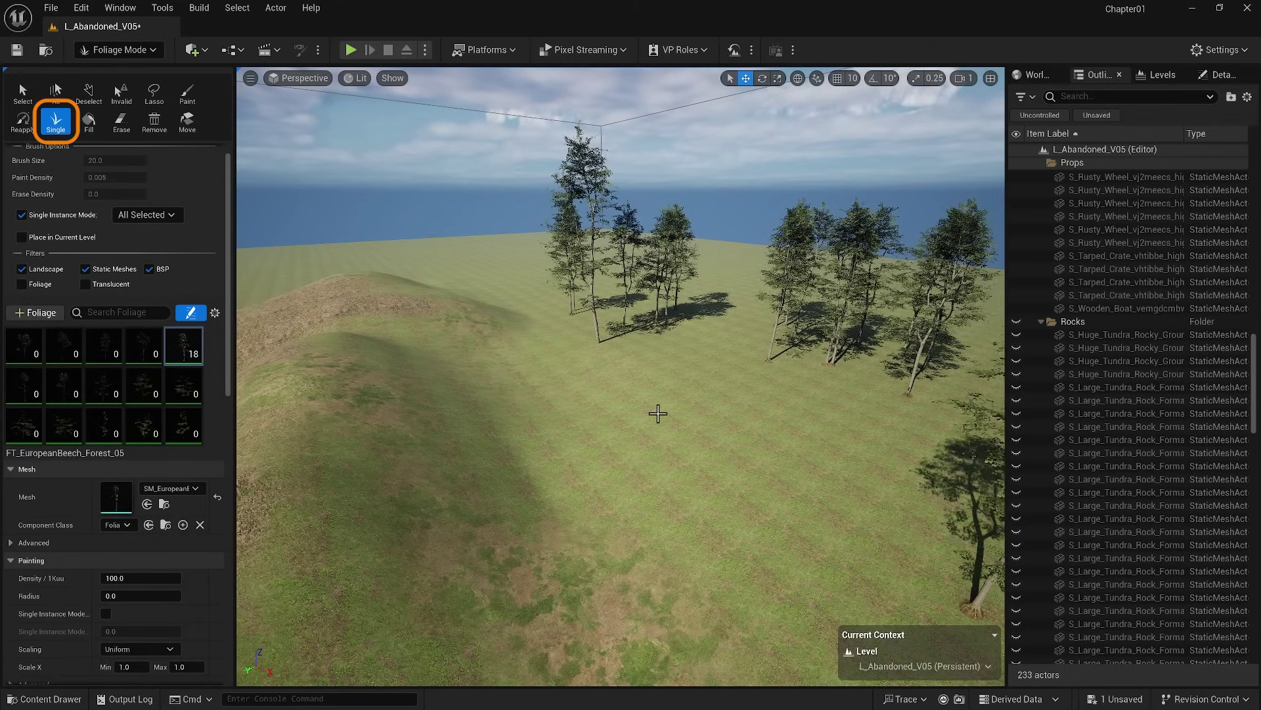
left_click(794, 472)
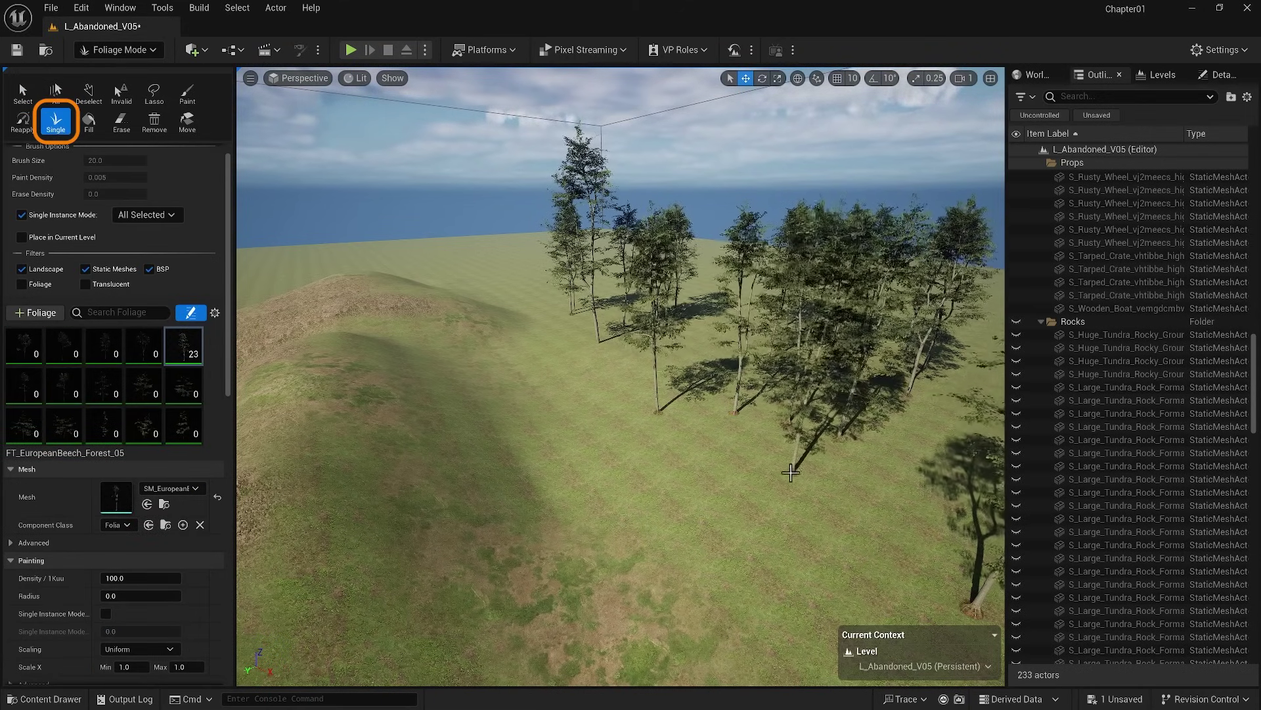
left_click(665, 444)
left_click(597, 403)
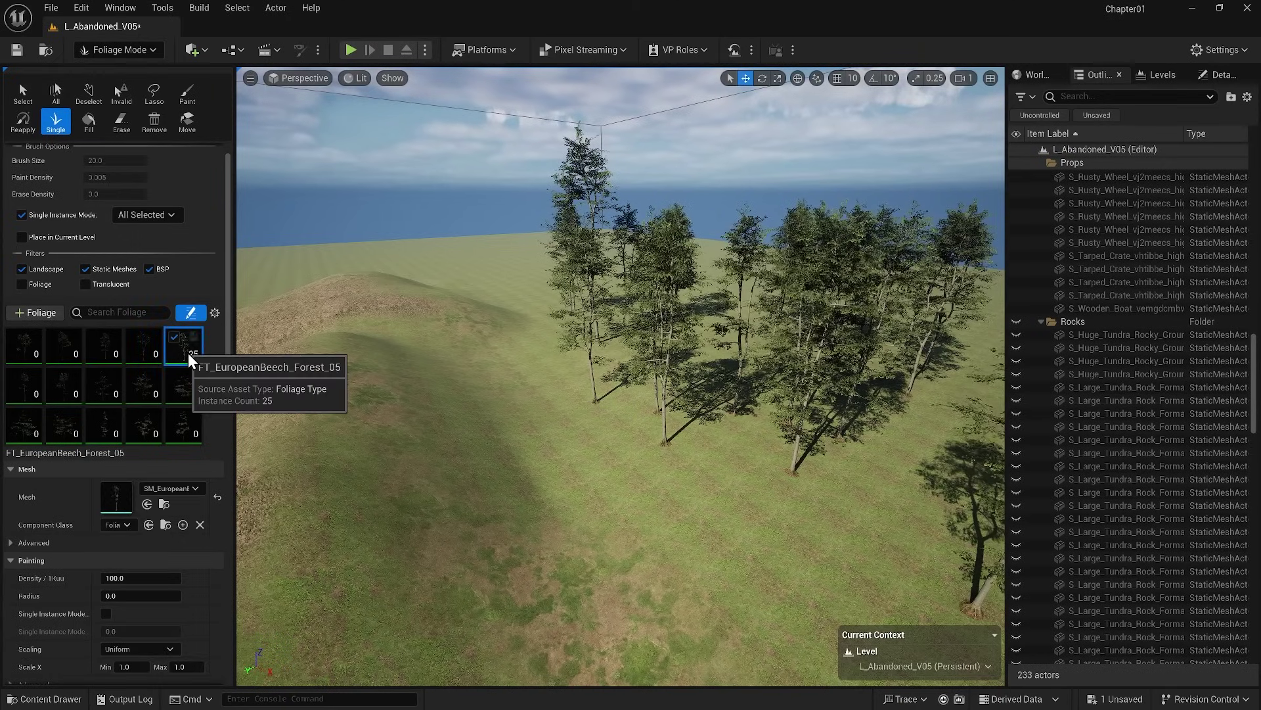
left_click(99, 346, "shift")
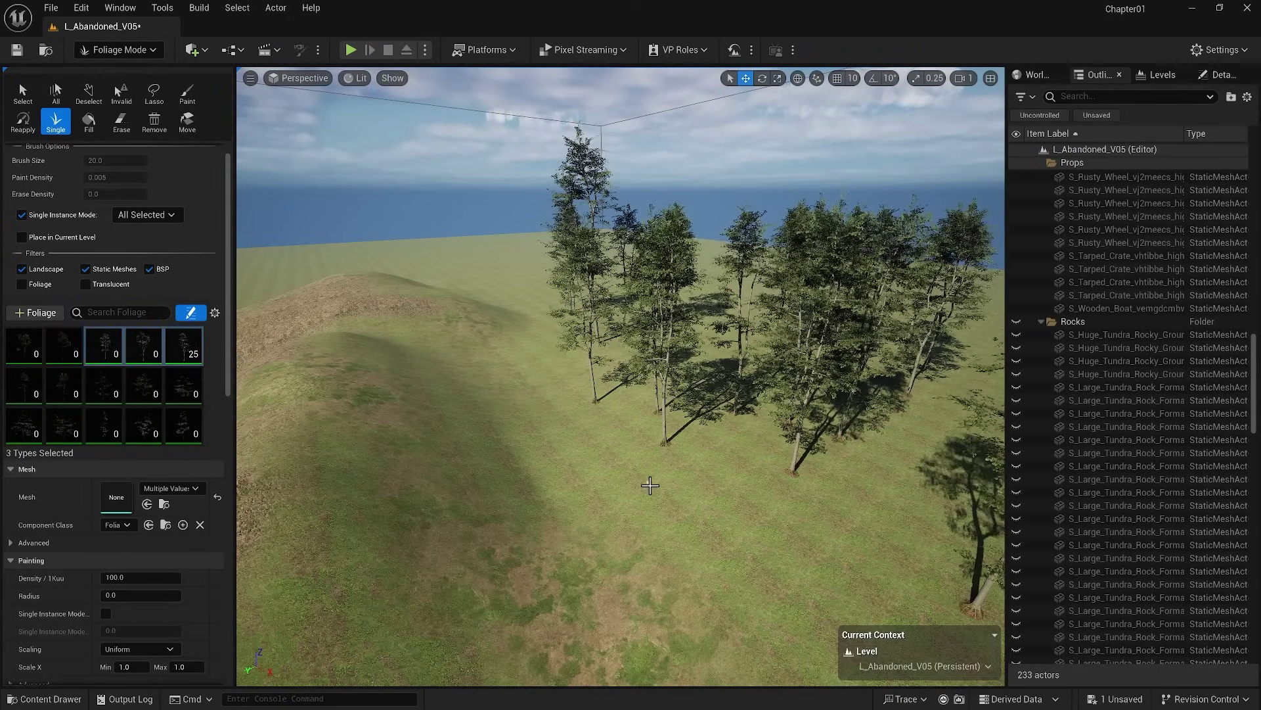
left_click(650, 487)
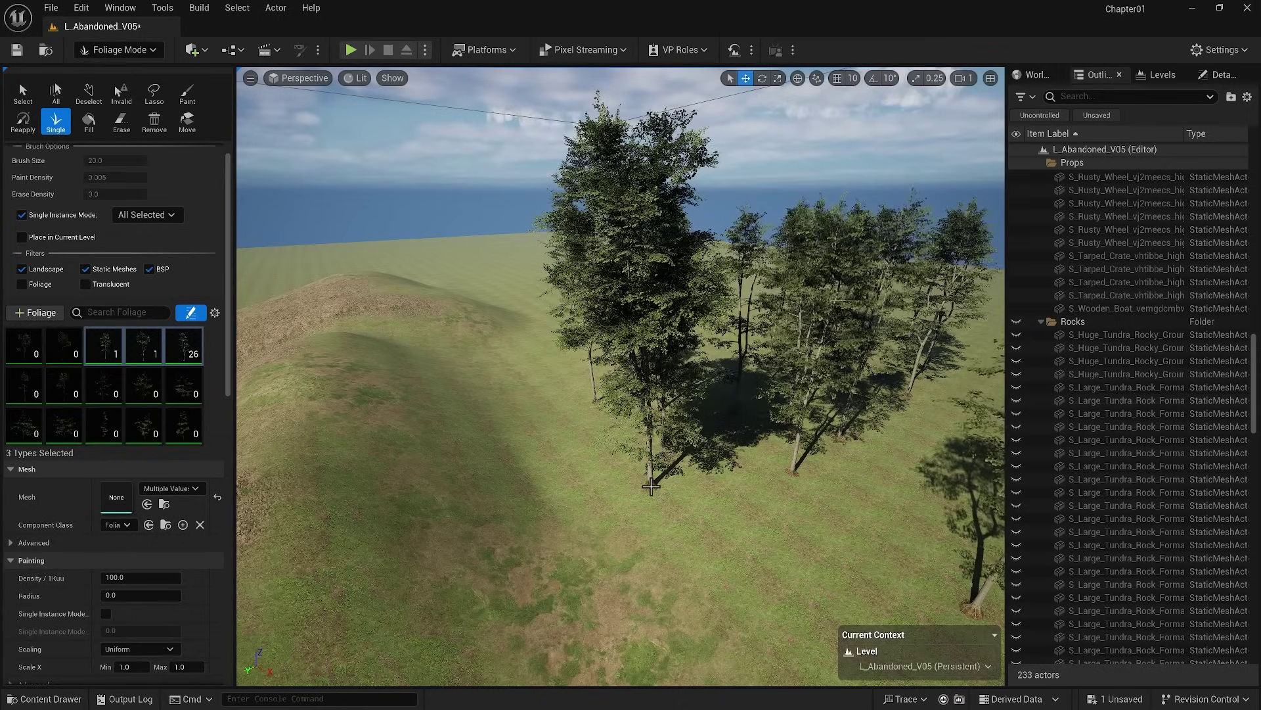
Set the single instance mode to Cycle Through Selected and place seven trees one at a time across the grass.
left_click(156, 219)
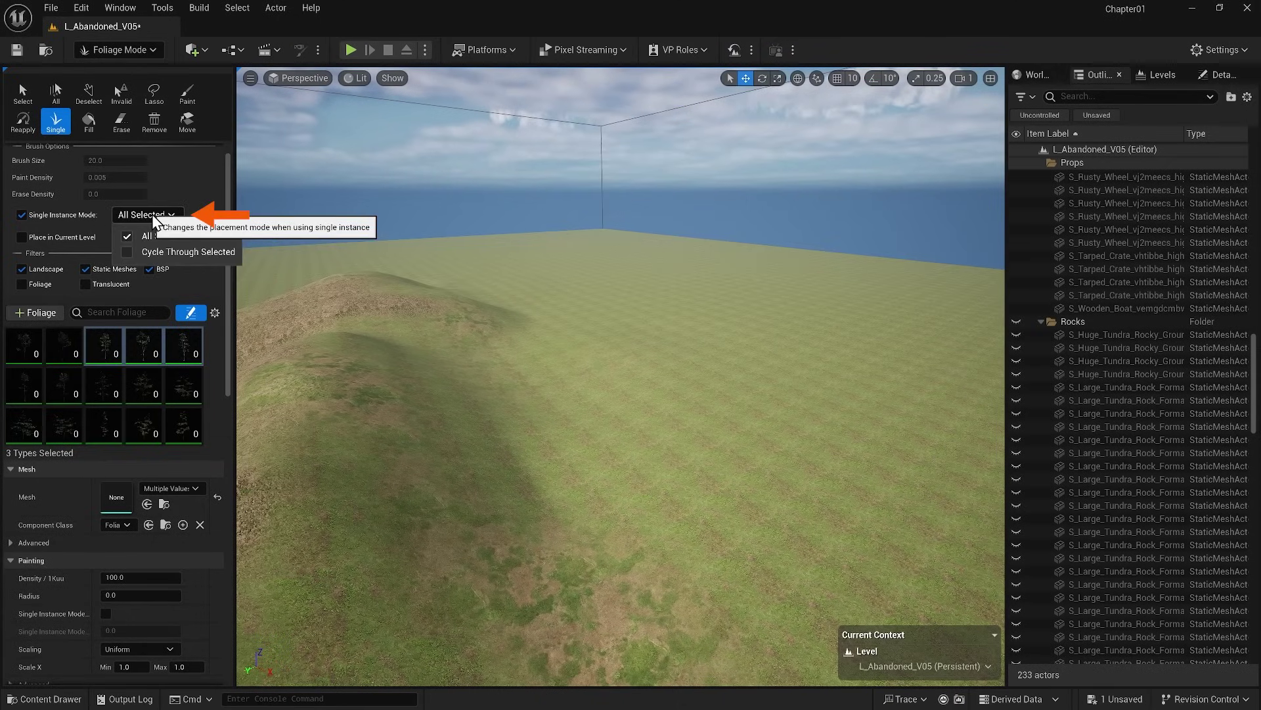
left_click(165, 251)
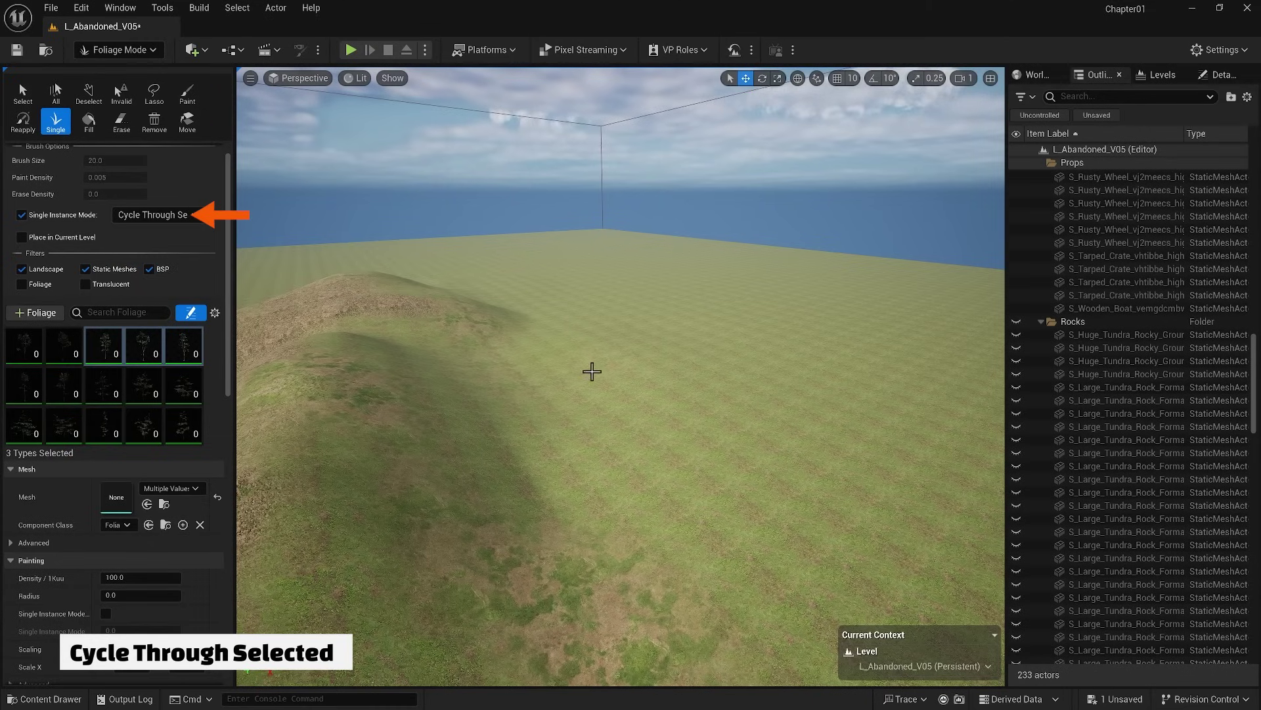
left_click(601, 373)
left_click(736, 372)
left_click(887, 378)
left_click(829, 393)
left_click(844, 393)
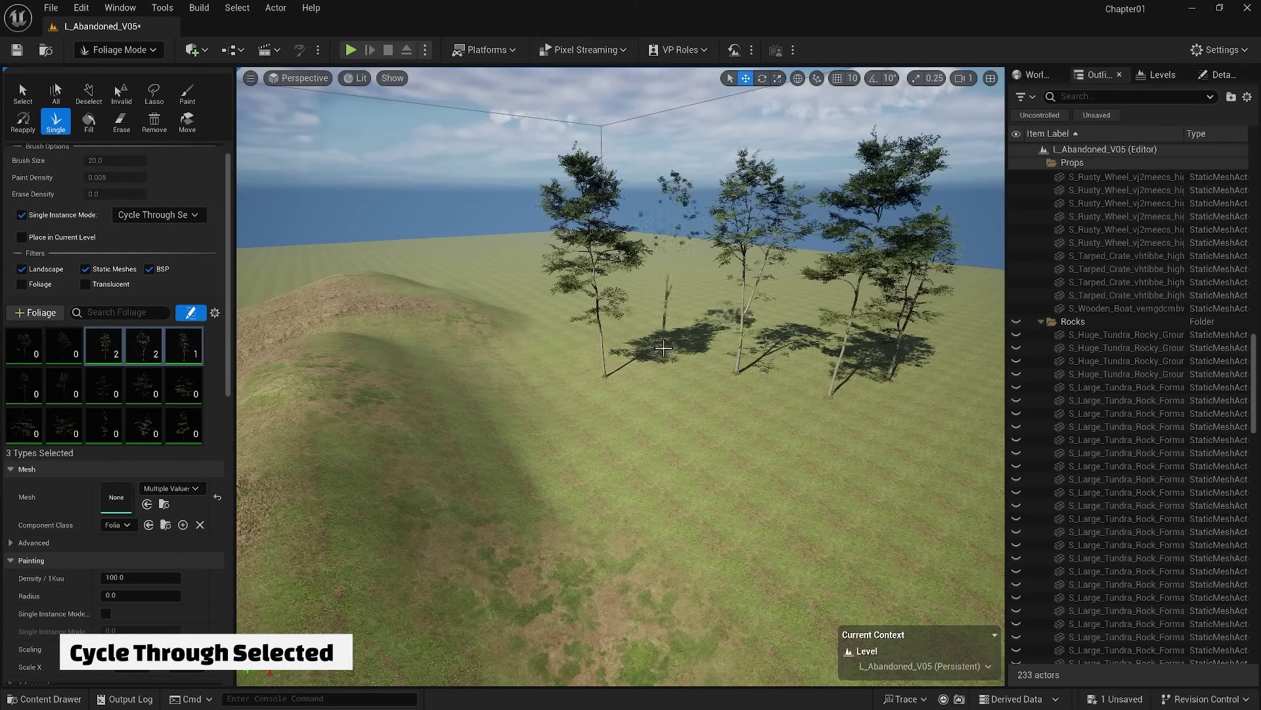
left_click(682, 387)
left_click(810, 420)
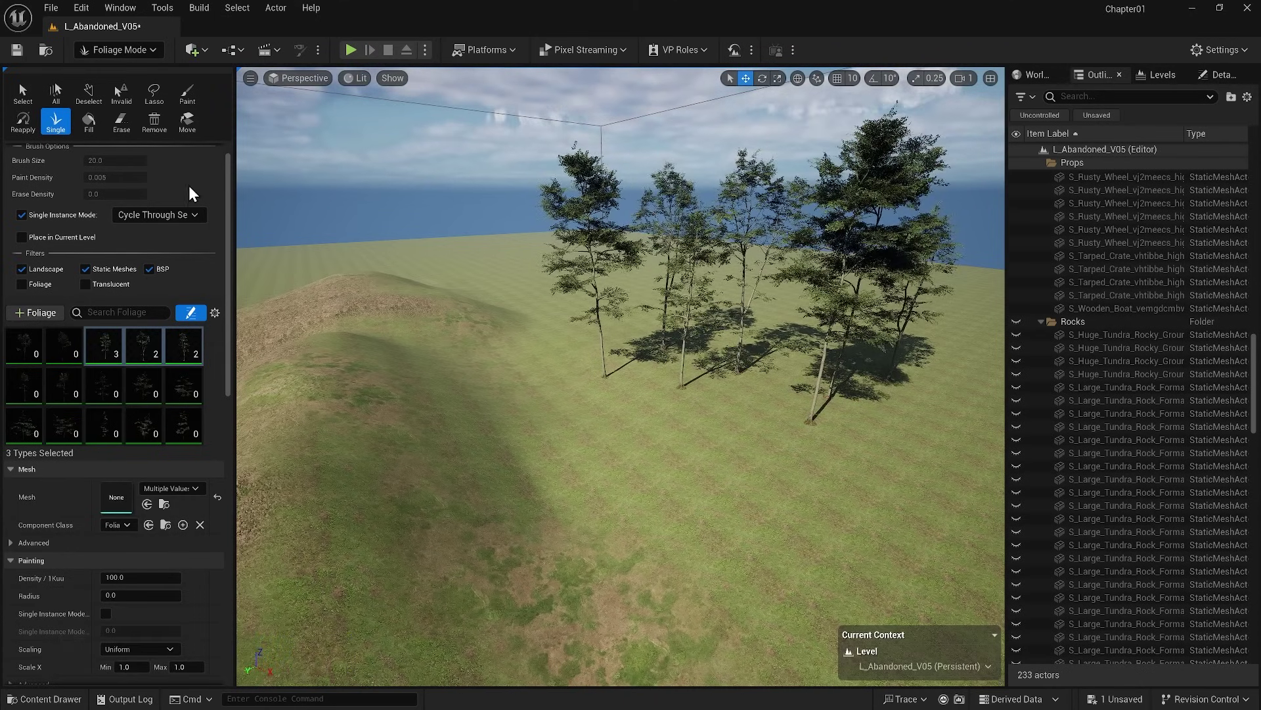
Select and remove all placed trees, and choose only FT_EuropeanBeech_Forest_05 for brush painting.
left_click(56, 90)
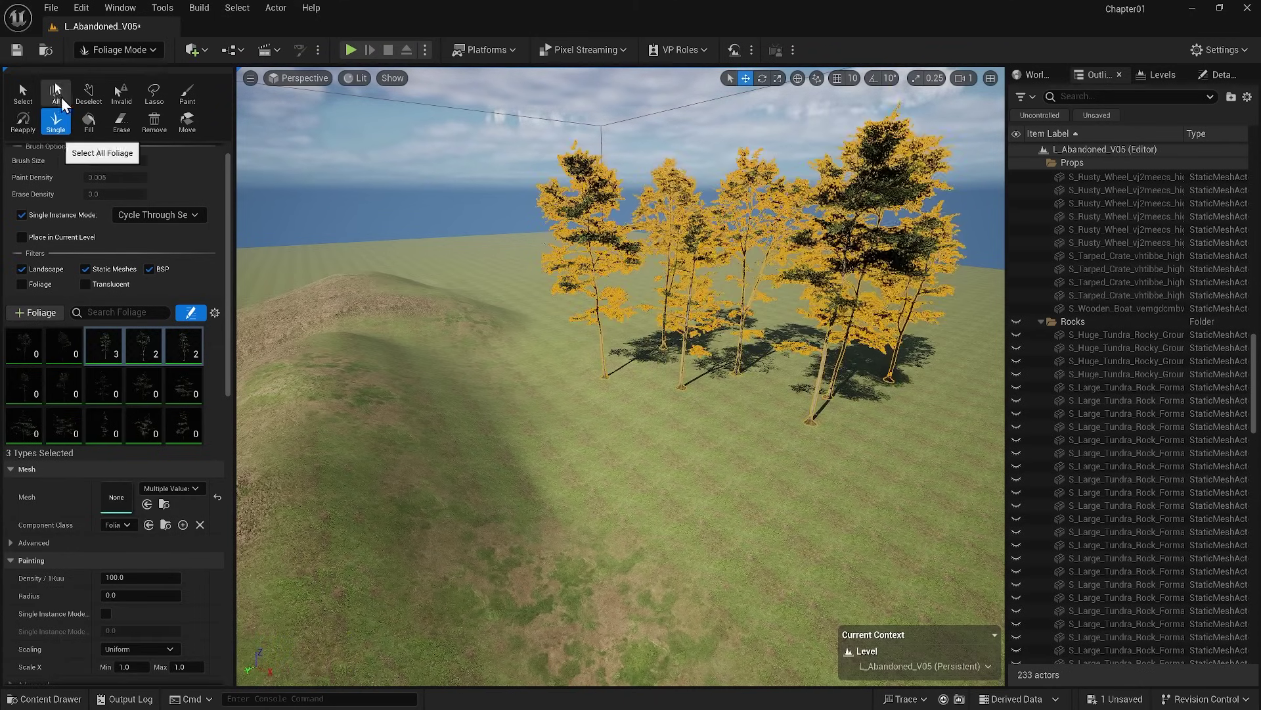
left_click(148, 125)
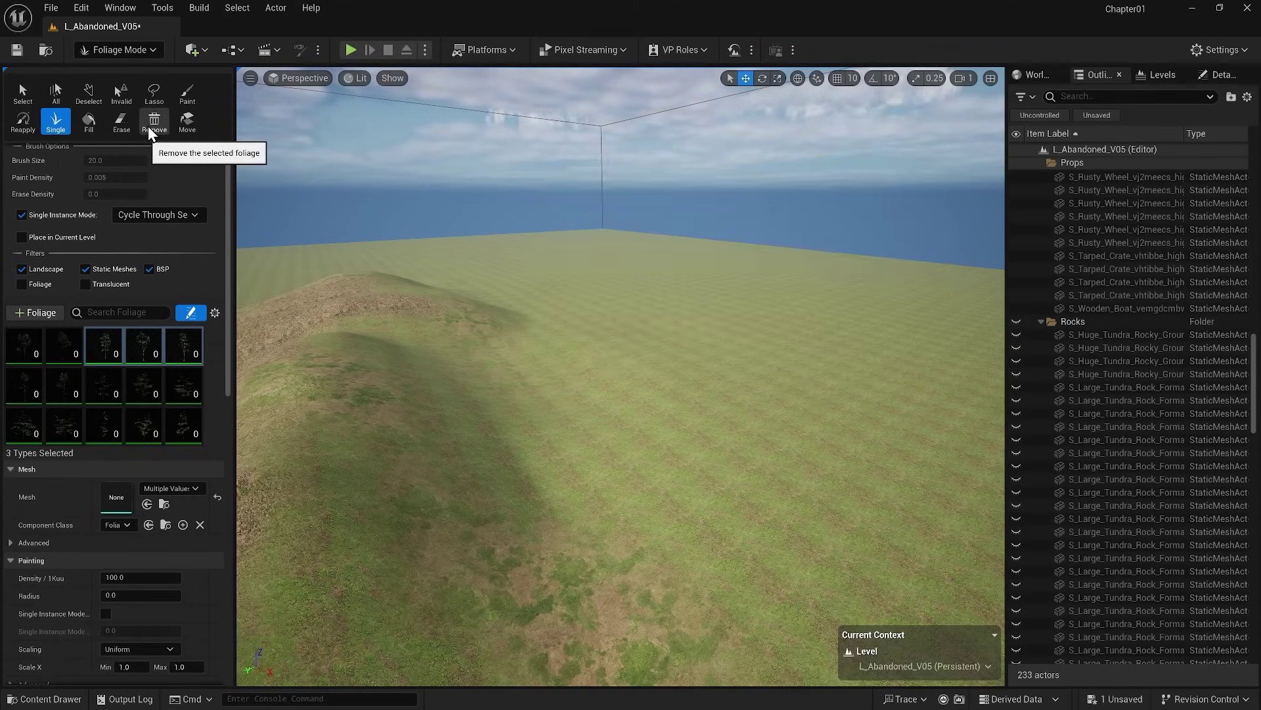
left_click(176, 349)
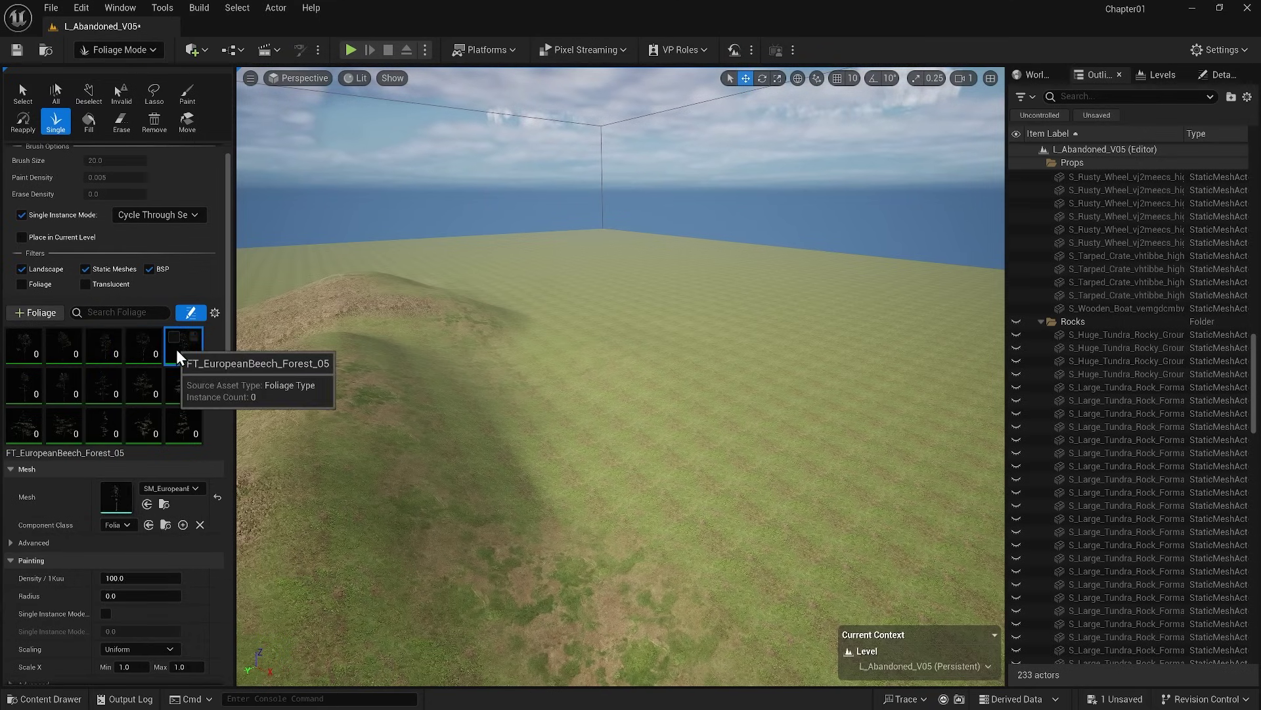
left_click(184, 96)
Locate the SM_EuropeanBeech_Forest_05 mesh in the Content Browser from the foliage type's mesh setting.
left_click_drag(226, 206, 231, 322)
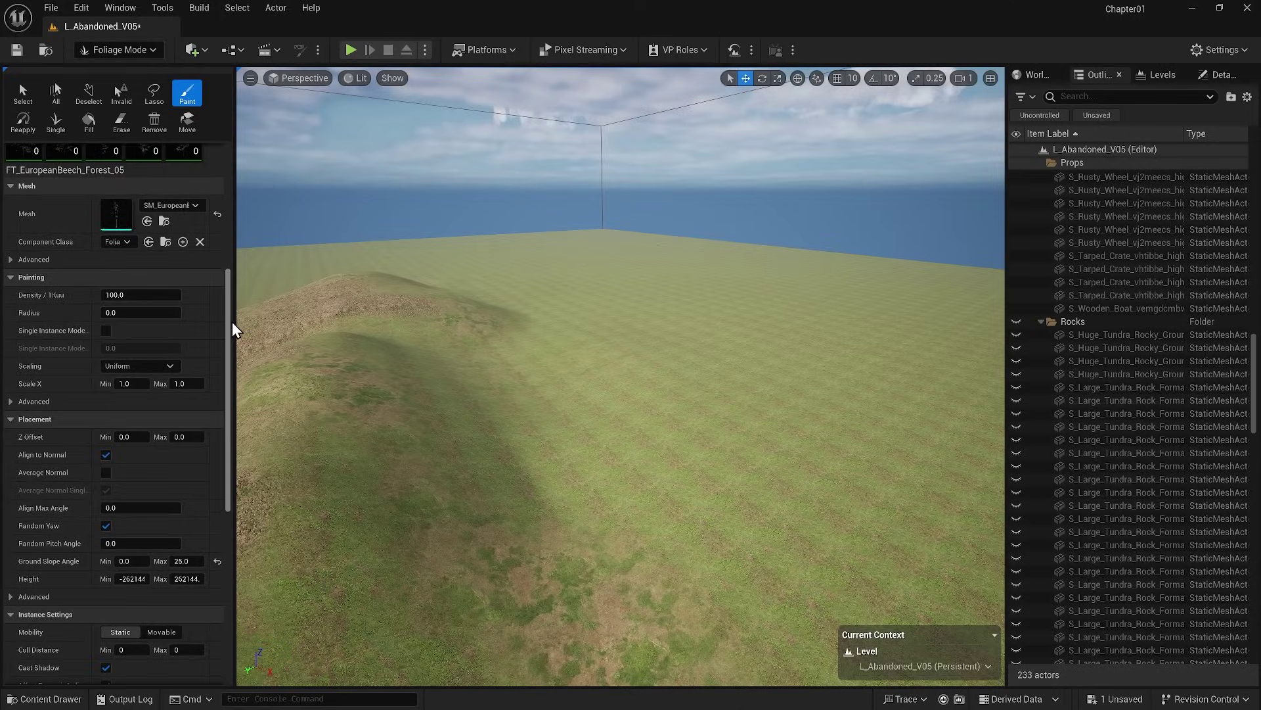
left_click(164, 219)
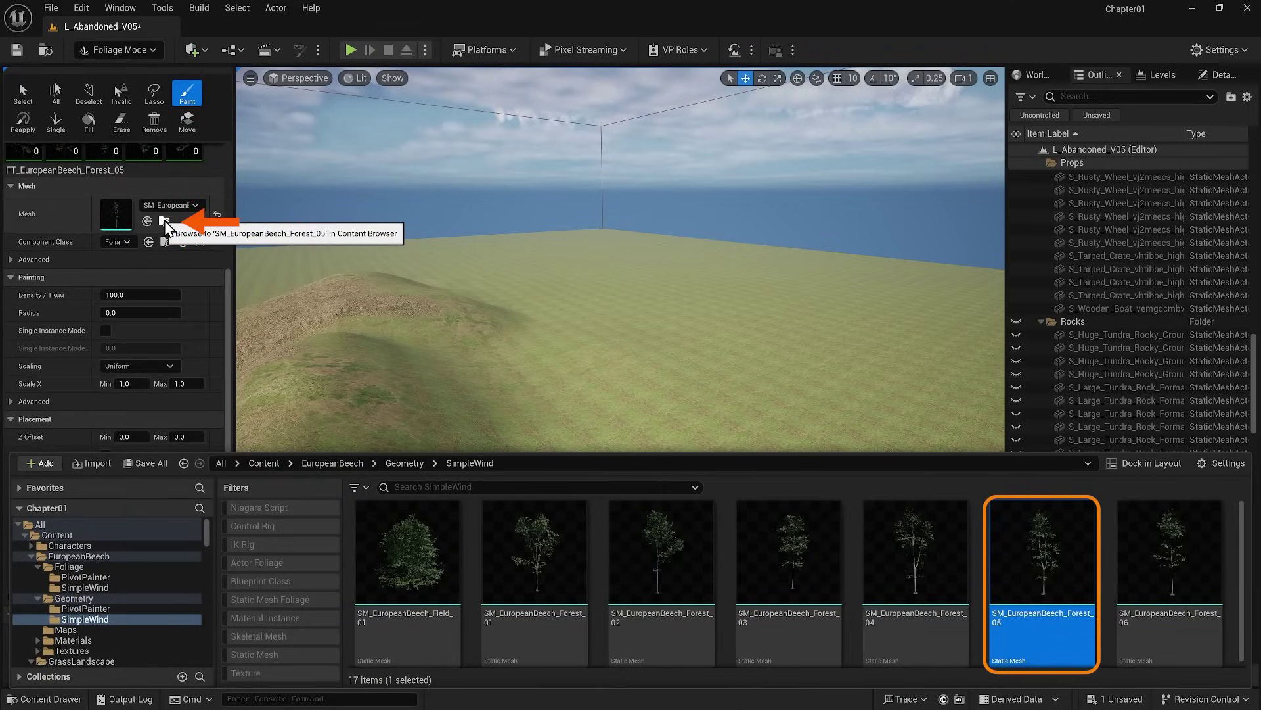
left_click(147, 294)
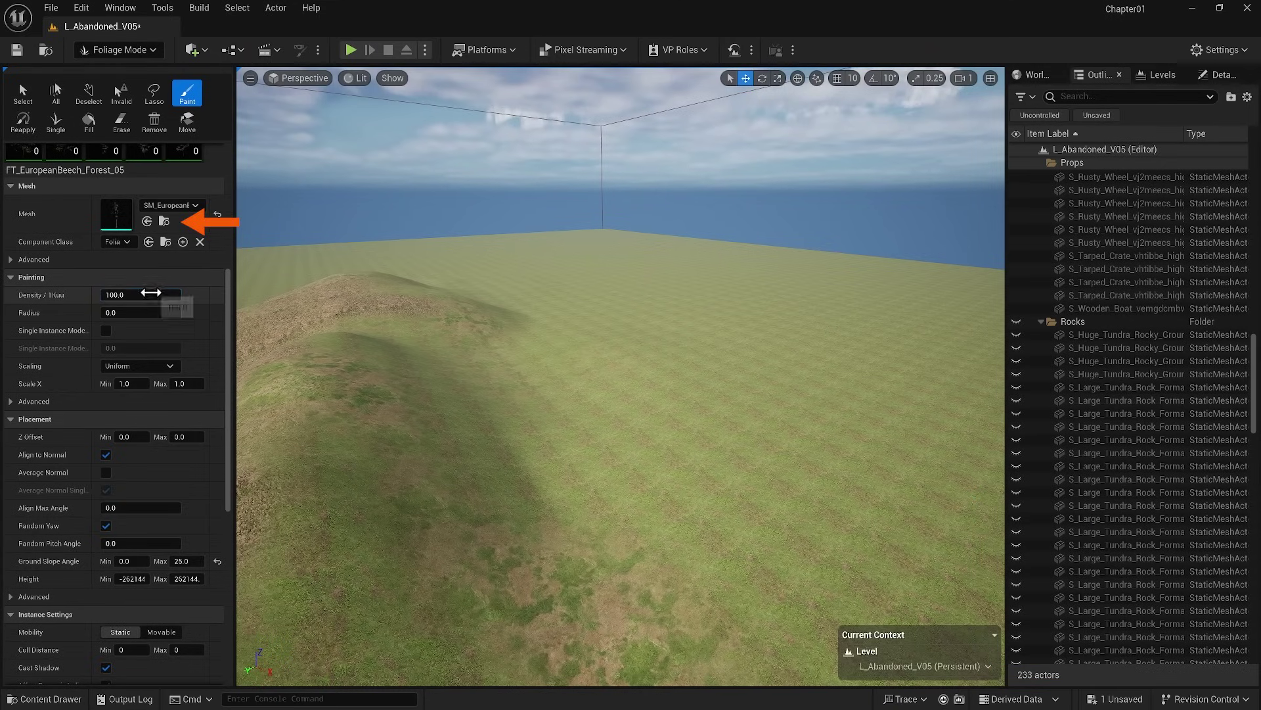
left_click(188, 105)
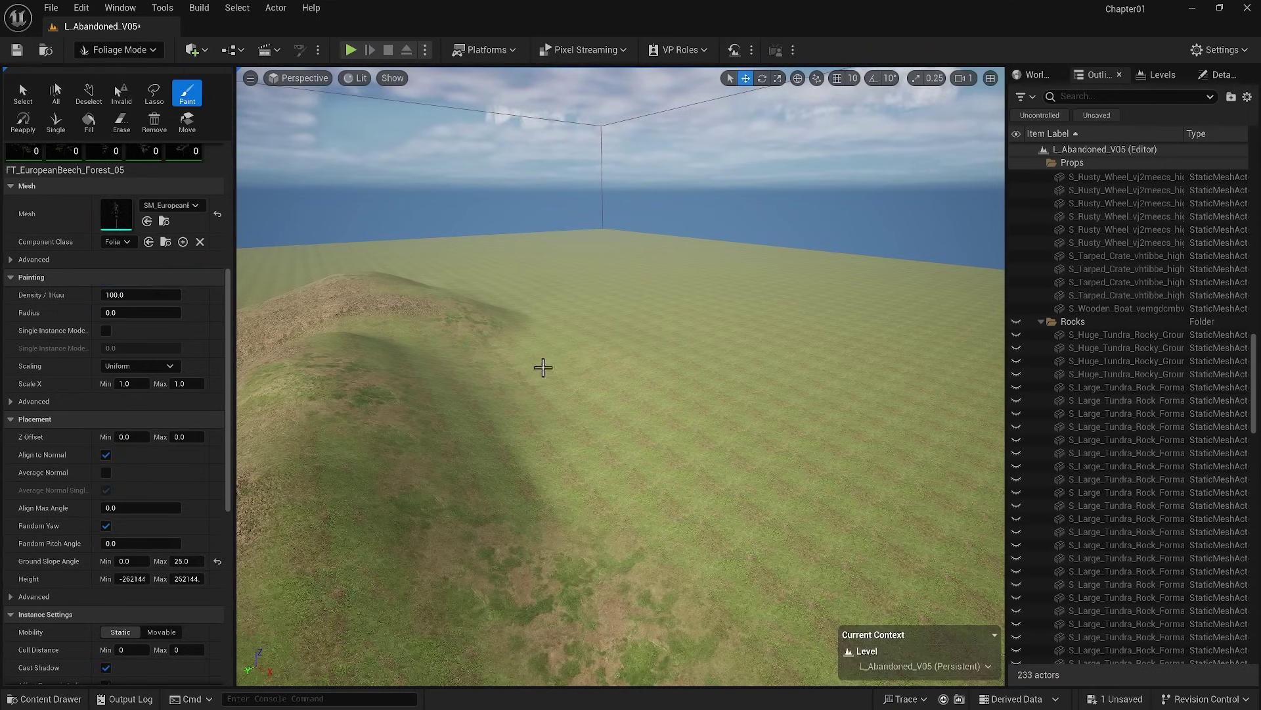
Paint a strip of FT_EuropeanBeech_Forest_05 trees on the grass, then set Density / 1Kuu to 1000 and paint over it.
left_click_drag(230, 298, 189, 187)
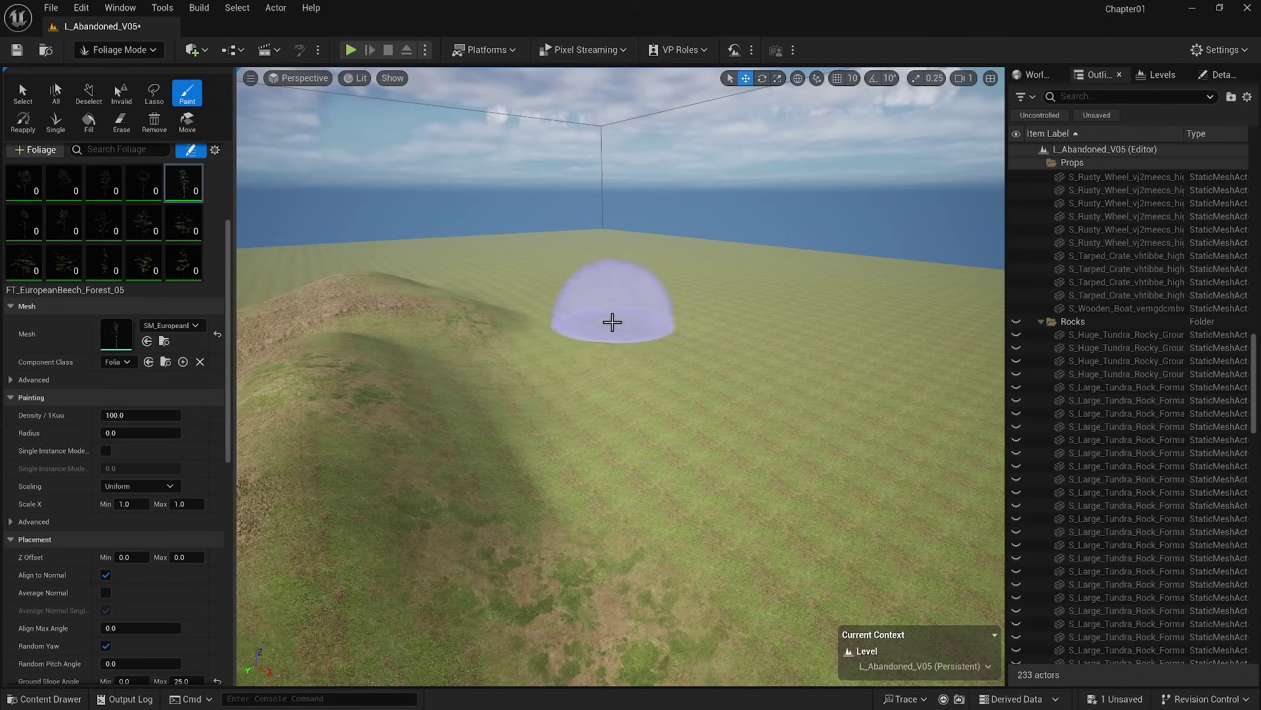
mouse_move(614, 321)
left_mouse_down()
mouse_move(660, 307)
mouse_move(760, 324)
mouse_move(846, 308)
mouse_move(919, 314)
left_mouse_up()
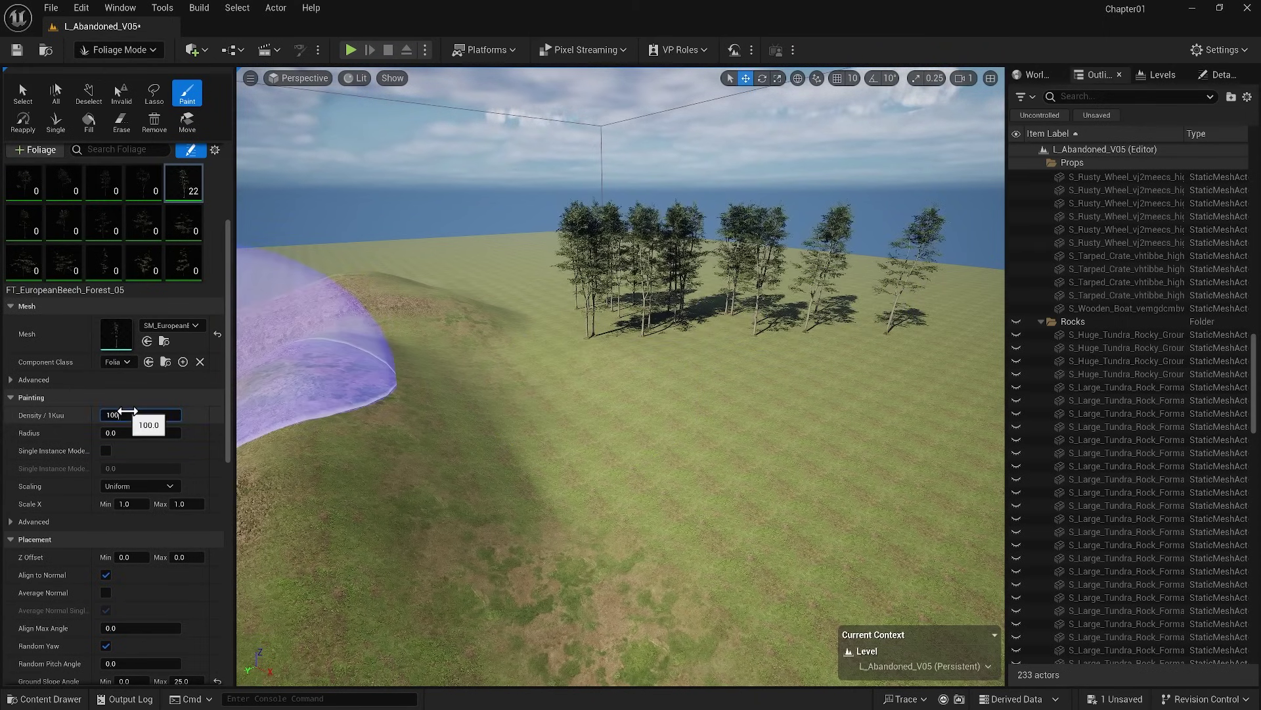
mouse_move(682, 398)
left_mouse_down()
mouse_move(791, 391)
mouse_move(901, 337)
mouse_move(762, 324)
left_mouse_up()
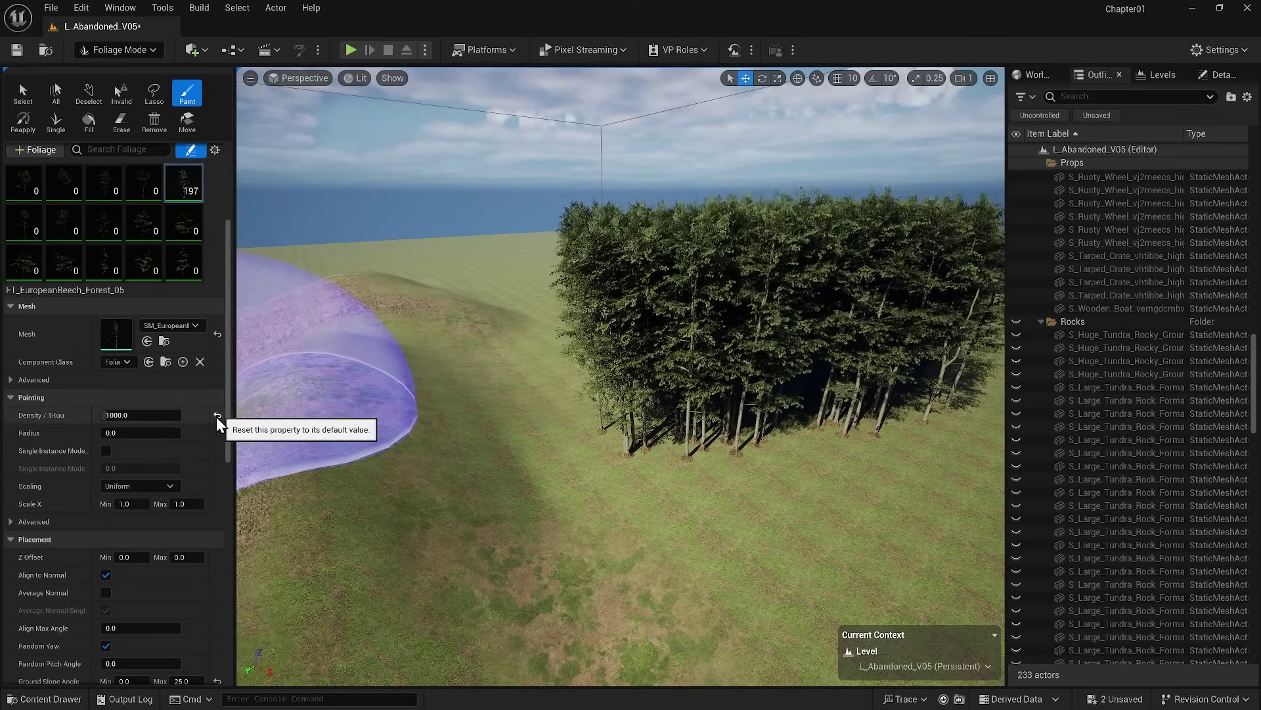
Reset Density / 1Kuu to its default and remove all the densely painted trees.
left_click(217, 417)
left_click(56, 92)
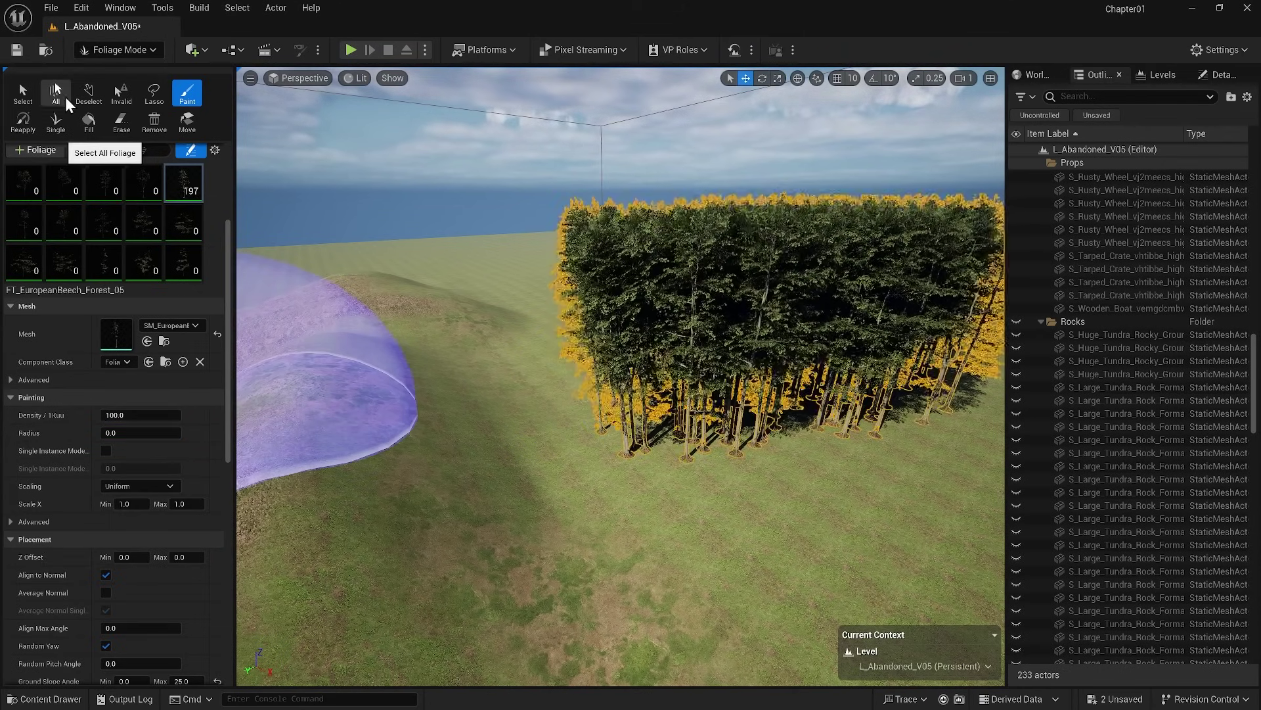
left_click(163, 125)
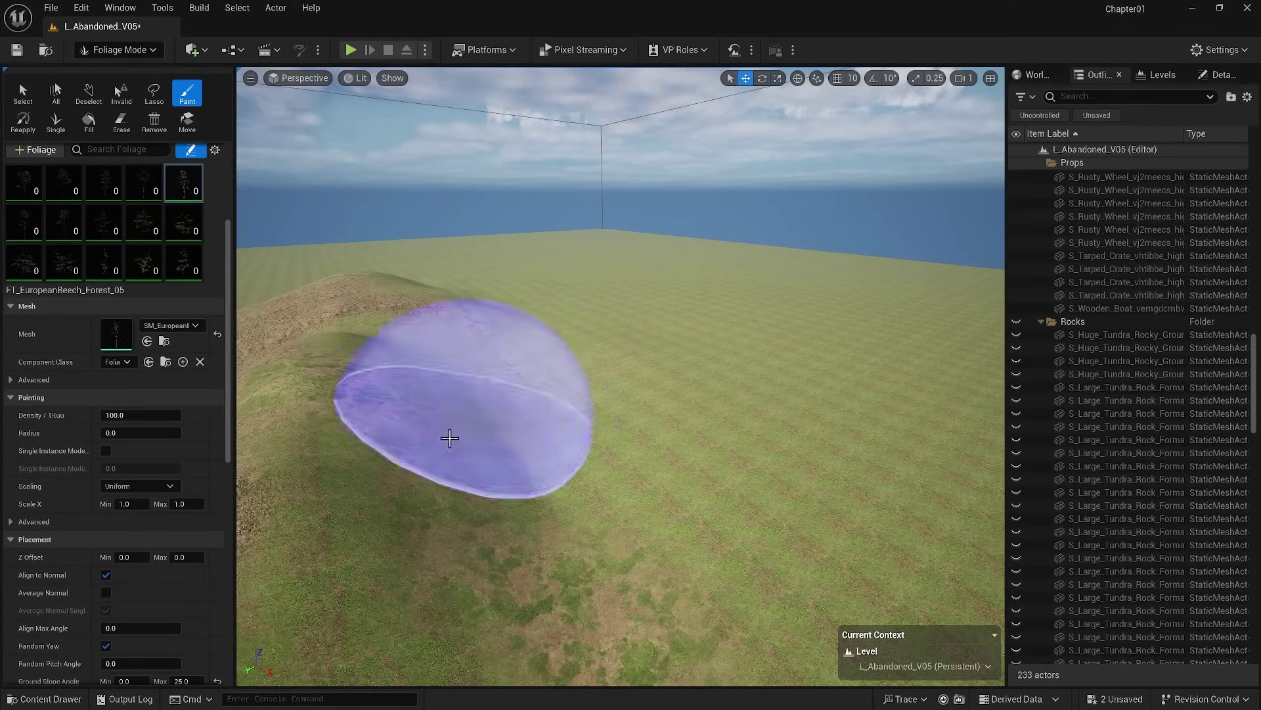
Set the Scale X range to 0.5 minimum and 1.5 maximum, and test it by painting and erasing trees on the grass.
left_click(125, 504)
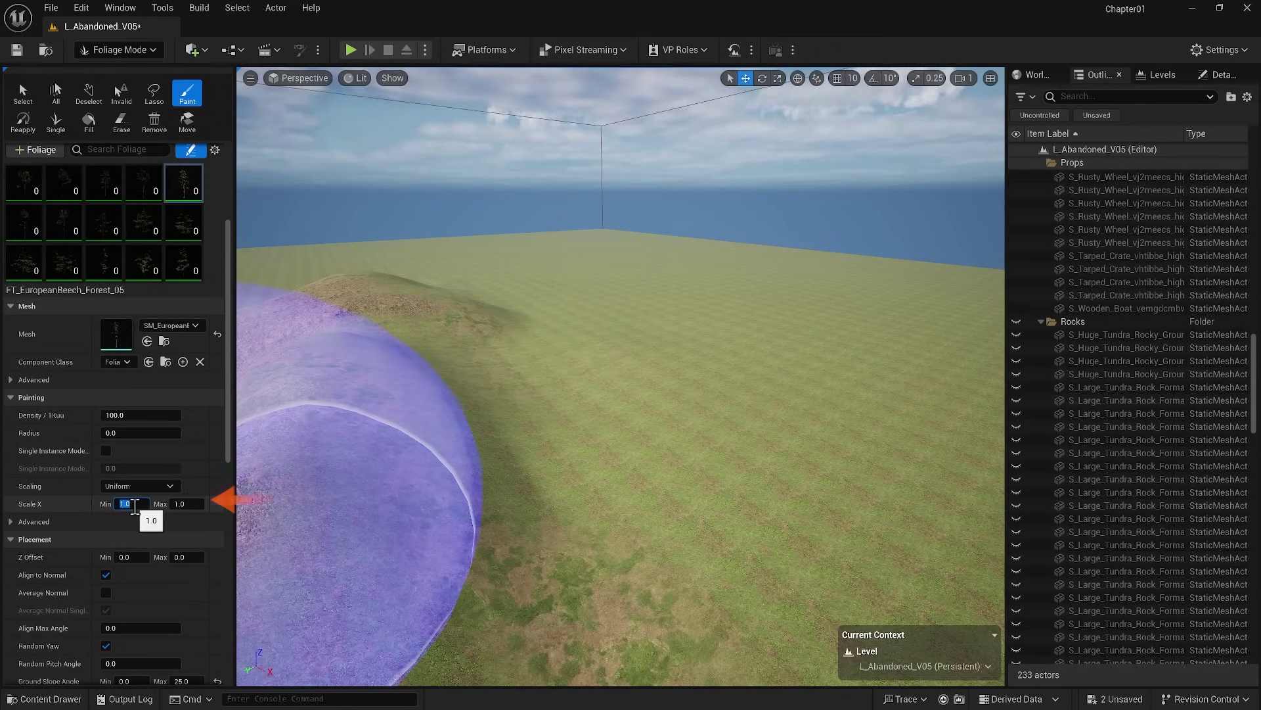
type(".5")
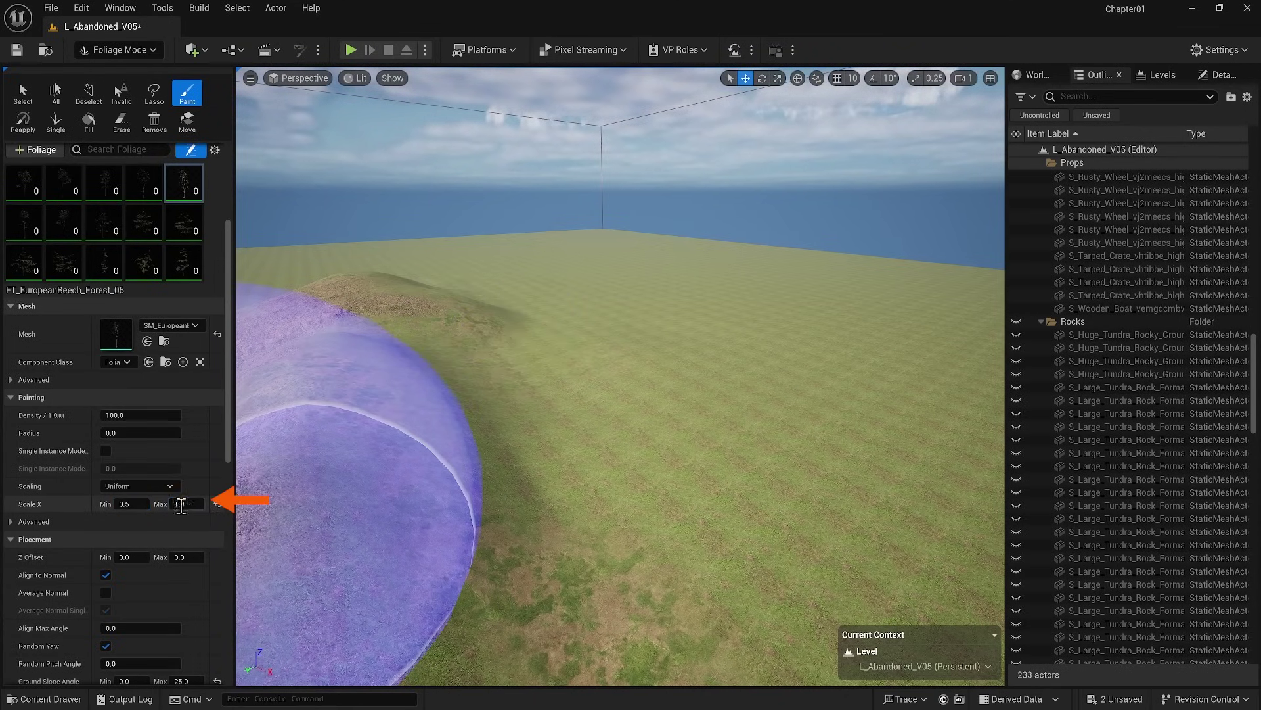
left_click(180, 504)
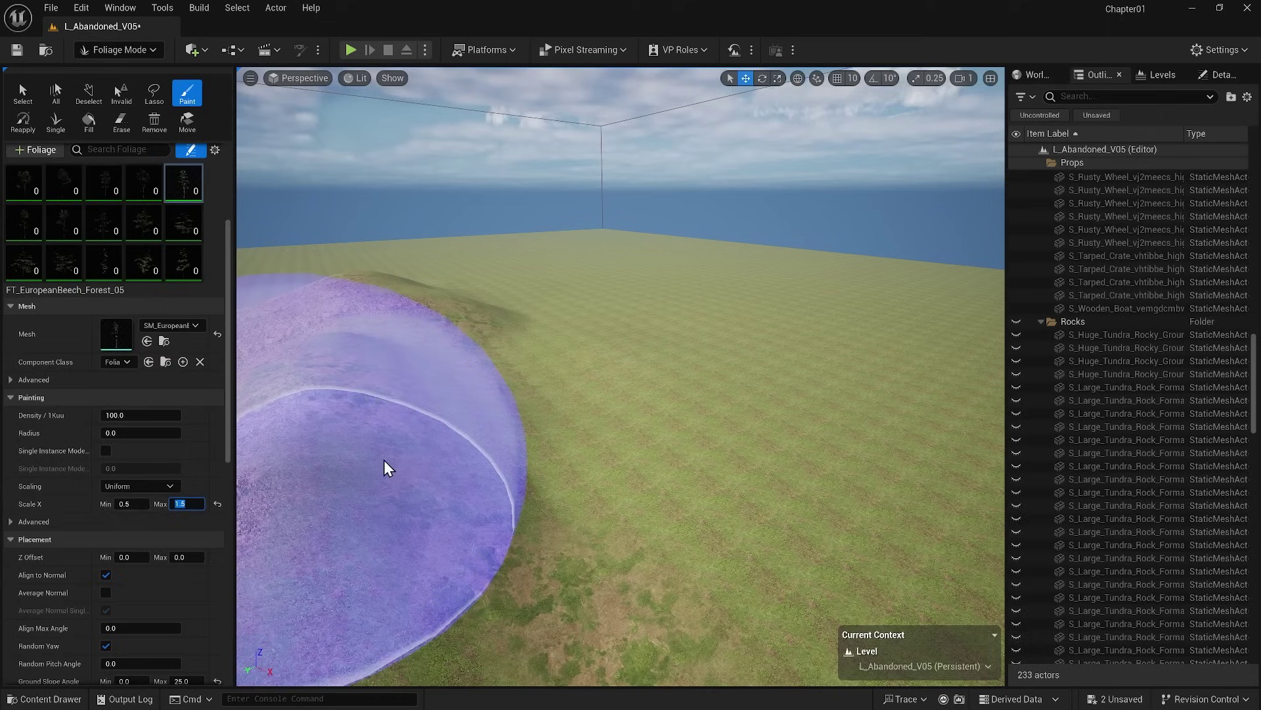
mouse_move(611, 322)
left_mouse_down()
mouse_move(890, 318)
mouse_move(803, 372)
mouse_move(577, 355)
left_mouse_up()
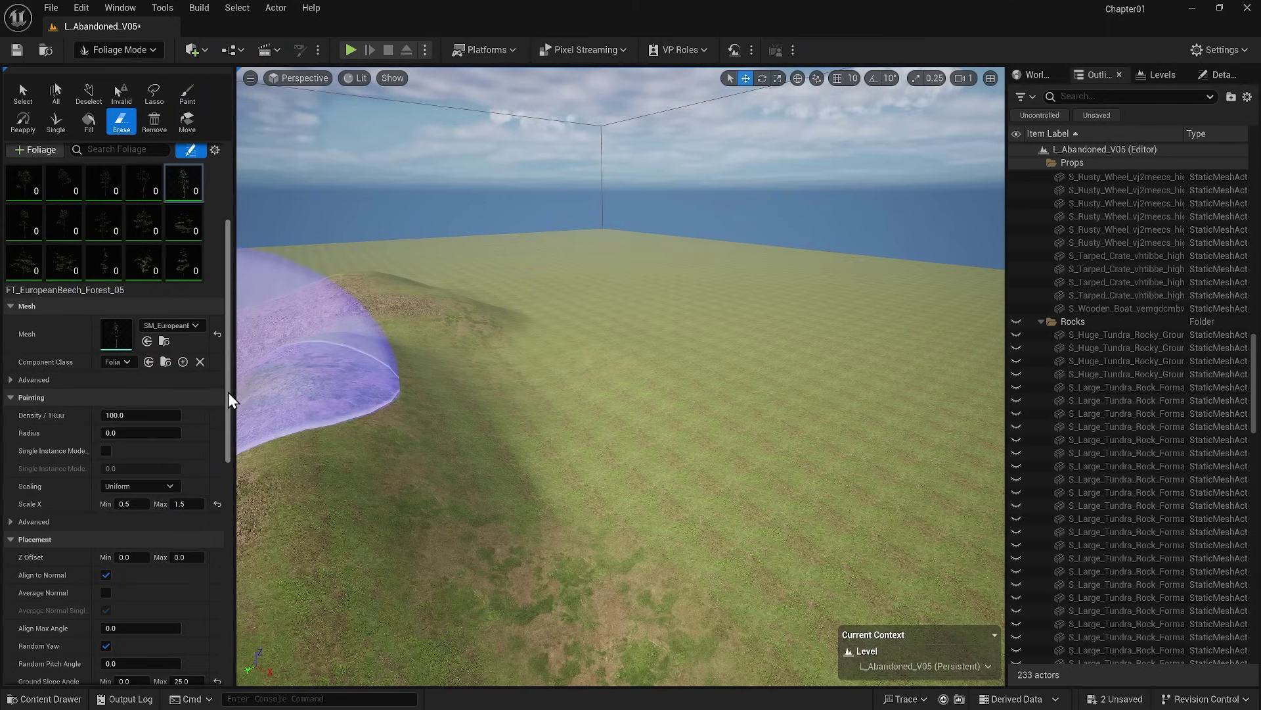
Test-paint trees along the mound's slope with Align to Normal enabled, and erase them.
left_click_drag(227, 392, 227, 444)
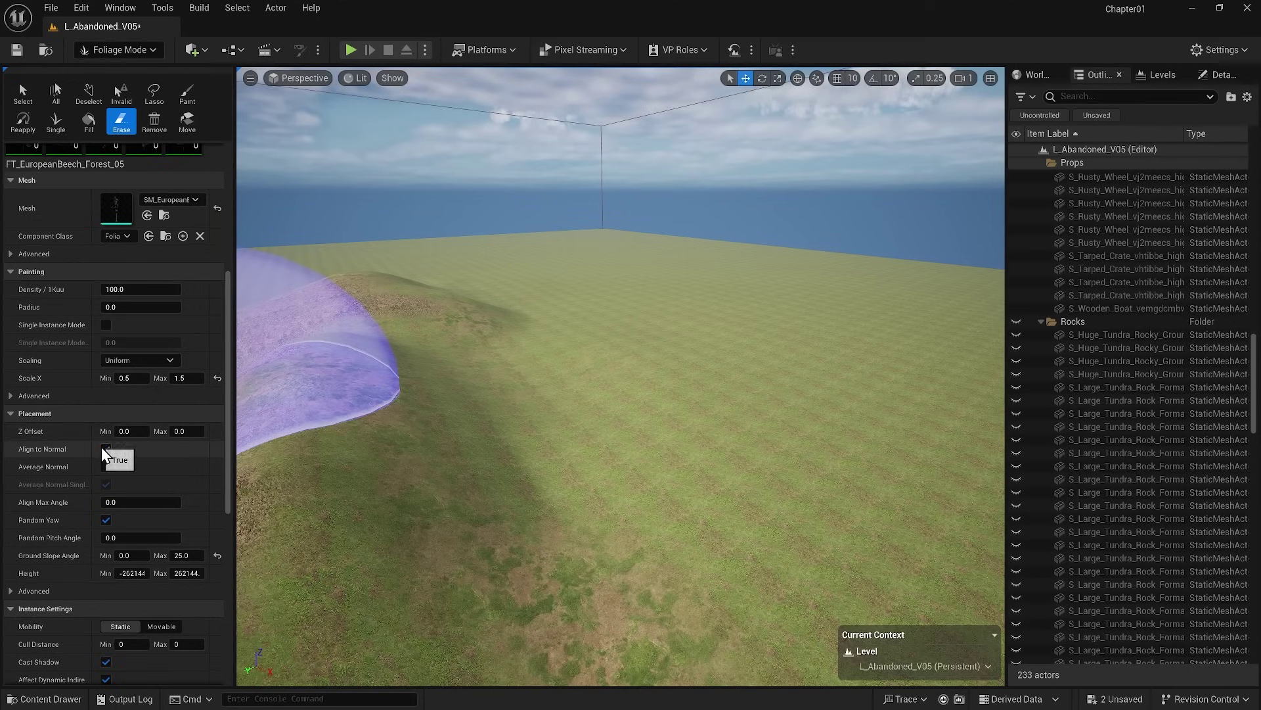
left_click(187, 93)
mouse_move(421, 430)
left_mouse_down()
mouse_move(435, 344)
mouse_move(458, 325)
mouse_move(474, 334)
left_mouse_up()
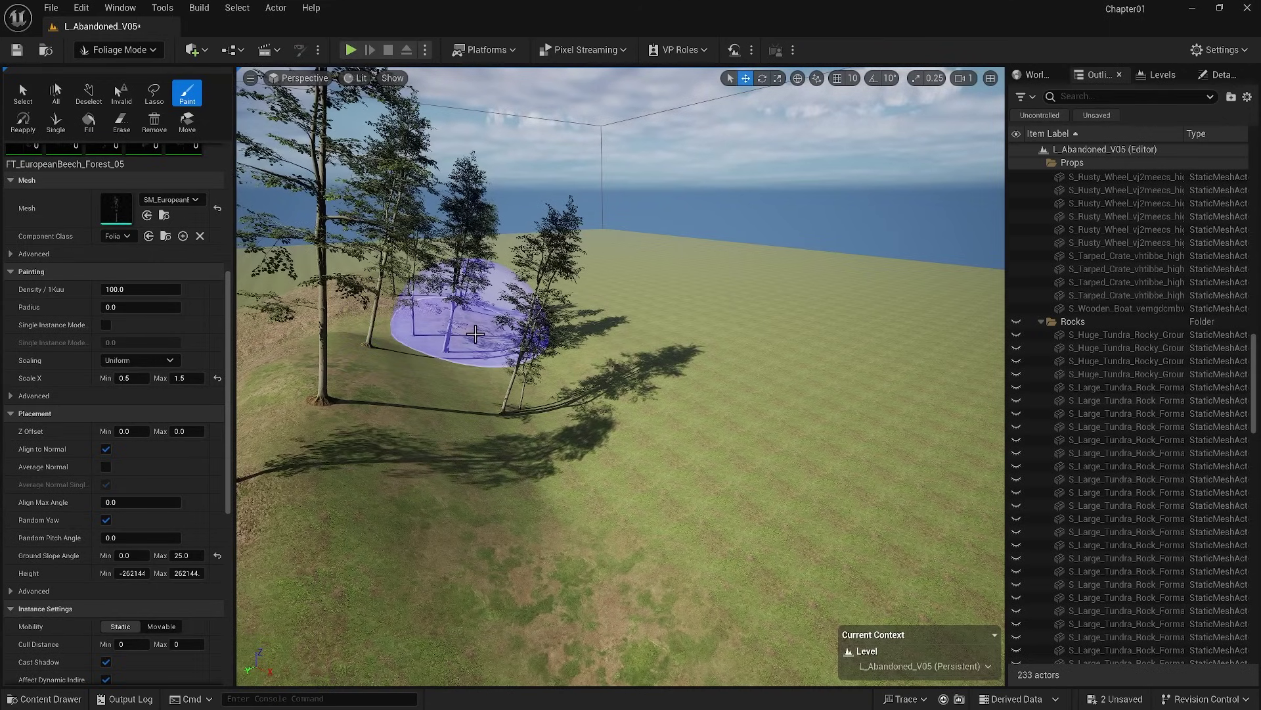
left_click(121, 122)
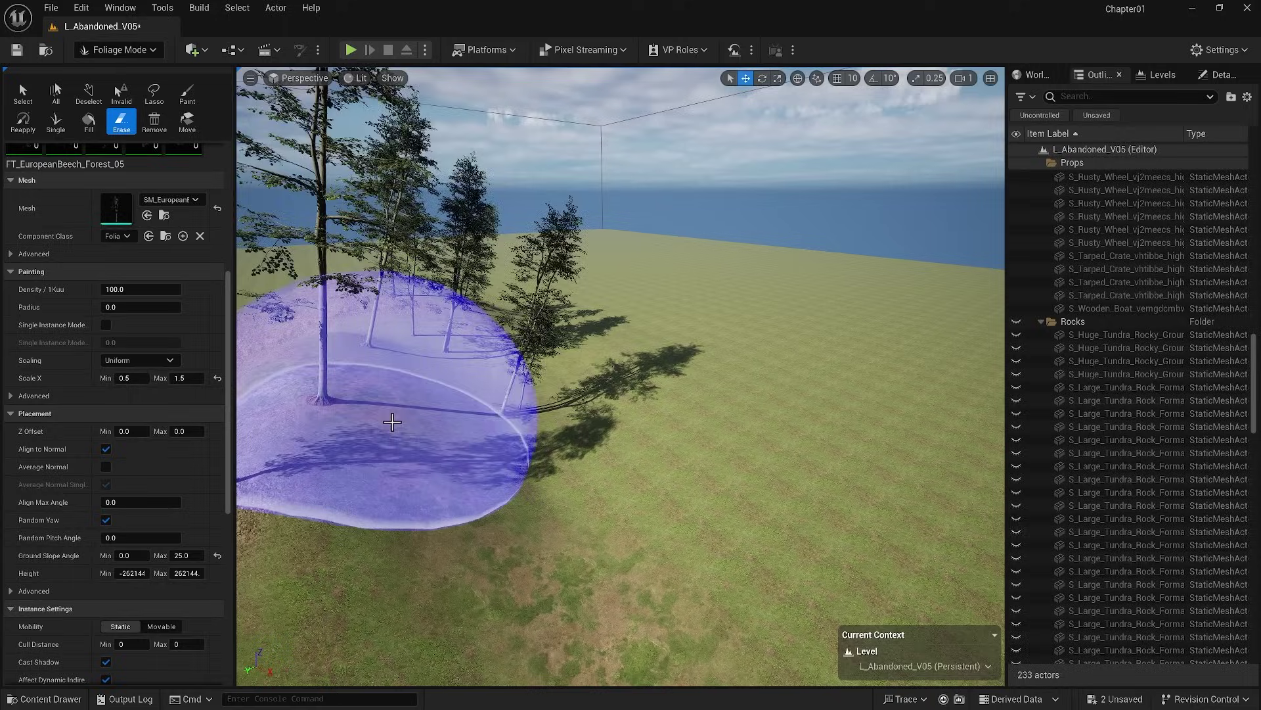
mouse_move(392, 422)
left_mouse_down()
mouse_move(431, 338)
mouse_move(270, 479)
left_mouse_up()
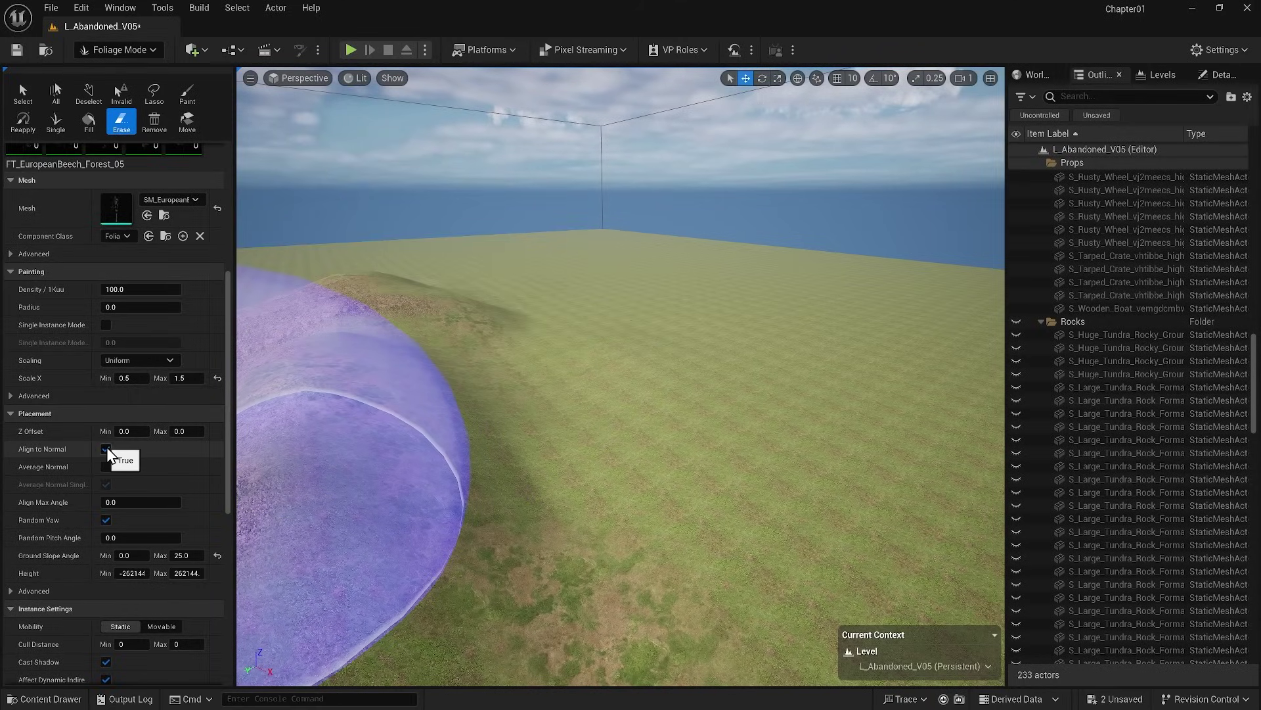
Set the Ground Slope Angle maximum to 80 and test-paint trees on the mound's slope with Align to Normal disabled.
scroll(106, 447, "down", 1)
left_click(188, 96)
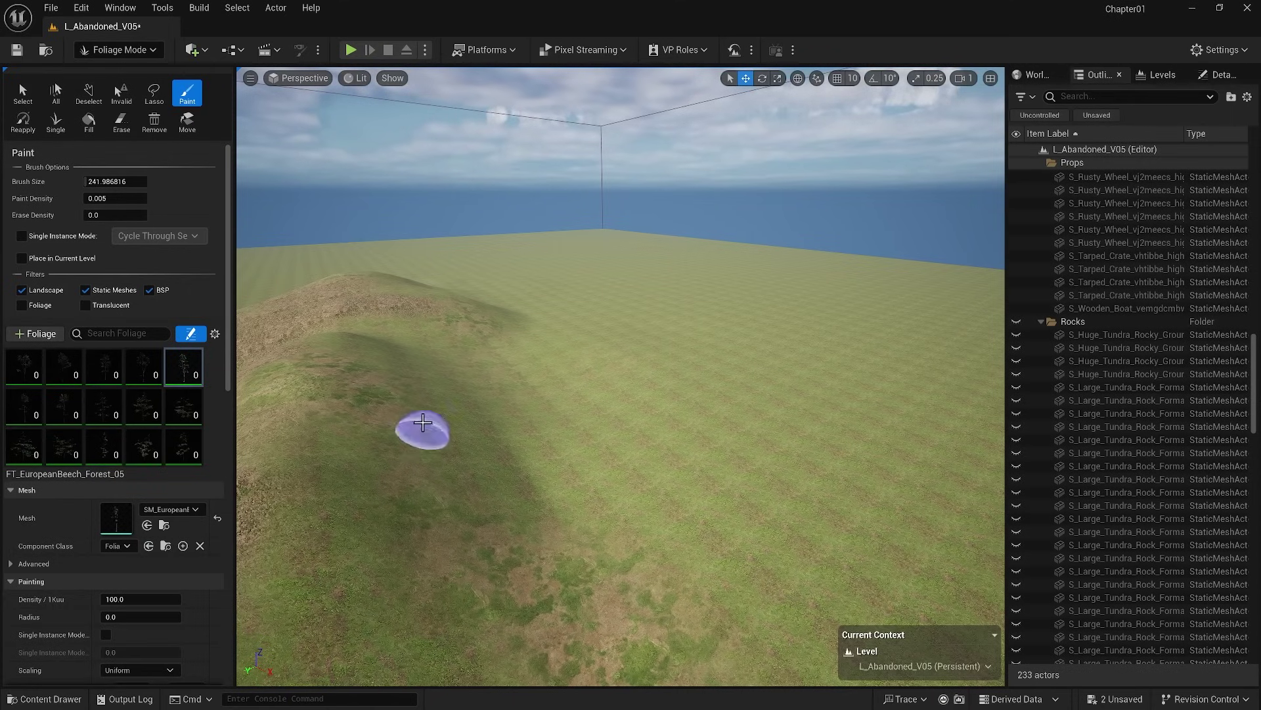
scroll(217, 434, "down", 5)
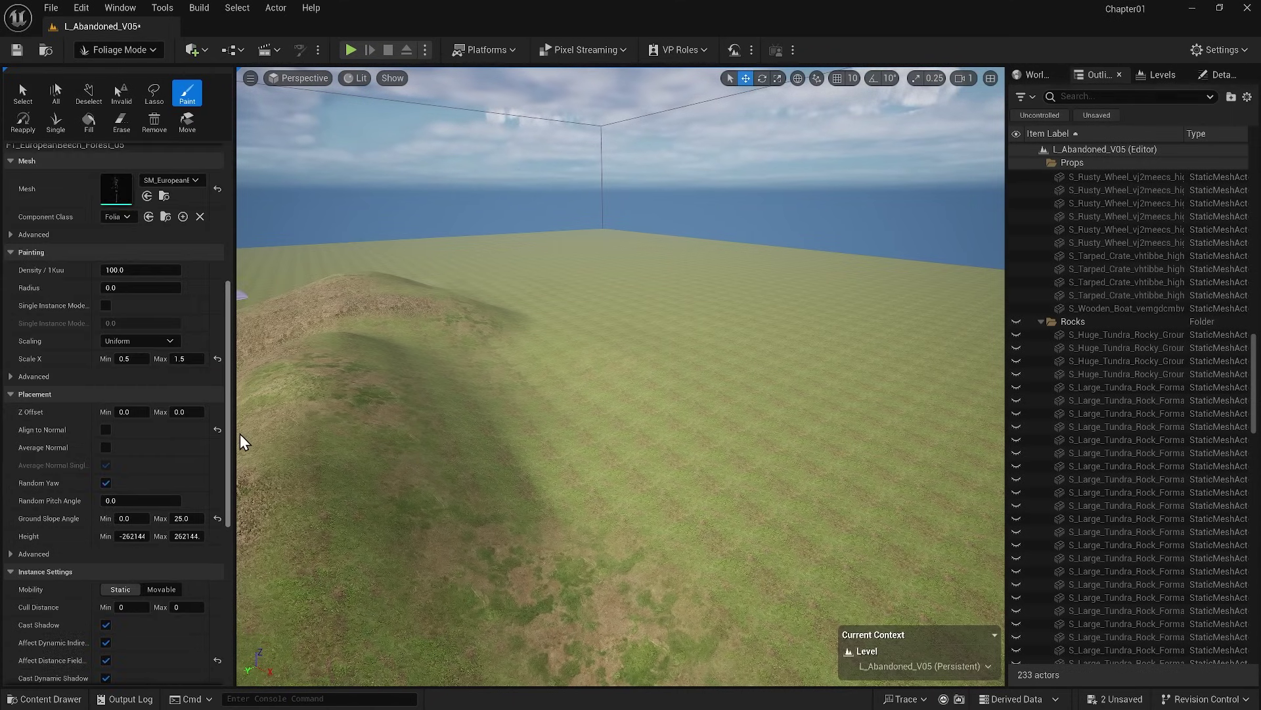
scroll(198, 420, "down", 1)
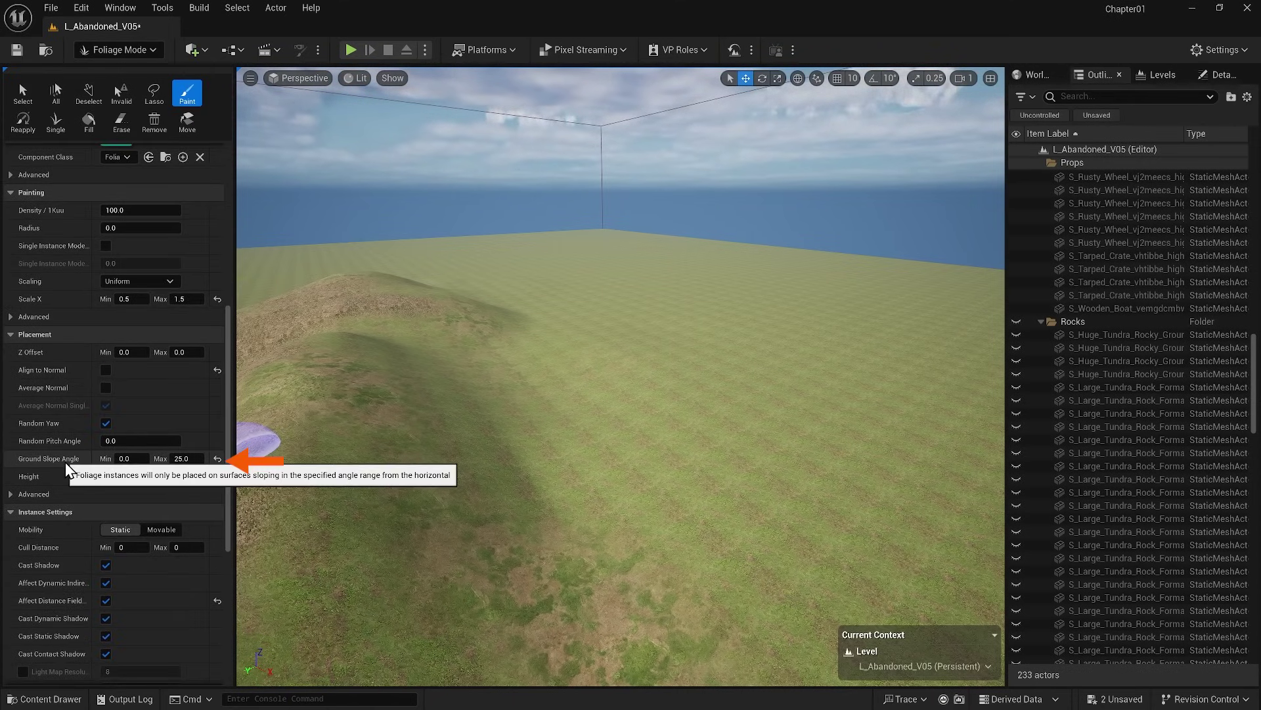
left_click(184, 458)
type("8")
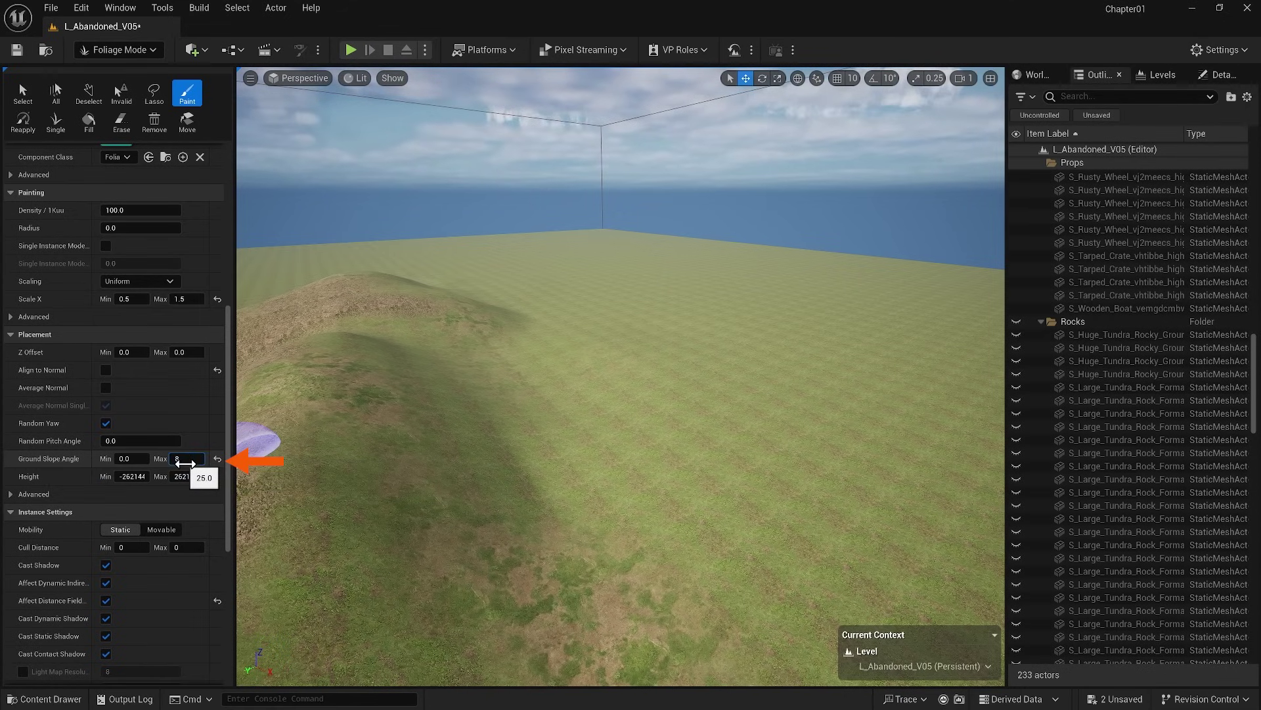
type("0")
key("Return")
mouse_move(403, 473)
left_mouse_down()
mouse_move(470, 374)
mouse_move(363, 423)
mouse_move(495, 476)
left_mouse_up()
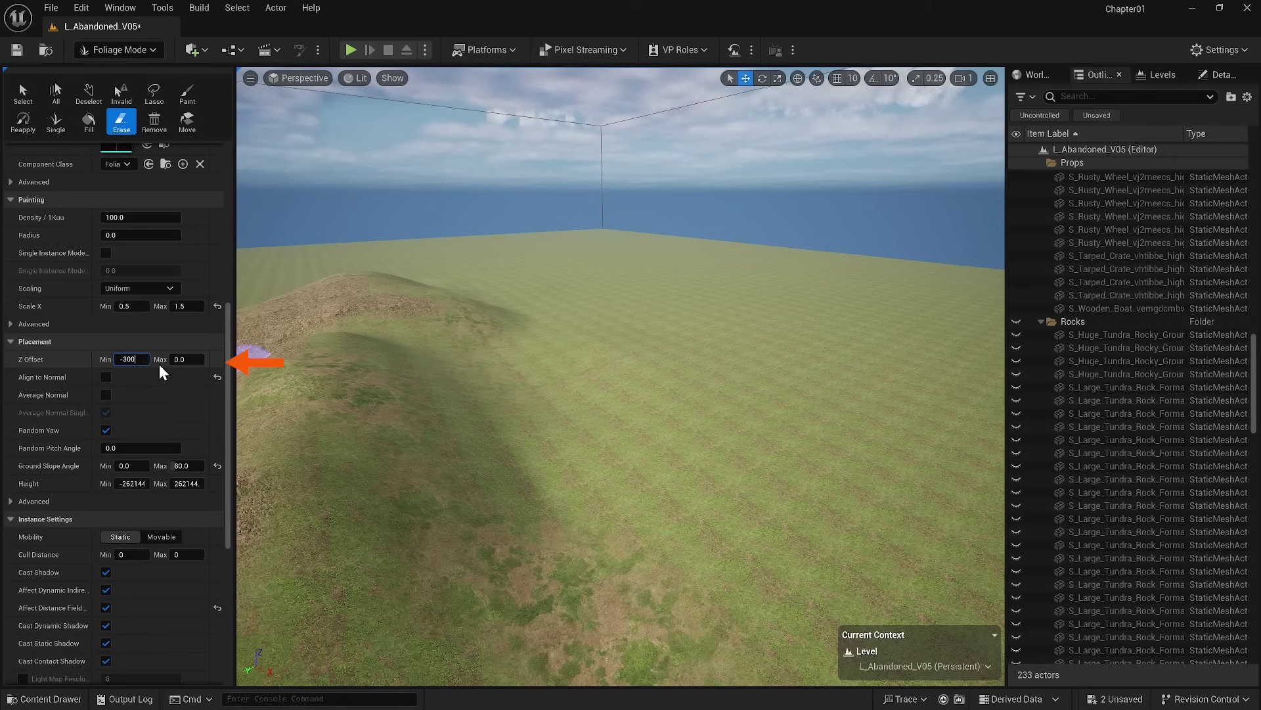
Set the Z Offset range to -300 minimum and 300 maximum, test-paint trees on the grass, and remove all of them.
left_click(187, 359)
type("300")
key("Return")
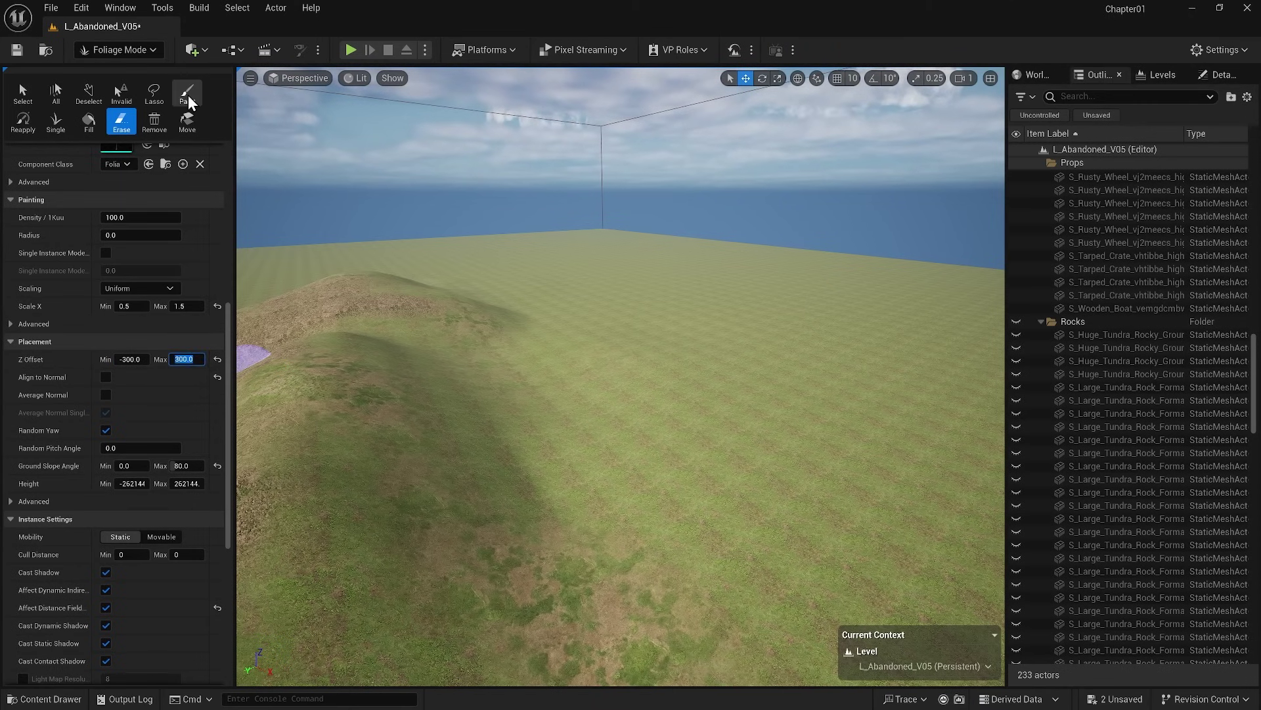
mouse_move(525, 431)
left_mouse_down()
mouse_move(782, 428)
mouse_move(800, 482)
mouse_move(679, 453)
left_mouse_up()
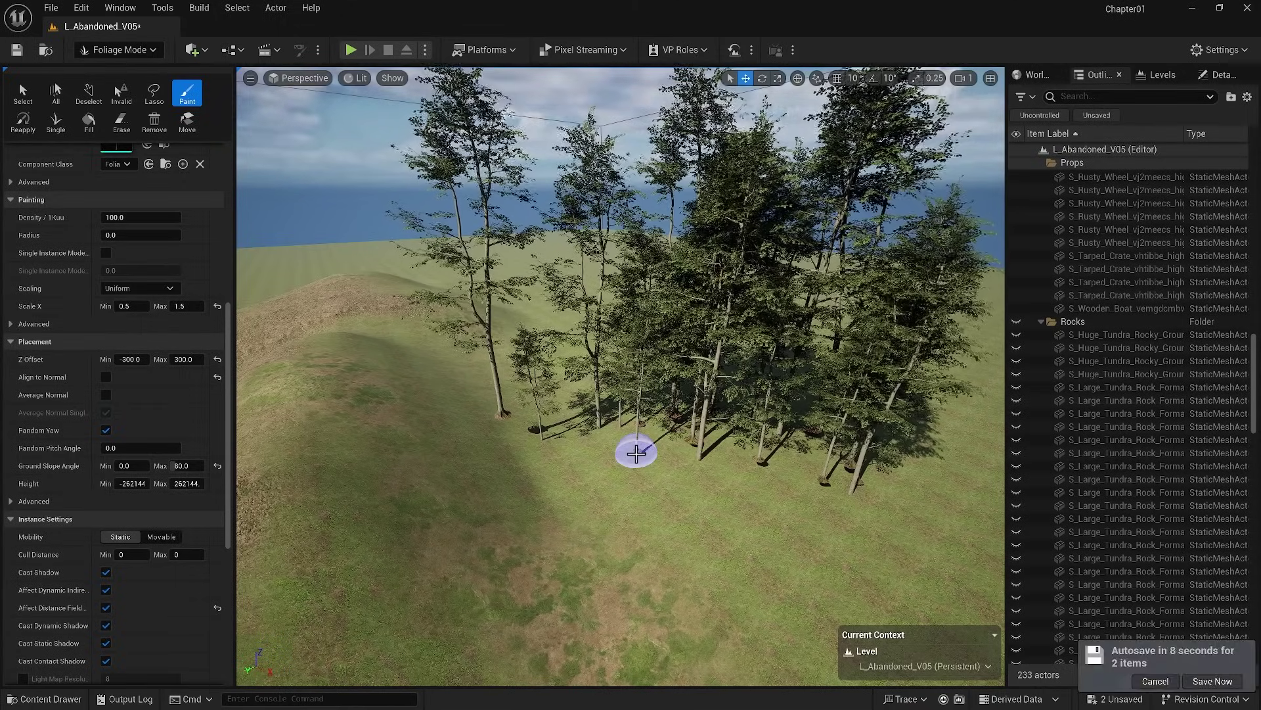
left_click(55, 92)
left_click(155, 122)
Reset Scale X, Z Offset, Align to Normal and Ground Slope Angle to their defaults.
left_click(218, 306)
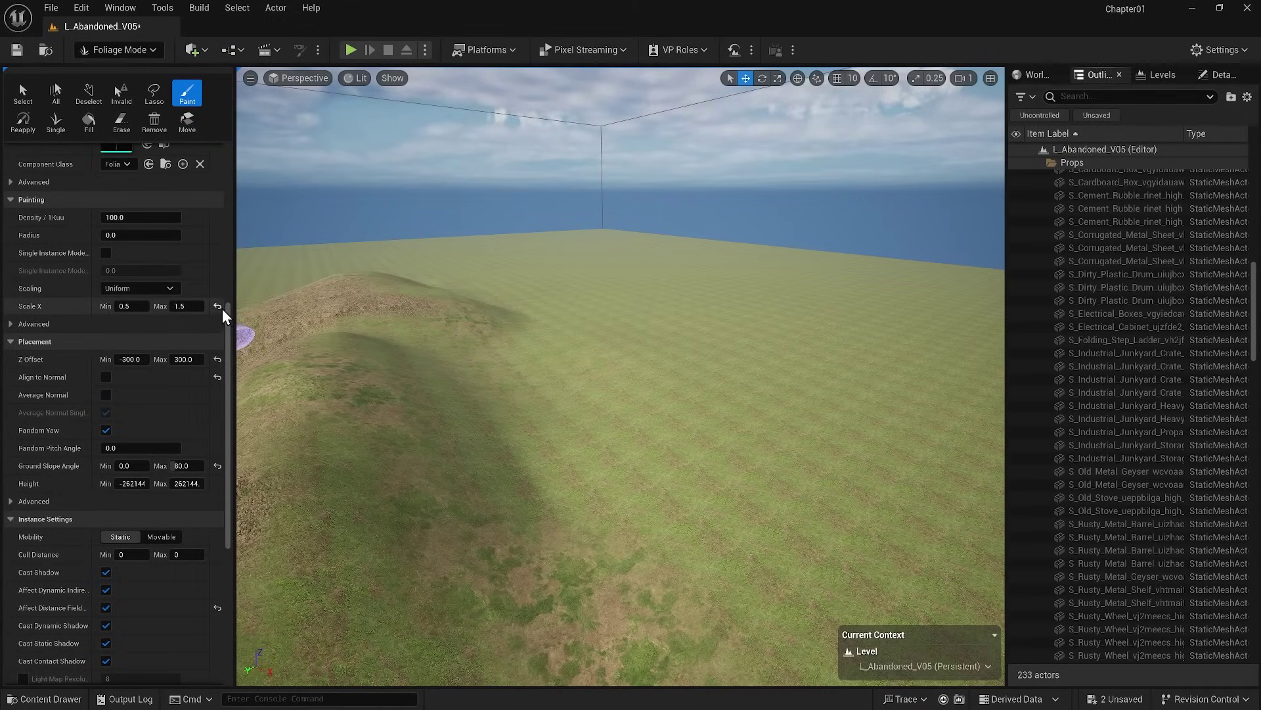
left_click(217, 359)
left_click(218, 376)
left_click(217, 484)
left_click_drag(227, 417, 233, 268)
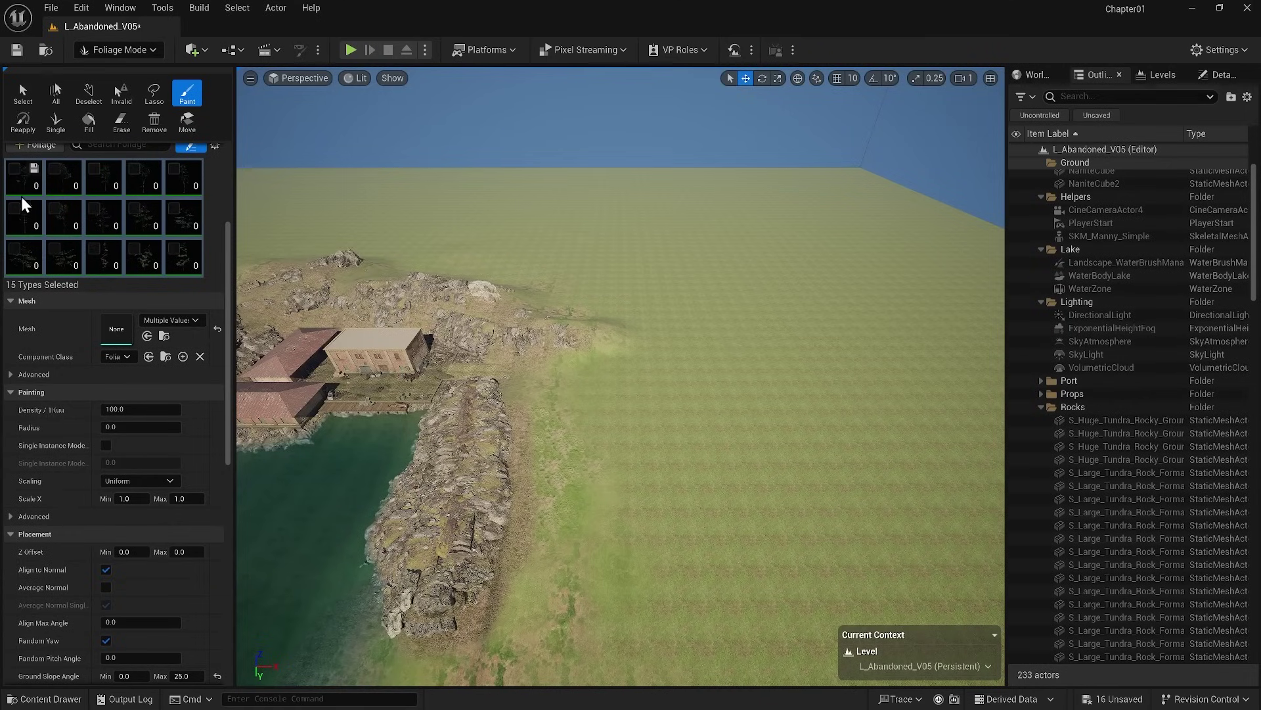
Review the foliage types in groups: FT_EuropeanBeech_Forest_01 to 05, Forest_06 to Sapling_01, and Sapling_02 to Seedling_03.
left_click(23, 187)
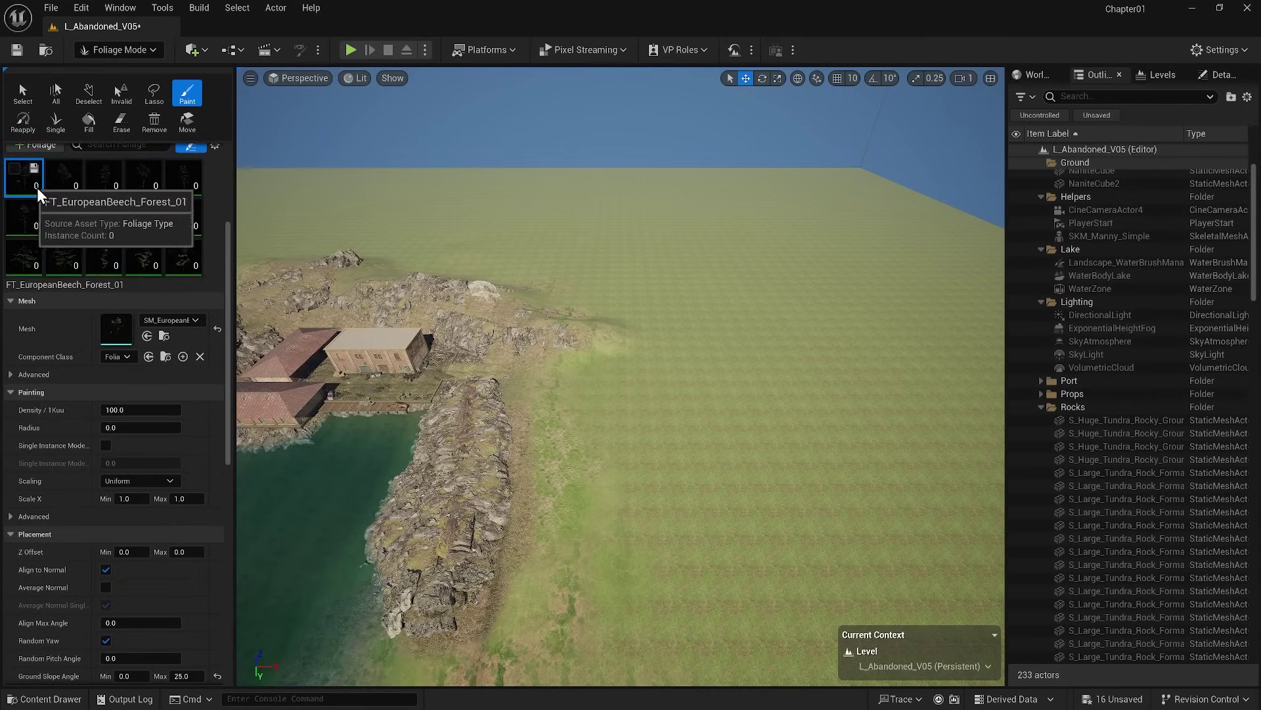
left_click(168, 189, "shift")
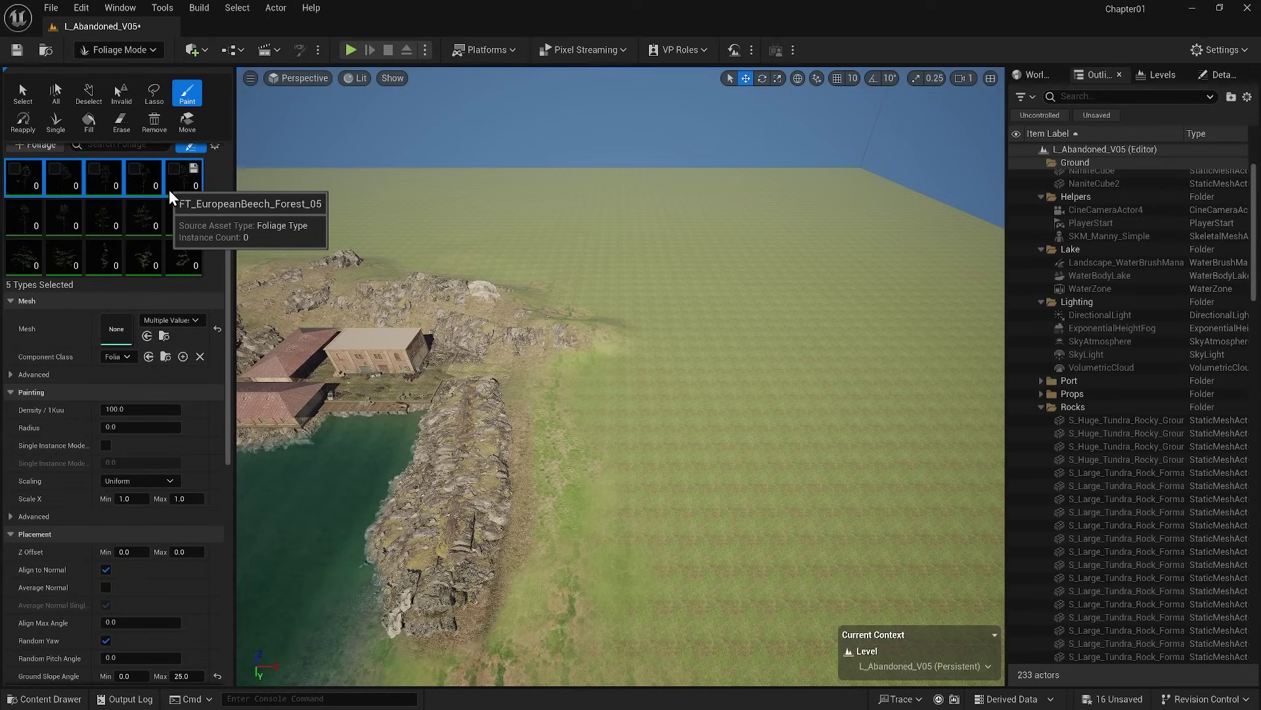
left_click(27, 226)
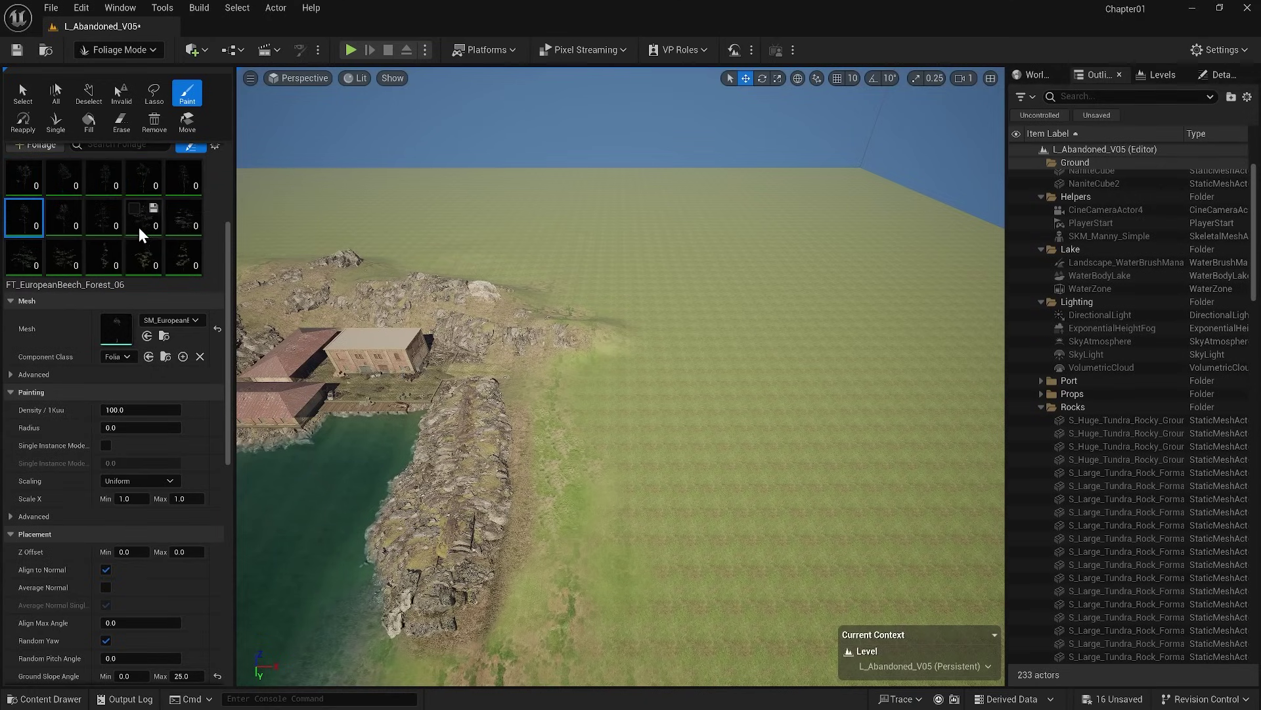
left_click(143, 227, "shift")
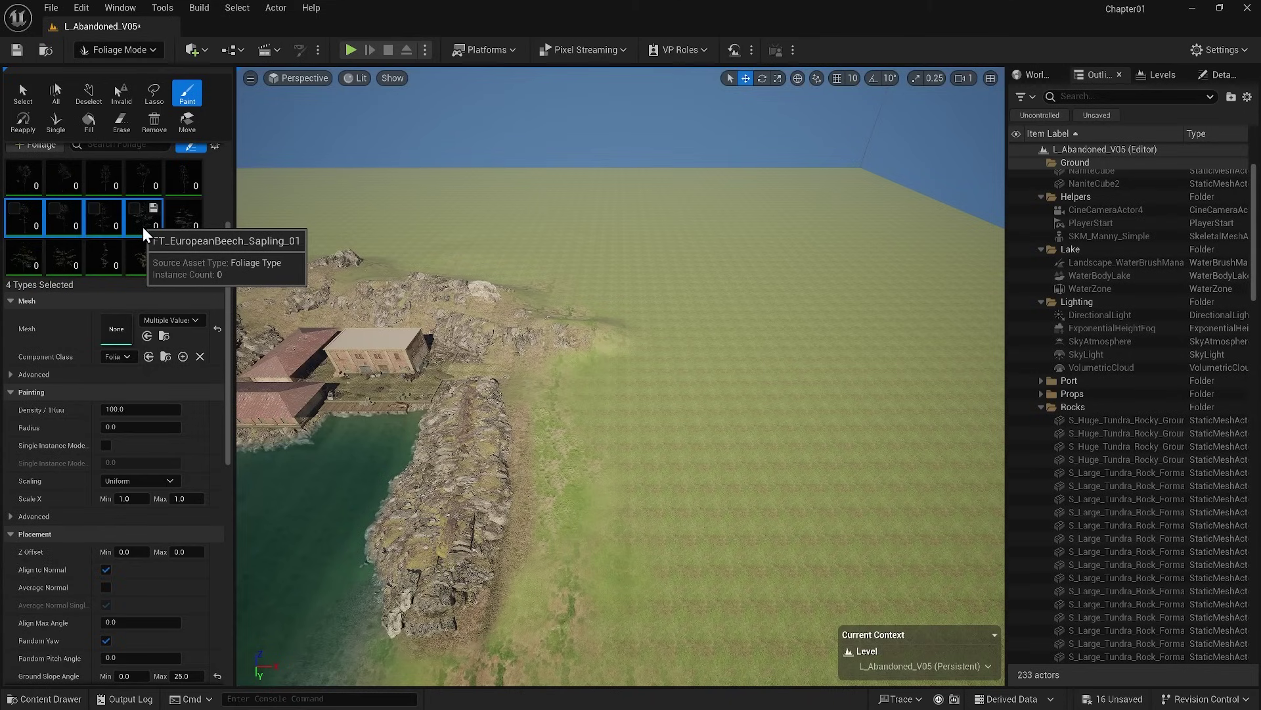
left_click(179, 226)
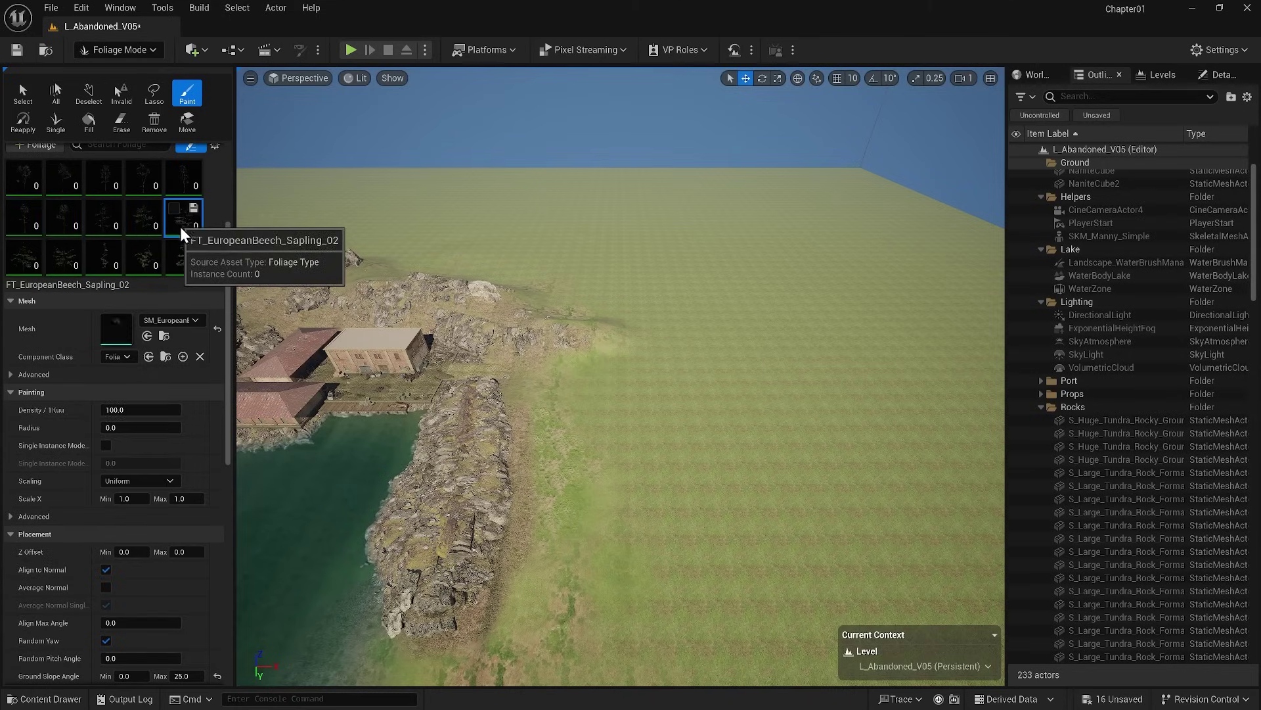
left_click(183, 262, "shift")
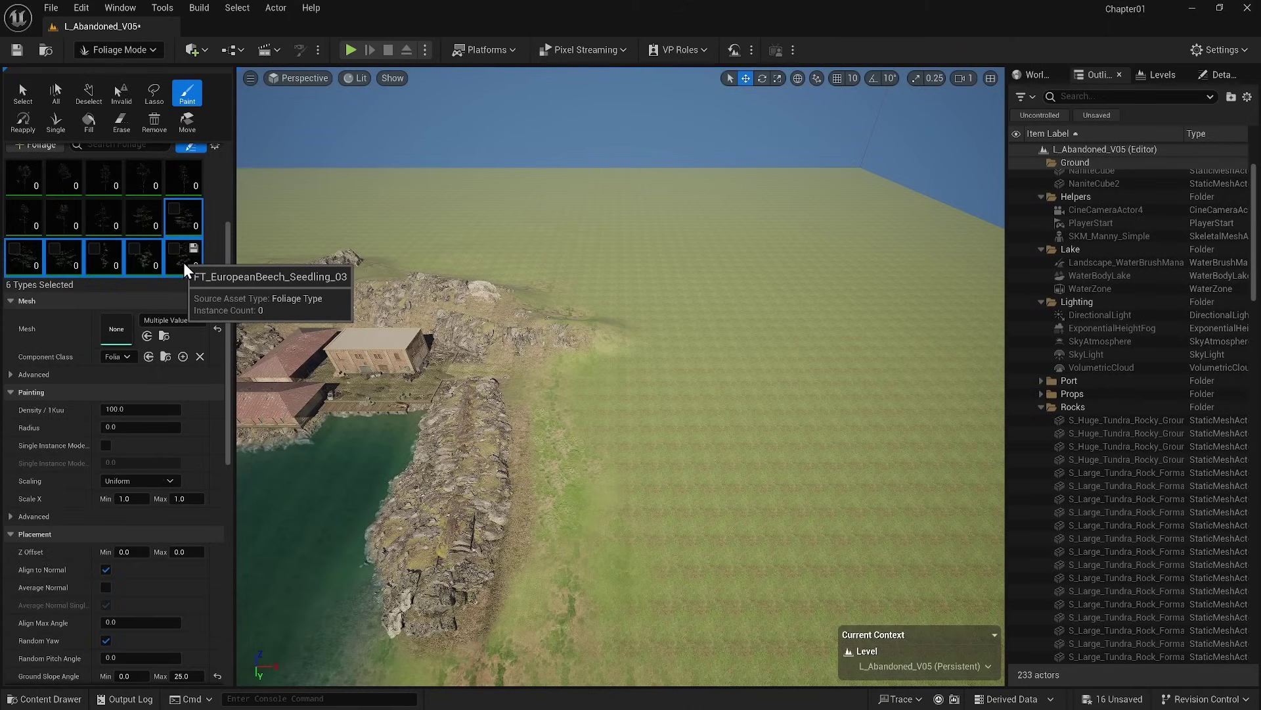
For all 15 foliage types together, disable Align to Normal and set the Ground Slope Angle maximum to 80.
left_click(25, 184)
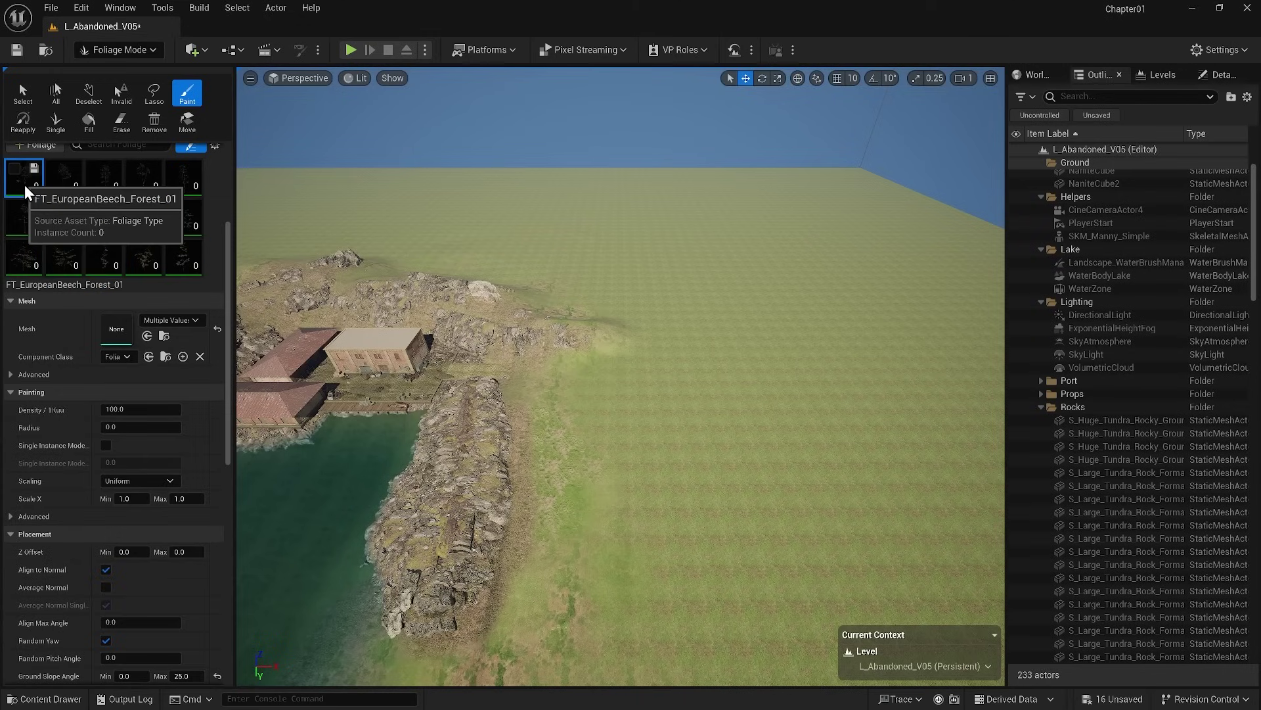
left_click(179, 262, "shift")
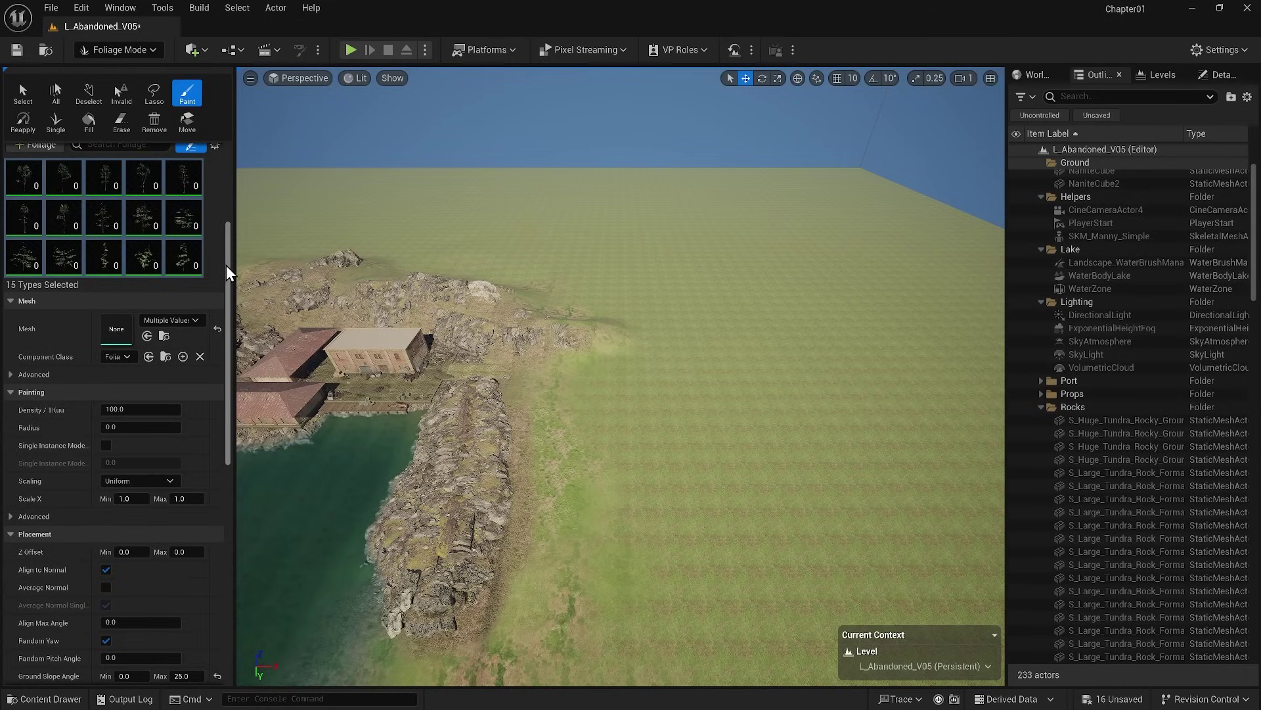
left_click_drag(226, 265, 226, 305)
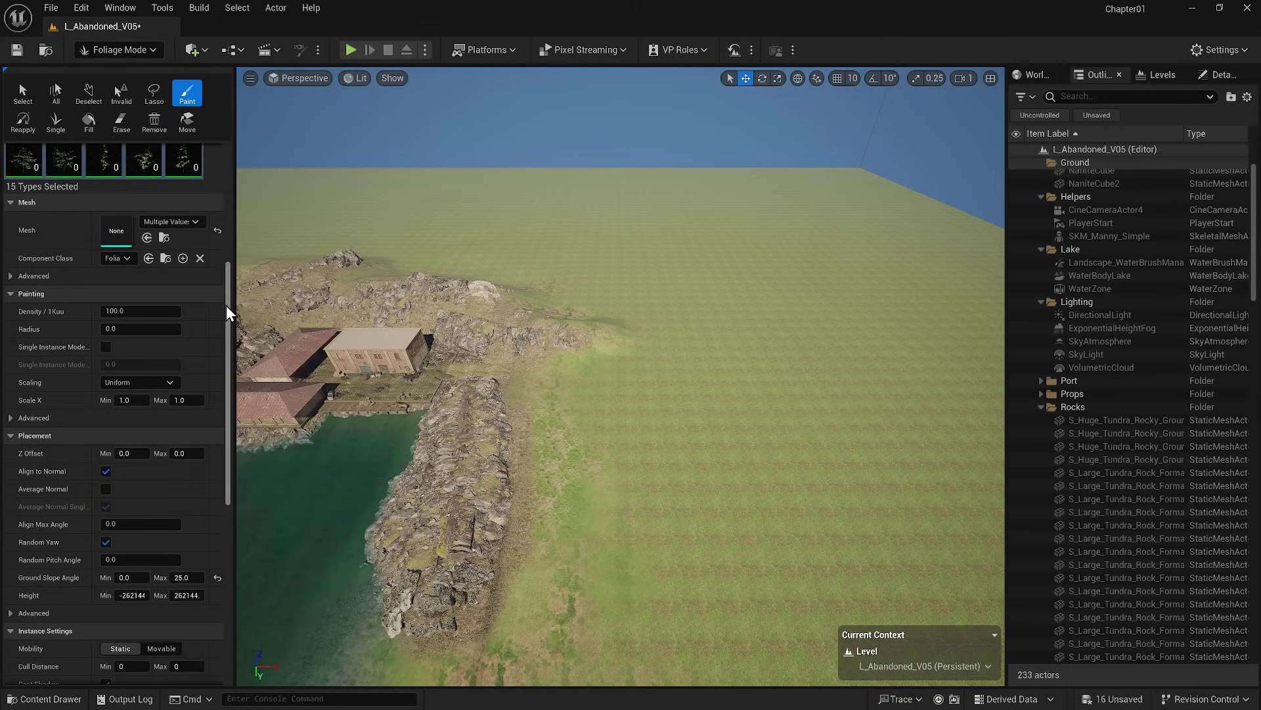
left_click(105, 472)
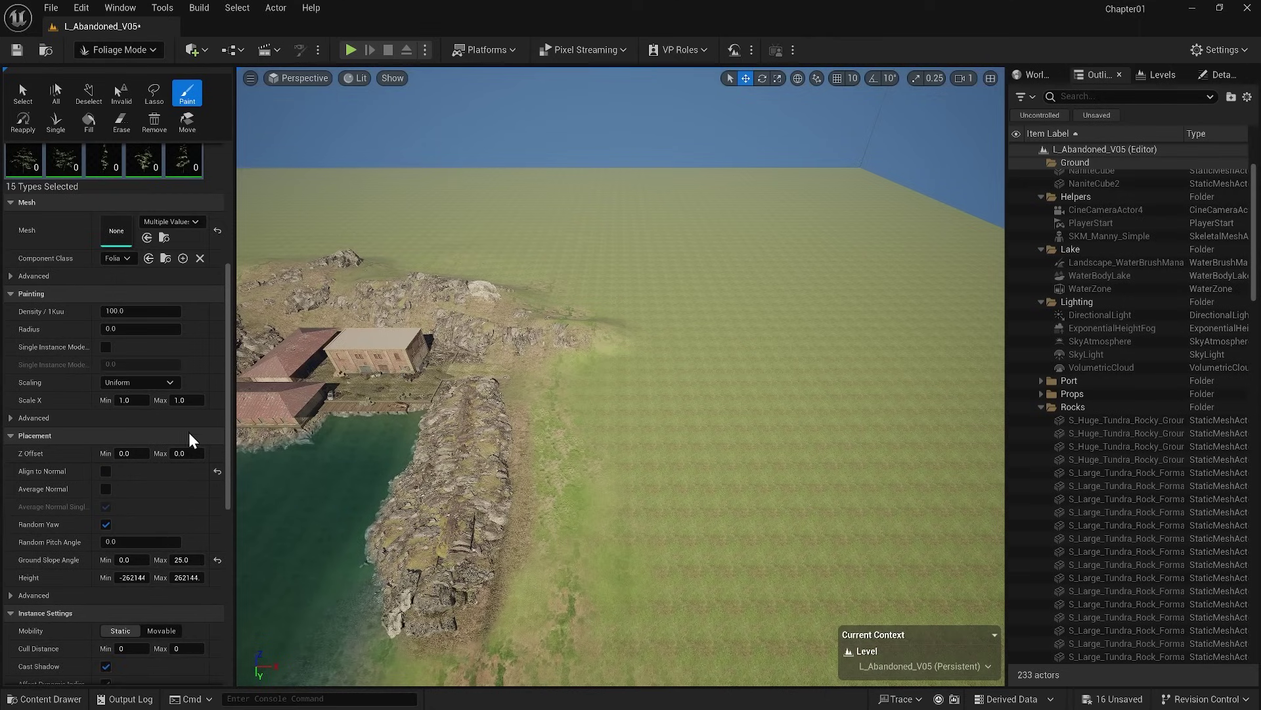
left_click_drag(227, 412, 223, 444)
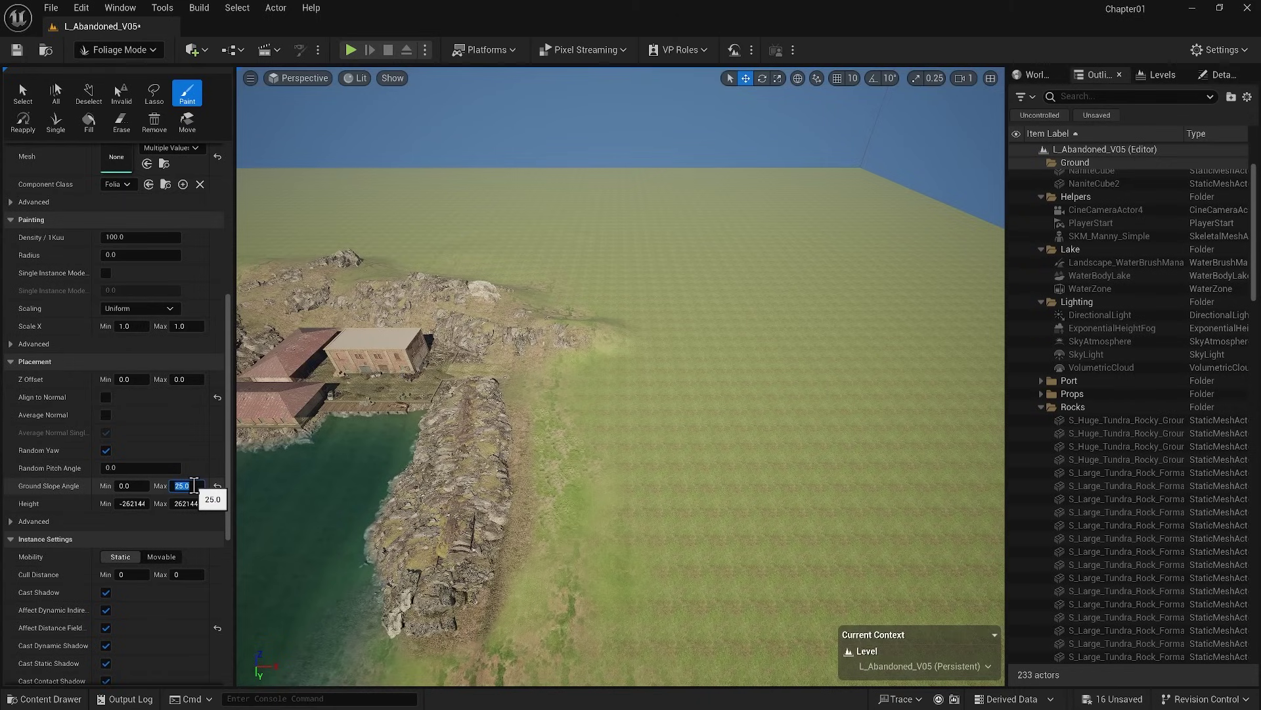
type("80")
Test-paint a strip of FT_EuropeanBeech_Forest_01 to 05 trees on the grass, and undo it.
left_click_drag(228, 457, 226, 339)
left_click(179, 285)
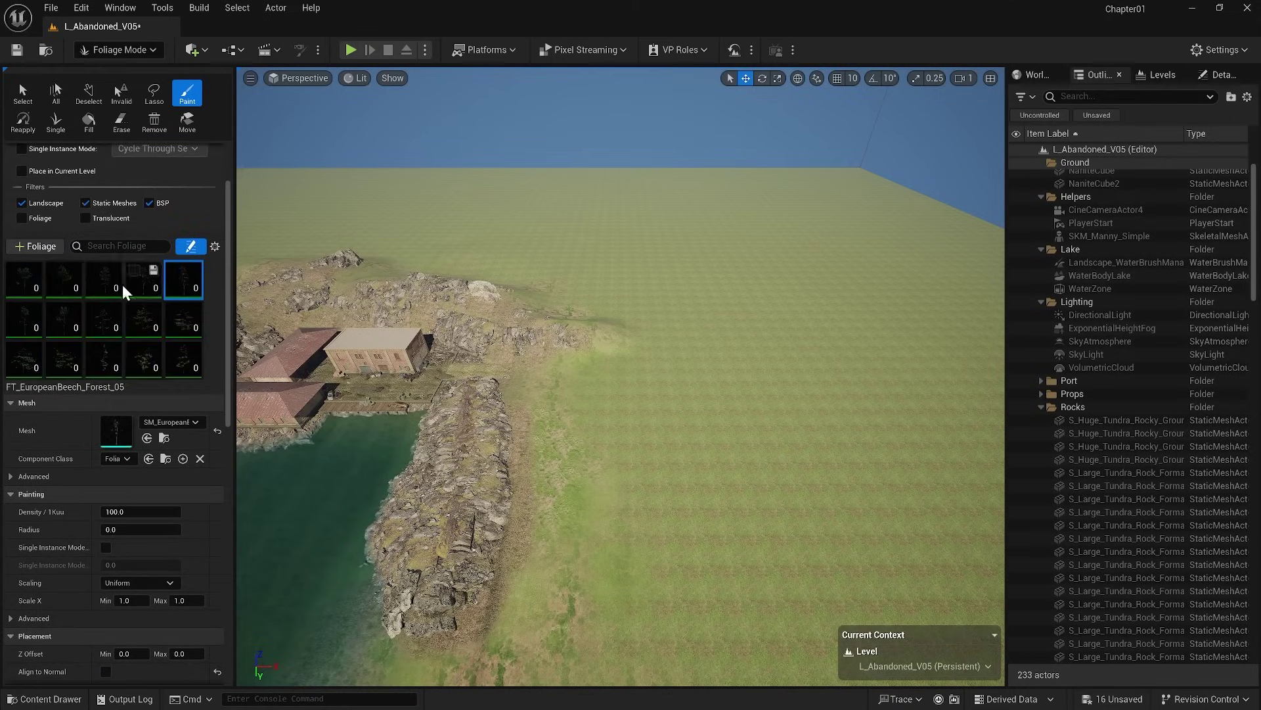
left_click(29, 283, "shift")
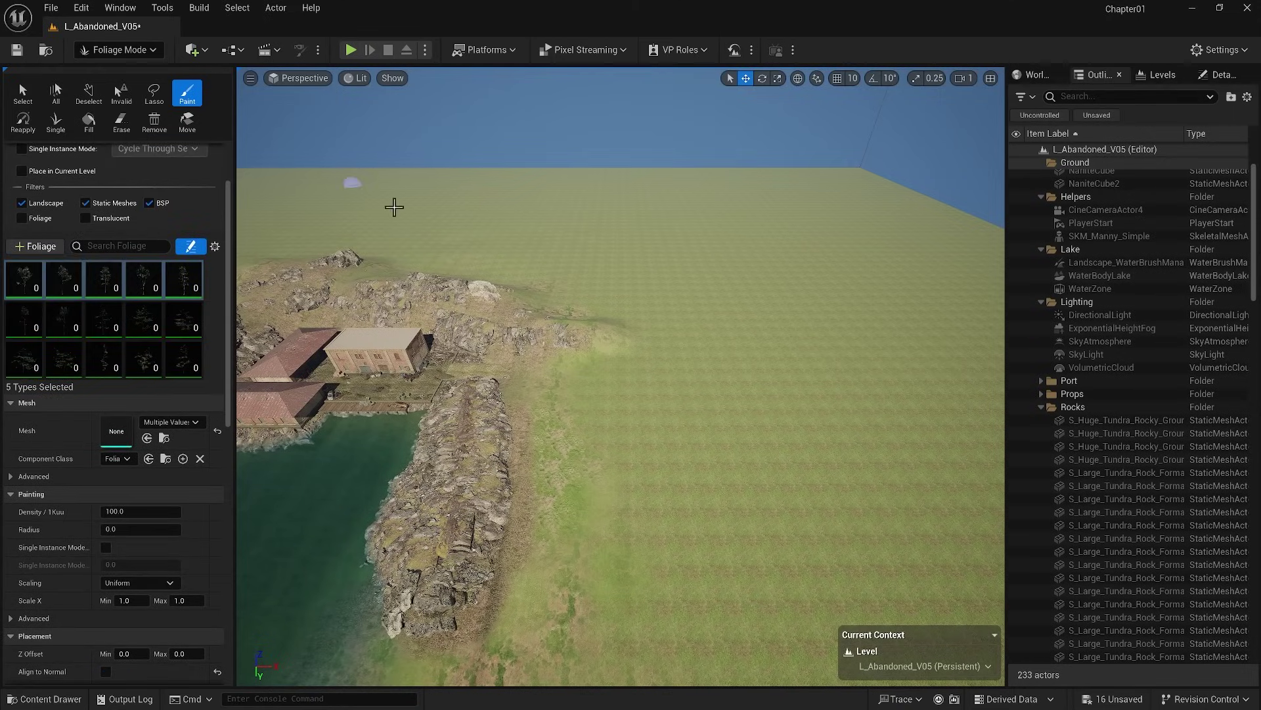
mouse_move(619, 390)
left_mouse_down()
mouse_move(602, 378)
mouse_move(841, 384)
left_mouse_up()
key("ctrl+z")
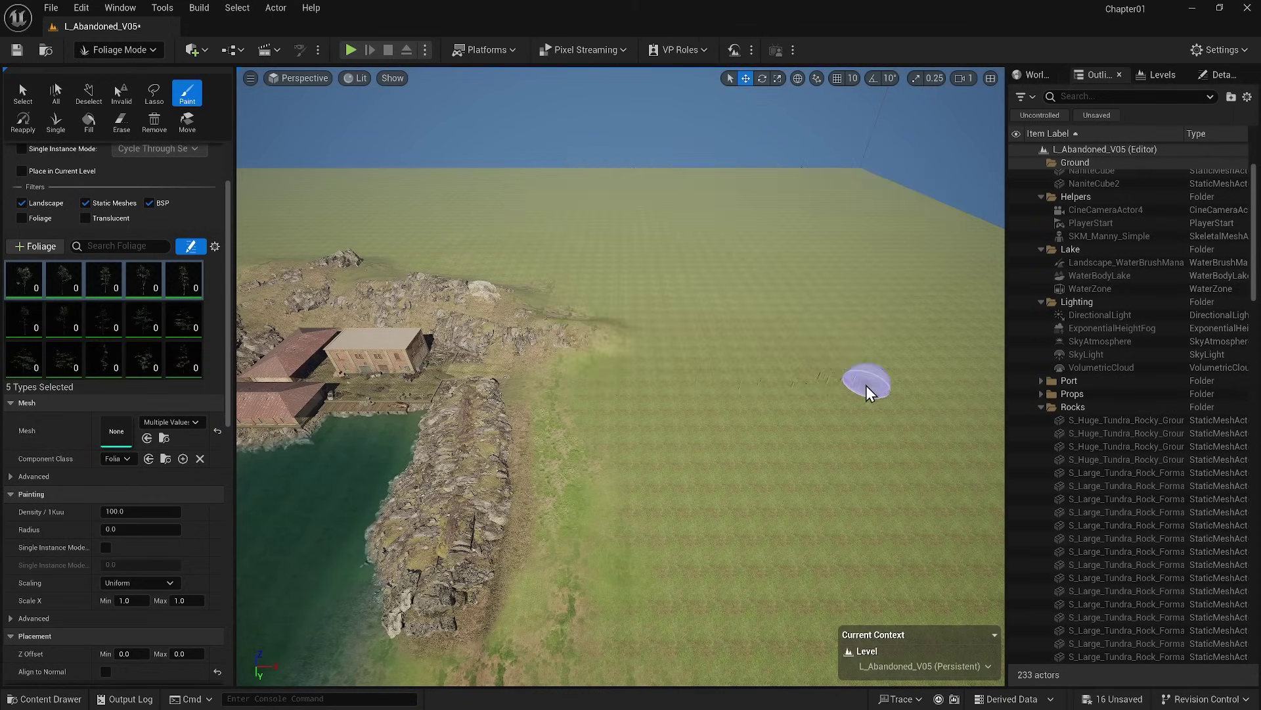
Set Scale X for the five selected forest types to 0.3 minimum and 0.5 maximum, and test-paint a strip on the grass.
scroll(131, 395, "down", 5)
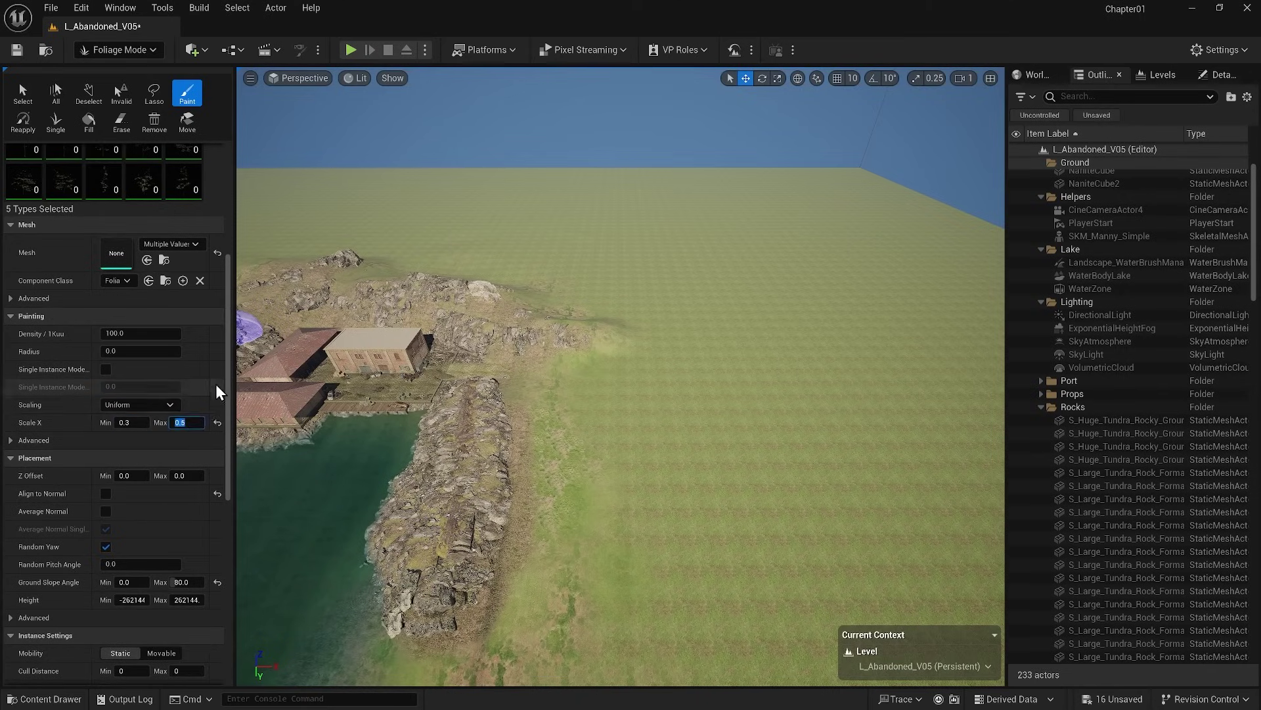
scroll(215, 384, "up", 5)
left_click(616, 403)
left_click_drag(637, 405, 907, 417)
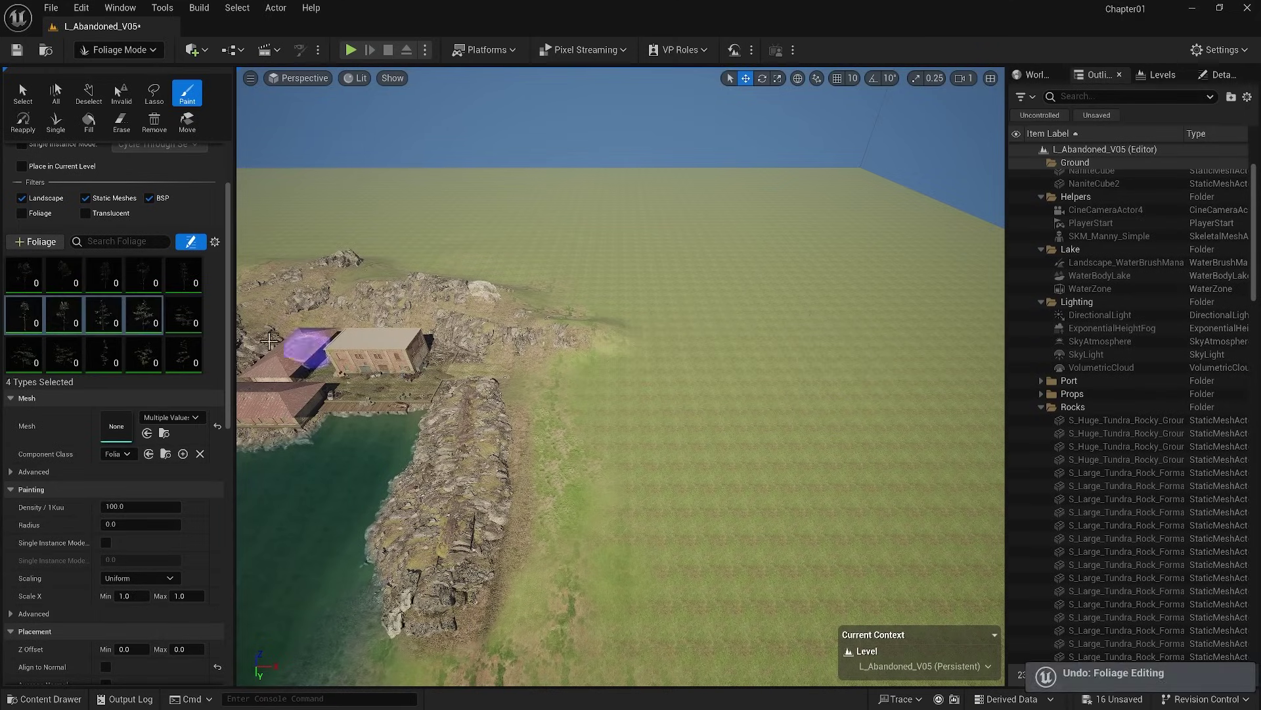
Test-paint a strip using the three foliage types from FT_EuropeanBeech_Forest_06 up to the one before Sapling_01, and undo it.
left_click(92, 323)
left_click(28, 326, "shift")
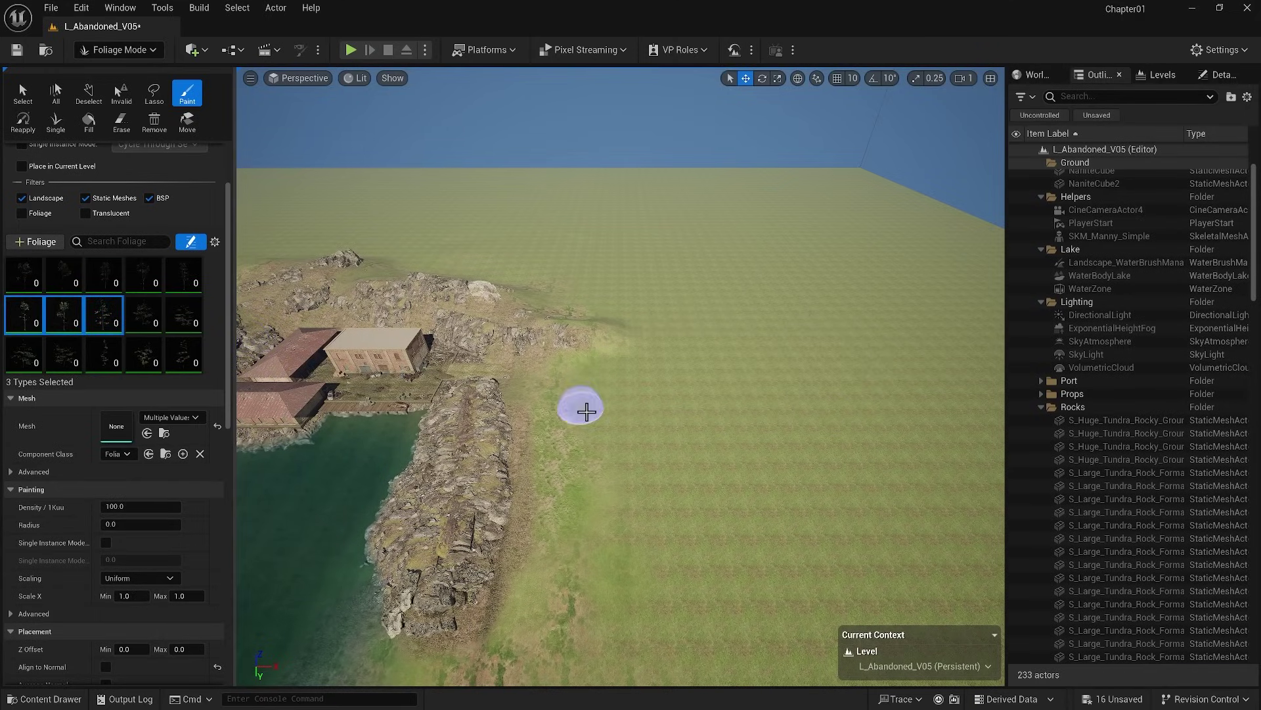
mouse_move(583, 408)
left_mouse_down()
mouse_move(661, 423)
mouse_move(888, 424)
left_mouse_up()
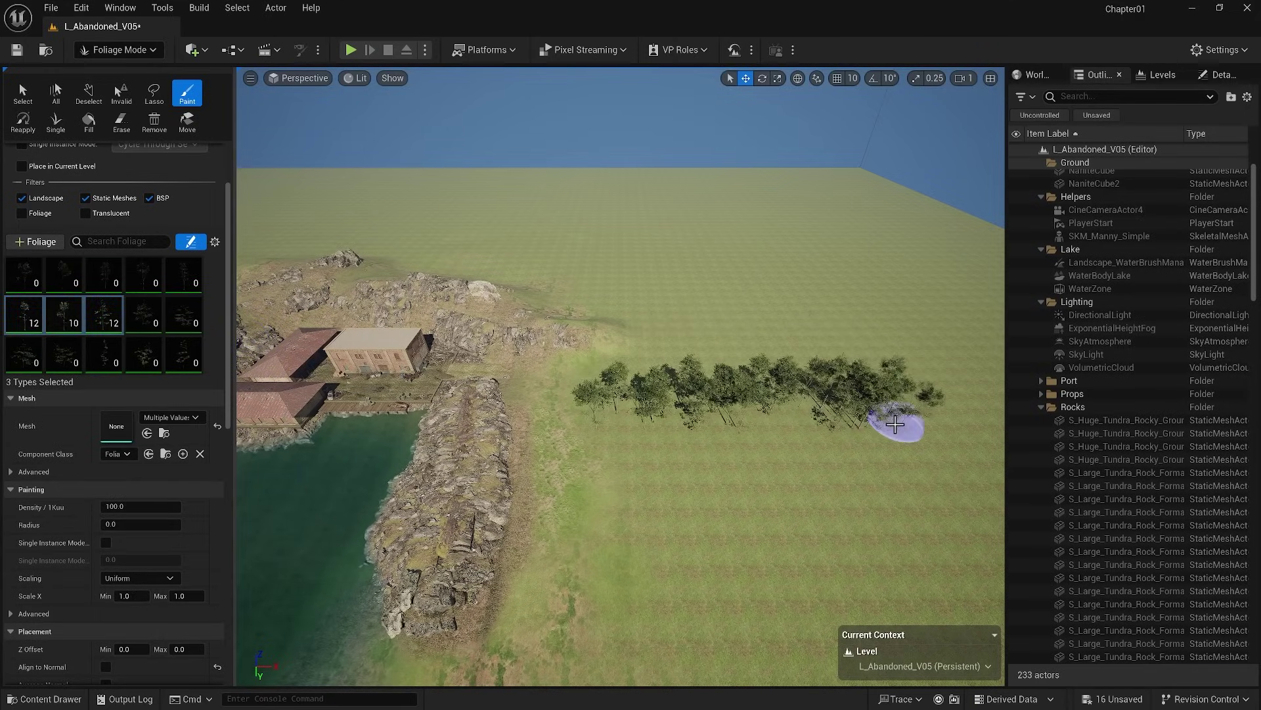
key("ctrl+z")
Test-paint the seven sapling and seedling types, FT_EuropeanBeech_Sapling_01 to Seedling_03, on the grass, and undo it.
left_click(145, 317)
left_click(178, 358, "shift")
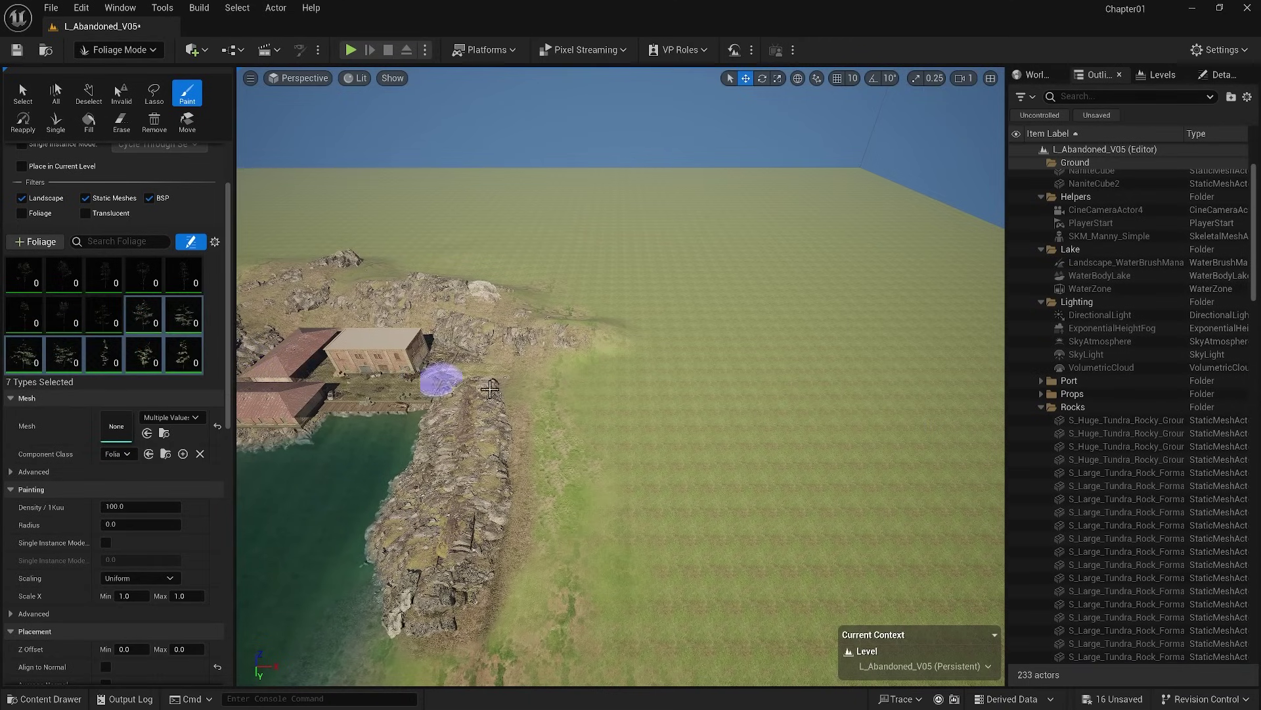
mouse_move(617, 426)
left_mouse_down()
mouse_move(938, 453)
mouse_move(814, 494)
mouse_move(679, 473)
mouse_move(665, 504)
mouse_move(855, 479)
mouse_move(909, 524)
mouse_move(681, 526)
mouse_move(625, 479)
left_mouse_up()
key("ctrl+z")
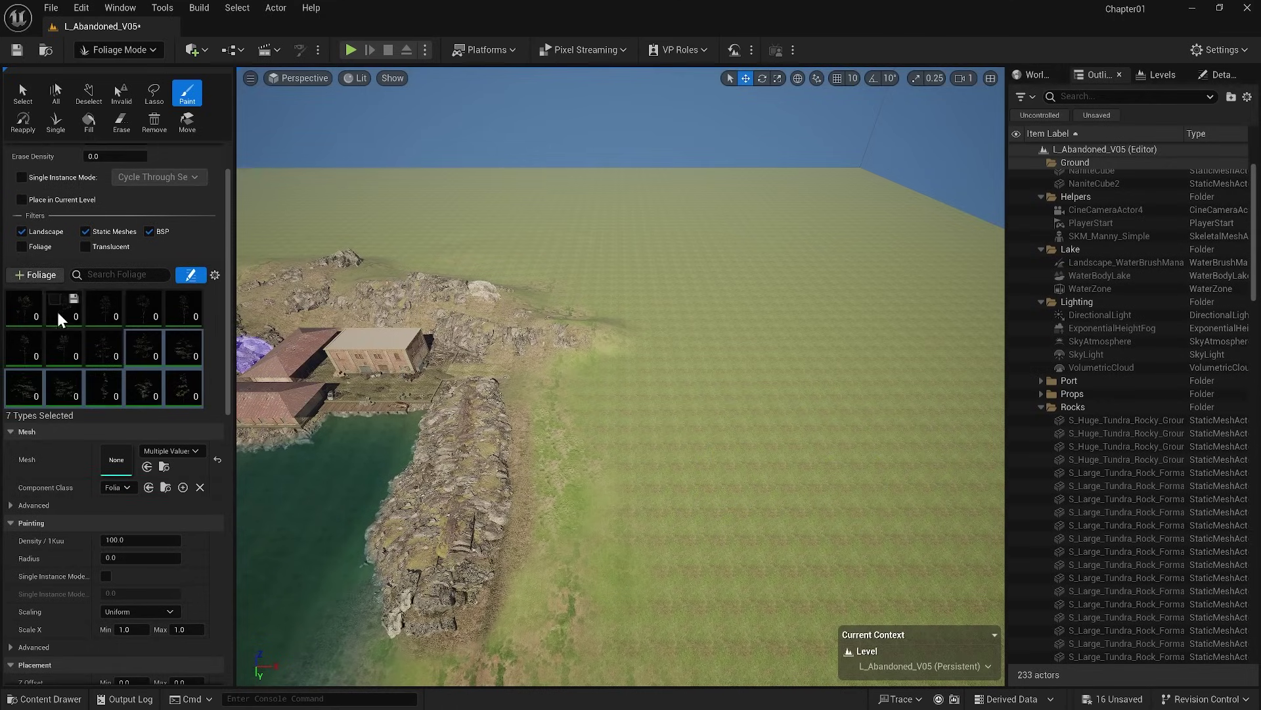
Paint FT_EuropeanBeech_Forest_01 to 05 trees across the land surrounding the lake and buildings, and check them from bookmark 1.
left_click(17, 318)
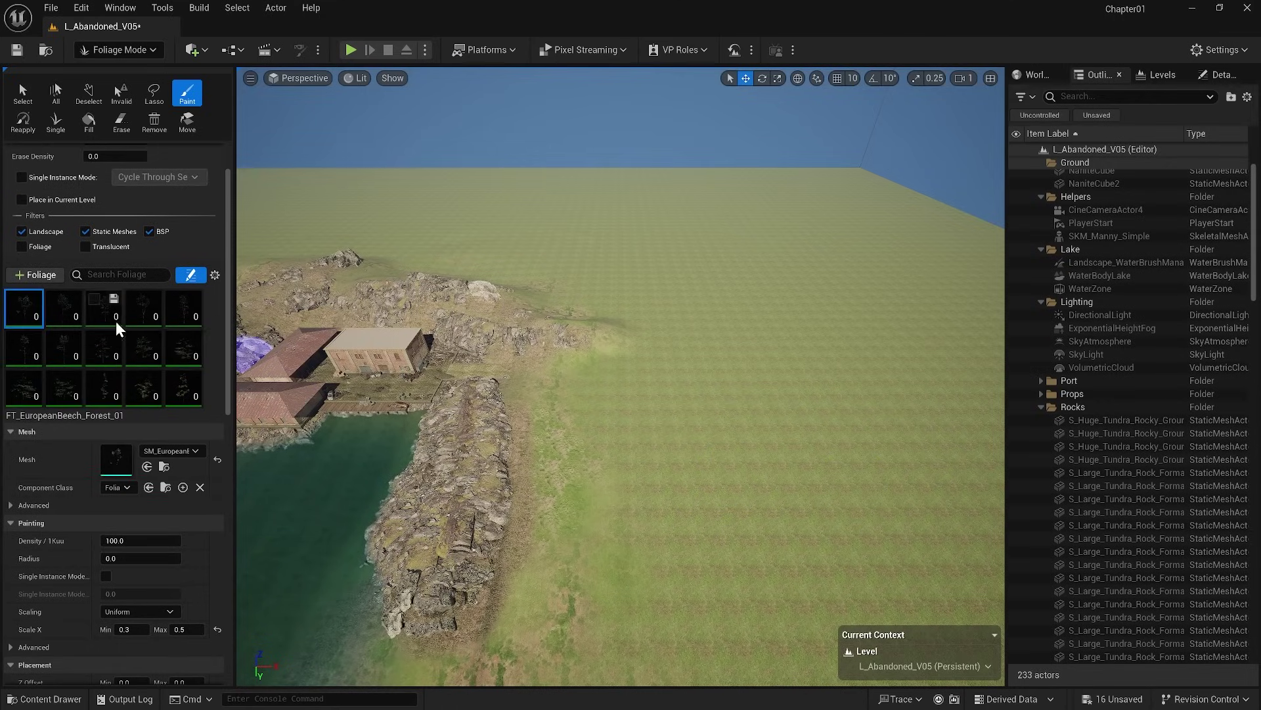
left_click(182, 318, "shift")
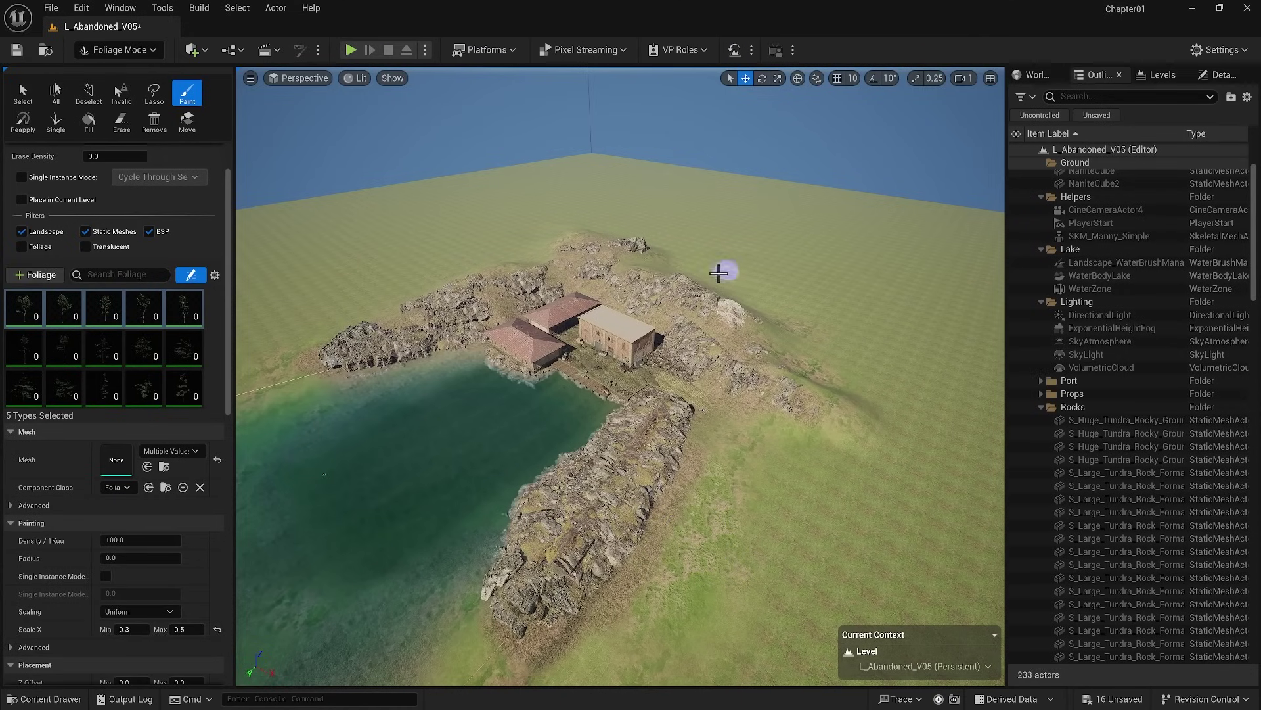
mouse_move(639, 266)
left_mouse_down()
mouse_move(698, 284)
mouse_move(598, 262)
mouse_move(322, 328)
mouse_move(668, 310)
left_mouse_up()
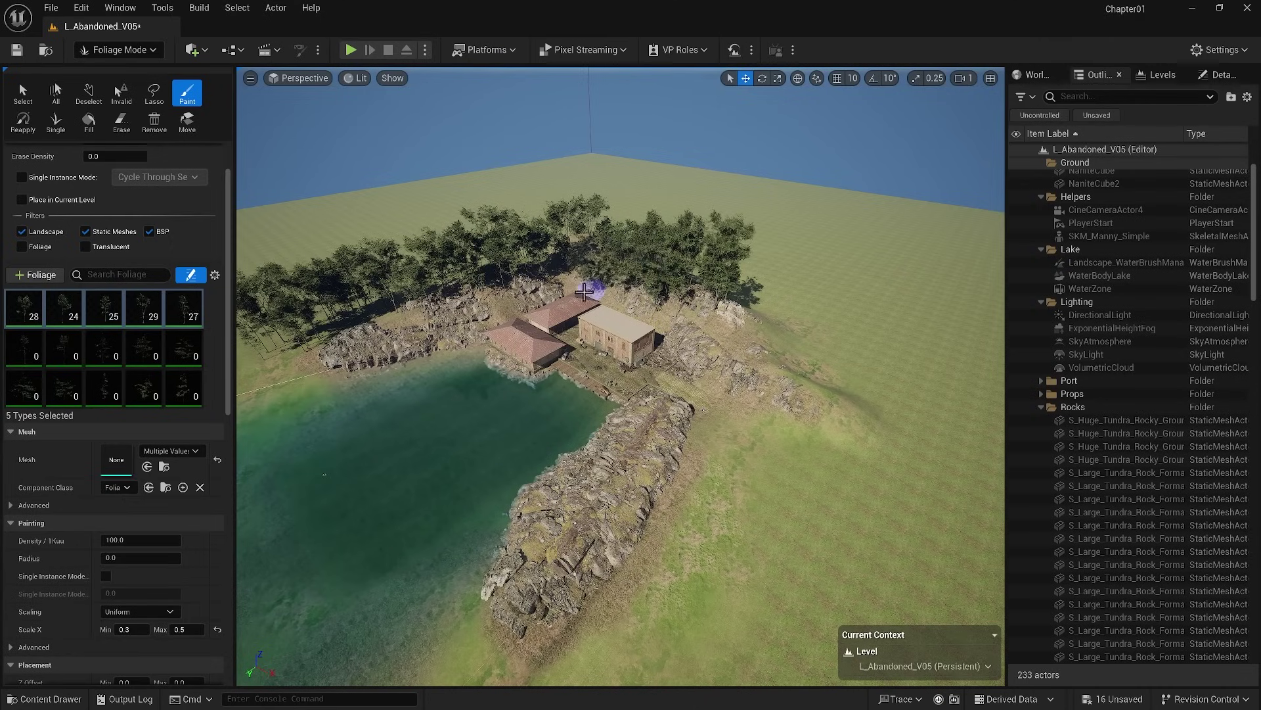
mouse_move(584, 292)
left_mouse_down()
mouse_move(479, 332)
mouse_move(654, 313)
mouse_move(723, 408)
mouse_move(618, 497)
mouse_move(578, 563)
mouse_move(746, 451)
mouse_move(821, 354)
left_mouse_up()
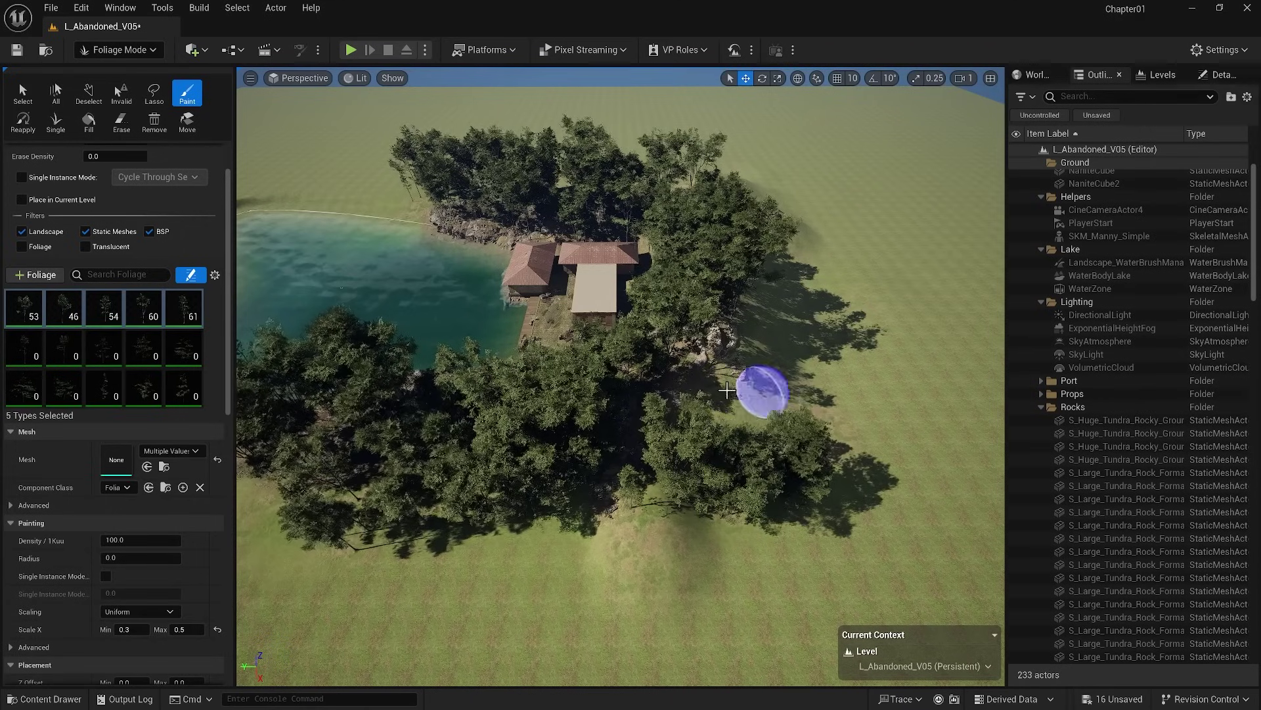
mouse_move(728, 391)
left_mouse_down()
mouse_move(818, 276)
mouse_move(802, 381)
mouse_move(726, 530)
mouse_move(283, 563)
left_mouse_up()
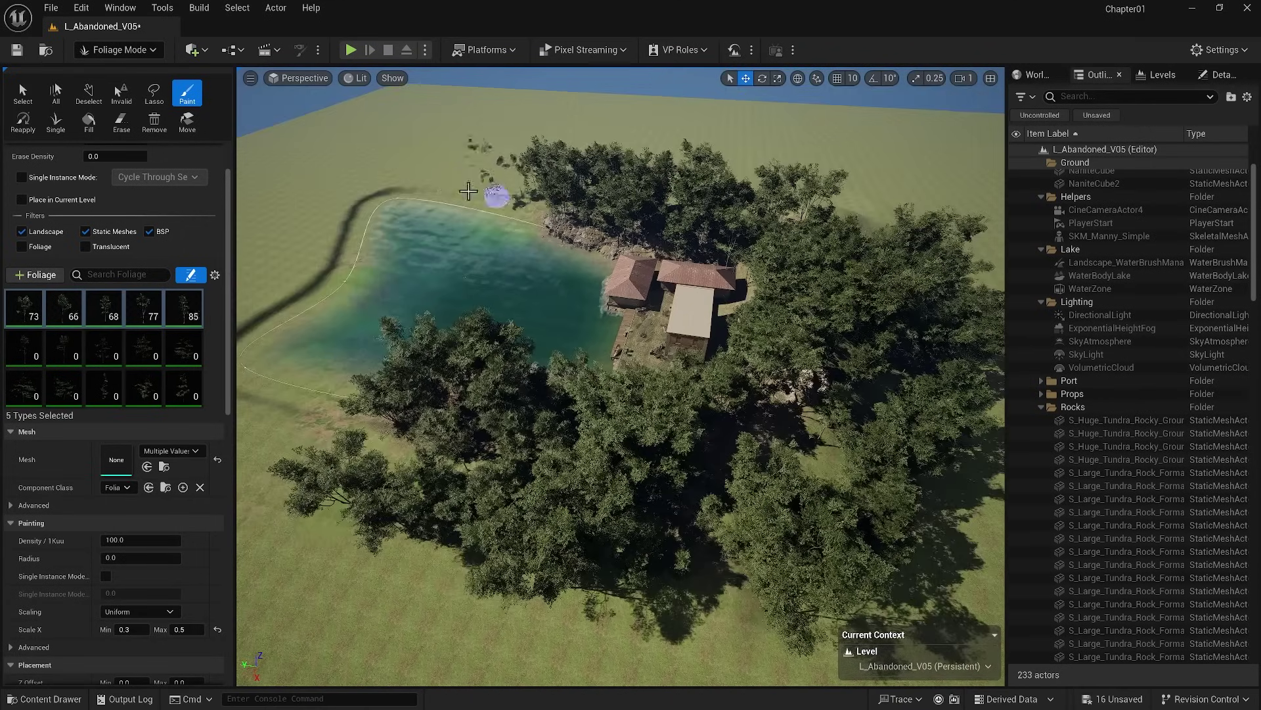
mouse_move(506, 191)
left_mouse_down()
mouse_move(353, 440)
mouse_move(224, 358)
mouse_move(263, 308)
left_mouse_up()
key("1")
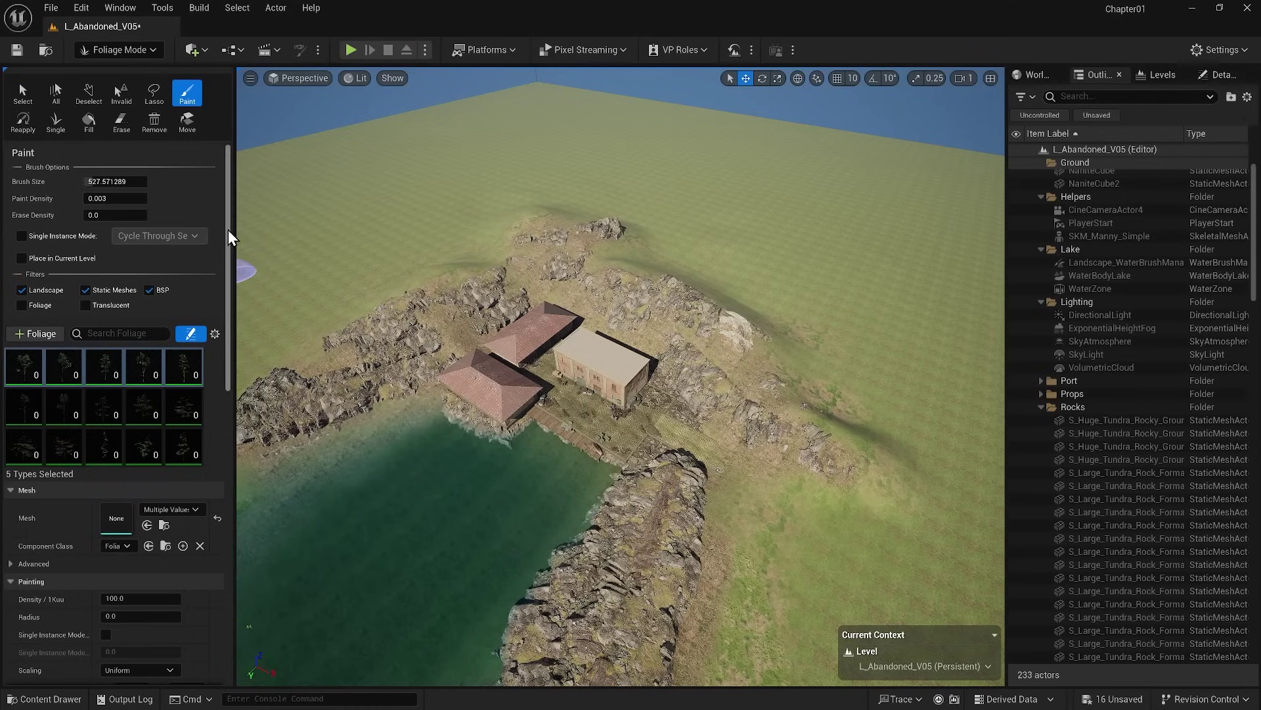
Repaint the five selected forest tree types around the lake and buildings with paint density 0.001 and brush size about 1673.
left_click(111, 199)
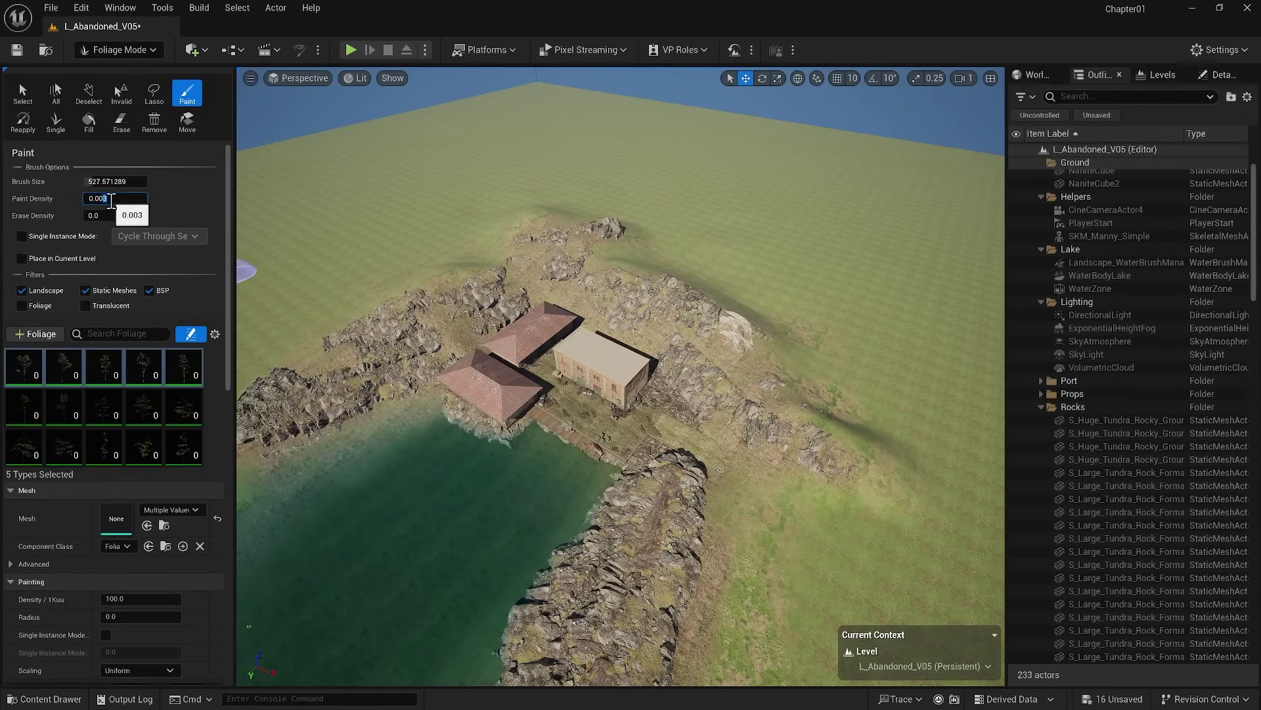
type("1")
key("Return")
left_click_drag(97, 182, 166, 182)
left_click_drag(571, 253, 707, 306)
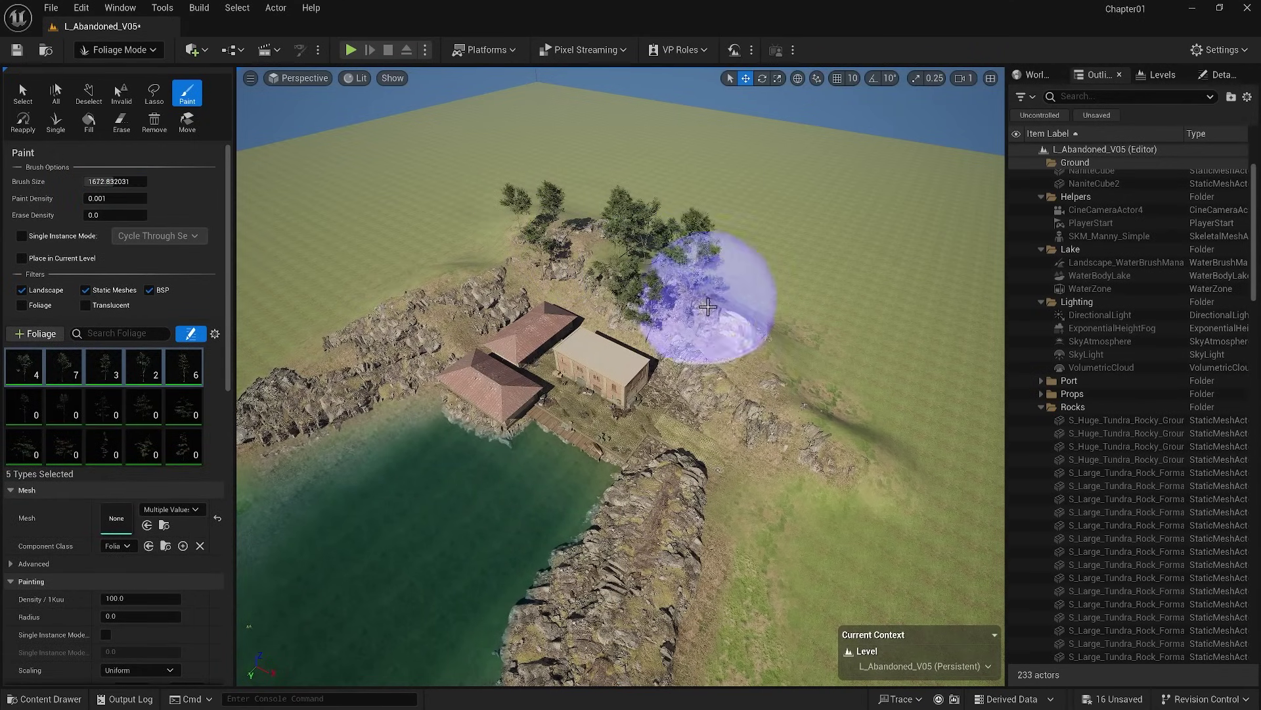
mouse_move(795, 423)
left_mouse_down()
mouse_move(706, 519)
mouse_move(493, 254)
mouse_move(324, 332)
mouse_move(605, 236)
mouse_move(861, 325)
mouse_move(749, 193)
mouse_move(470, 225)
mouse_move(521, 273)
mouse_move(281, 245)
mouse_move(887, 310)
mouse_move(579, 639)
mouse_move(929, 344)
mouse_move(282, 310)
mouse_move(598, 169)
mouse_move(662, 485)
left_mouse_up()
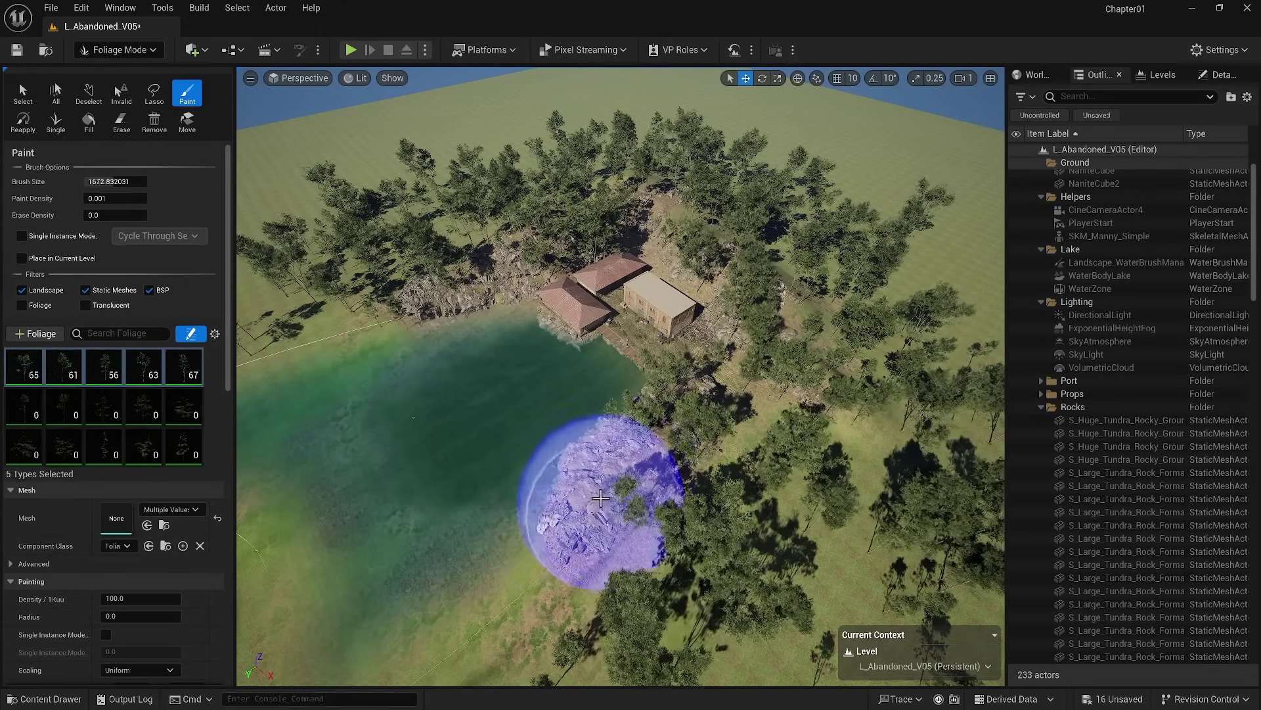
Select the three foliage types from FT_EuropeanBeech_Forest_06 up to the one before Sapling_01 and paint a first pass between the trees.
left_click(25, 407)
left_click(104, 412, "shift")
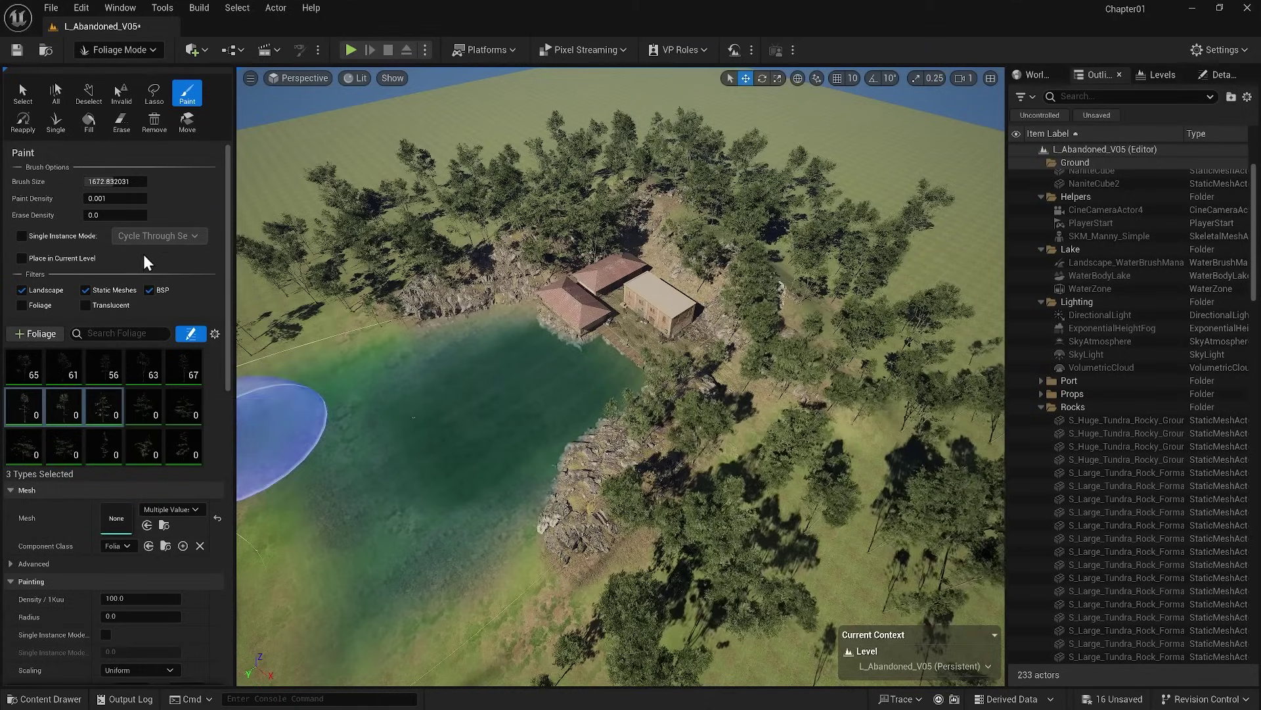
left_click_drag(704, 191, 832, 296)
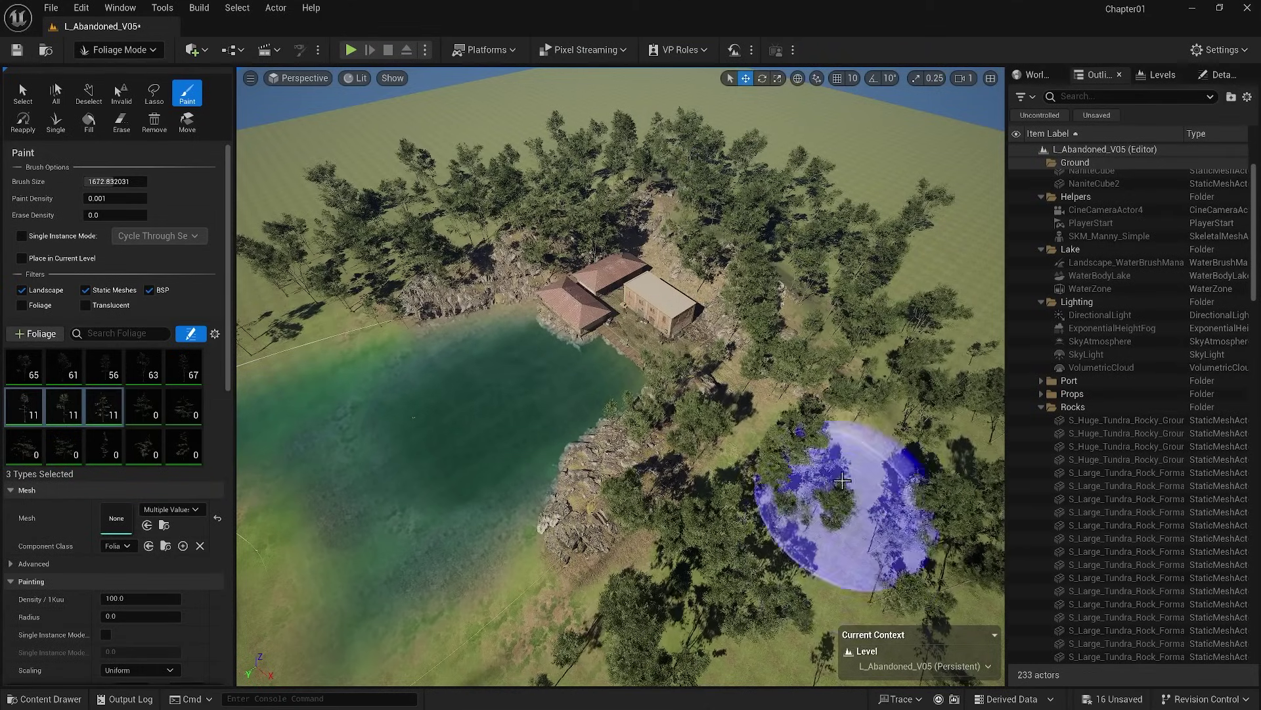
Set the paint density to 0.003 and fill the forest around the lake and buildings with the three selected types.
left_click(115, 198)
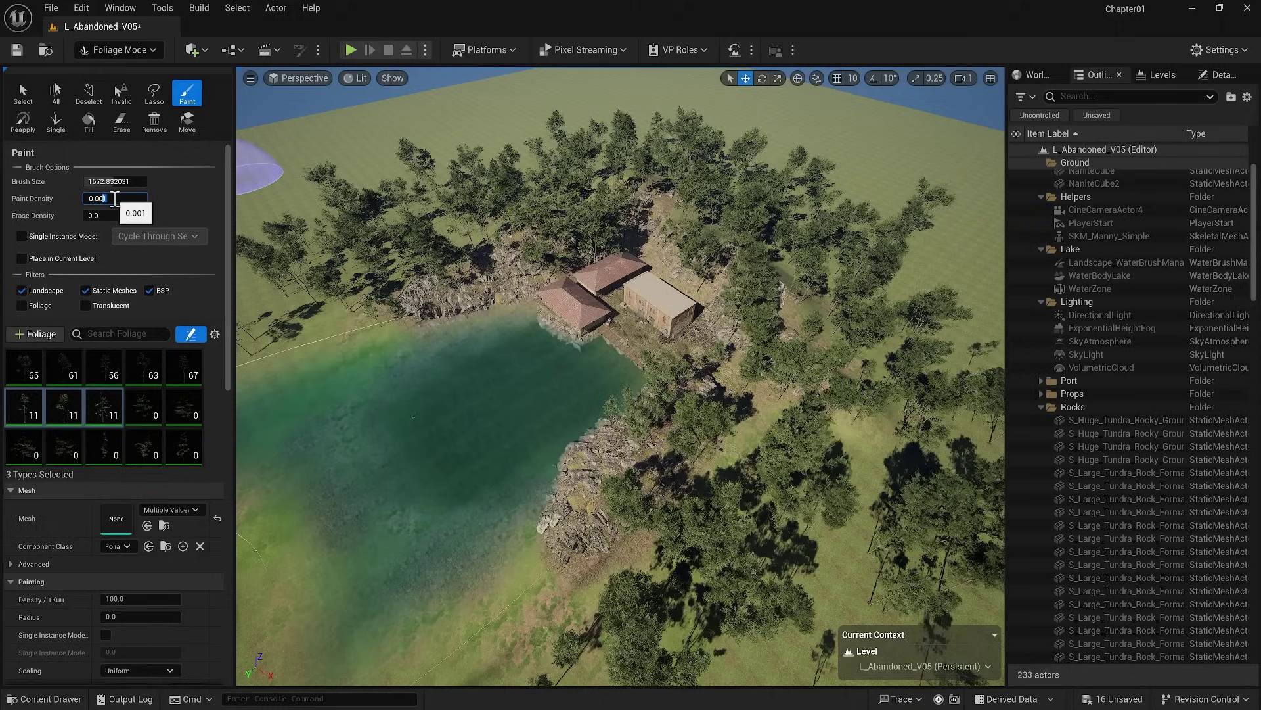
type("0.003")
key("Return")
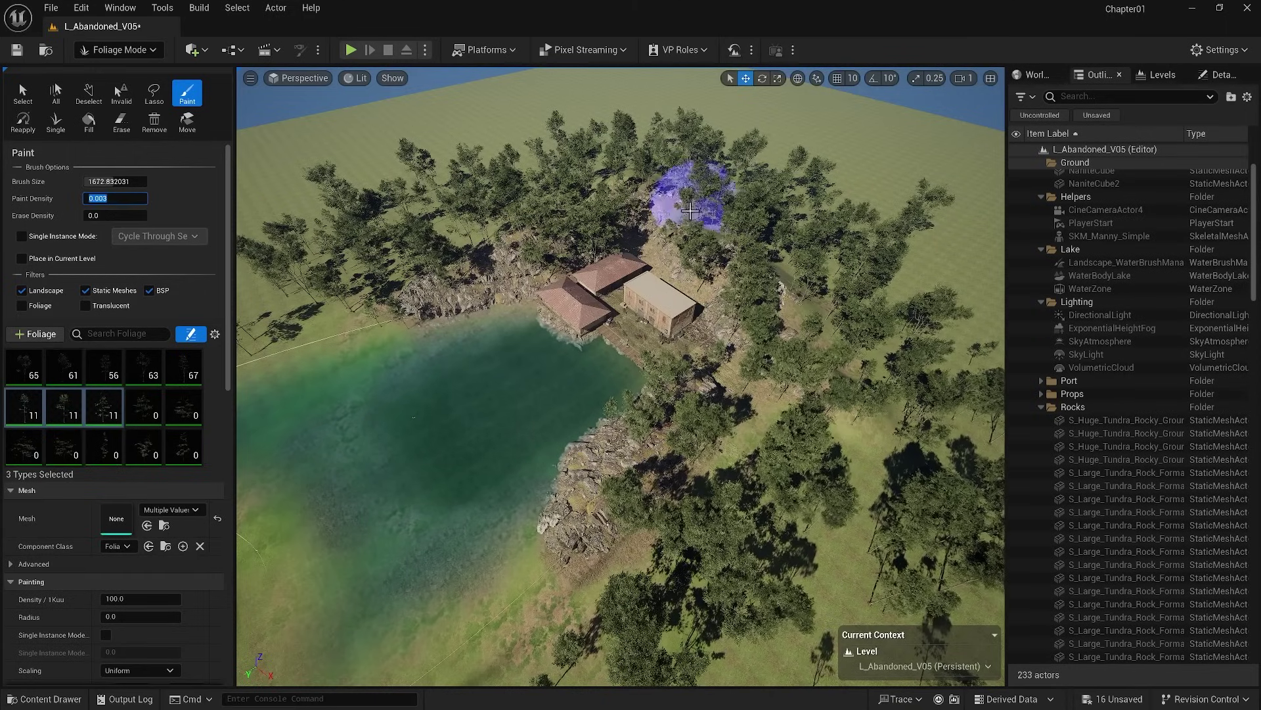
left_click_drag(687, 200, 589, 182)
mouse_move(764, 257)
left_mouse_down()
mouse_move(653, 225)
mouse_move(519, 245)
mouse_move(760, 329)
left_mouse_up()
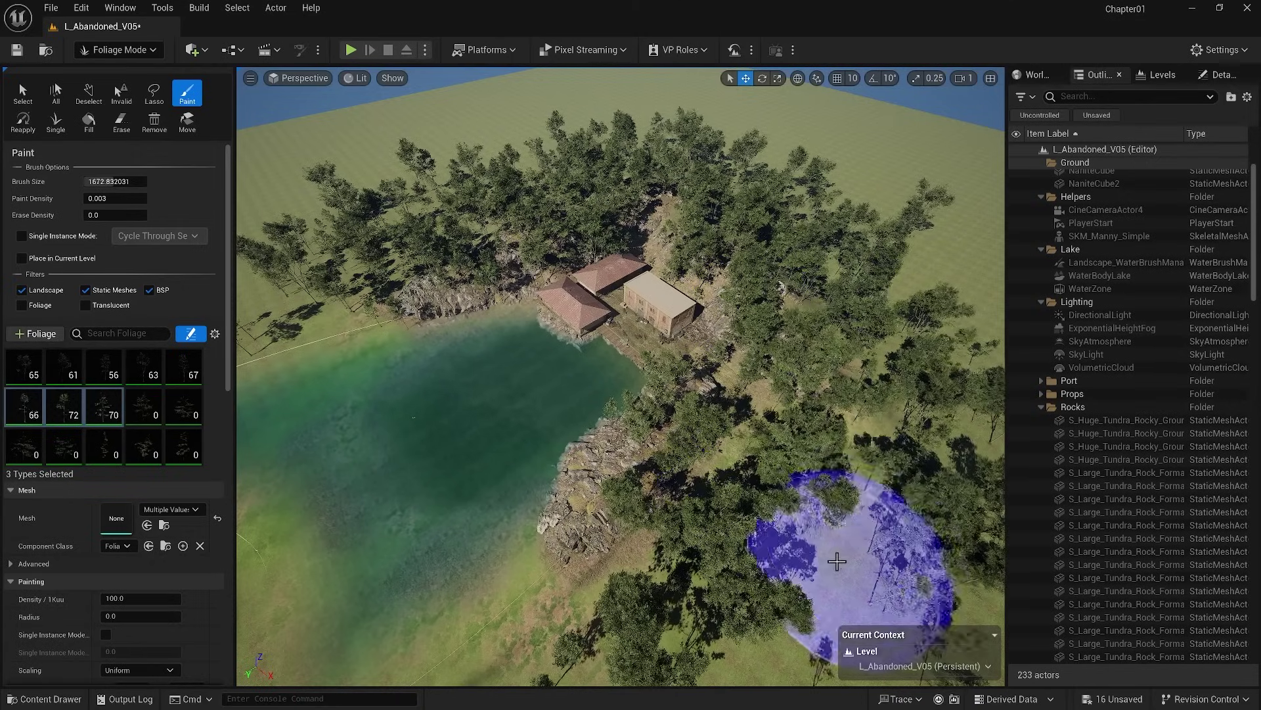
left_click_drag(622, 497, 725, 163)
mouse_move(854, 257)
left_mouse_down()
mouse_move(676, 519)
mouse_move(451, 641)
mouse_move(292, 324)
left_mouse_up()
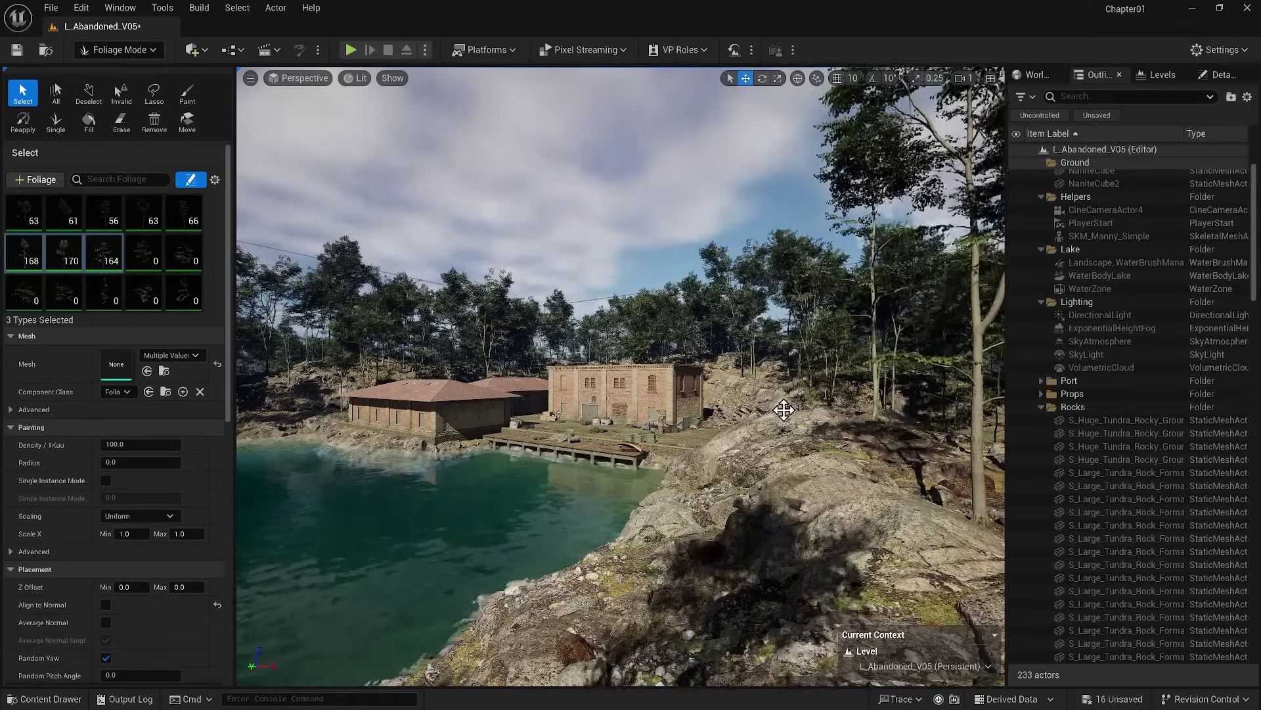
Paint the seven sapling and seedling types on the lakeside rocks and forest floor with paint density 0.01 and brush size about 622.
left_click(143, 251)
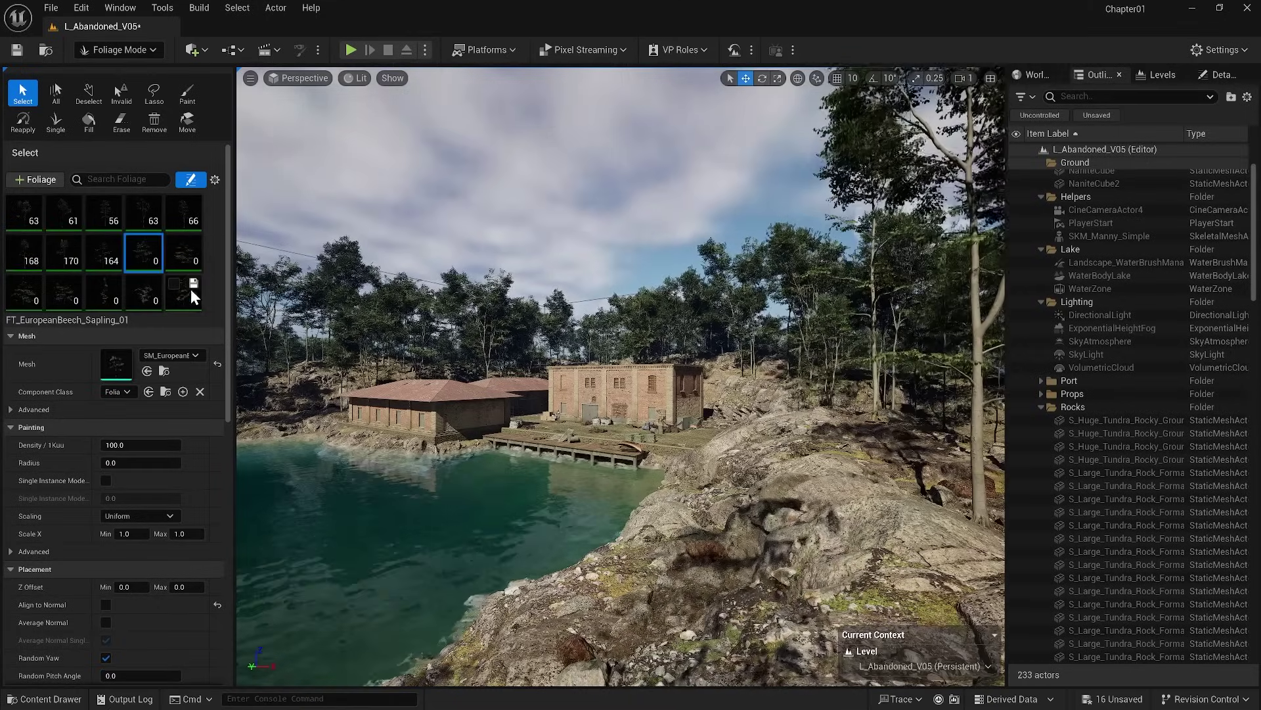
left_click(183, 292, "shift")
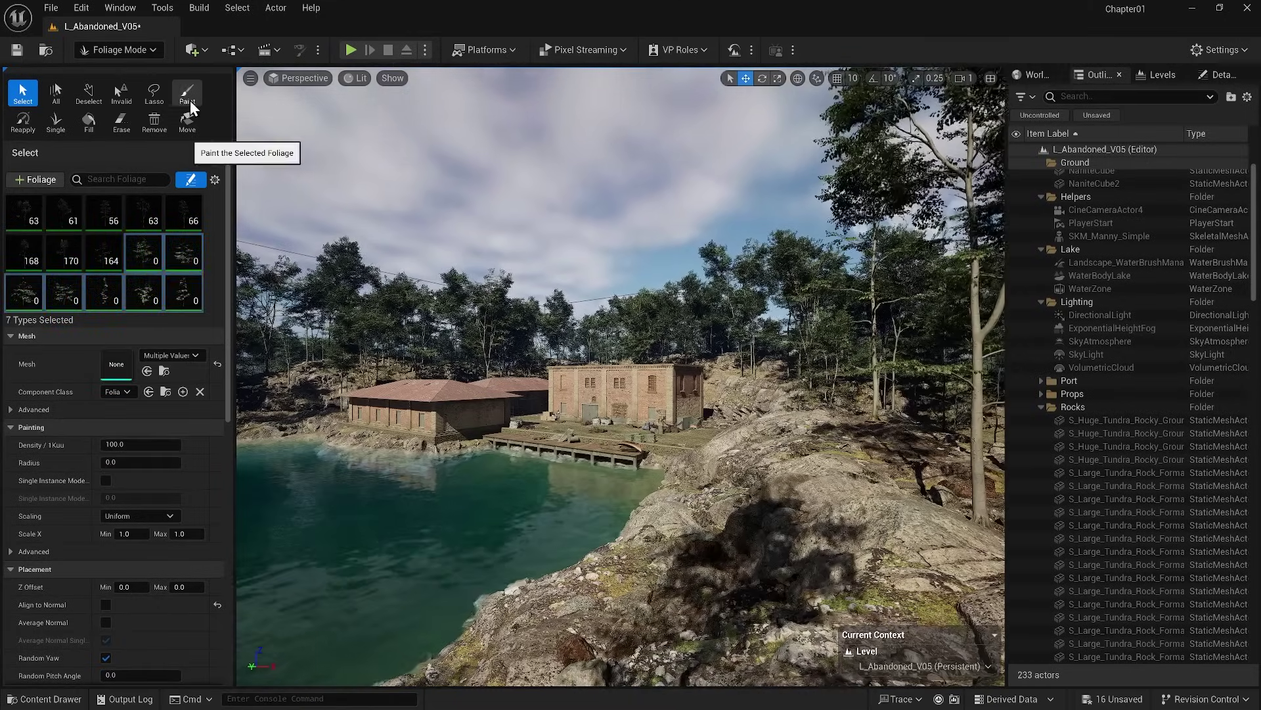
left_click(189, 98)
left_click(101, 203)
left_click_drag(108, 201, 100, 202)
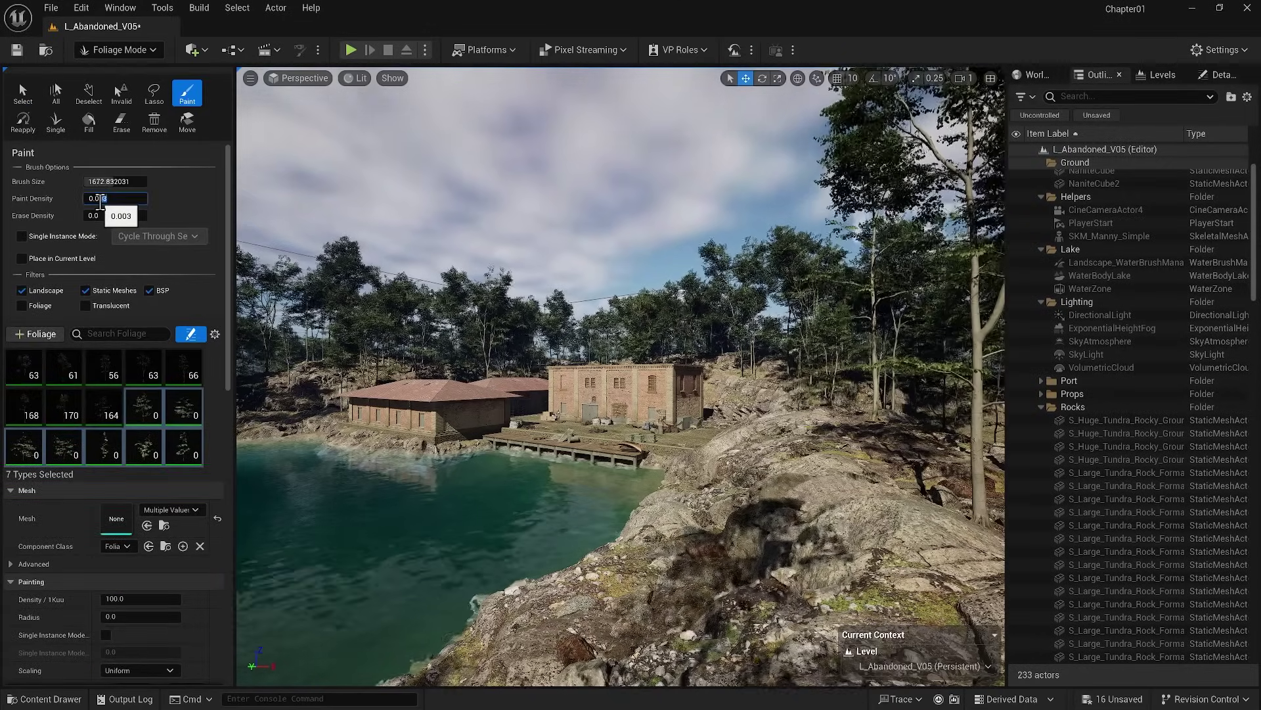
type("1")
key("Return")
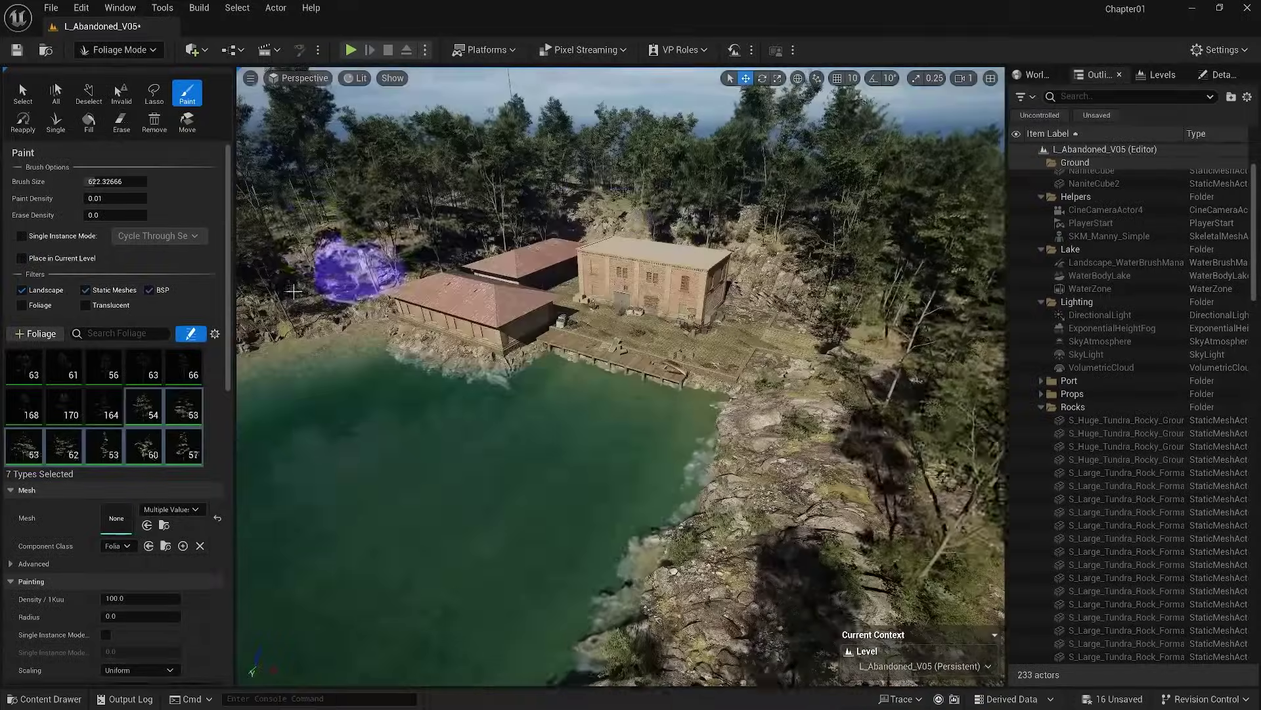
Set the paint density to 0.05 and paint denser saplings and seedlings with a brush size of about 199.
double_click(97, 199)
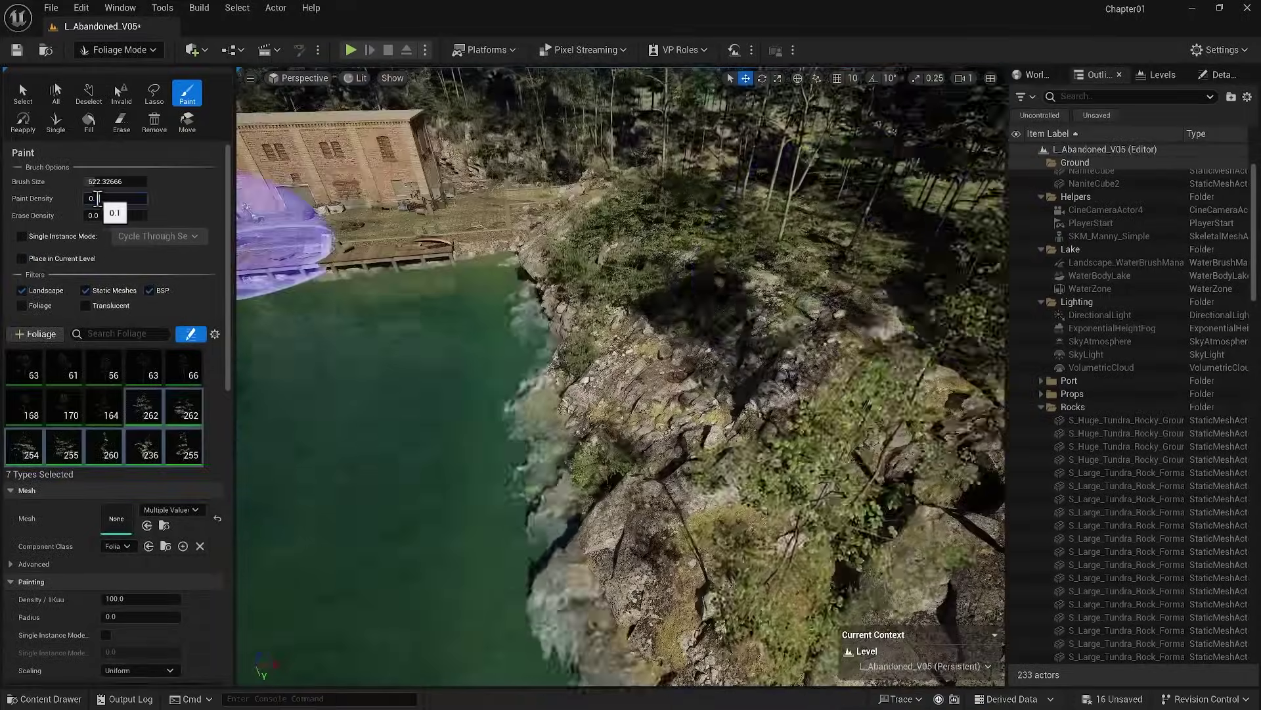
type("05")
key("Return")
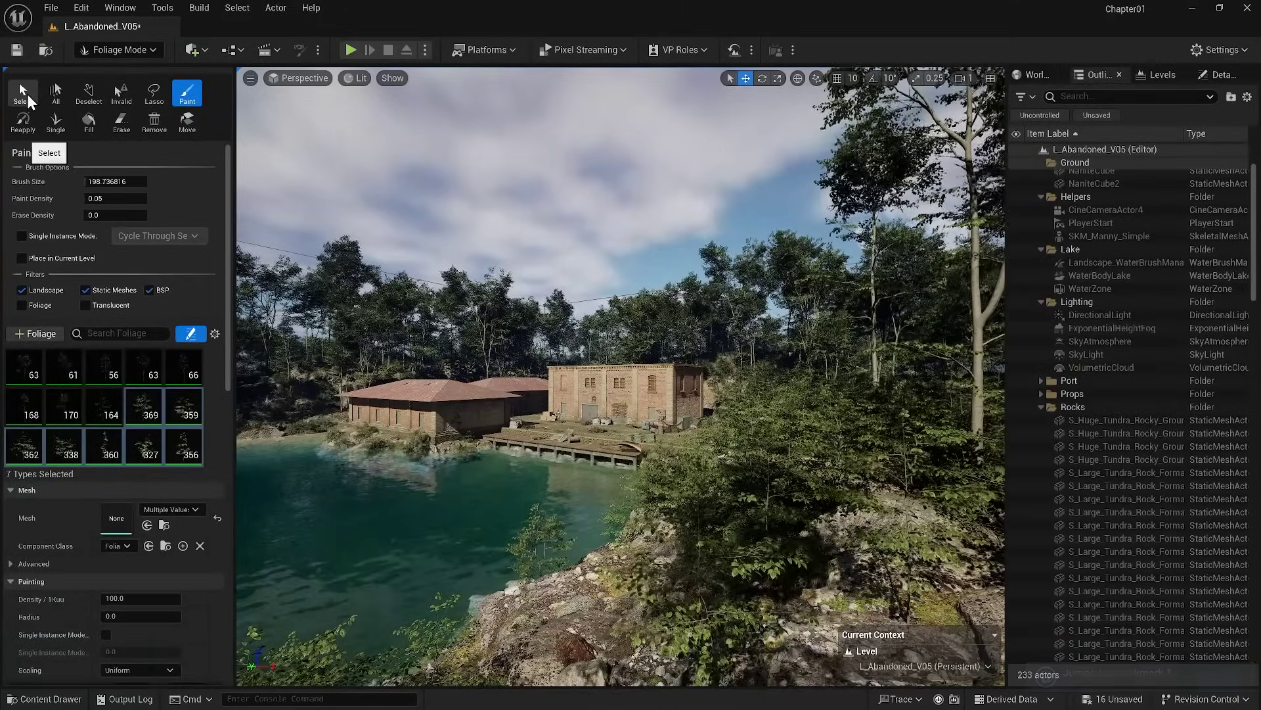
Lasso-select and delete the saplings and seedlings covering the foreground rocks, the shoreline and the ground beside the buildings.
left_click(26, 93)
left_click(153, 92)
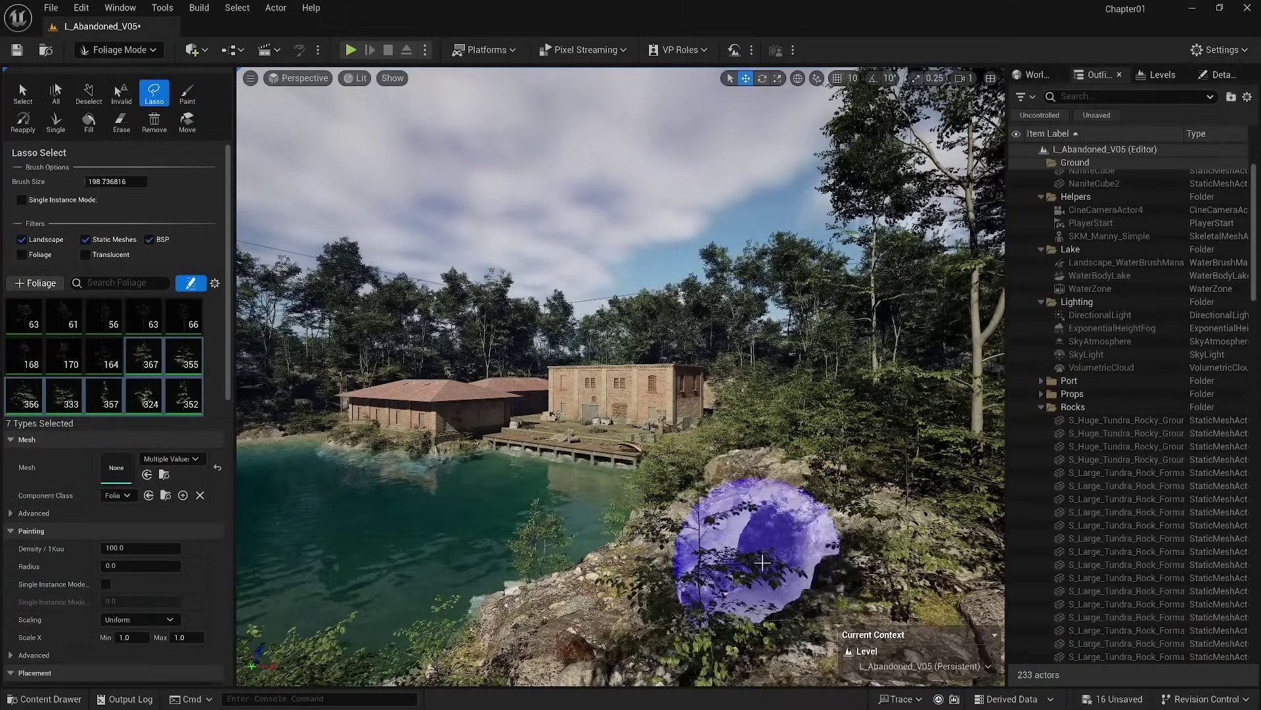
left_click_drag(748, 470, 821, 446)
key("Delete")
left_click_drag(551, 545, 691, 510)
key("Delete")
left_click(753, 426)
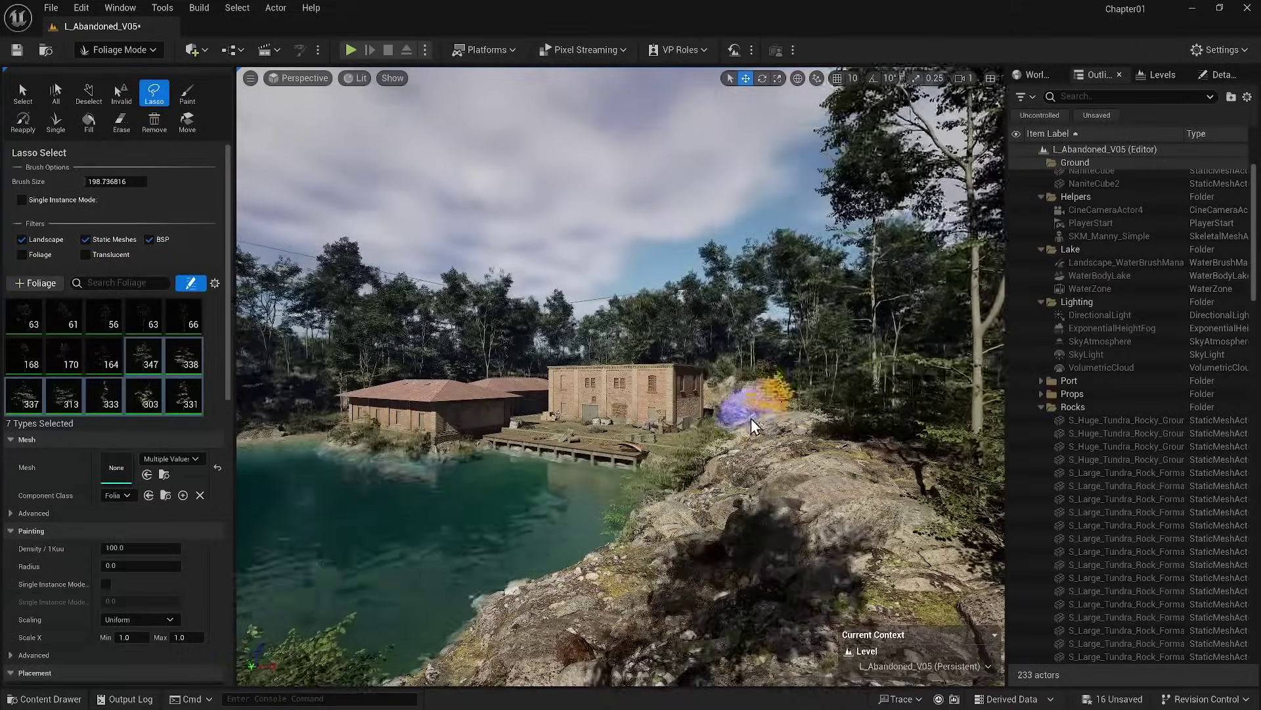
key("Delete")
left_click(469, 450)
key("Delete")
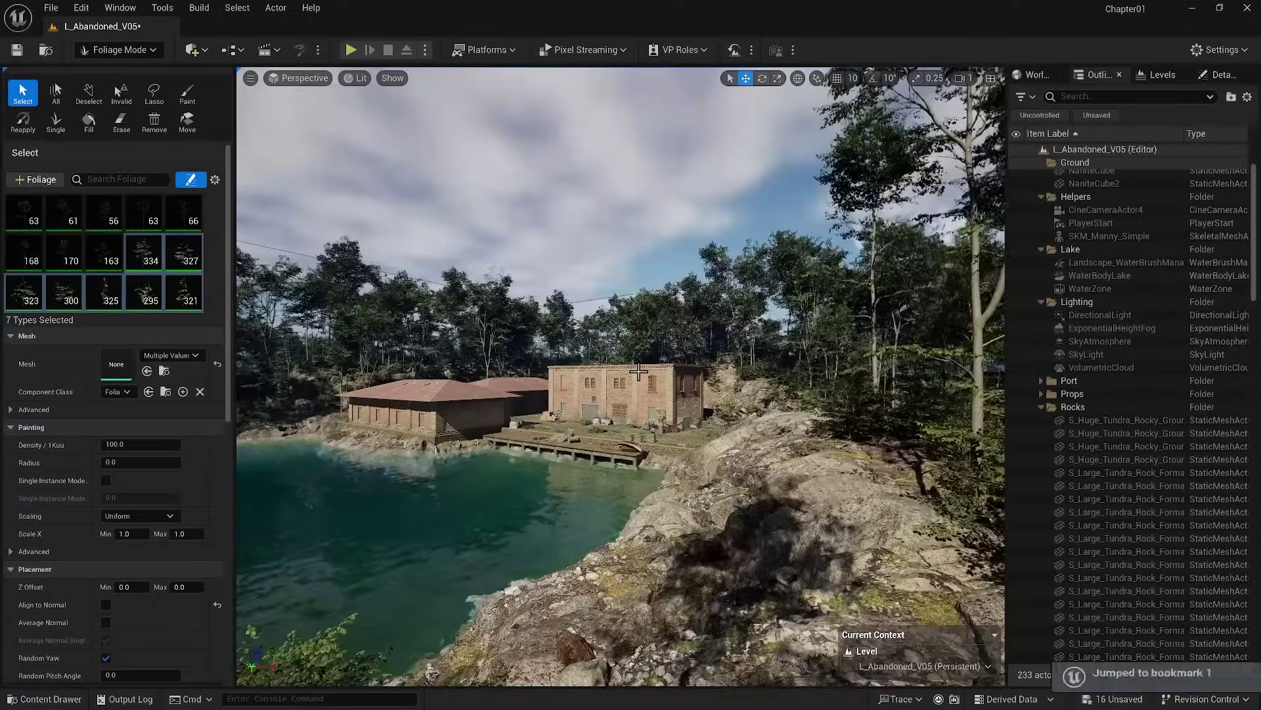
Leave foliage editing for Selection mode and save the L_Abandoned_V05 level.
left_click(124, 50)
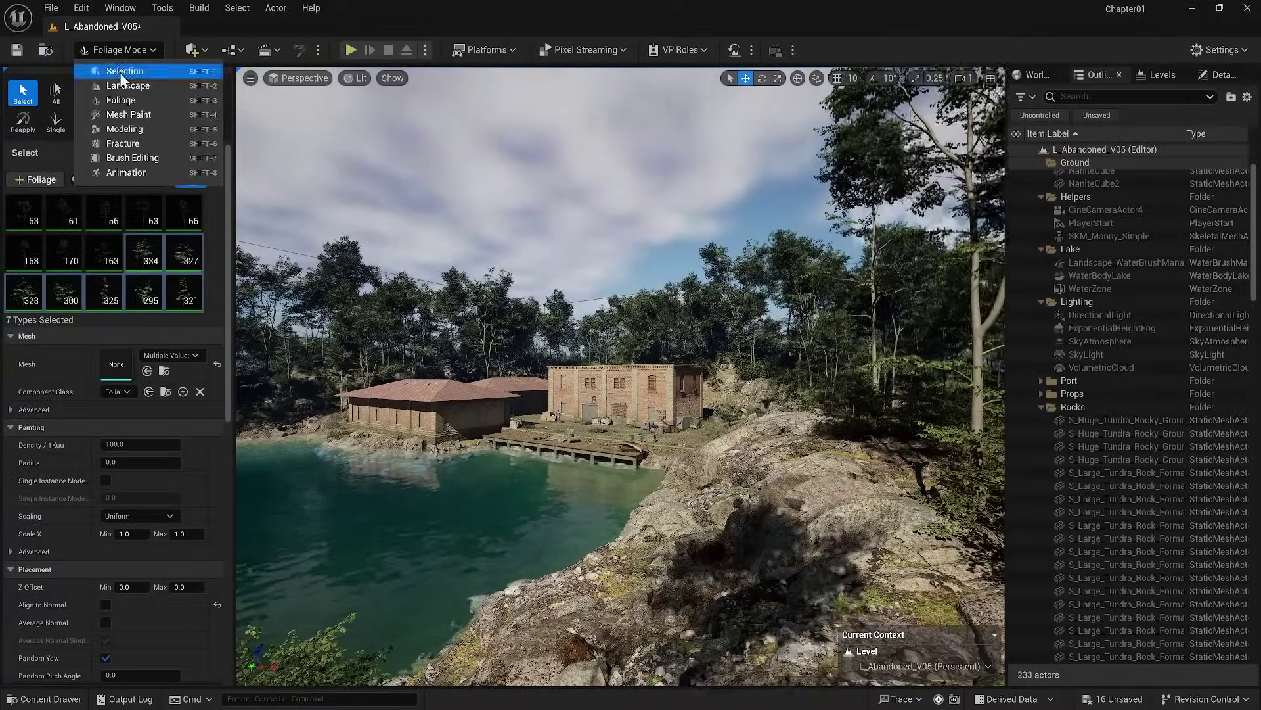
left_click(120, 73)
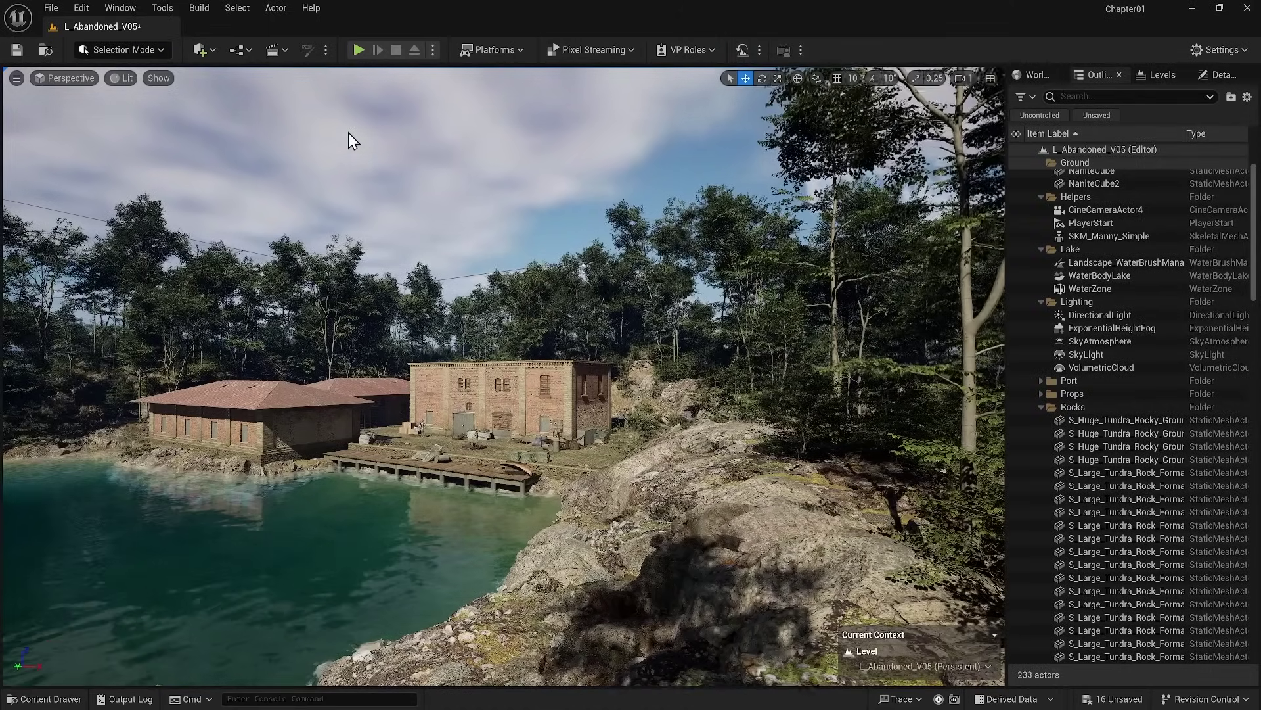
key("ctrl+s")
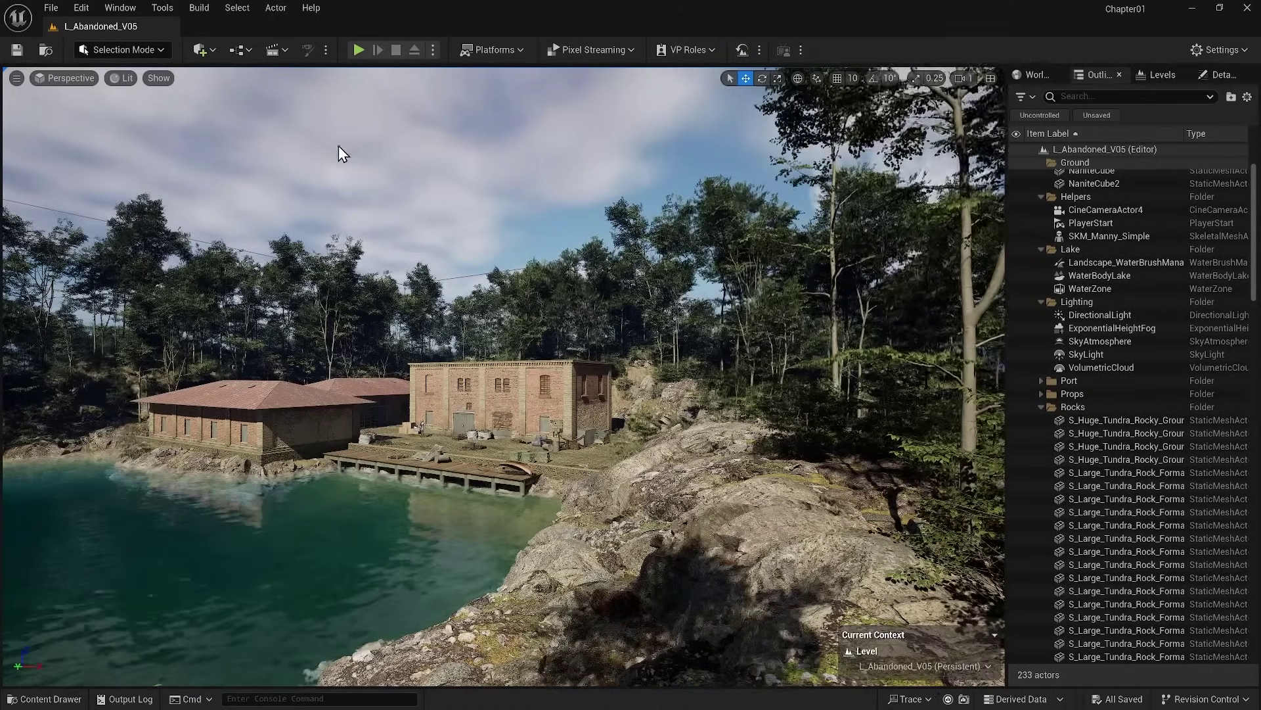
Open the EuropeanBeech_Asset_Zoo level from EuropeanBeech/Maps and copy its global foliage actor.
left_click(58, 699)
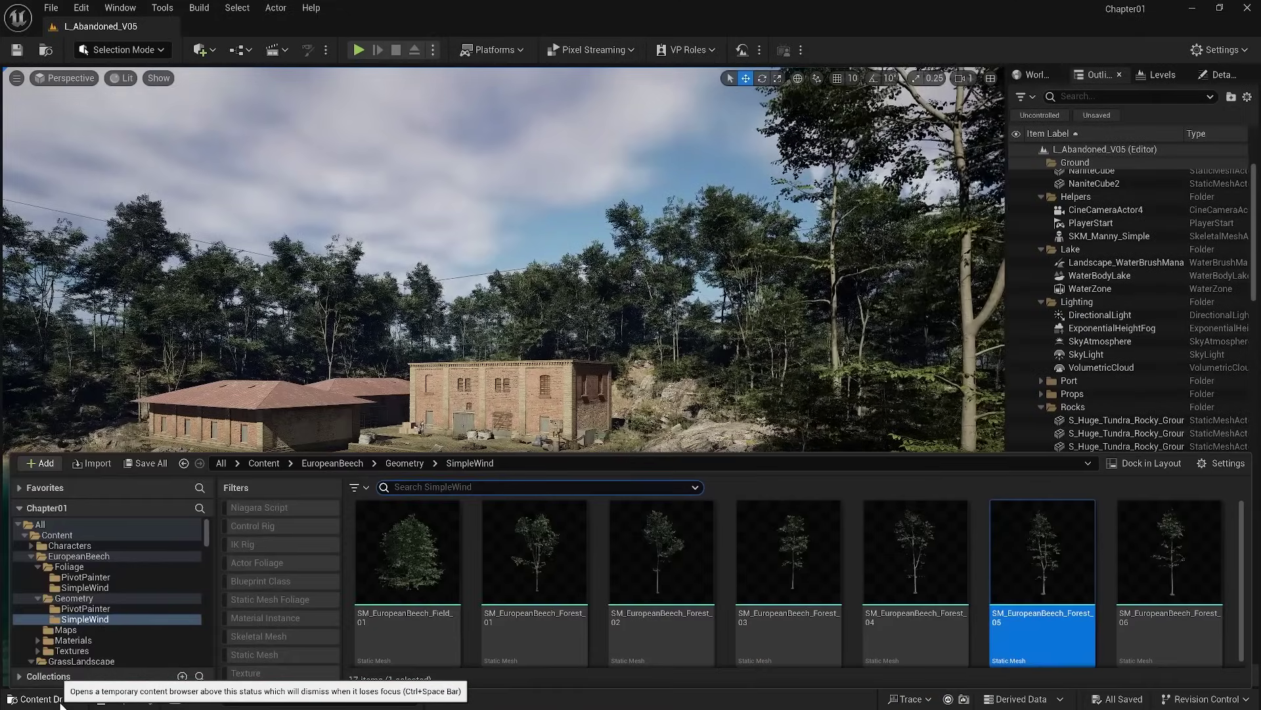
left_click(71, 631)
double_click(405, 600)
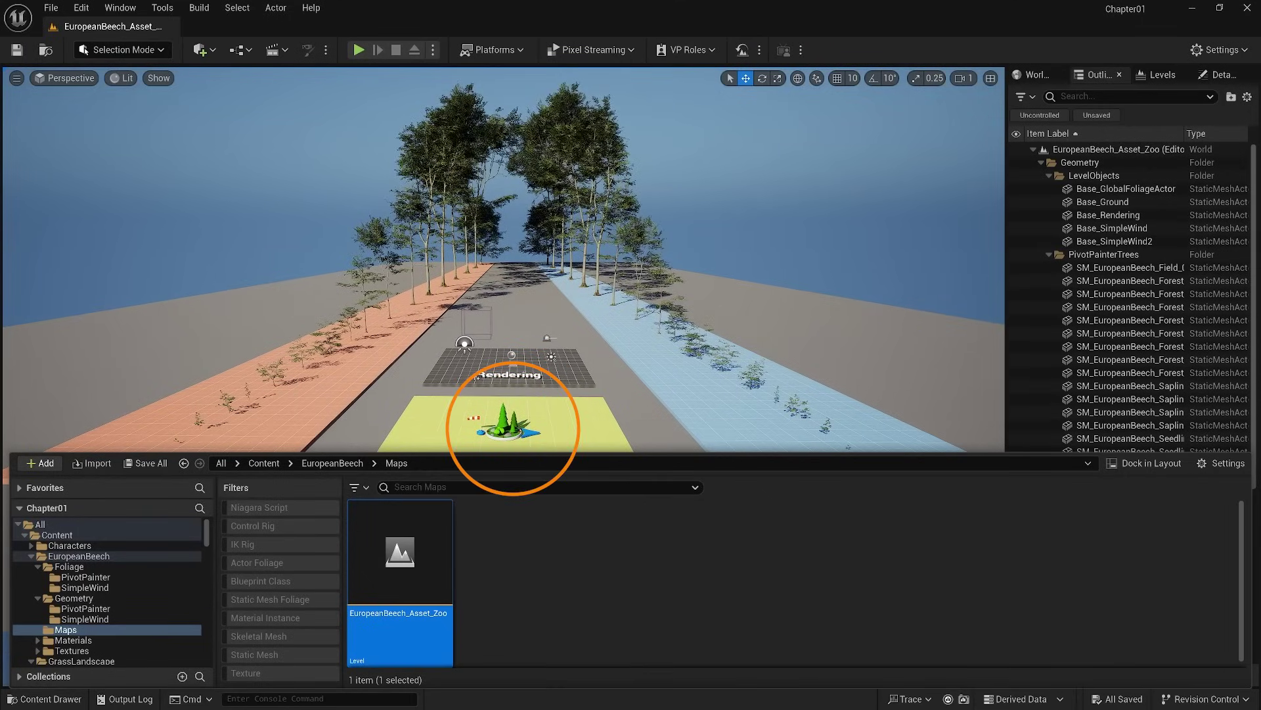
left_click(507, 420)
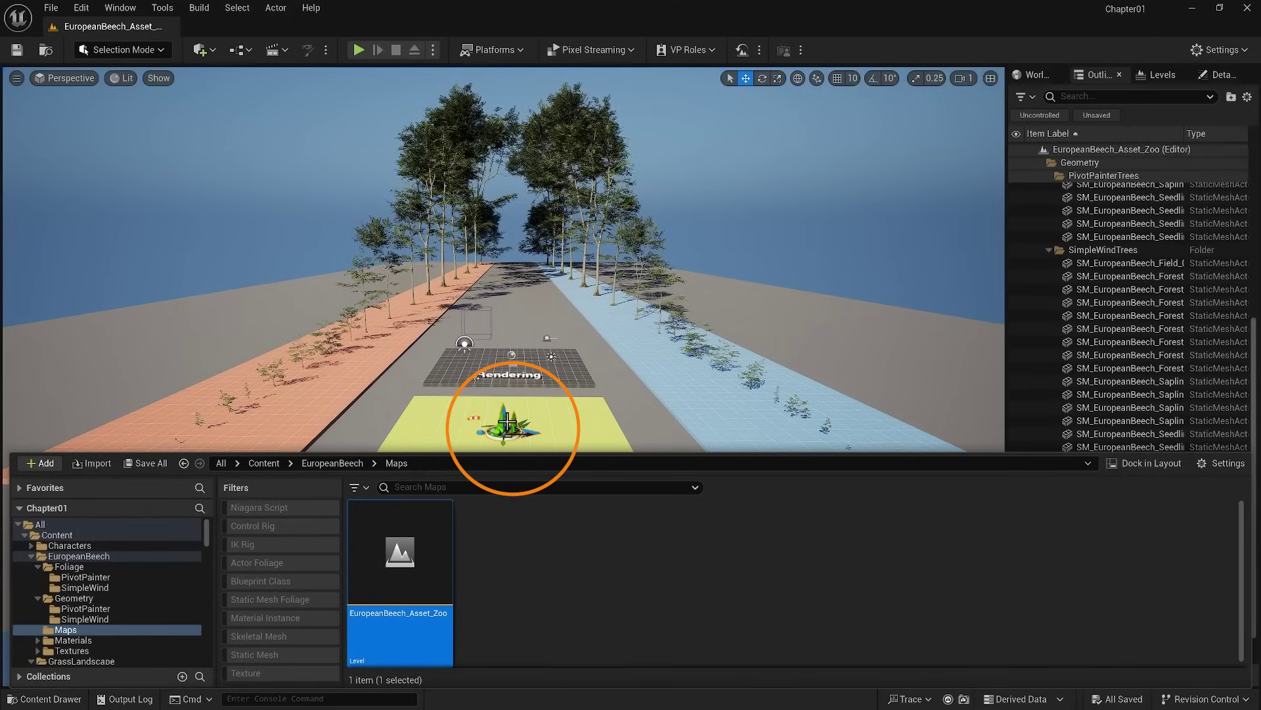
Reopen L_Abandoned_V05 from the Levels folder, paste the copied global foliage actor, and inspect it before returning to bookmark 1.
left_click(32, 557)
left_click(61, 629)
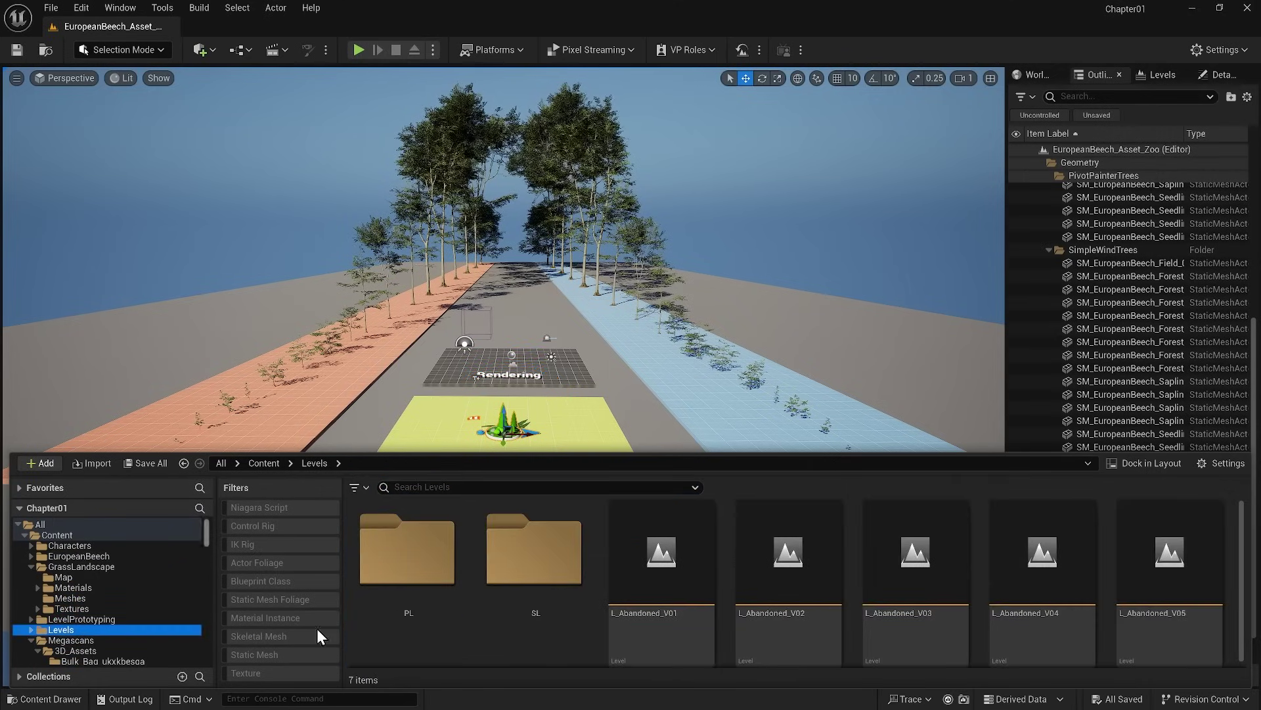
double_click(1169, 559)
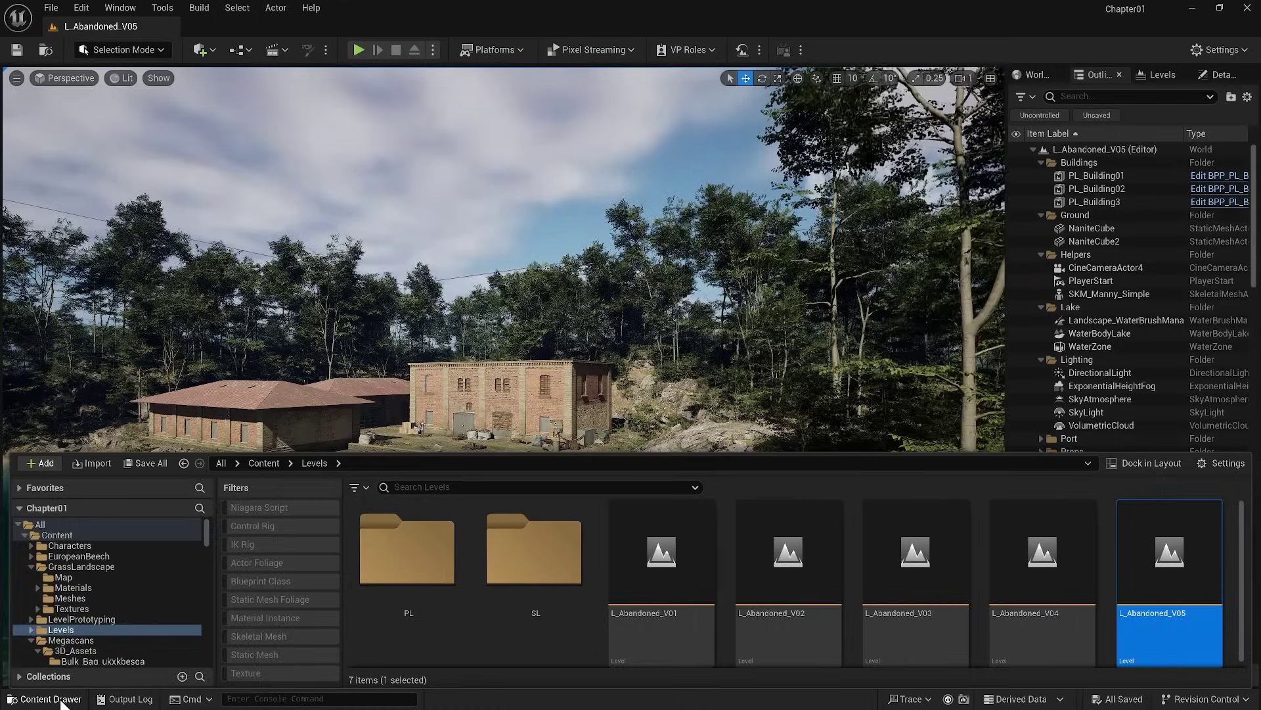
left_click(59, 699)
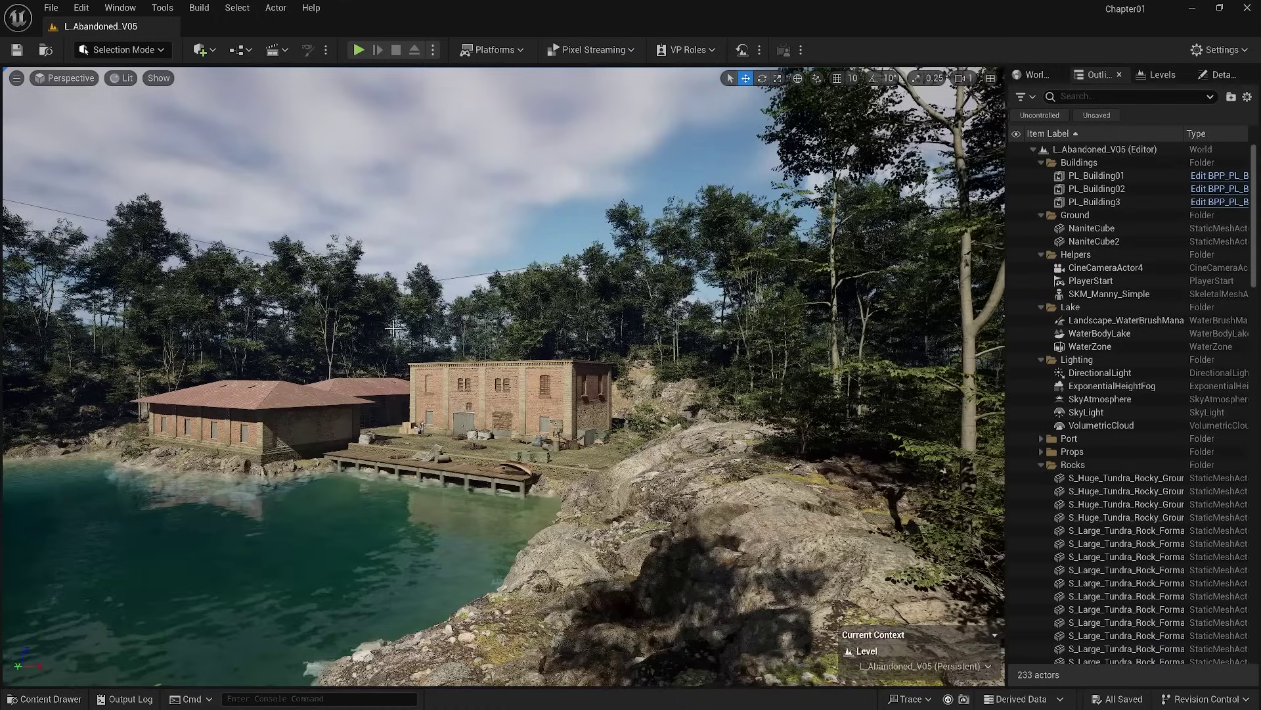
key("ctrl+v")
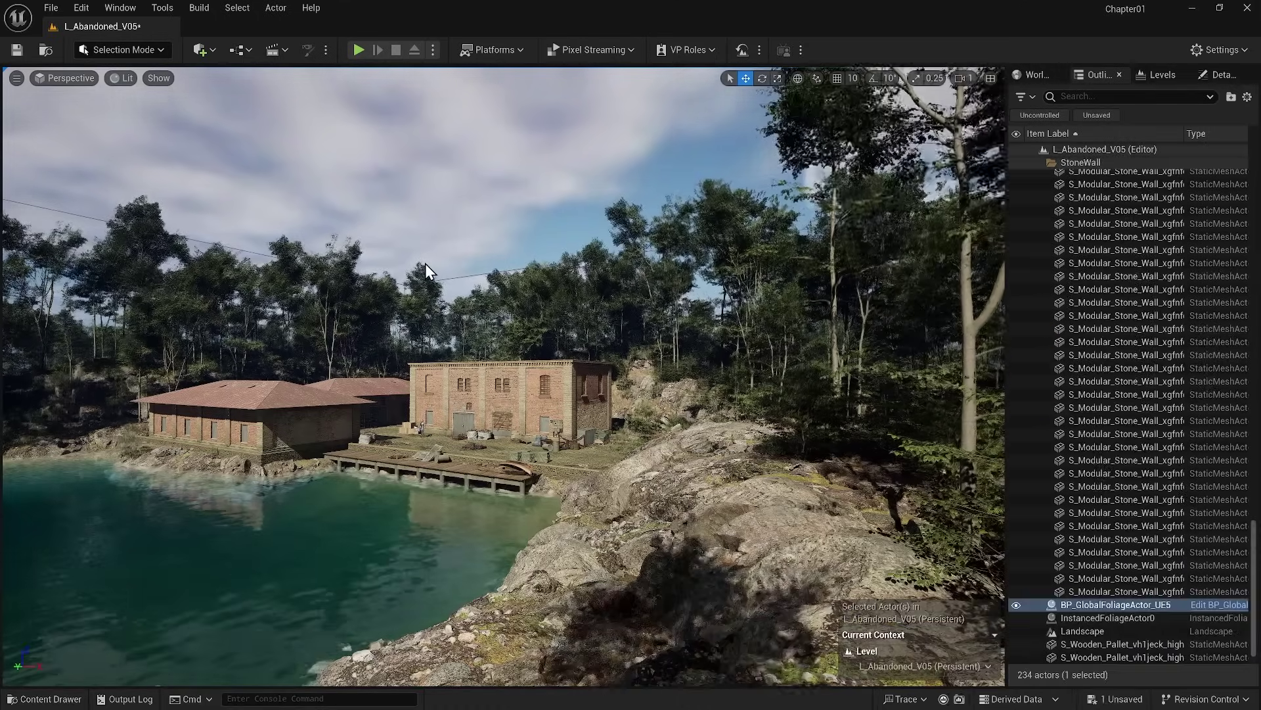
key("f")
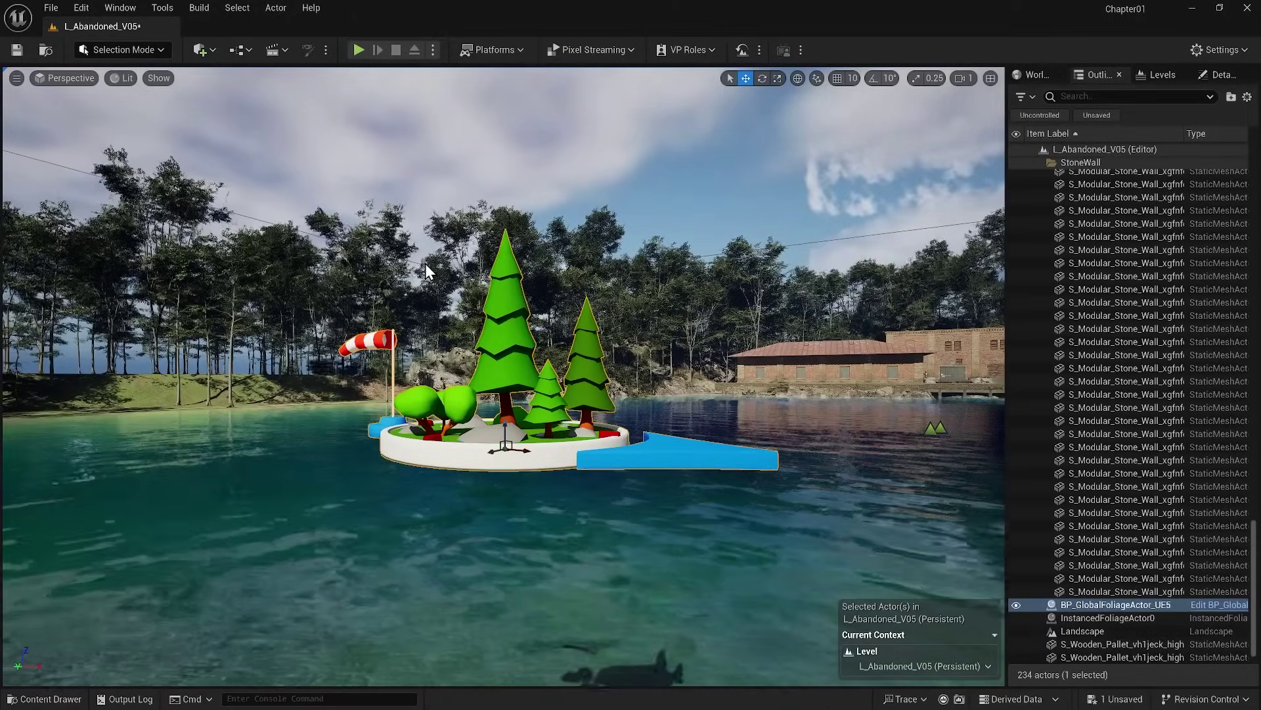
key("1")
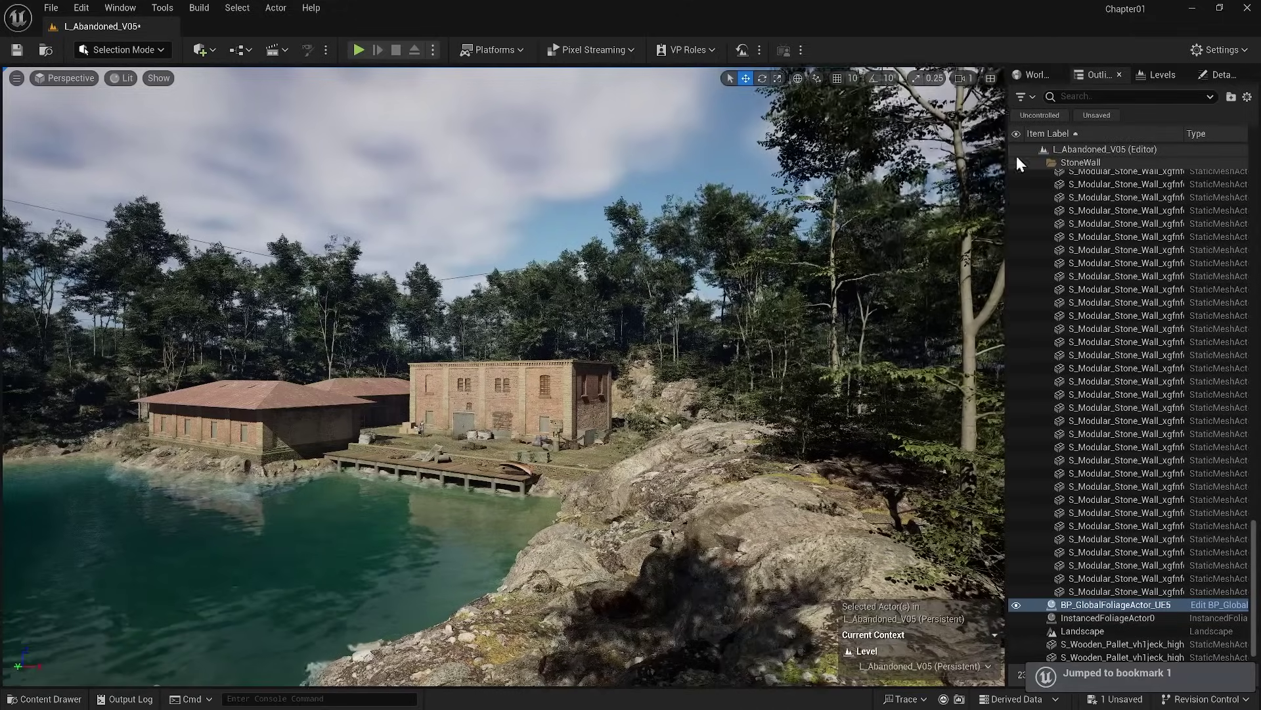
Set the Wind Strength of BP_GlobalFoliageActor_UE5 to 0.5.
left_click(1220, 76)
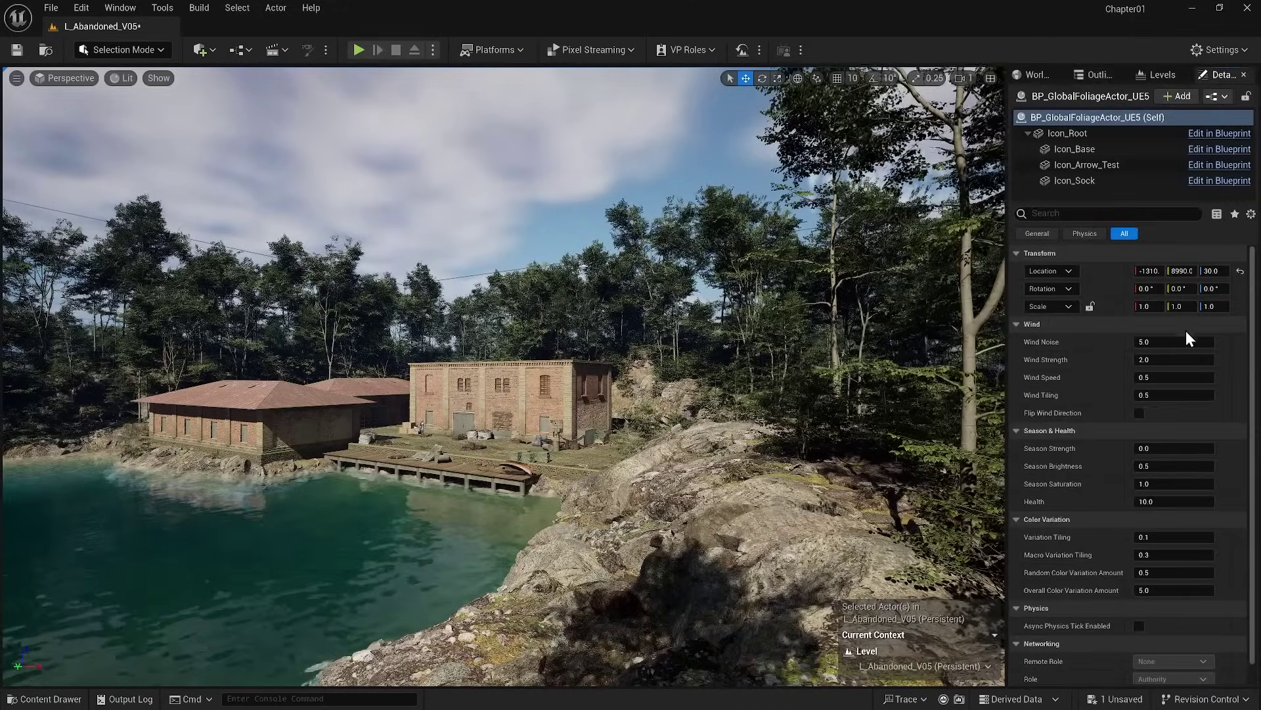
left_click(1160, 360)
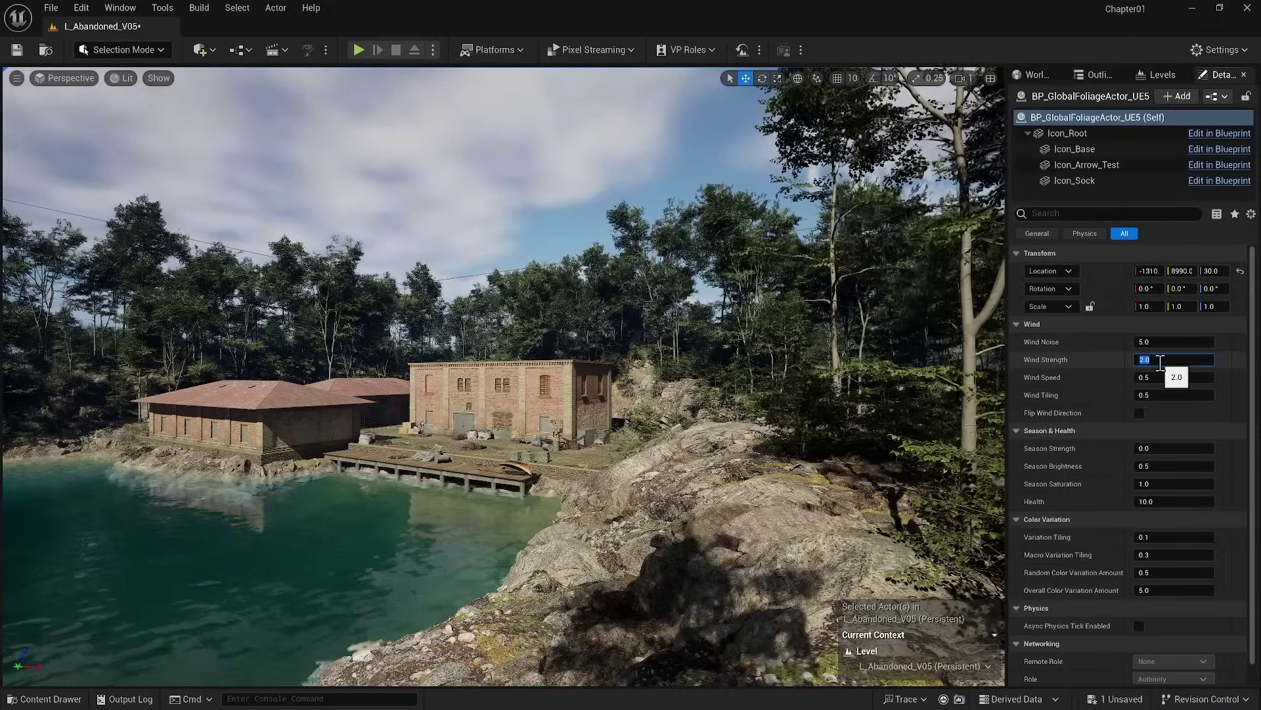
type("0.5")
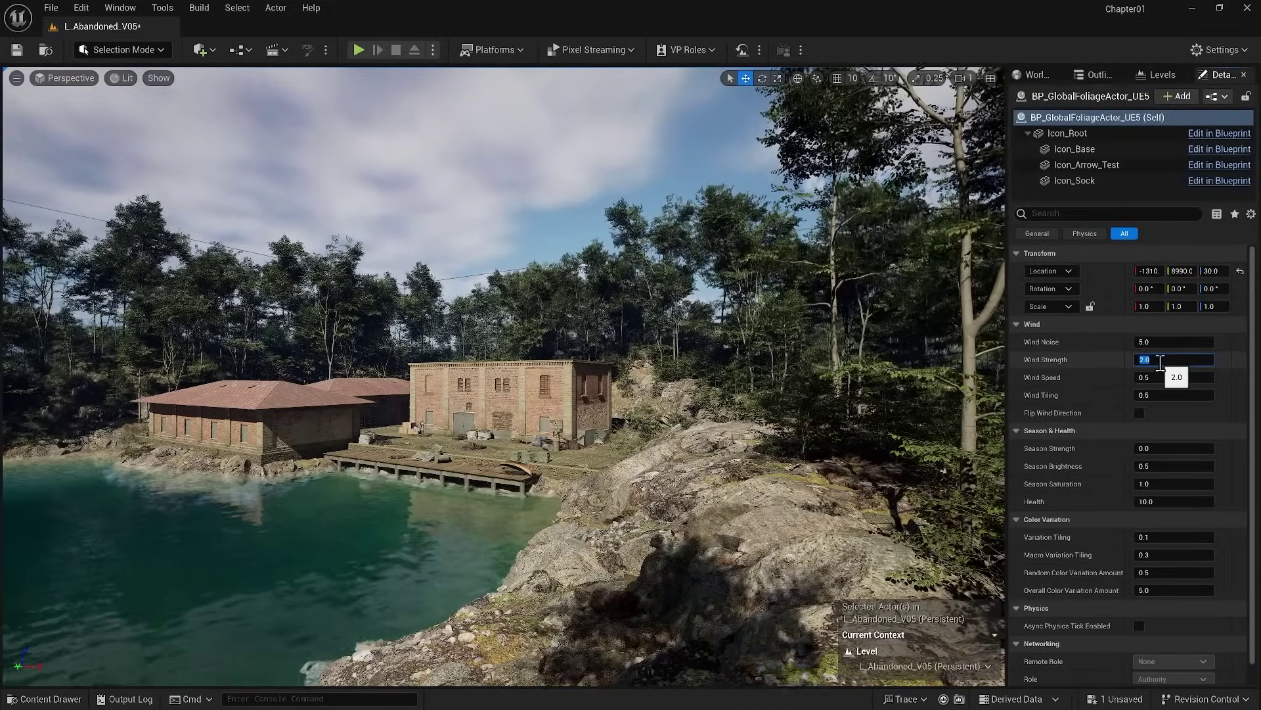
key("Return")
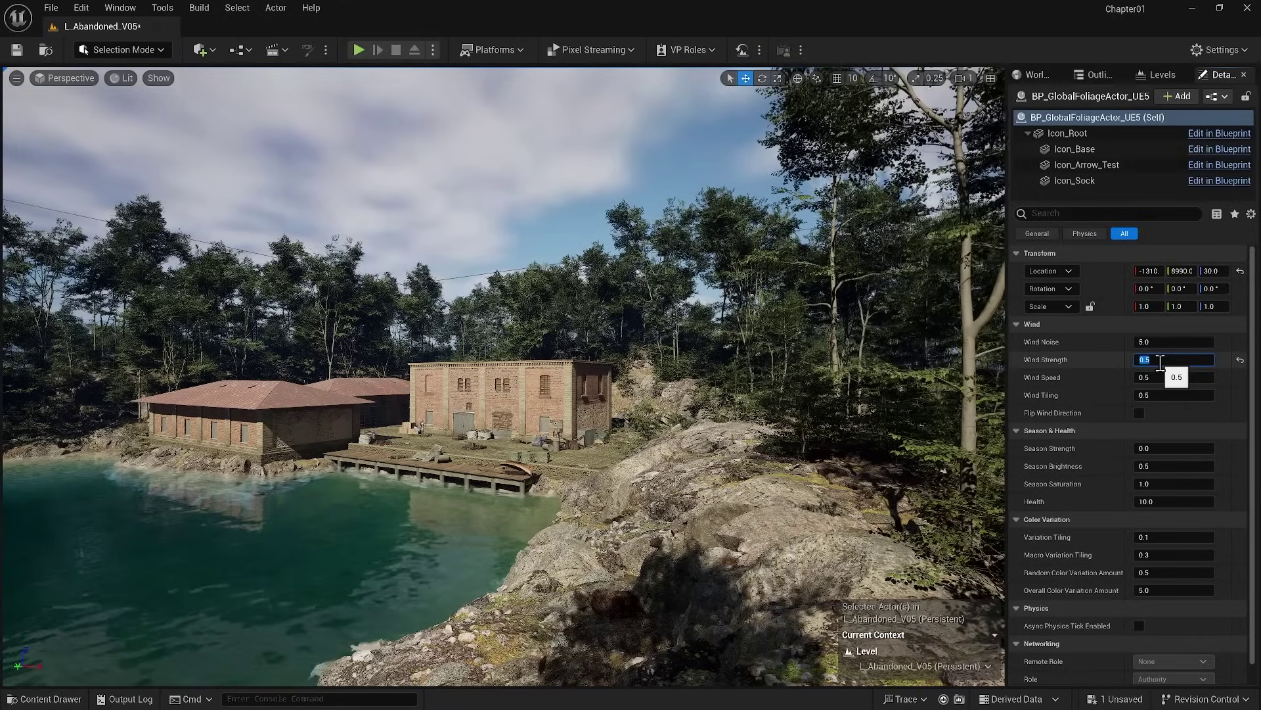
key("Return")
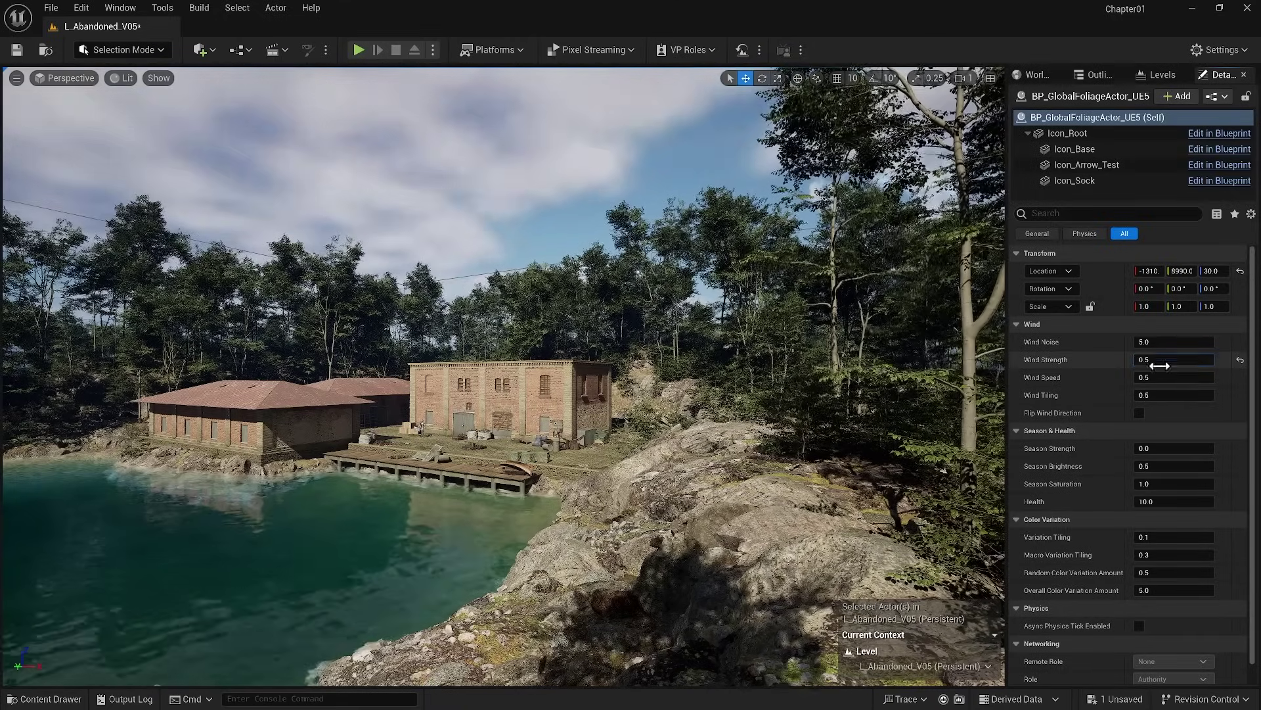
Try raising the Season Strength of BP_GlobalFoliageActor_UE5 to about 1.58.
left_click(1154, 448)
type("0.972")
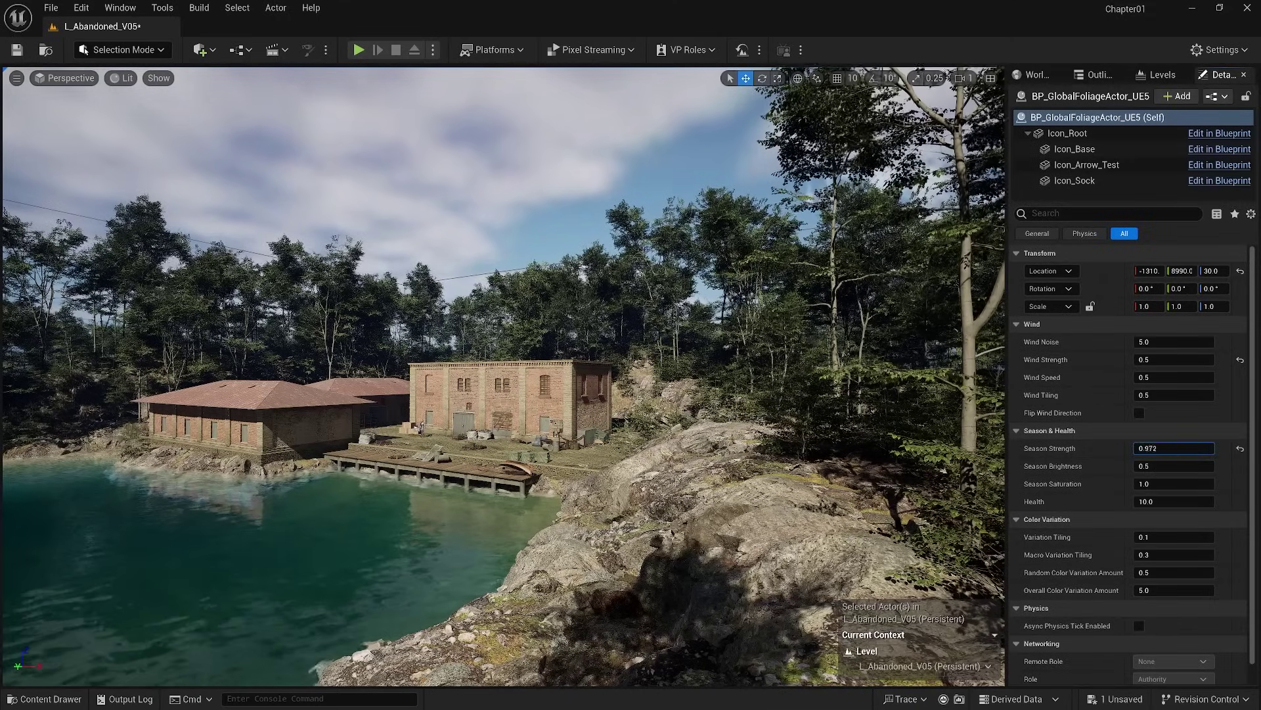
left_click_drag(1169, 448, 439, 269)
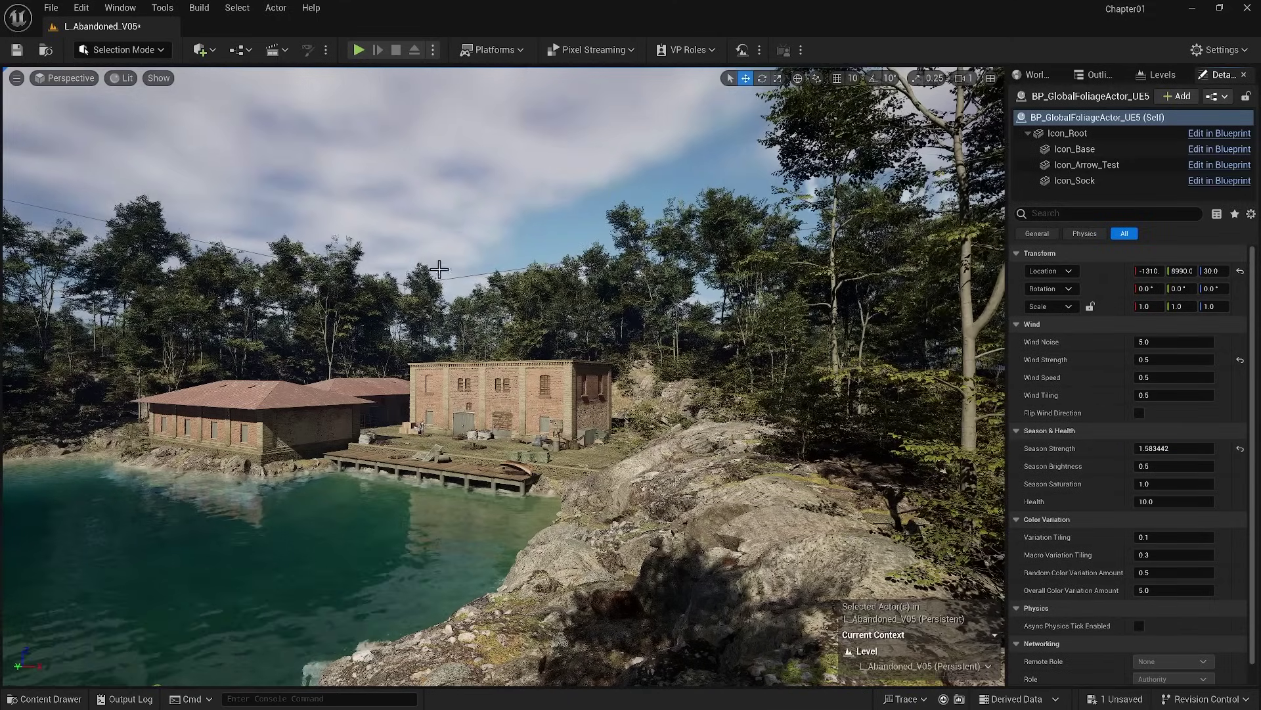
Using the Unlit view, set the foliage actor's Season Strength to about 1.62, then restore the Lit view and deselect the actor.
left_click(124, 78)
left_click(155, 148)
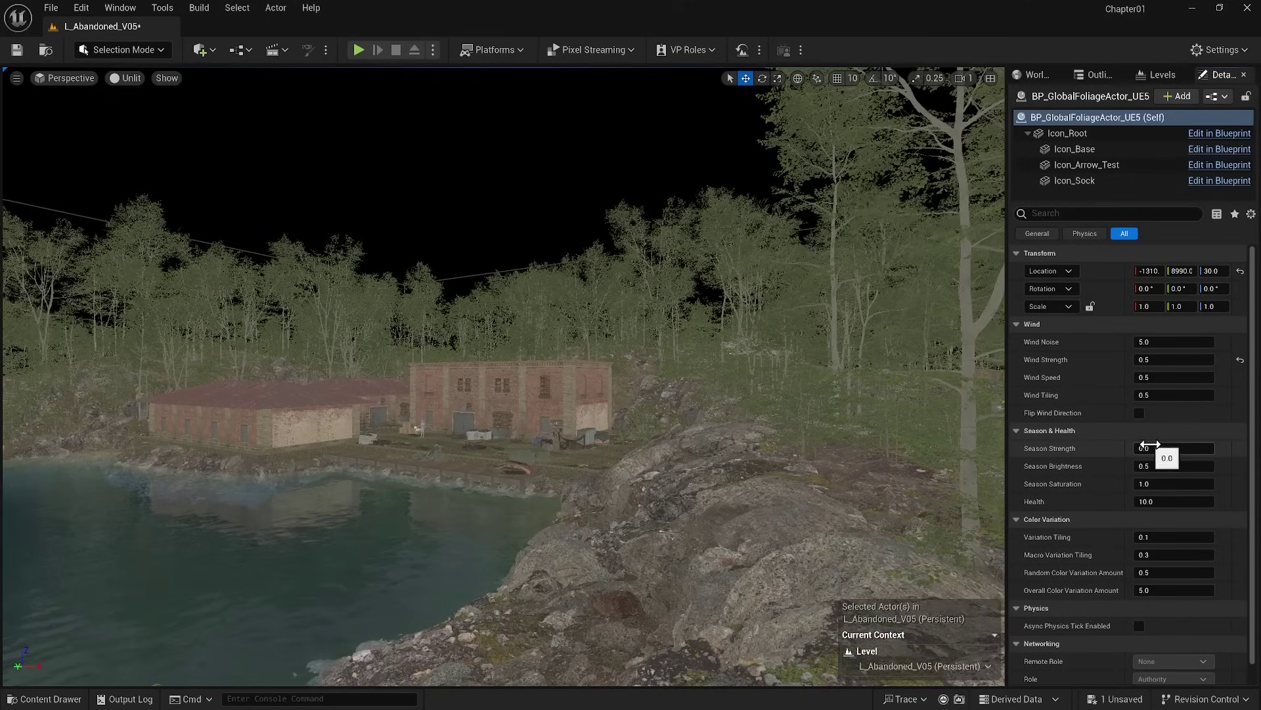
left_click_drag(1150, 445, 1162, 447)
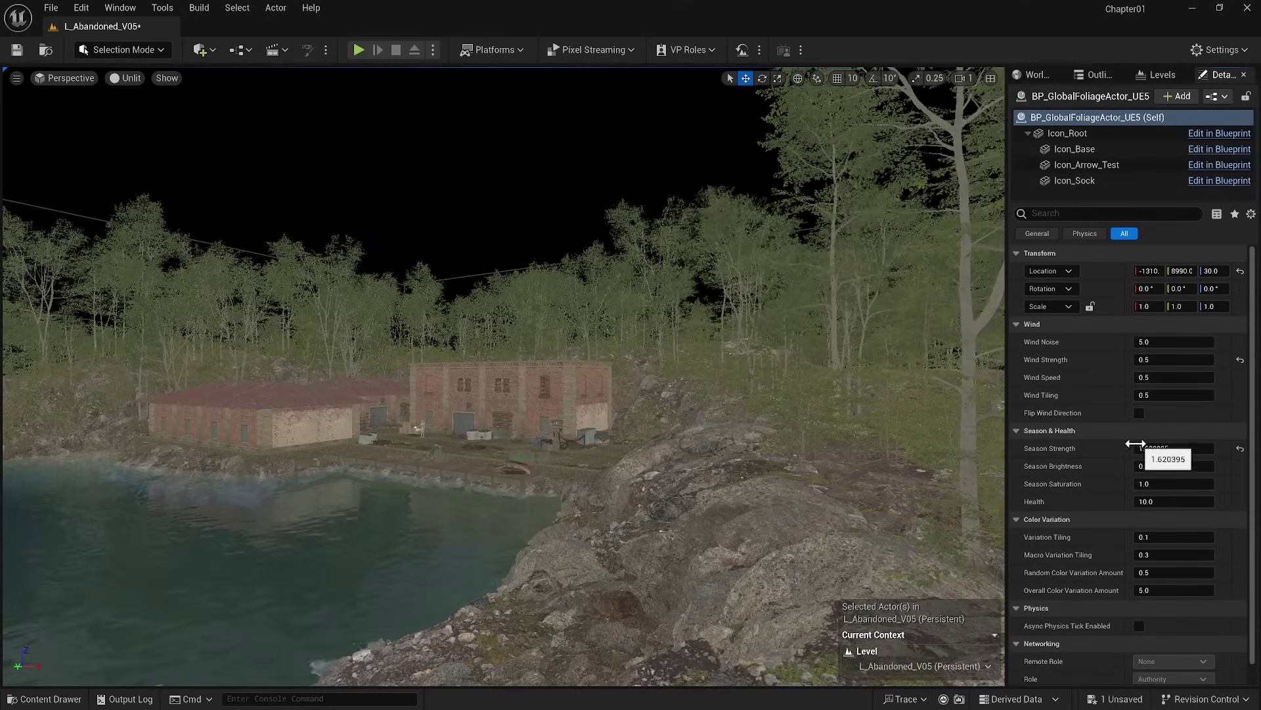
left_click(123, 77)
left_click(155, 127)
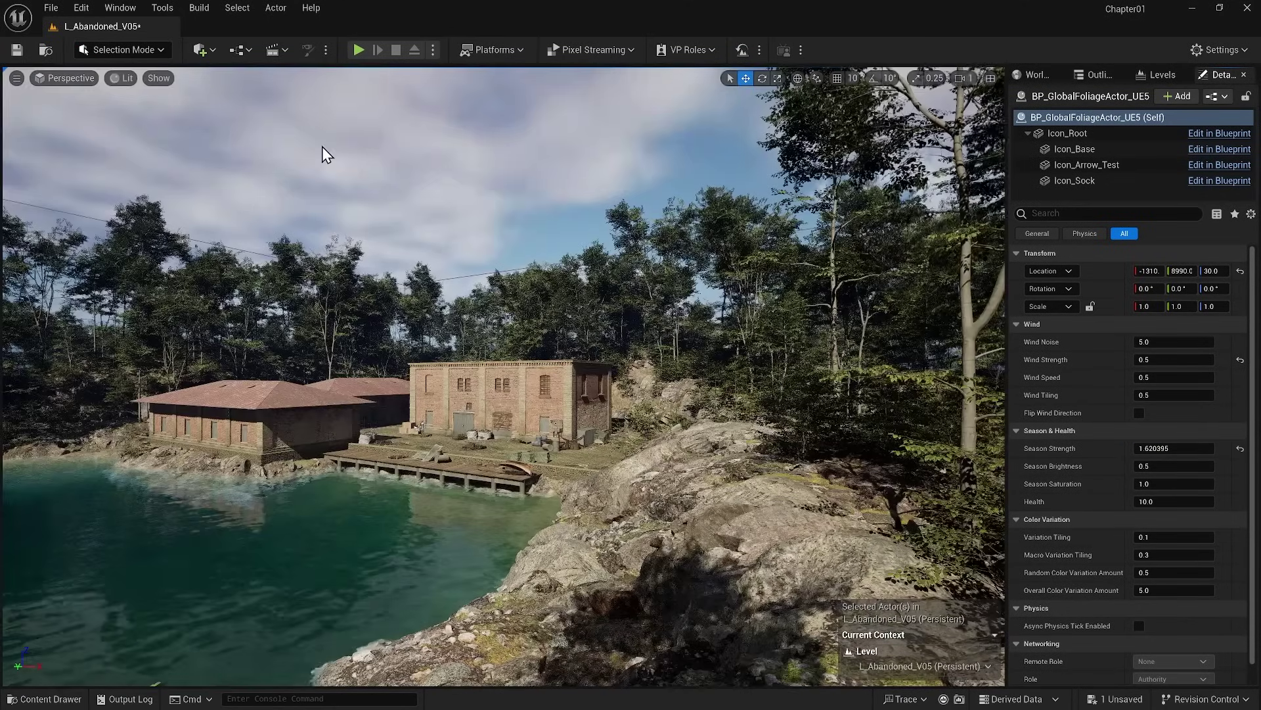
left_click(323, 148)
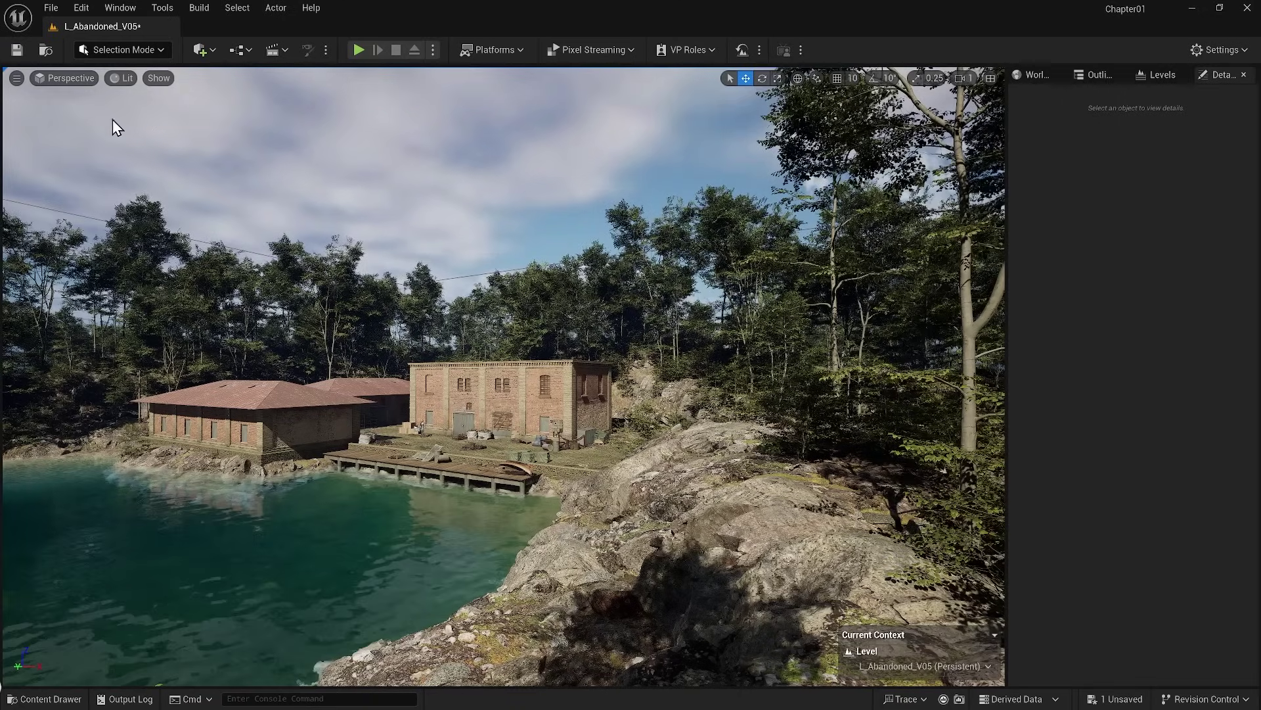
Open Quixel Bridge, search its 3D Plants for Wiljearqx, and add the matching plant to the favorites.
left_click(200, 50)
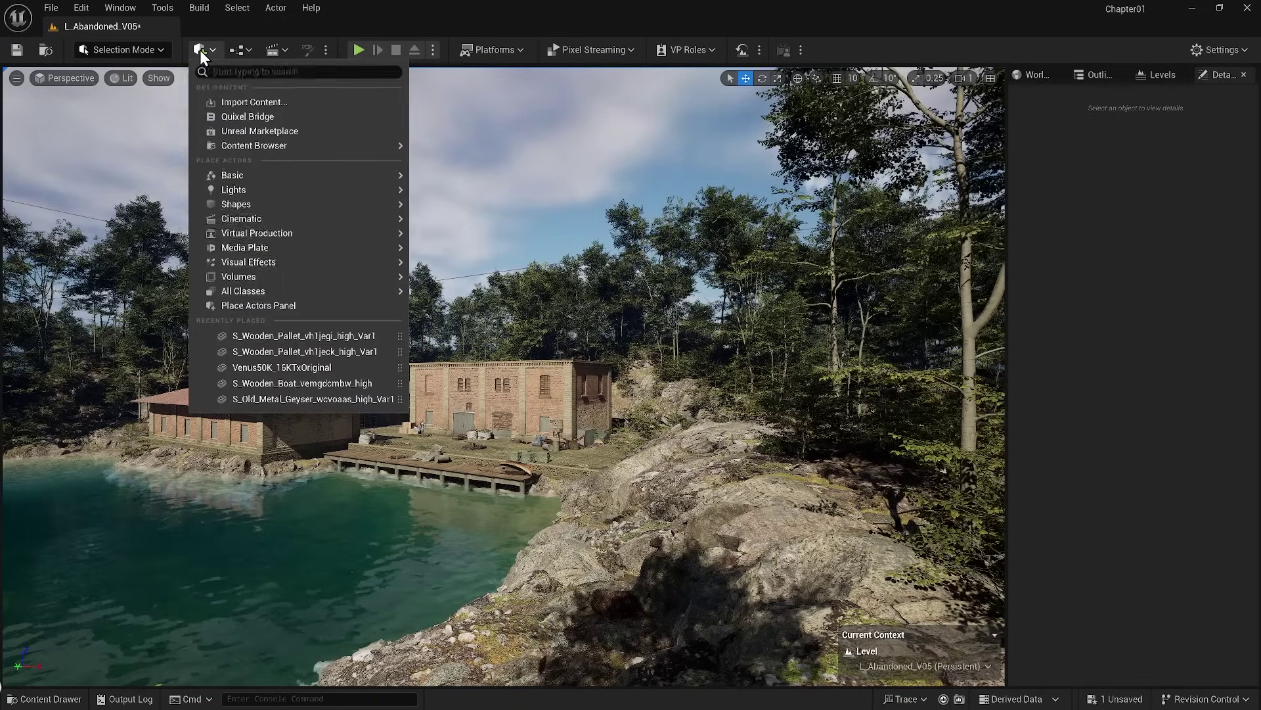
left_click(236, 115)
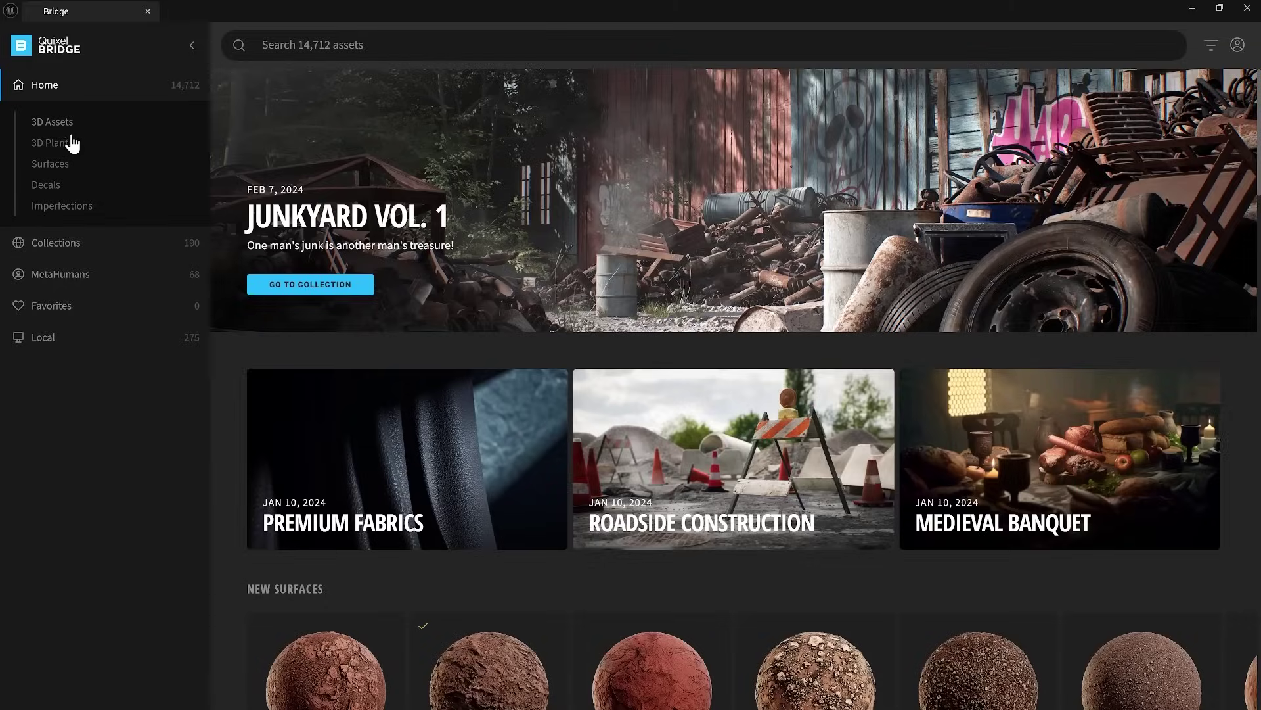
left_click(63, 146)
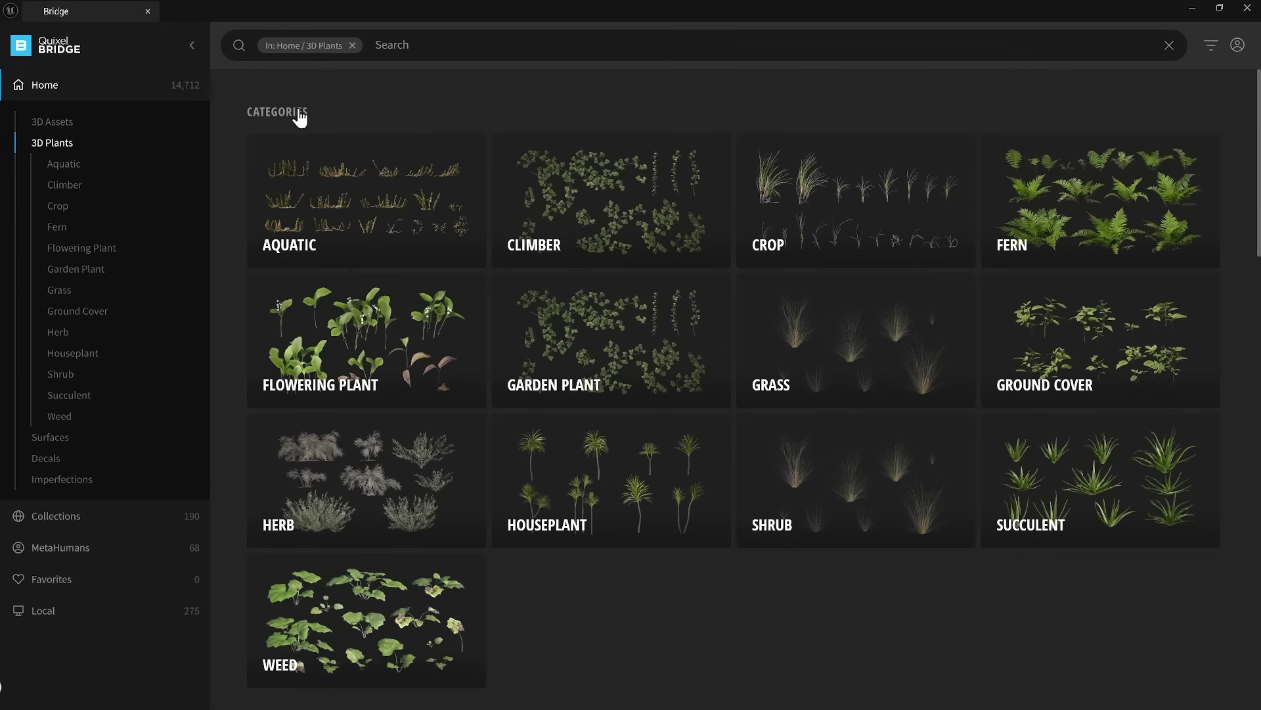
left_click(384, 46)
type("Wiljearqx")
key("Return")
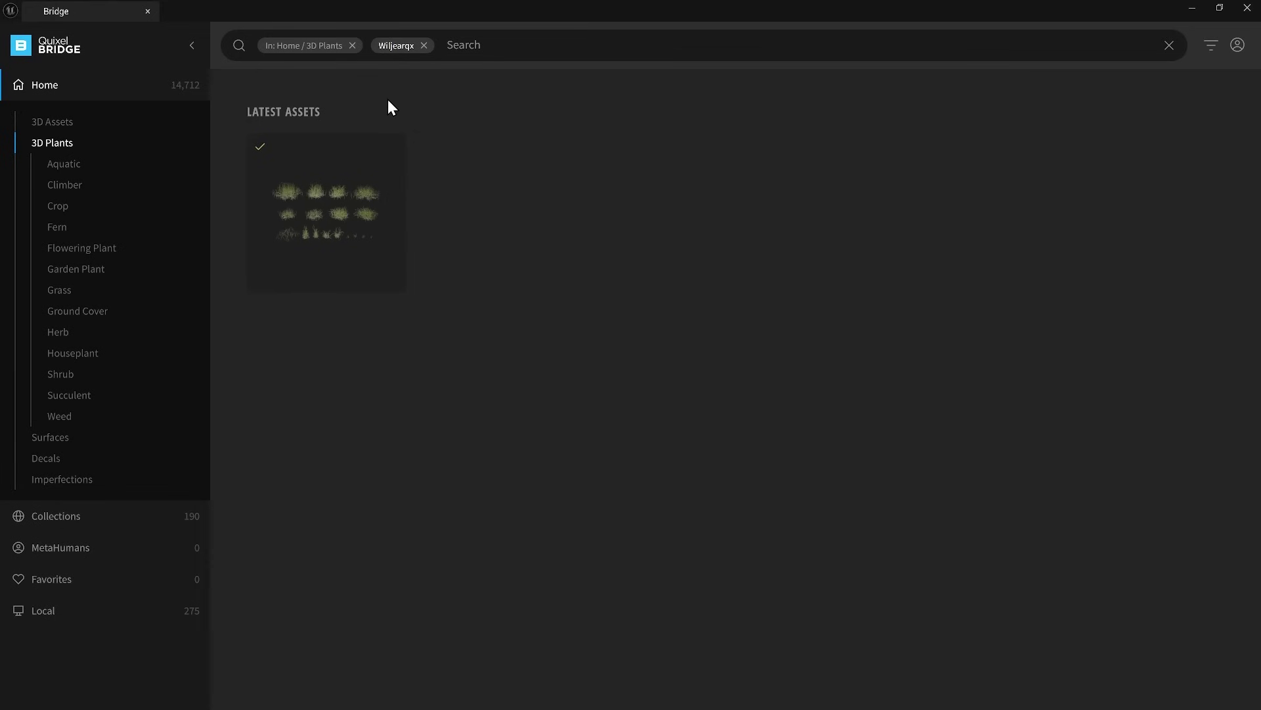
mouse_move(392, 281)
Search the 3D Plants for Wkekfjlia and add Bog Bilberry to the favorites.
left_click(384, 46)
type("Wkekfjlia")
key("Return")
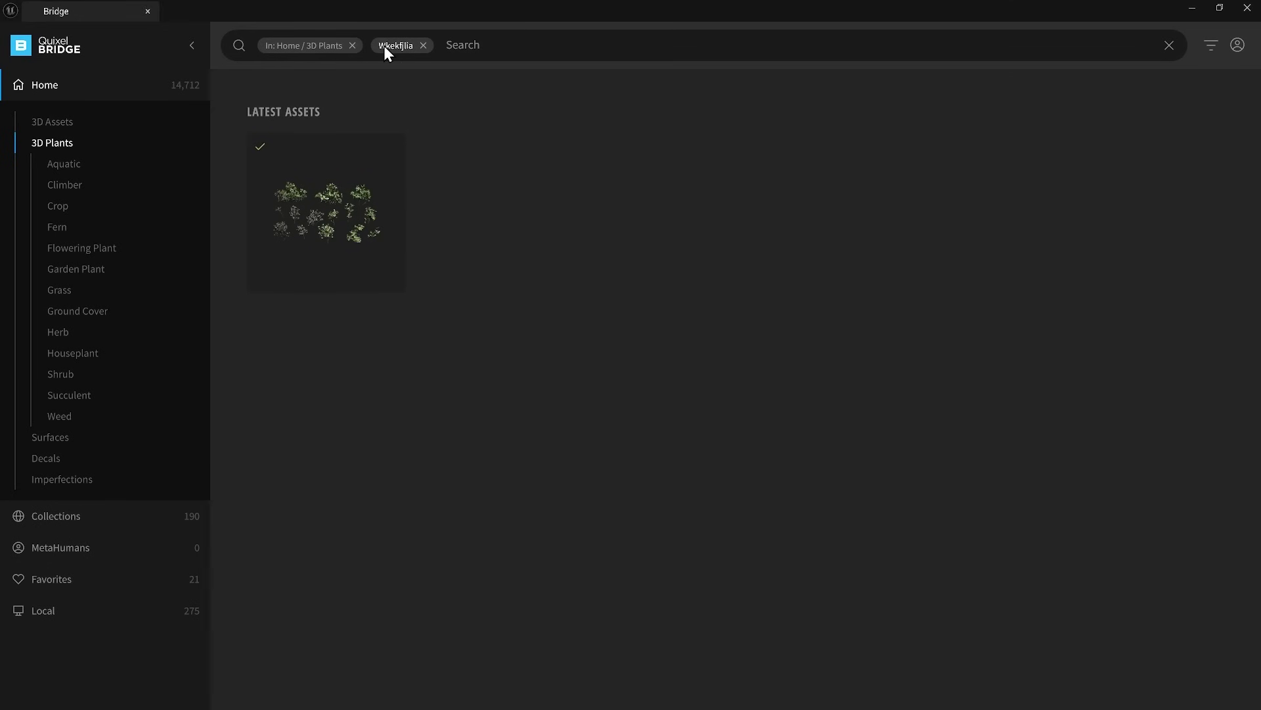
mouse_move(388, 282)
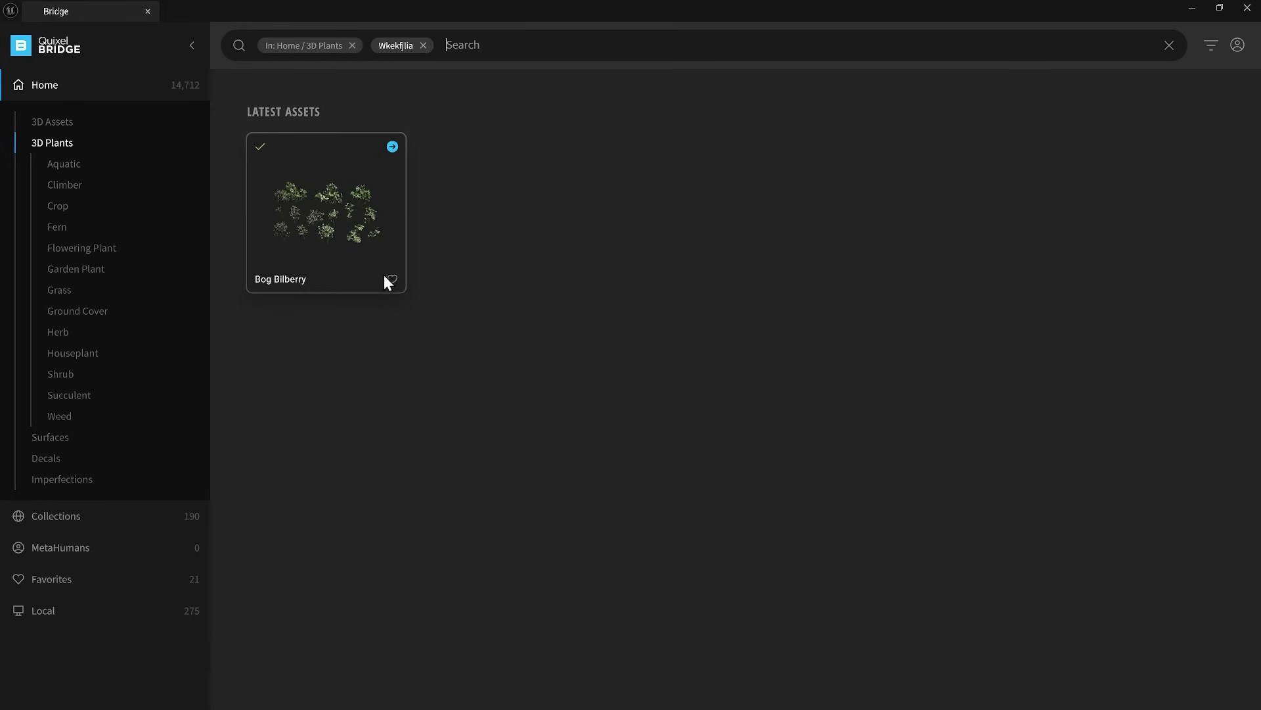
Clear the 3D Plants search, look up Vcljbb1iw across all assets, and add Small Stones Pack to the favorites.
left_click(423, 45)
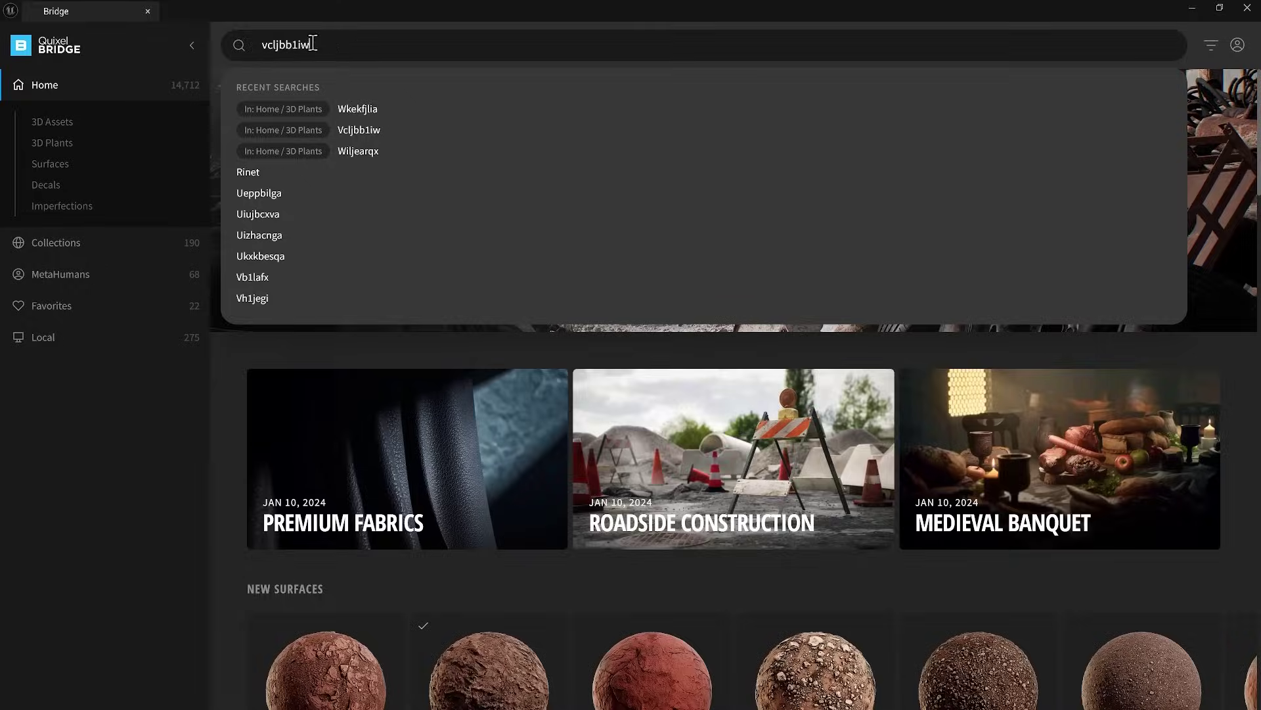
key("Return")
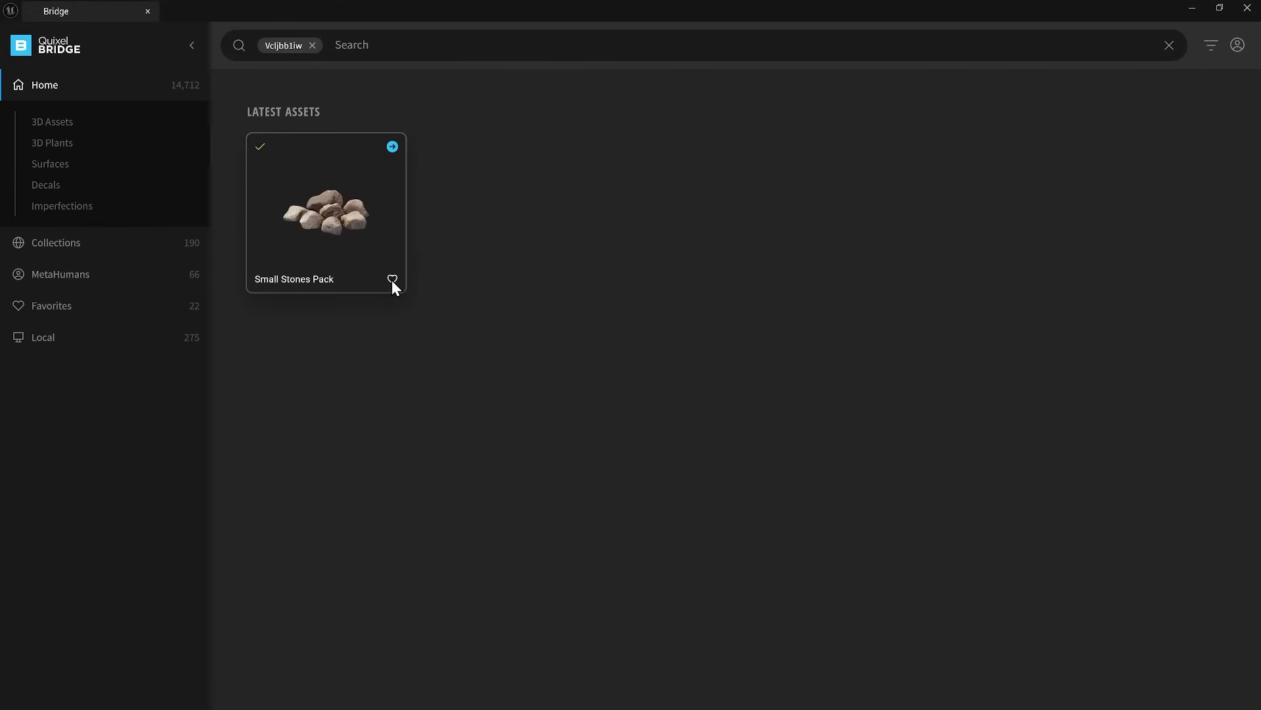
left_click(392, 279)
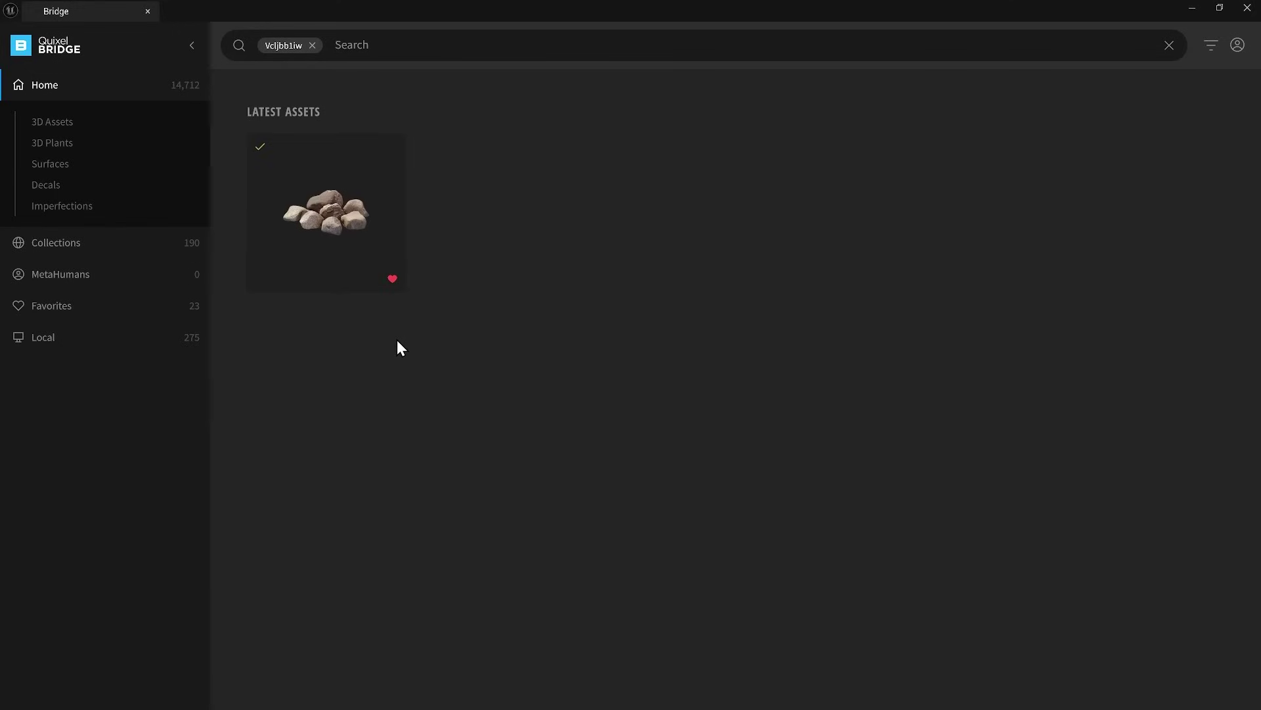
From the favorites, download Bog Bilberry at High Quality and add it to the project, then return to the favorites list.
left_click(69, 307)
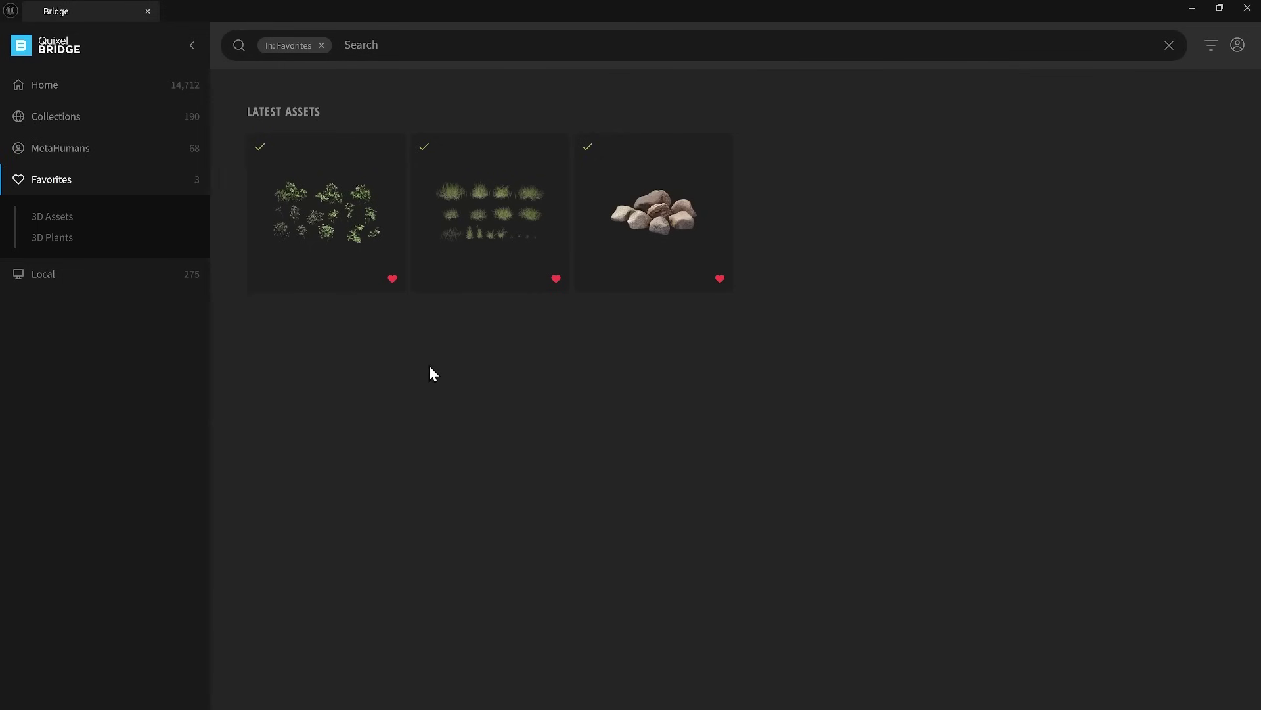
left_click(355, 255)
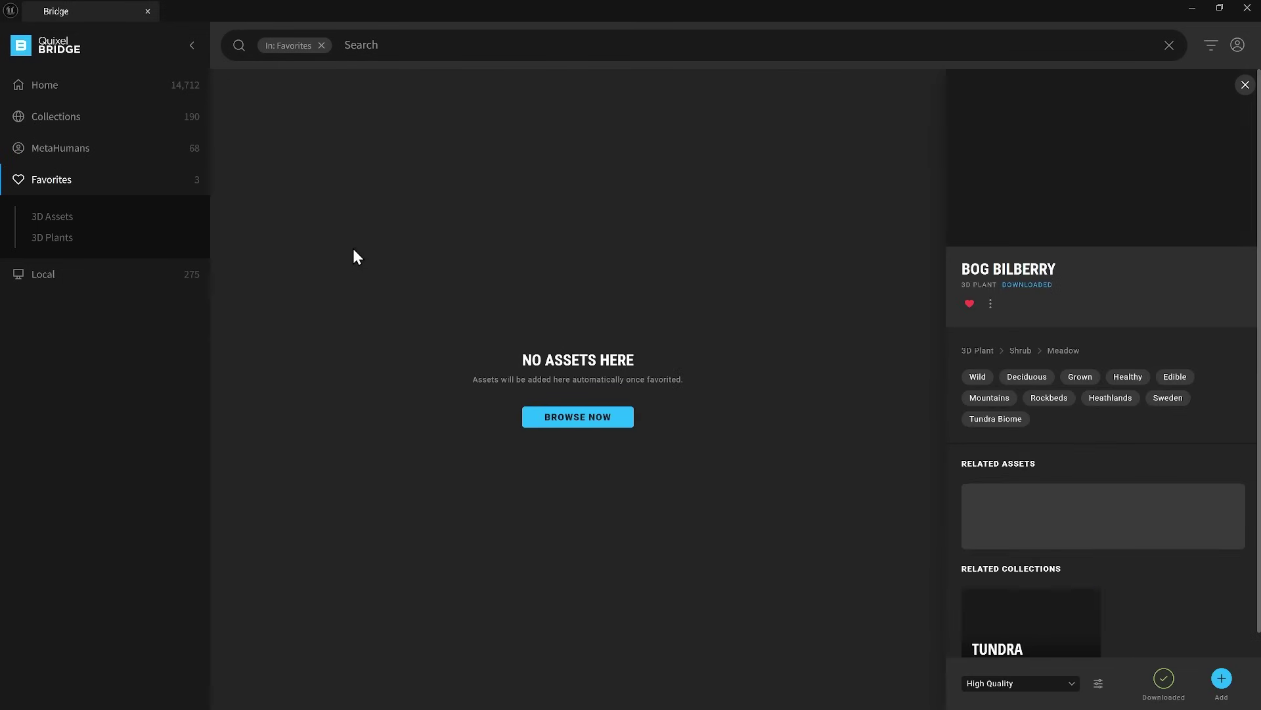
left_click(1021, 683)
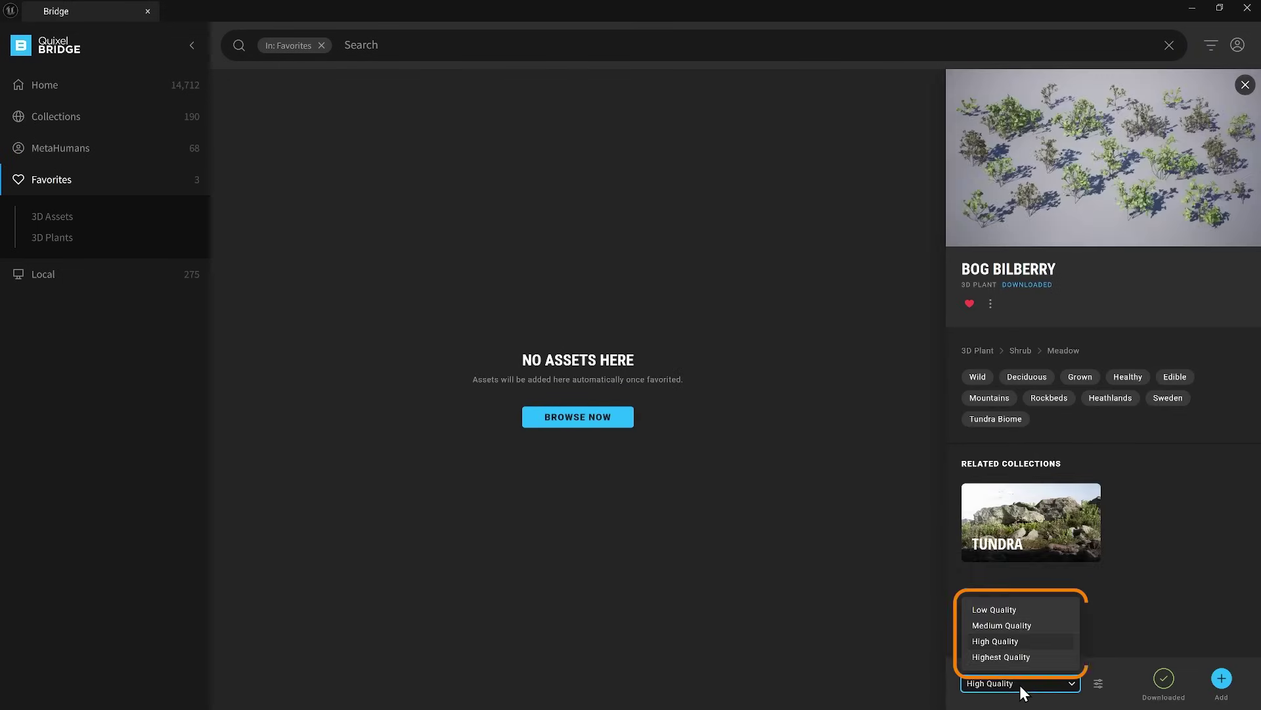
left_click(1018, 638)
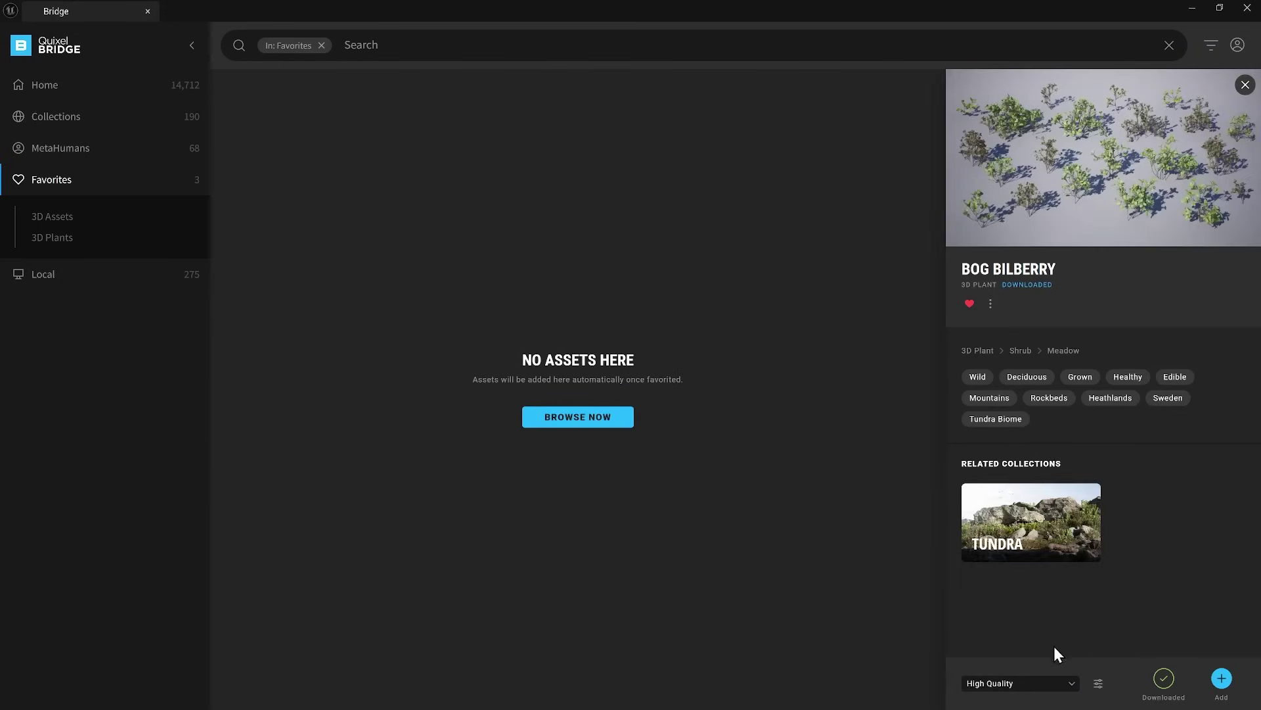
left_click(1164, 678)
left_click(1222, 678)
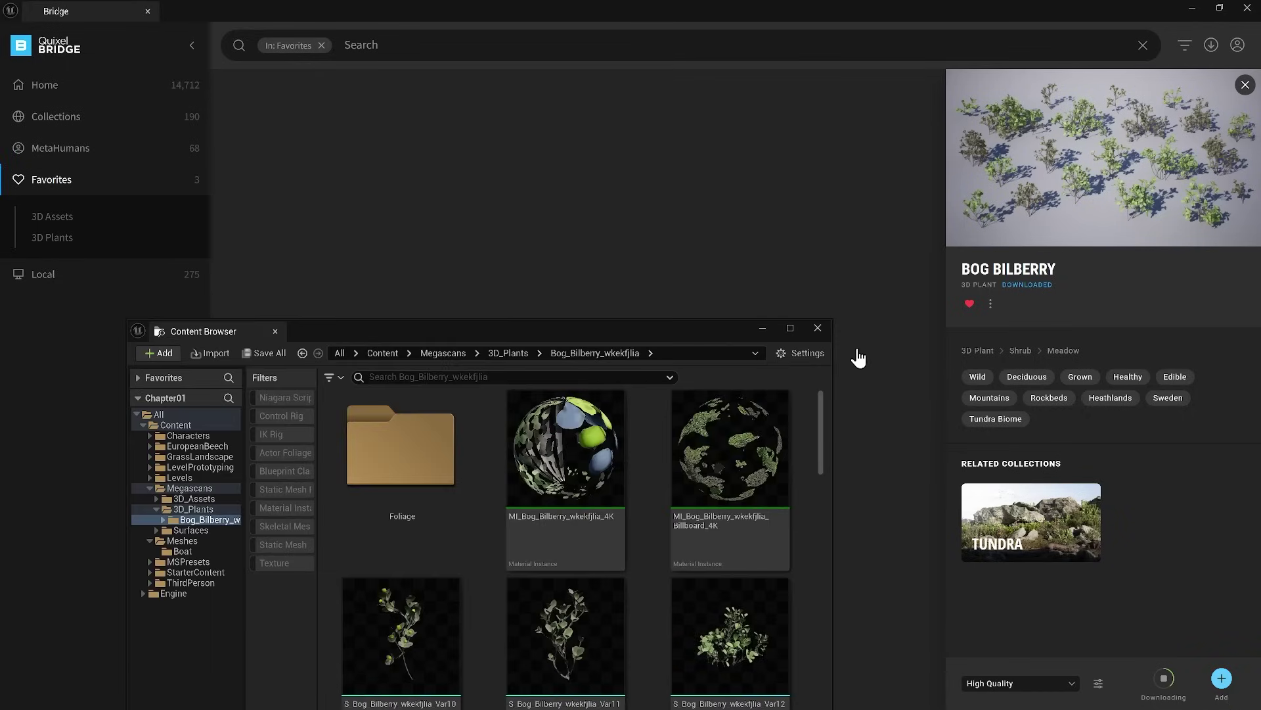
left_click(818, 327)
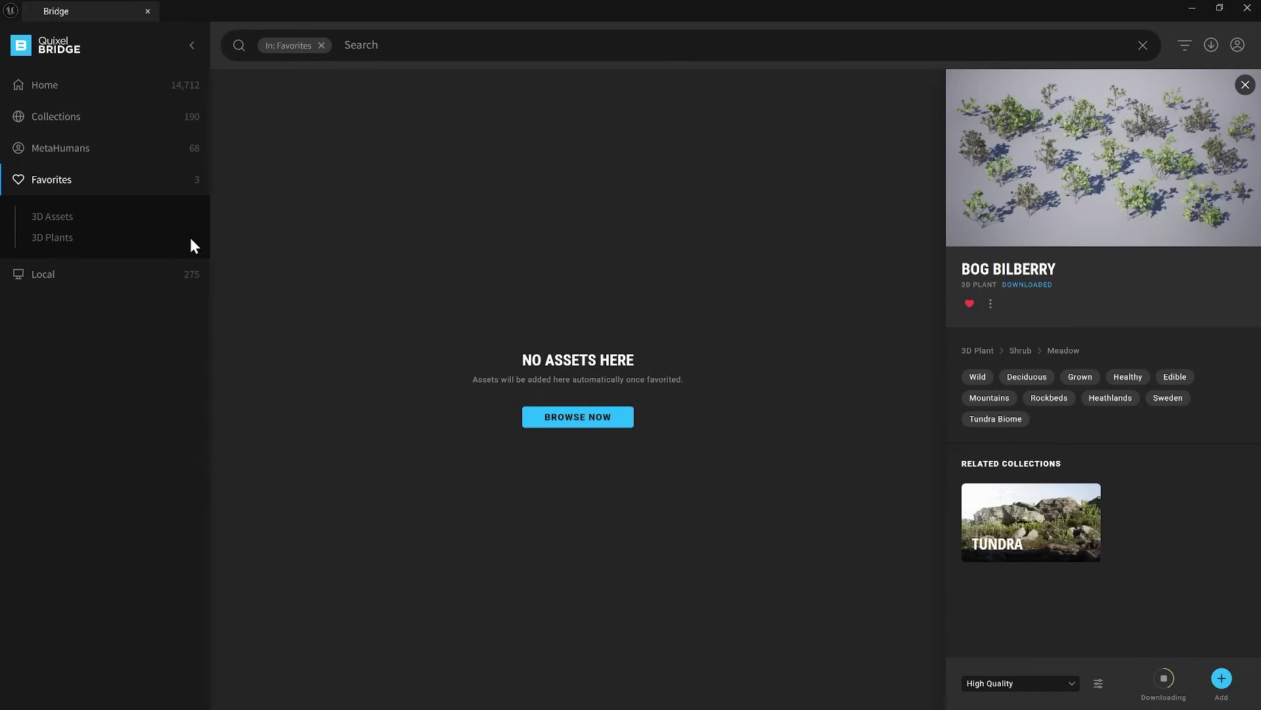
left_click(59, 186)
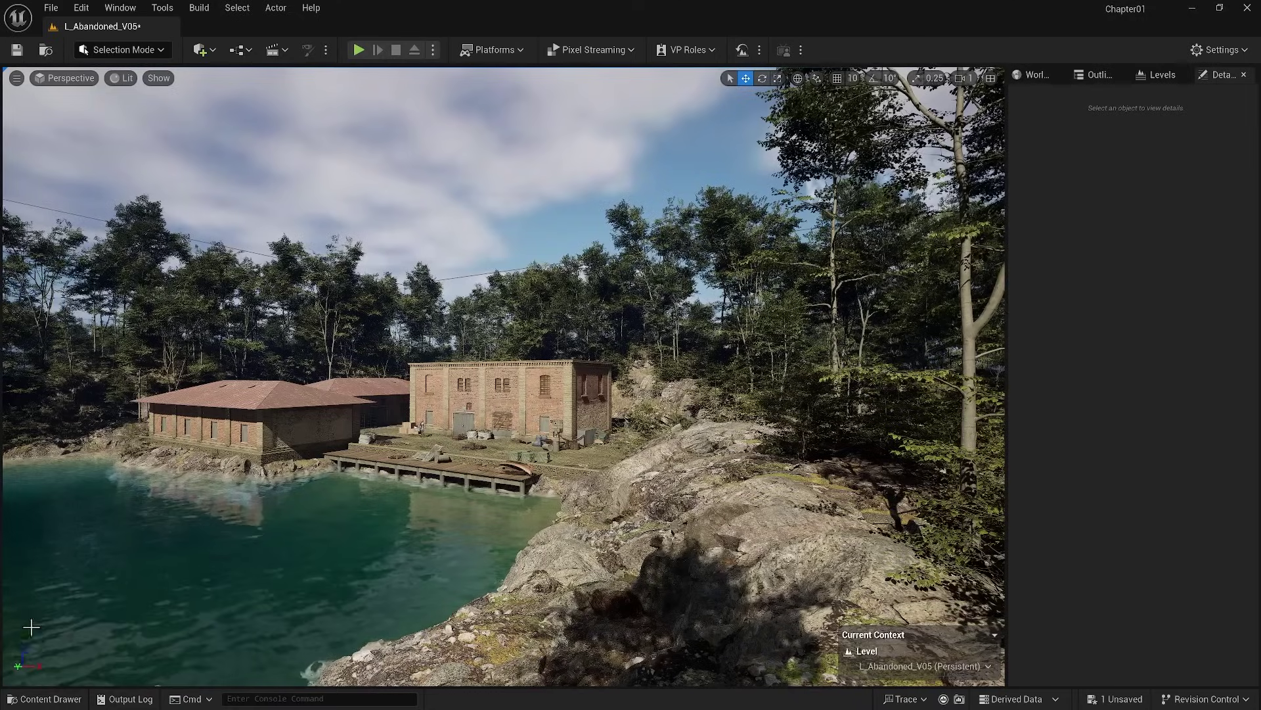
Open the S_Bog_Bilberry_wkekfjlia_Var10_lod0 static mesh from Megascans/3D_Plants/Bog_Bilberry_wkekfjlia in the level's project content.
left_click(46, 702)
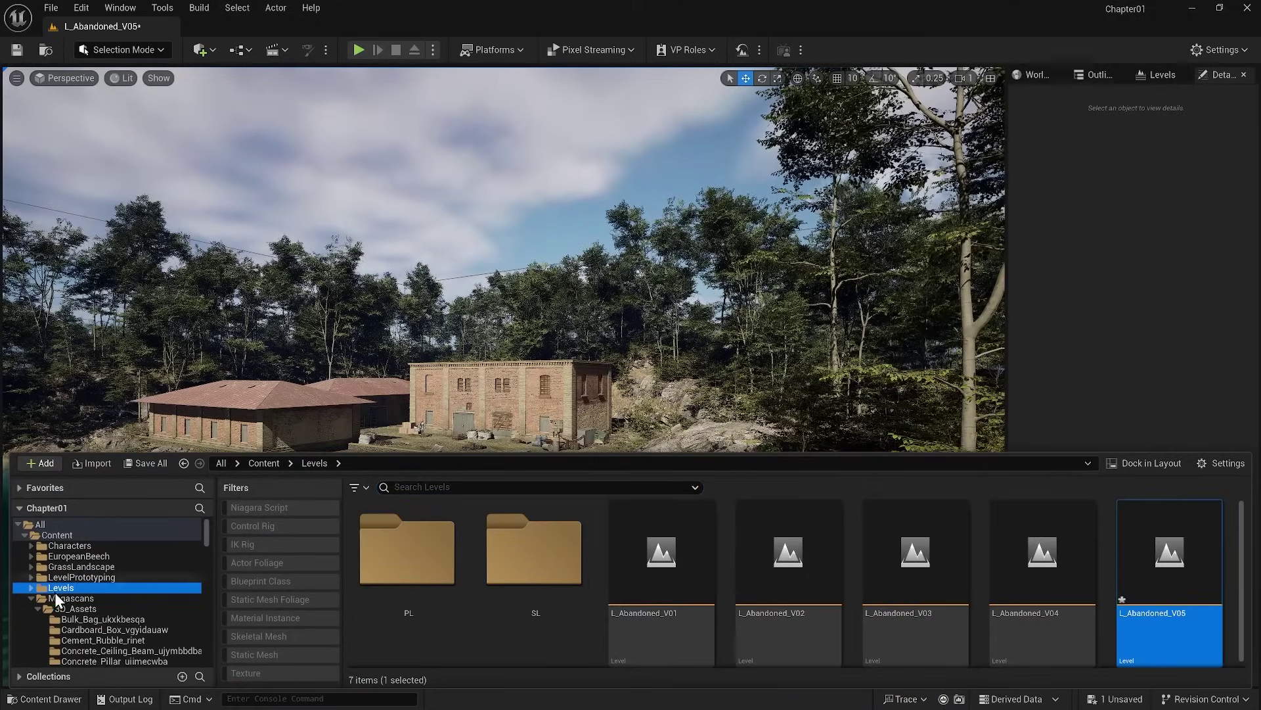
left_click(56, 598)
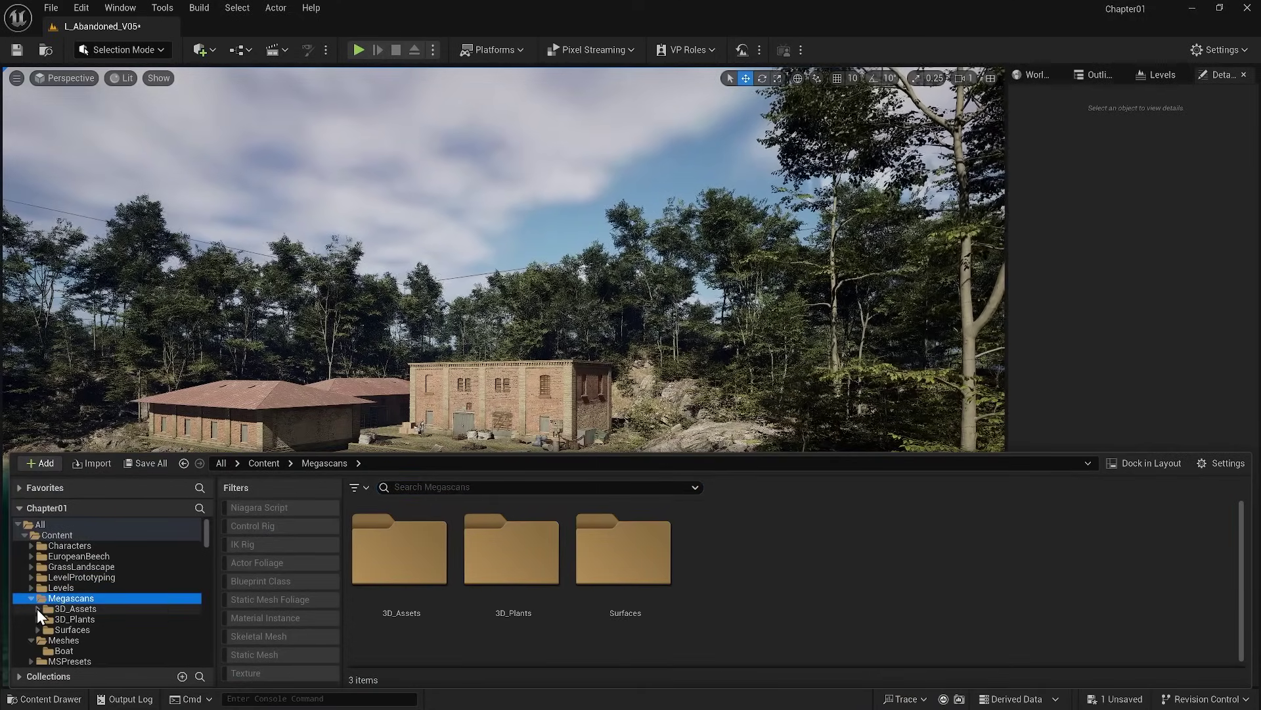
left_click(76, 620)
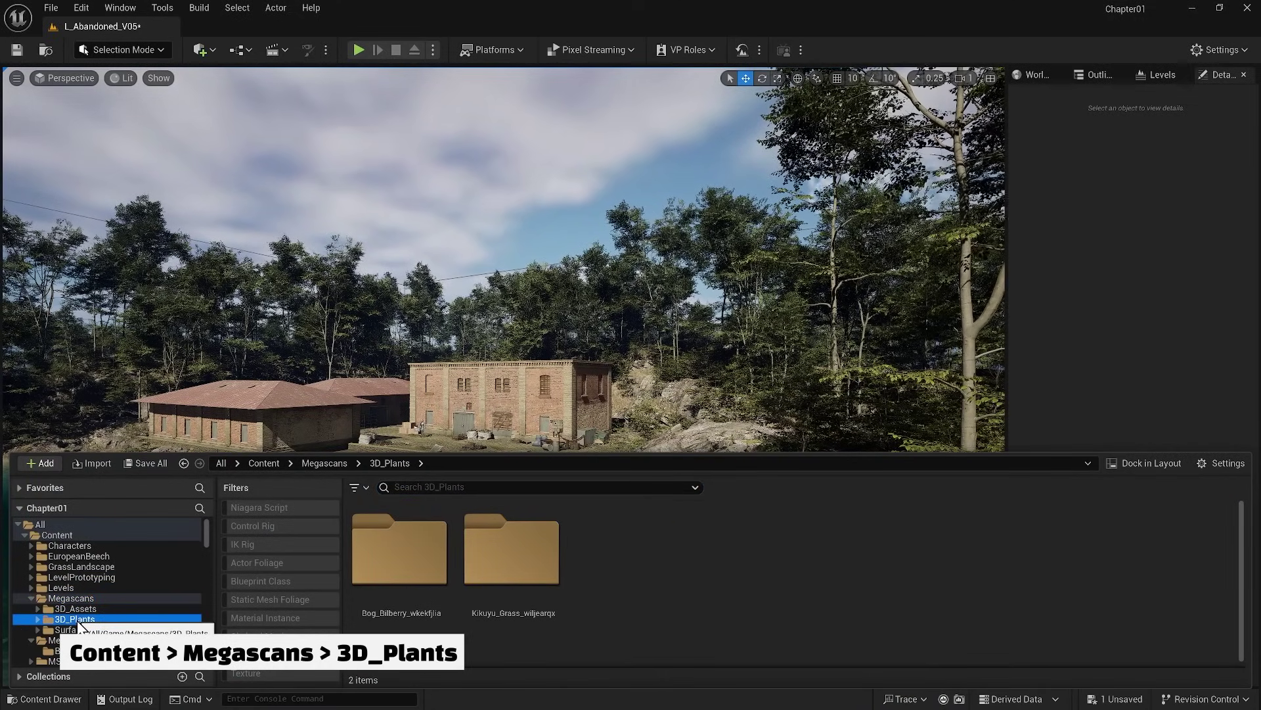
left_click(37, 620)
left_click(131, 630)
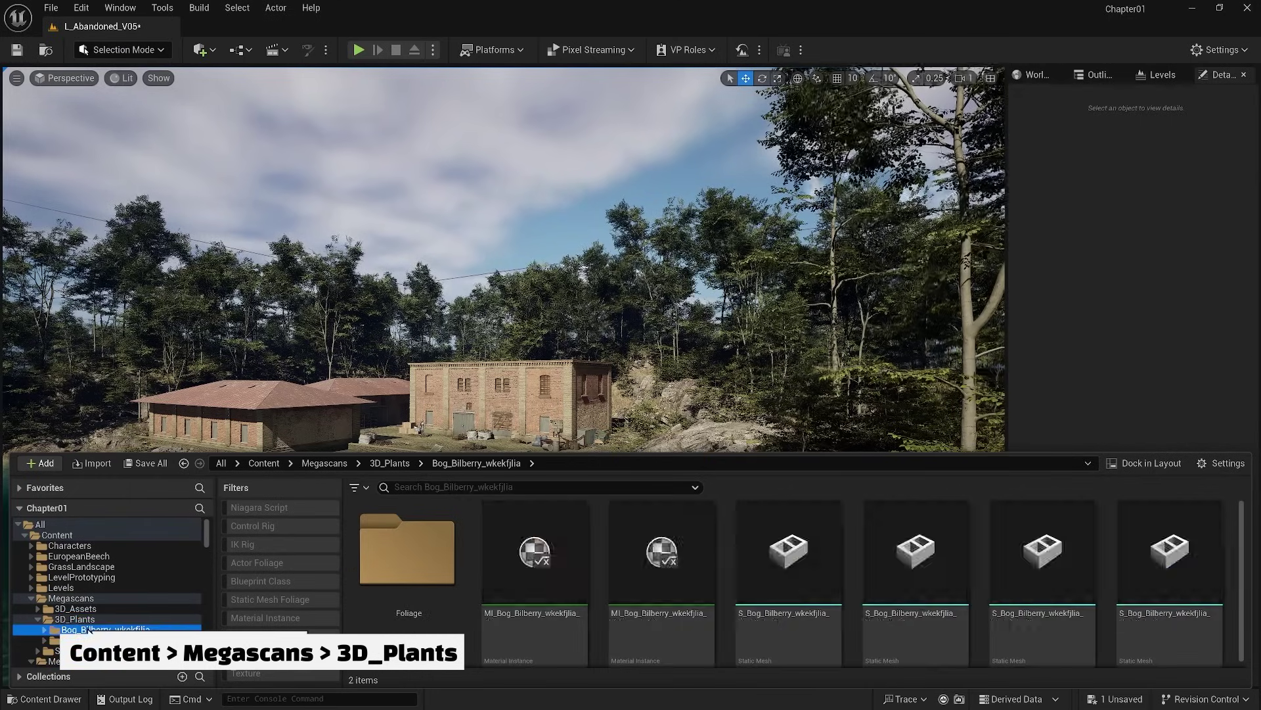
double_click(788, 628)
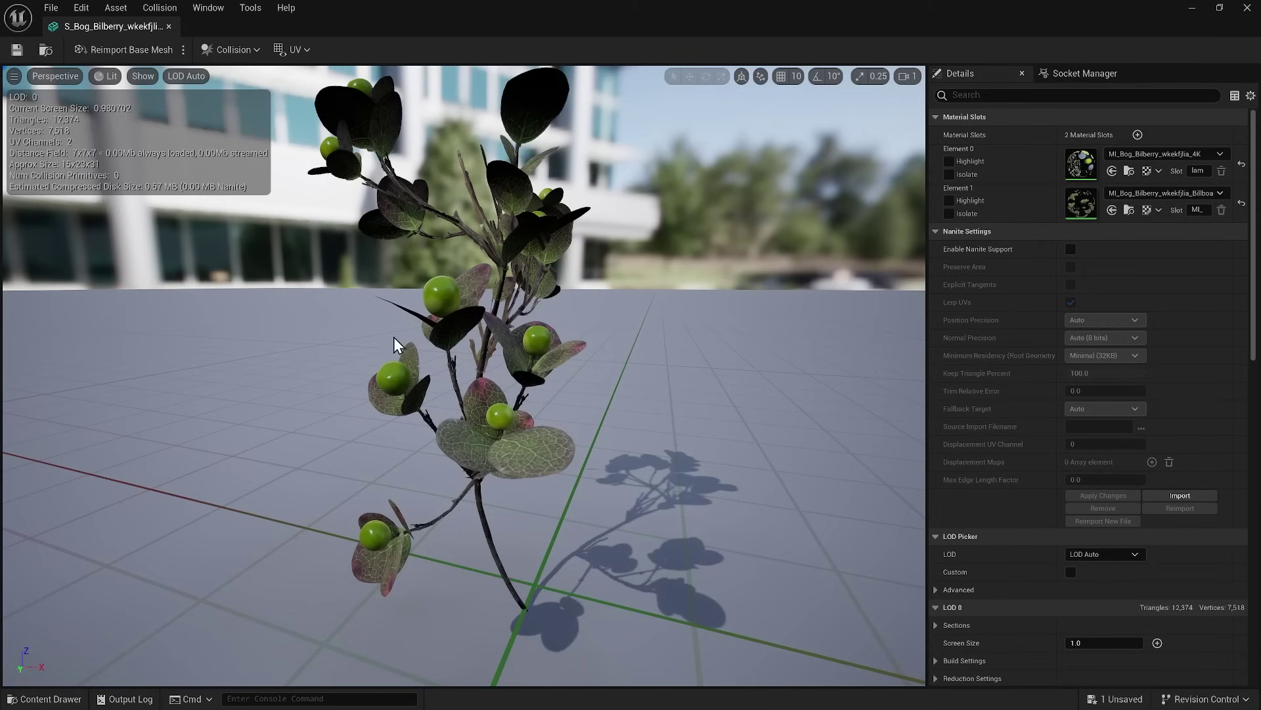
Compare the bilberry mesh at LOD 3, 2, 1, 0 and 4, inspect LOD 4 from other angles, and close the mesh.
left_click(193, 79)
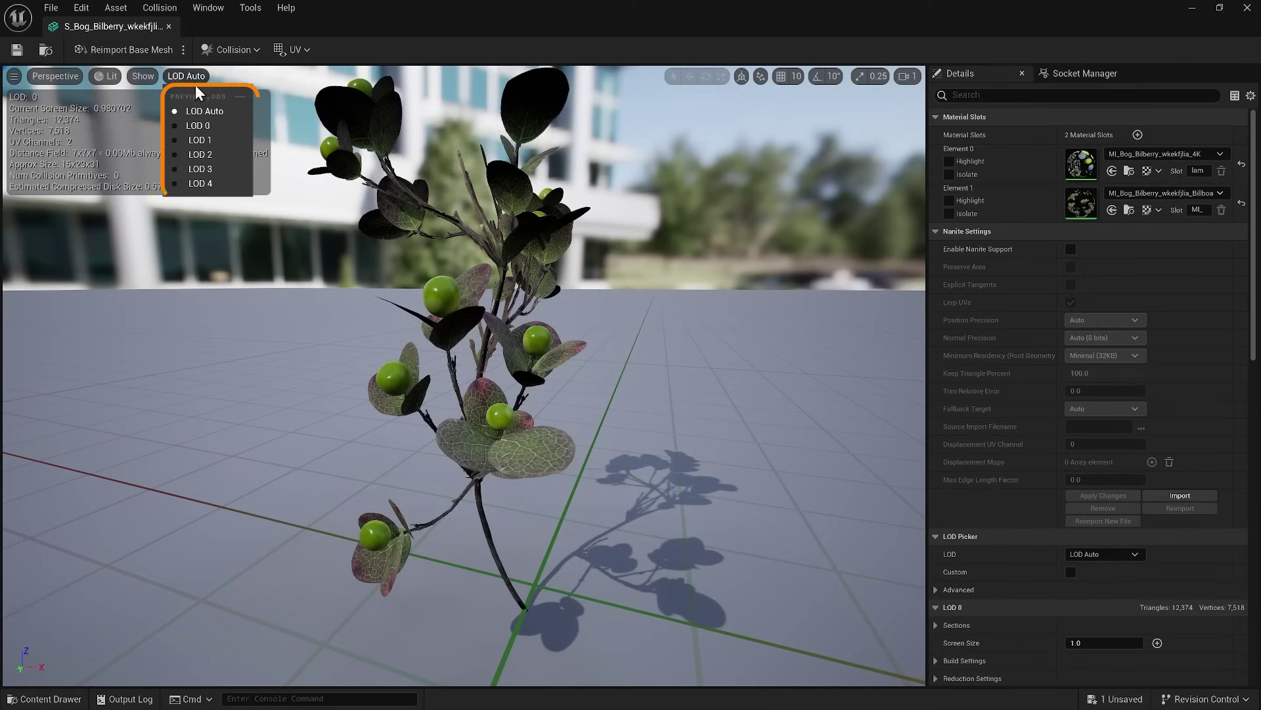
left_click(200, 170)
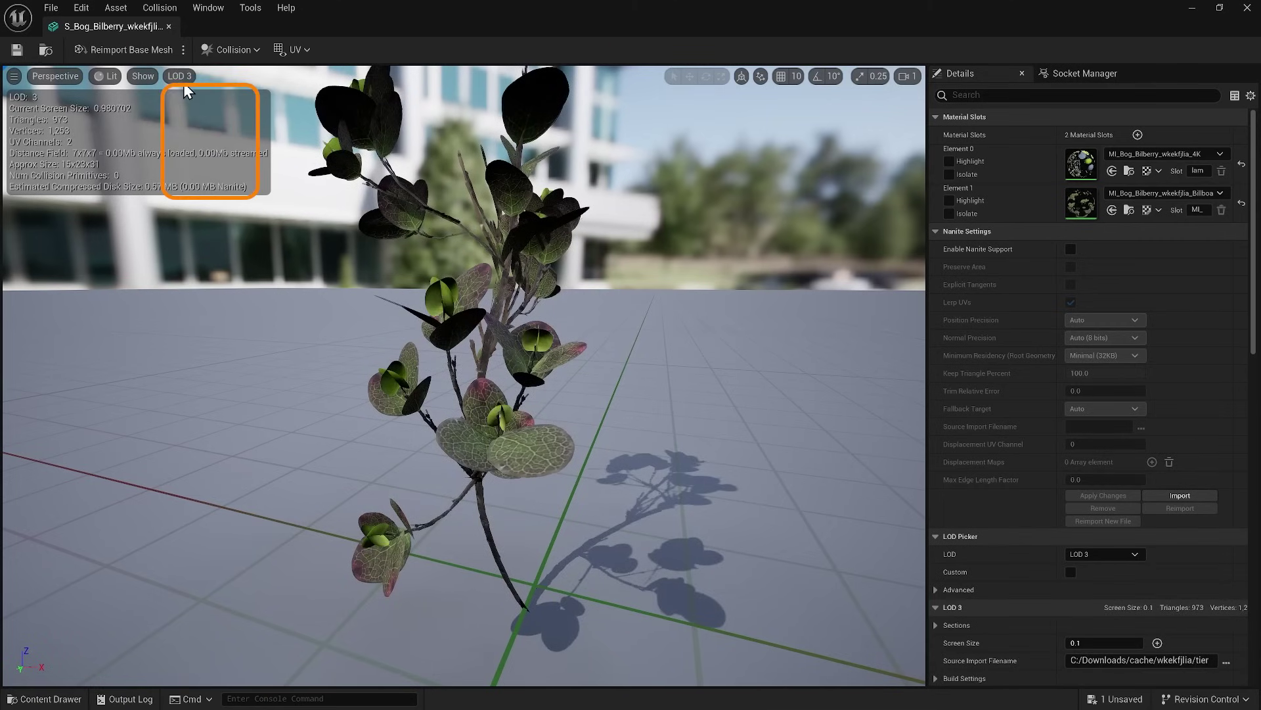
left_click(183, 80)
left_click(192, 154)
left_click(187, 79)
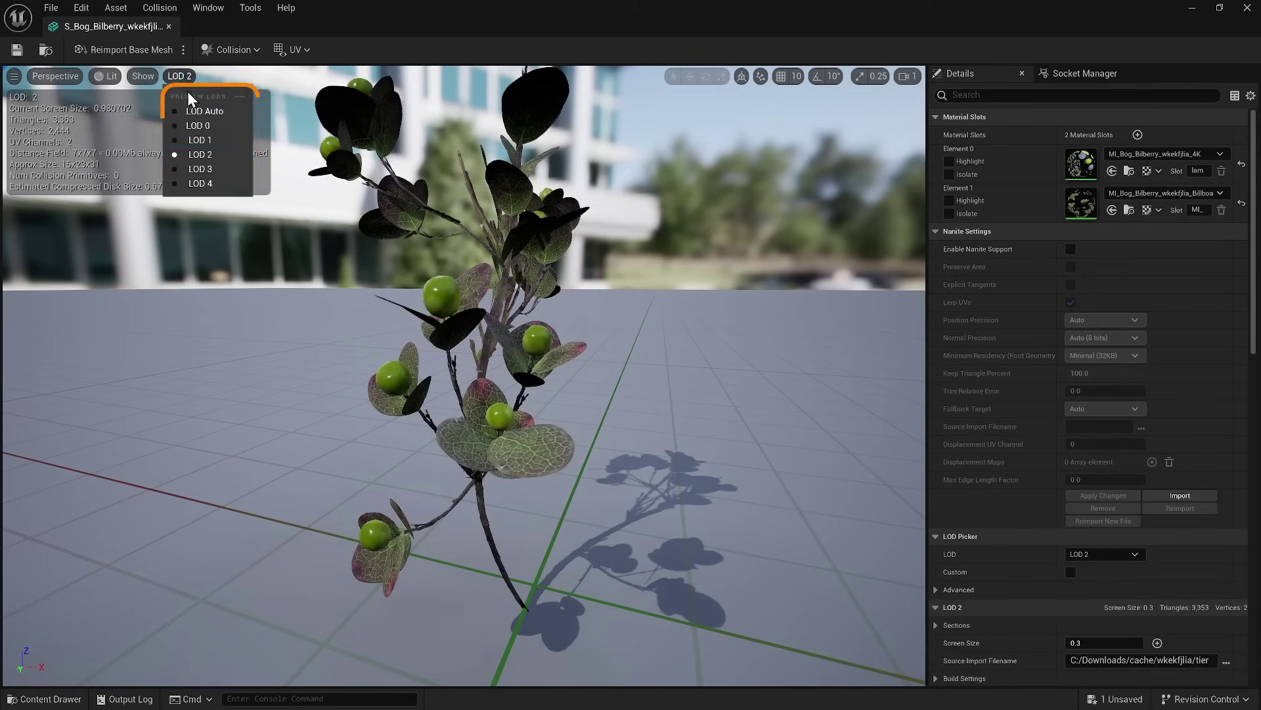
left_click(197, 140)
left_click(185, 74)
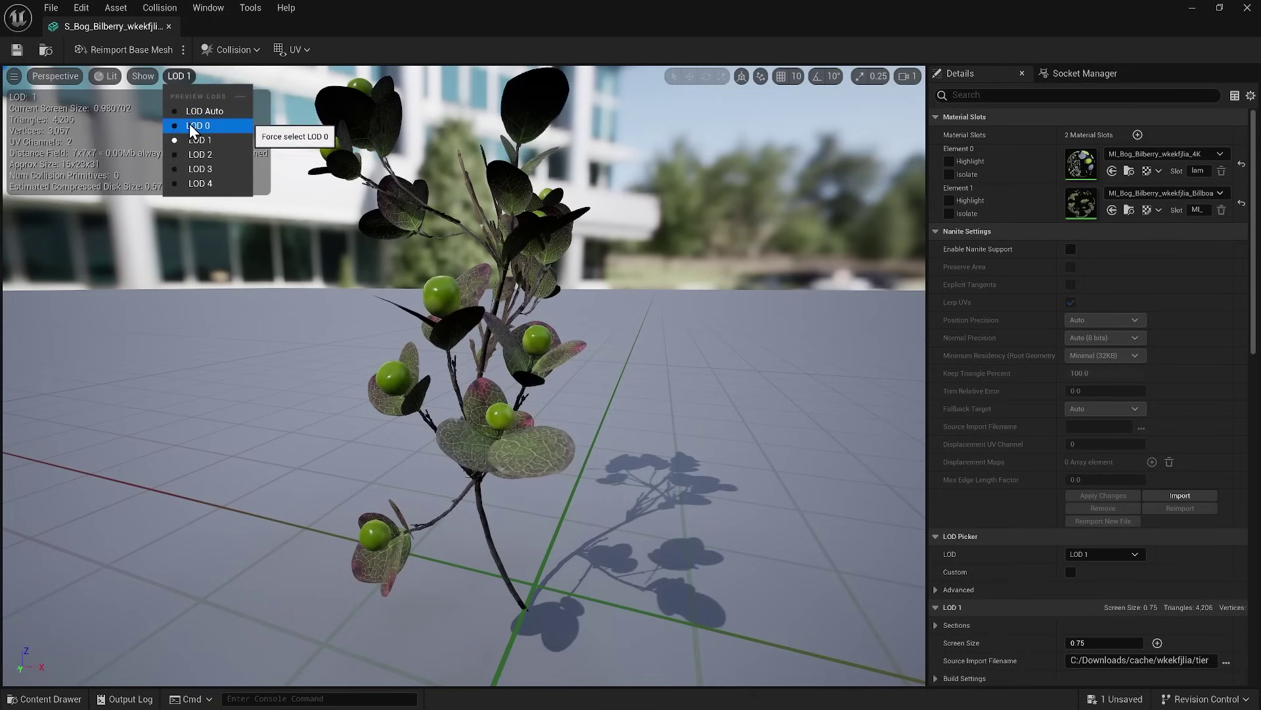
left_click(189, 124)
left_click(183, 79)
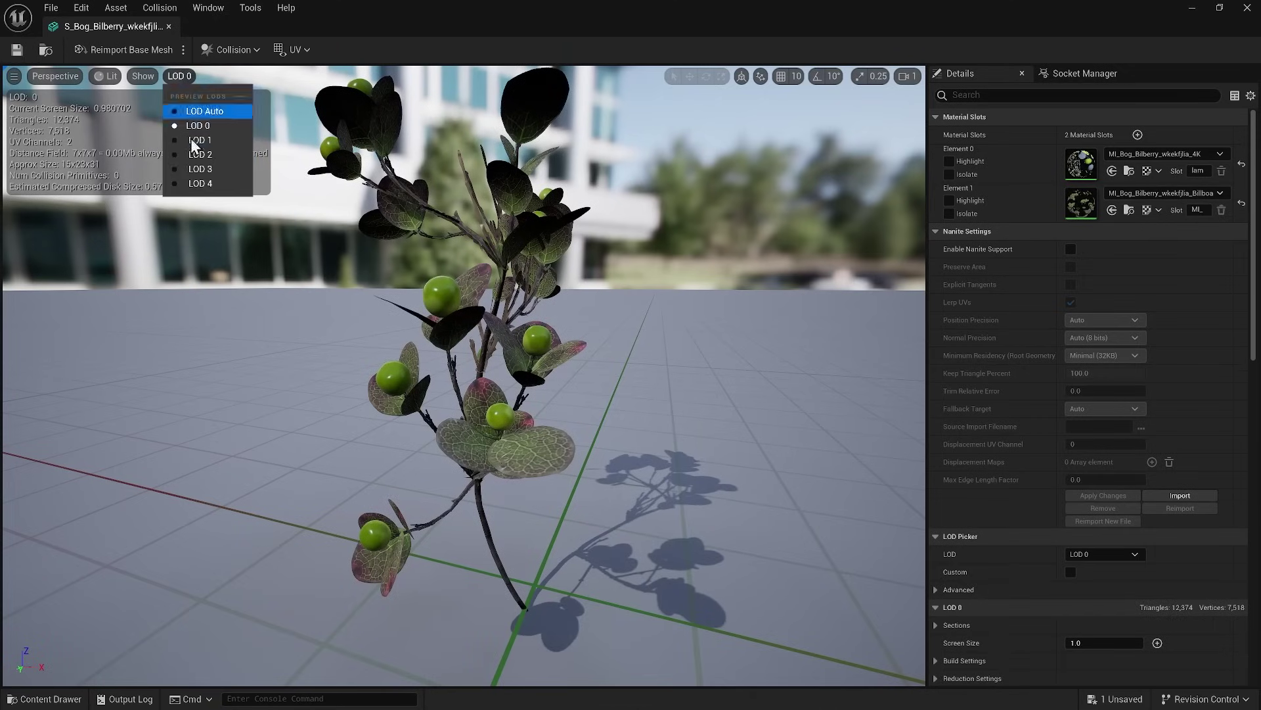
left_click(204, 189)
left_click_drag(410, 92, 460, 121, "alt")
left_click_drag(414, 222, 434, 223)
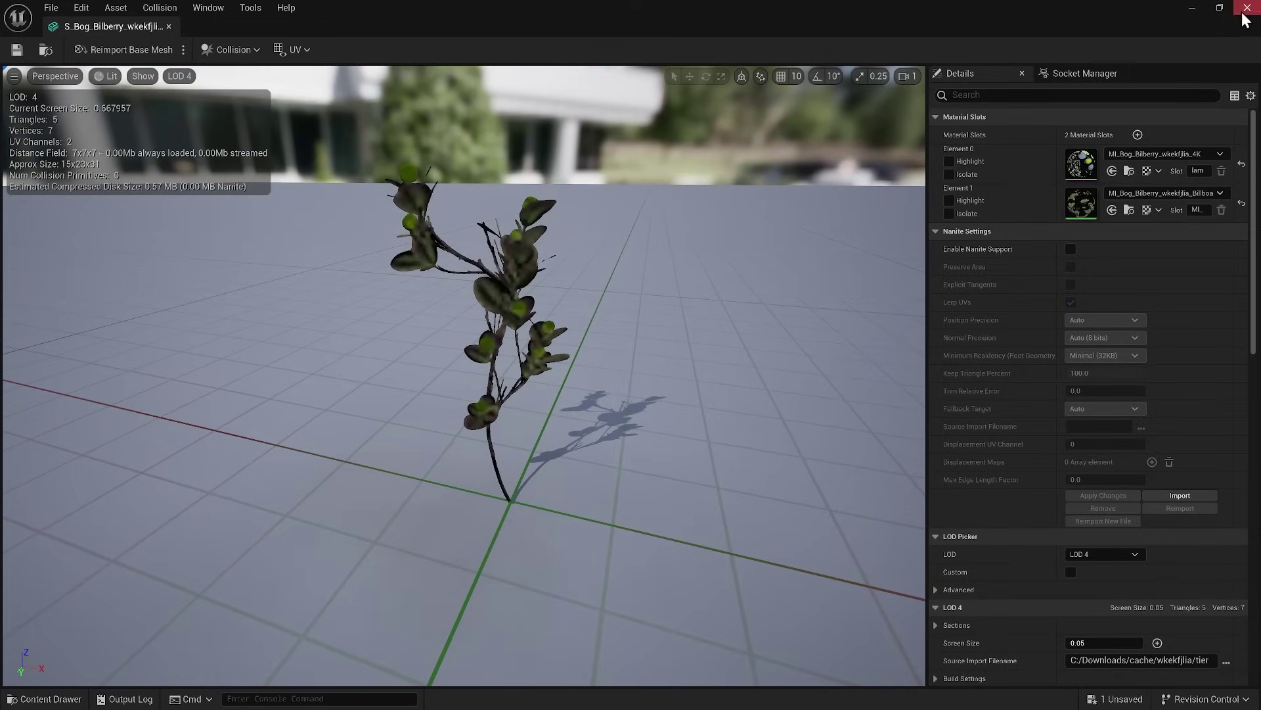
left_click(1247, 7)
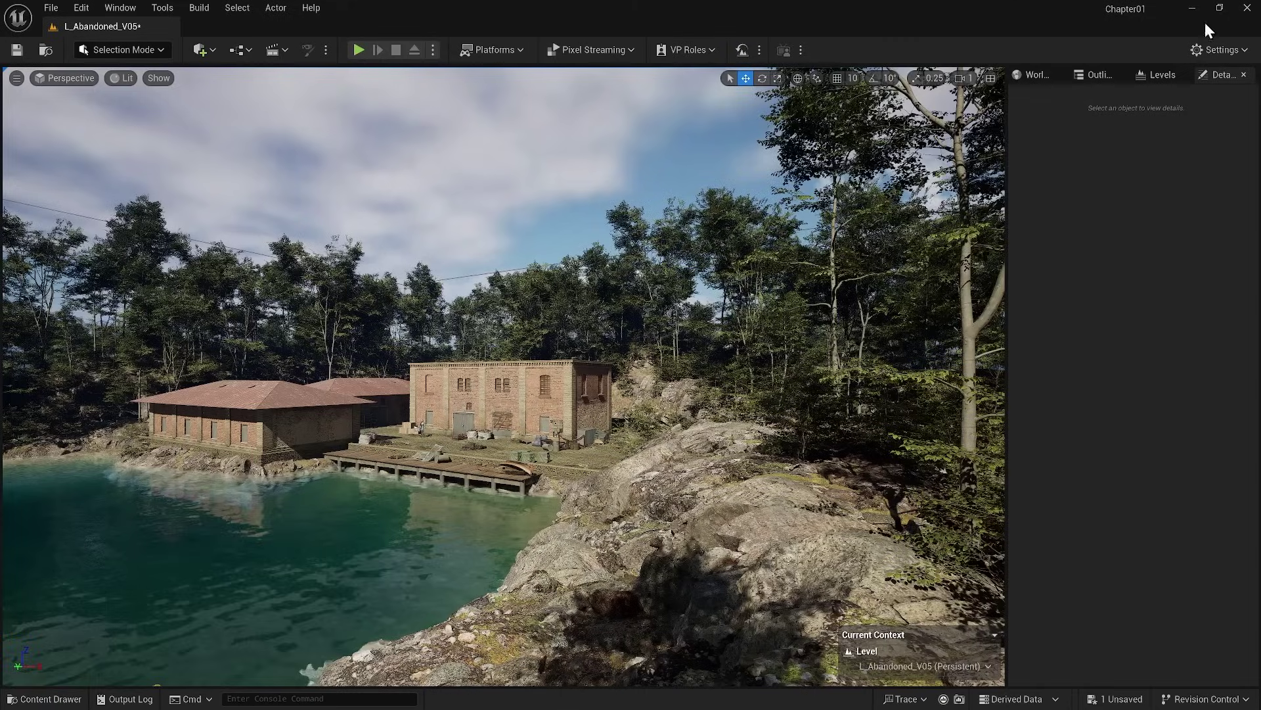
Filter the Bog Bilberry folder to static meshes and enable Nanite on all 21 of them.
left_click(65, 700)
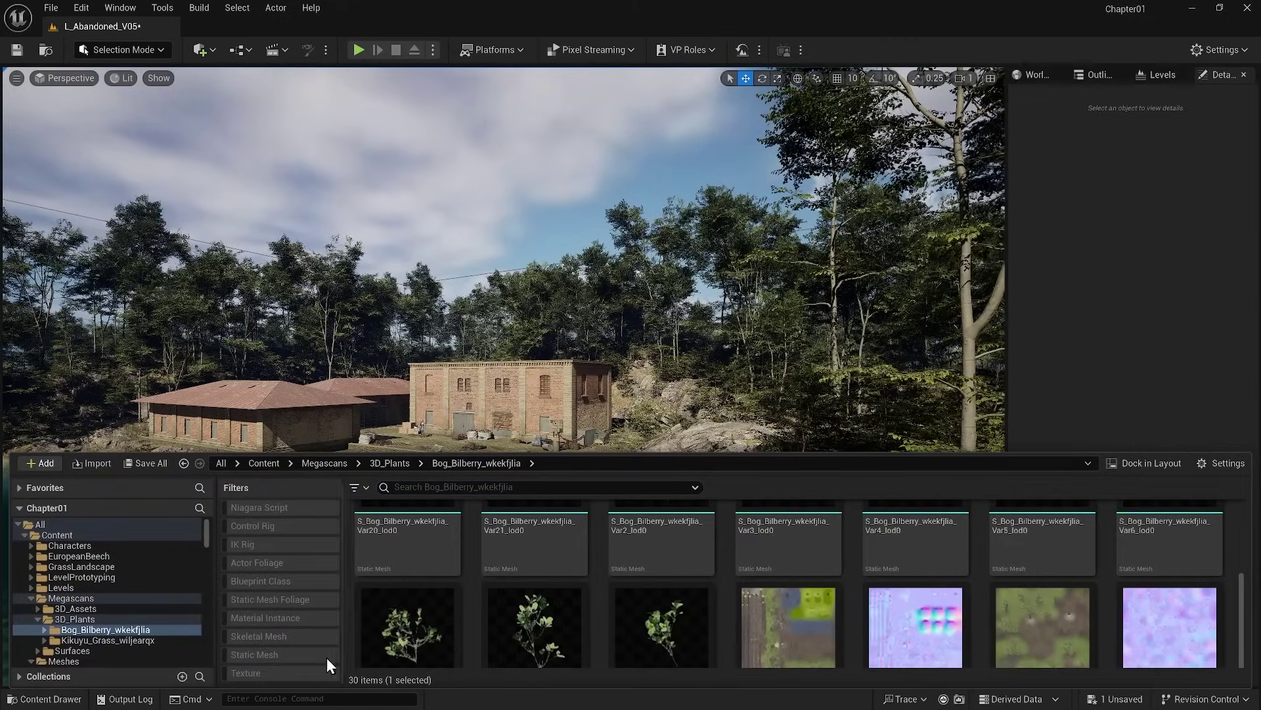
left_click(309, 655)
scroll(917, 613, "down", 4)
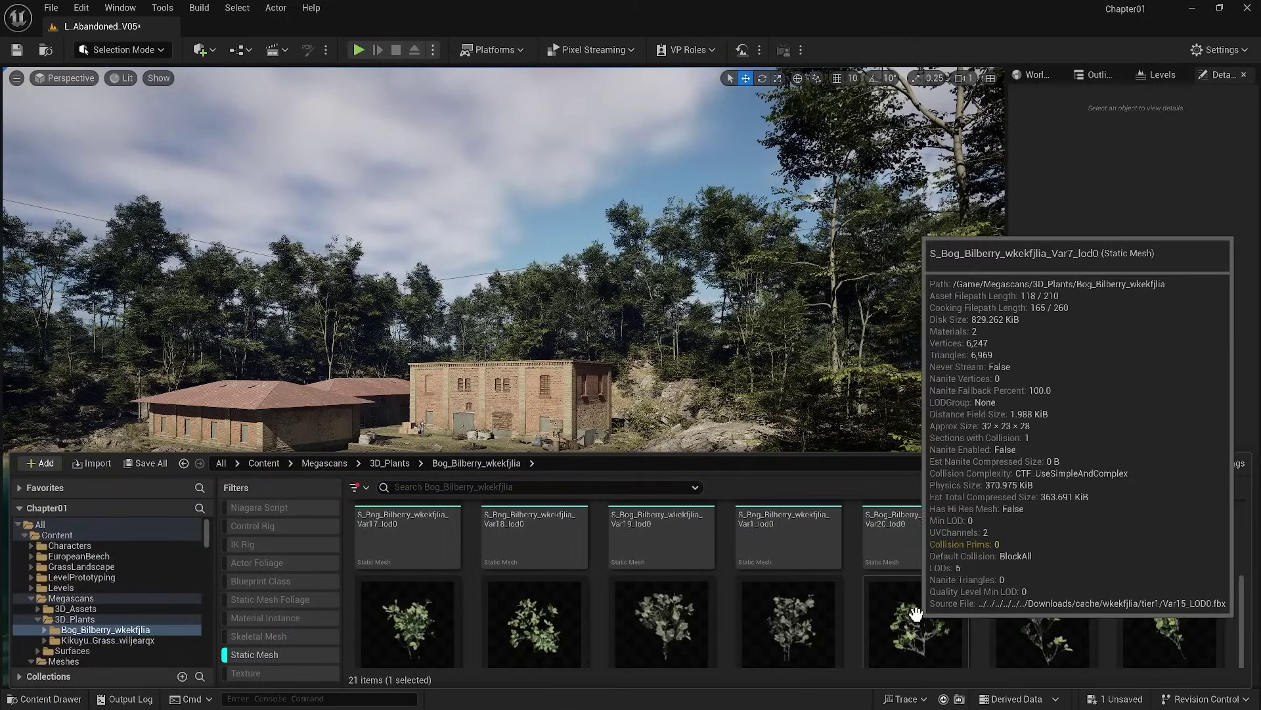
left_click(1155, 600, "shift")
right_click(1163, 563)
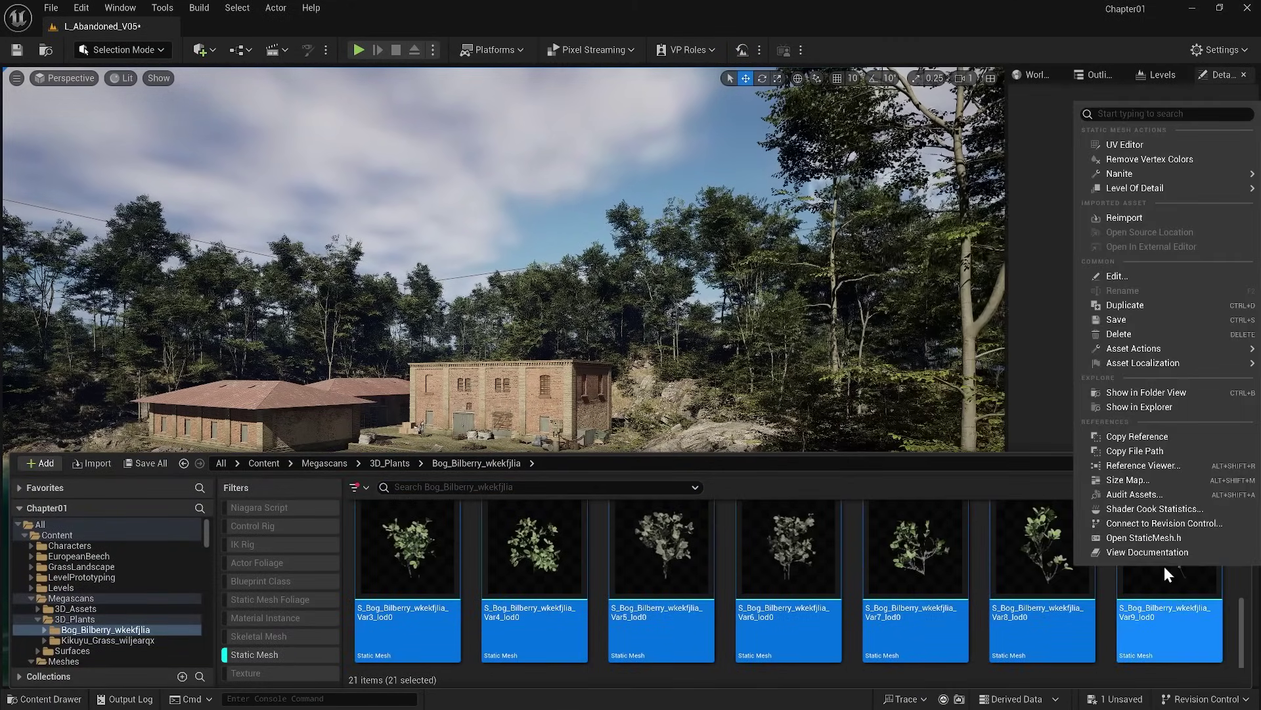
mouse_move(1143, 175)
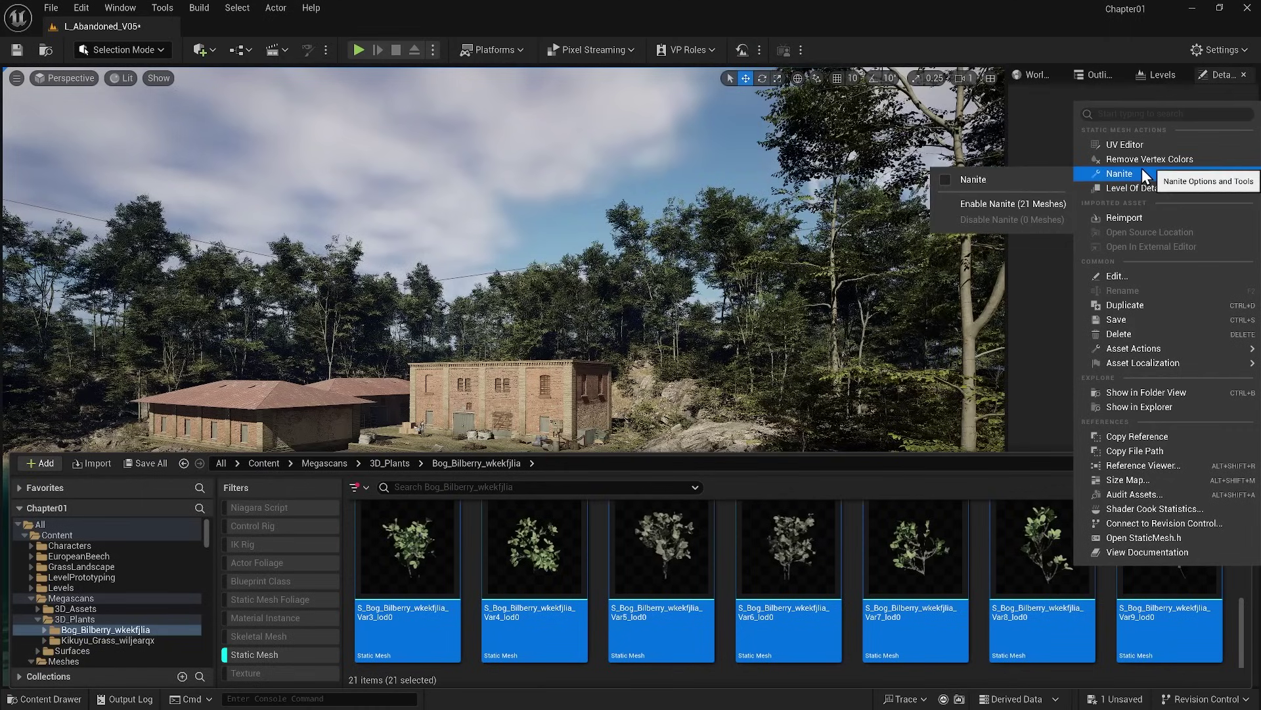
left_click(1038, 178)
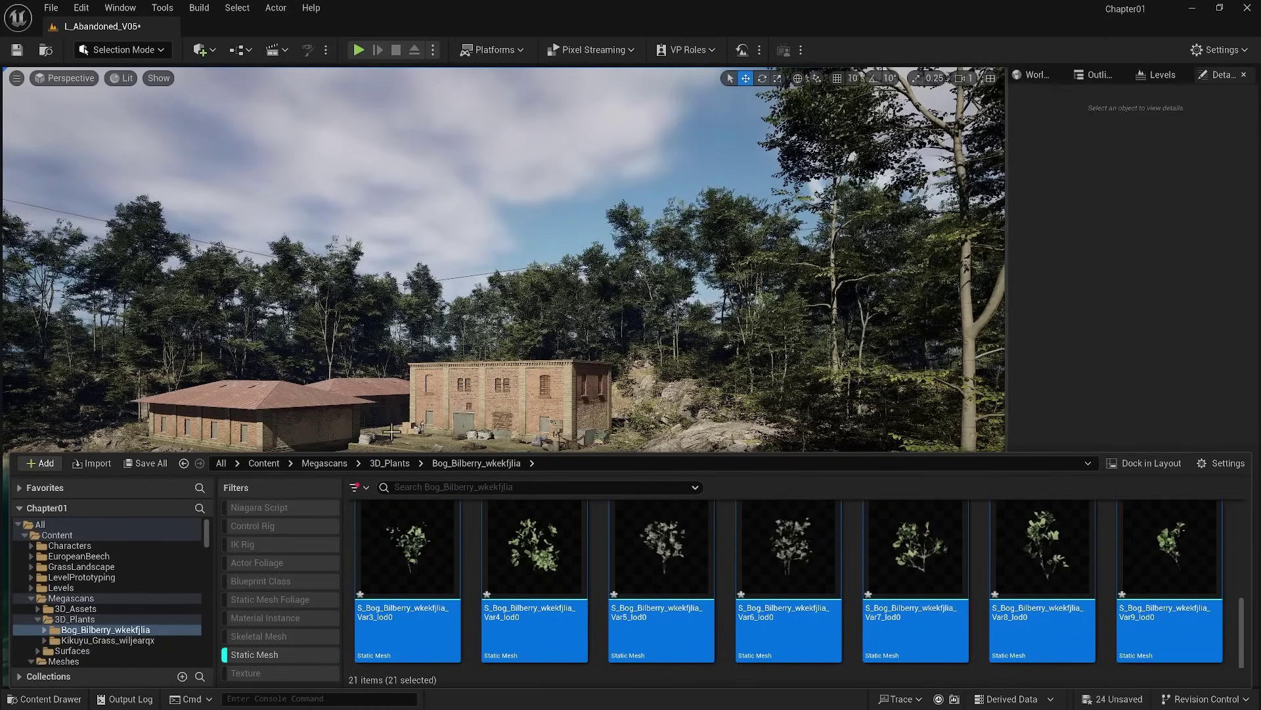
Enable Nanite on all 17 static meshes in the Kikuyu_Grass_wiljearqx folder.
left_click(111, 640)
left_click(641, 619)
scroll(642, 620, "up", 4)
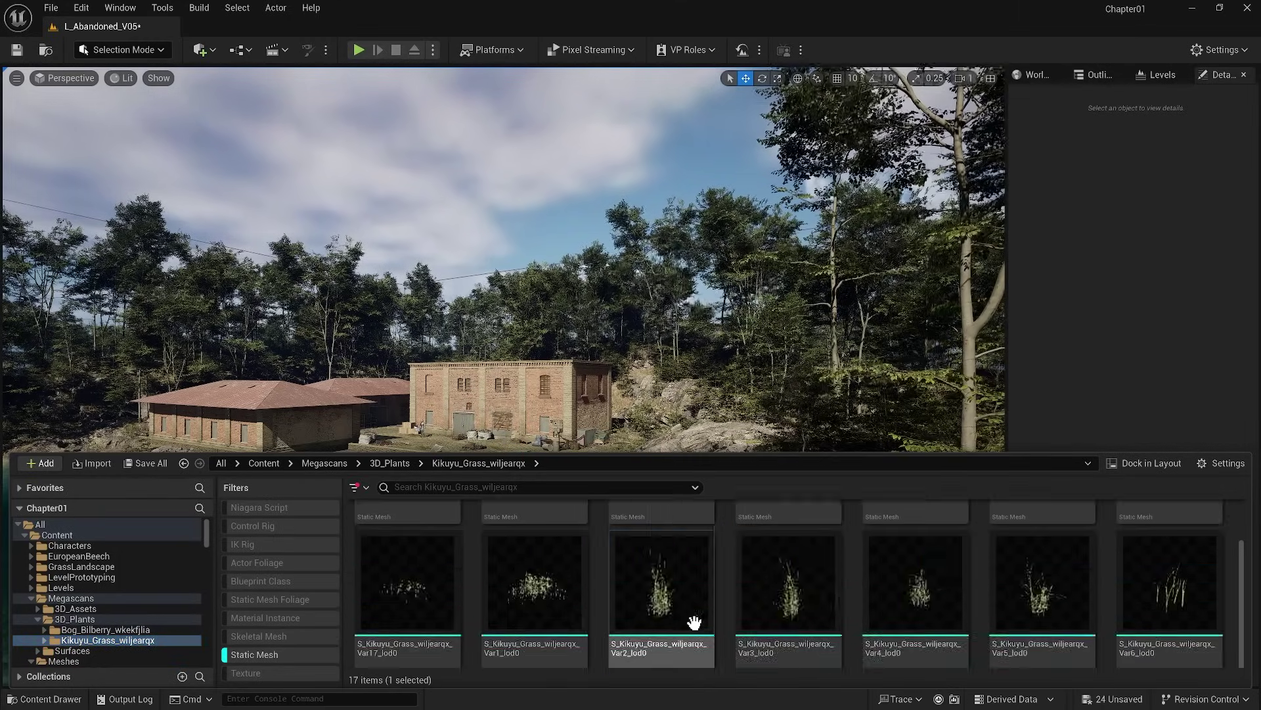
left_click(399, 570, "shift")
right_click(399, 570)
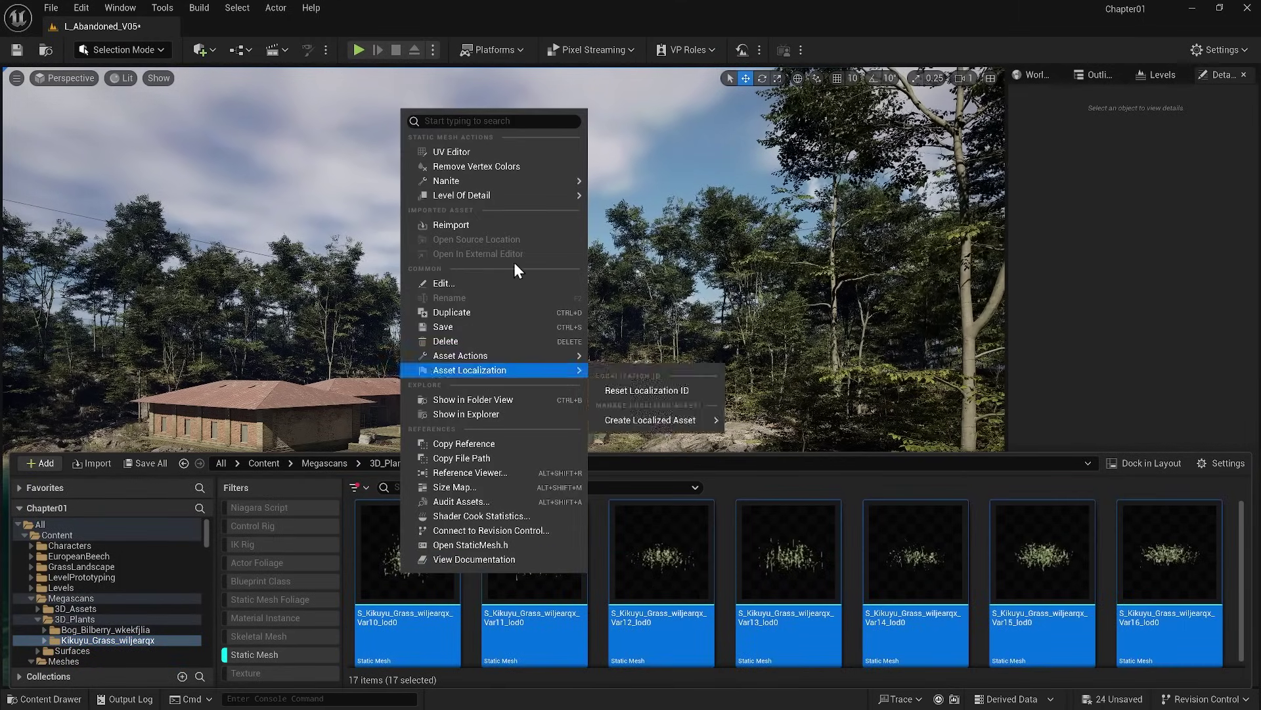
mouse_move(564, 179)
left_click(632, 183)
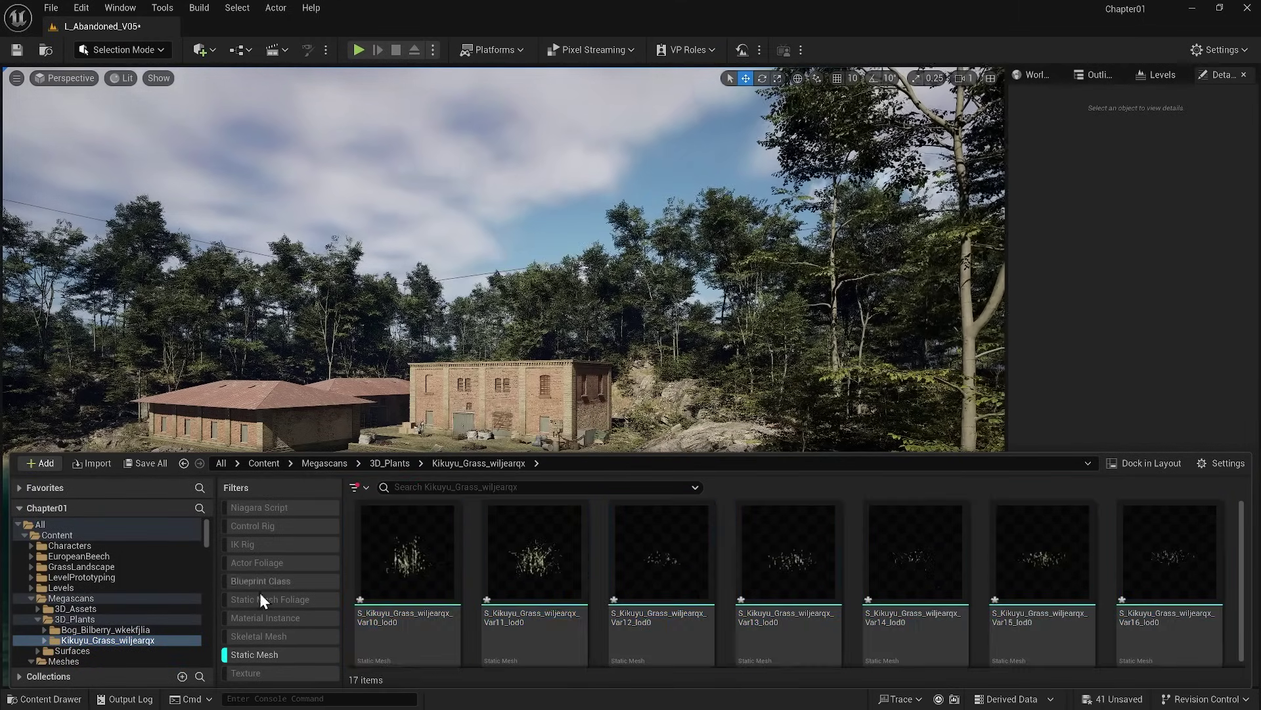
Open the MI_Bog_Bilberry_wkekfjlia_4K material instance from the bilberry folder and inspect its preview.
left_click(152, 629)
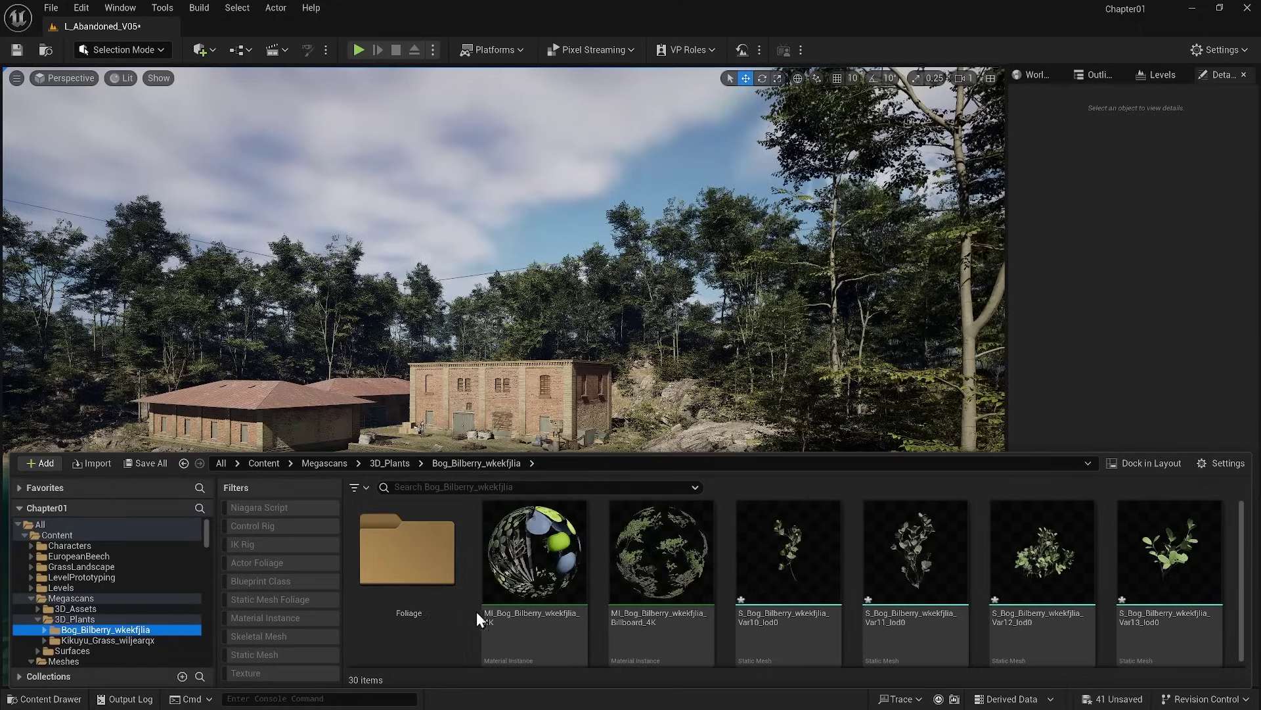
double_click(542, 591)
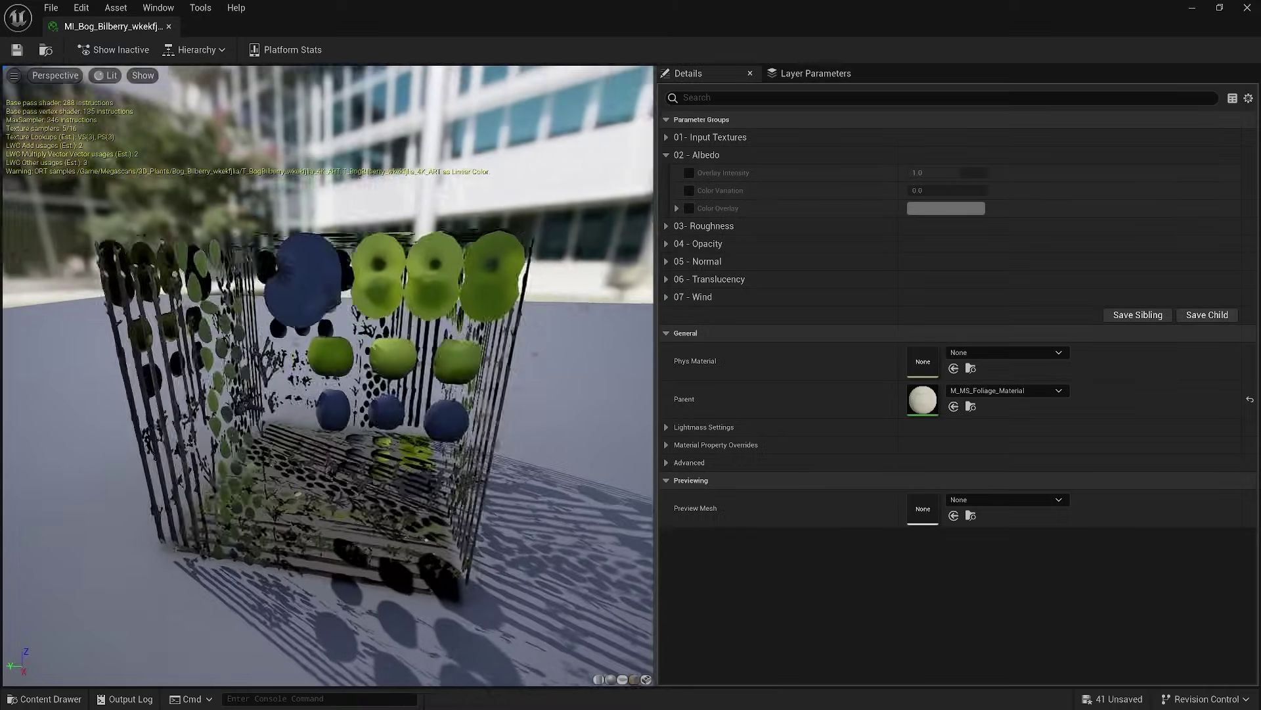
left_click_drag(542, 591, 427, 598)
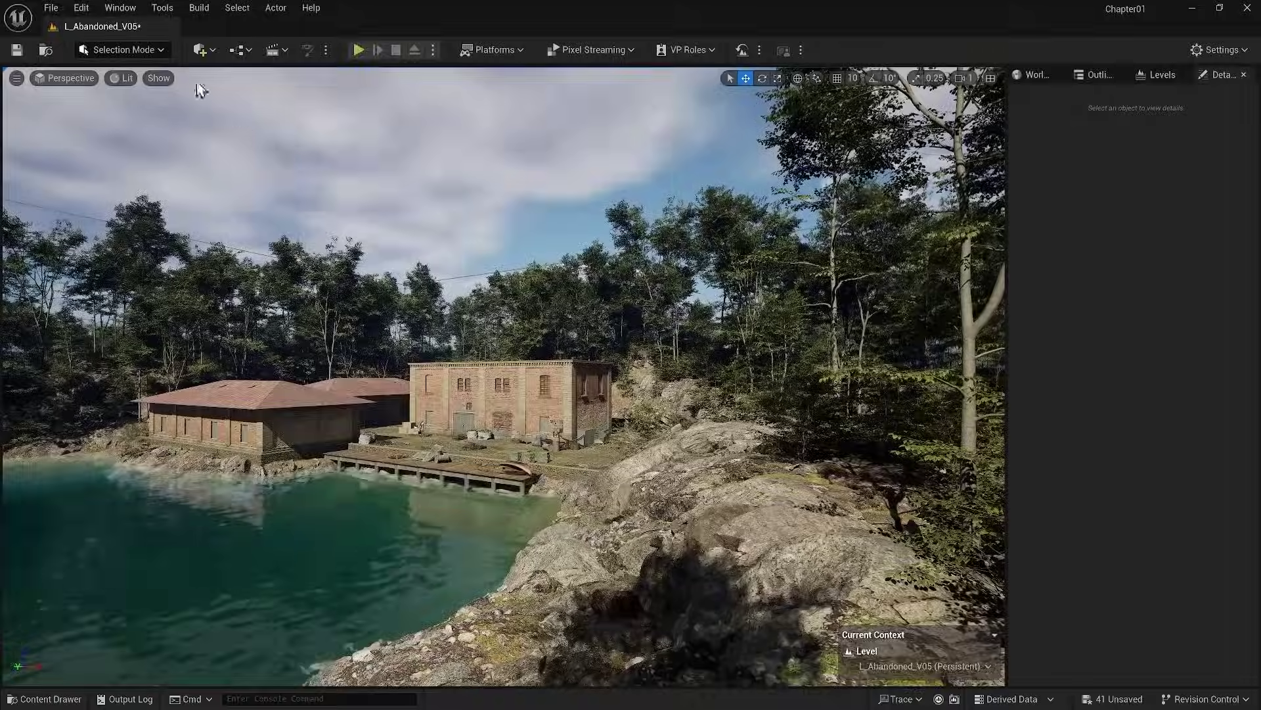
Switch to Foliage mode and select the 21 Bog Bilberry foliage types, from Var1 through Var9.
left_click(122, 50)
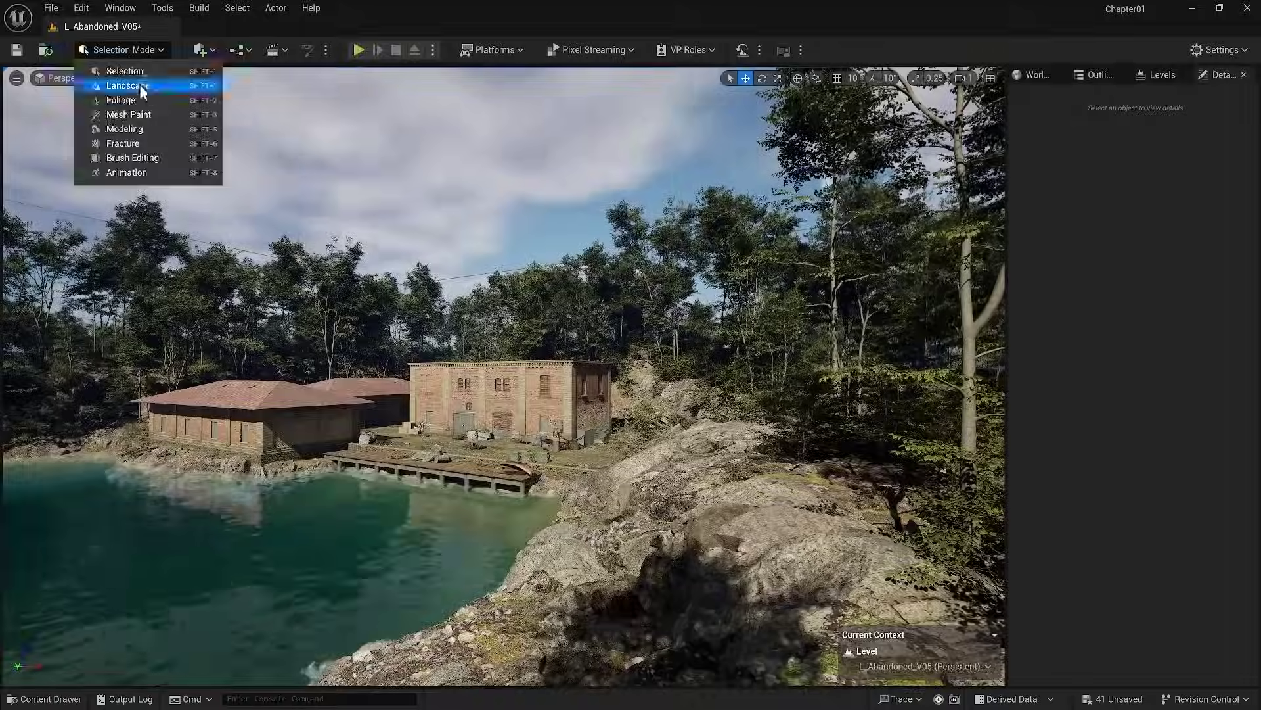
left_click(133, 98)
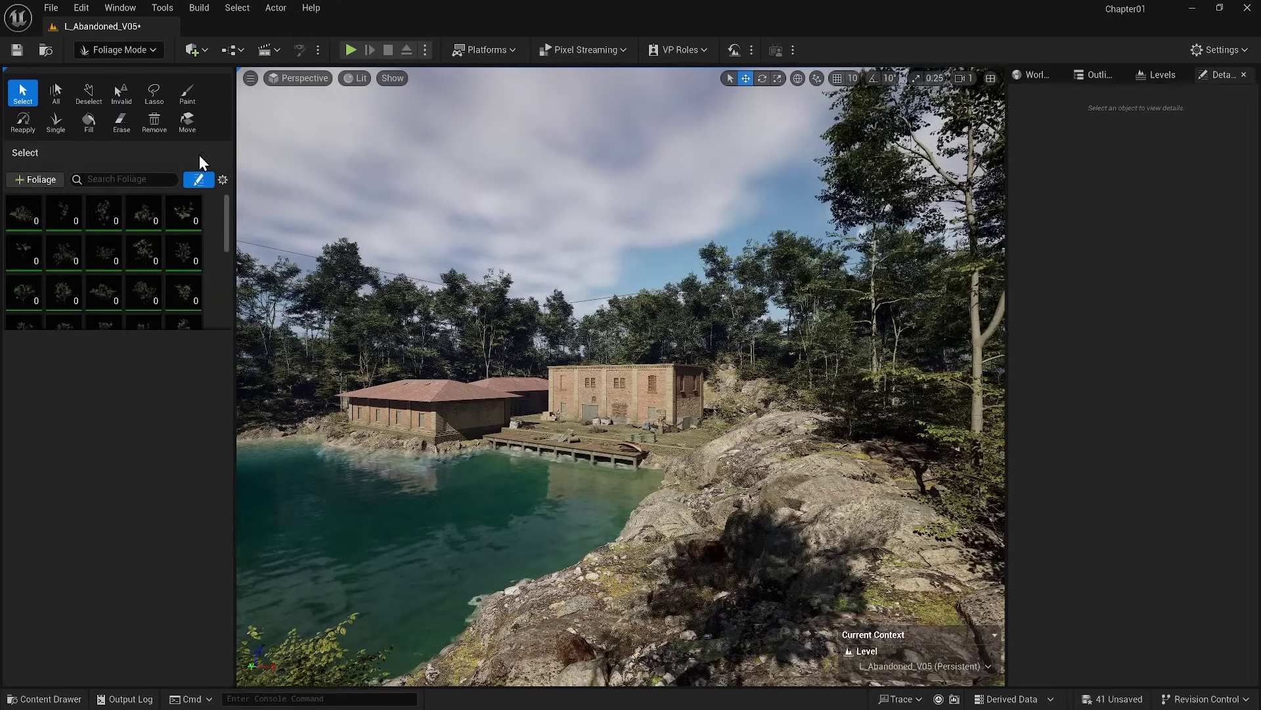
left_click(26, 213)
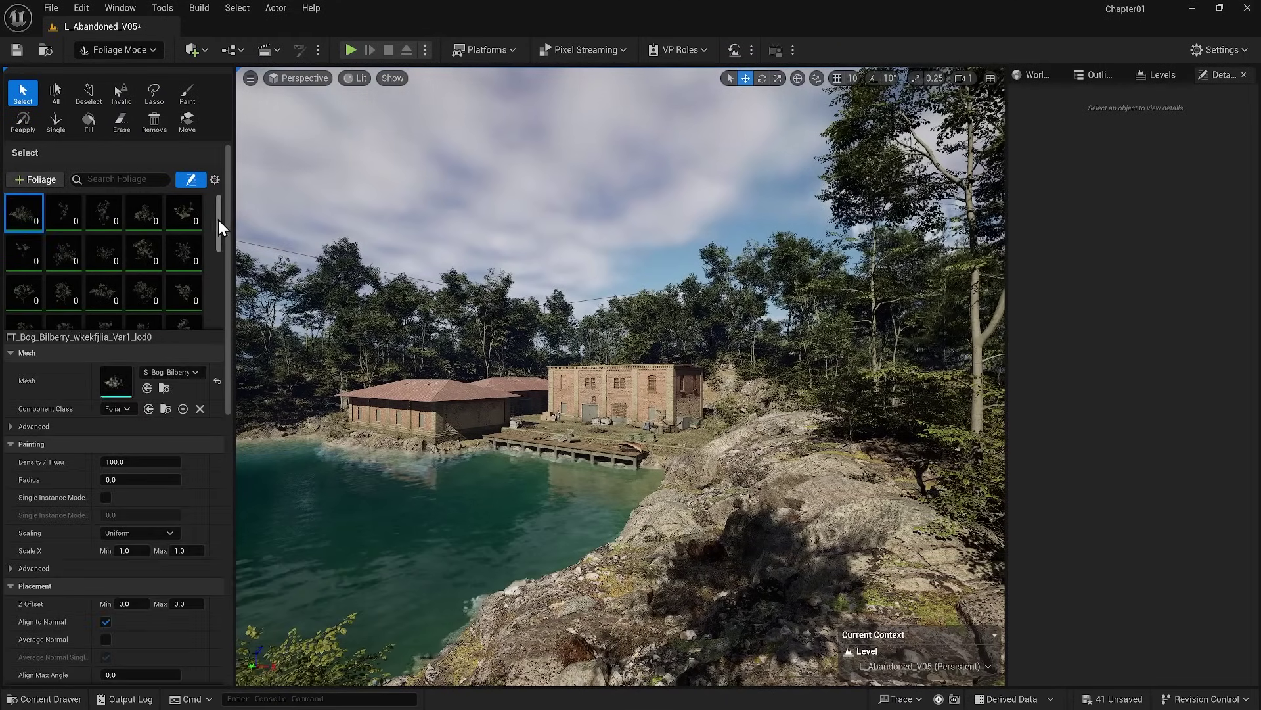
mouse_move(218, 219)
left_mouse_down()
mouse_move(219, 293)
mouse_move(212, 203)
left_mouse_up()
left_click(116, 310, "shift")
left_click(98, 306)
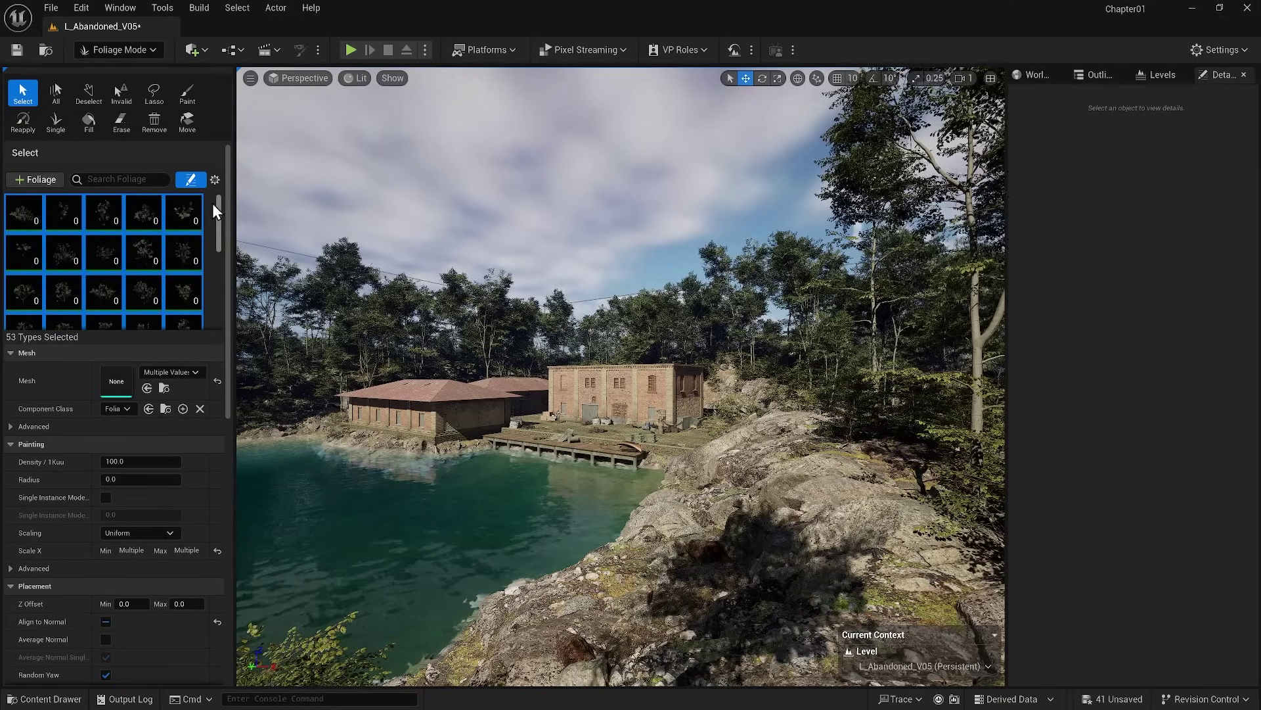
left_click(31, 220)
scroll(143, 263, "down", 1)
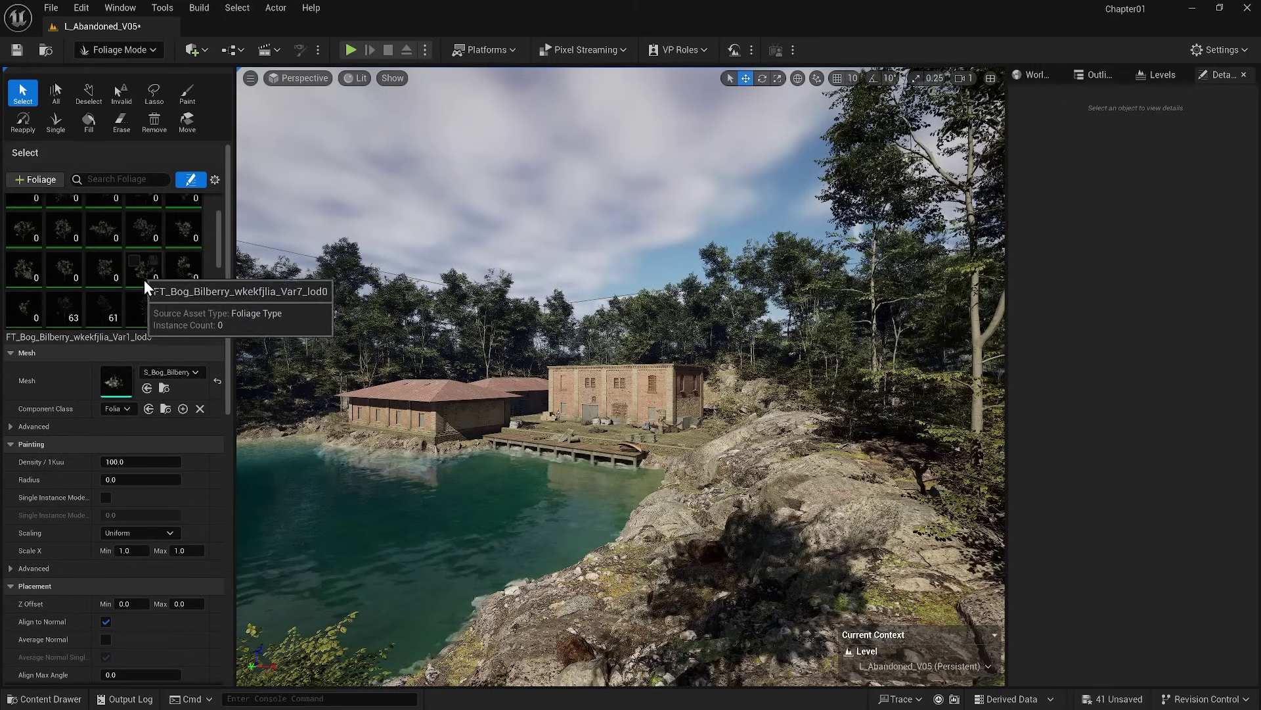
left_click(29, 316, "shift")
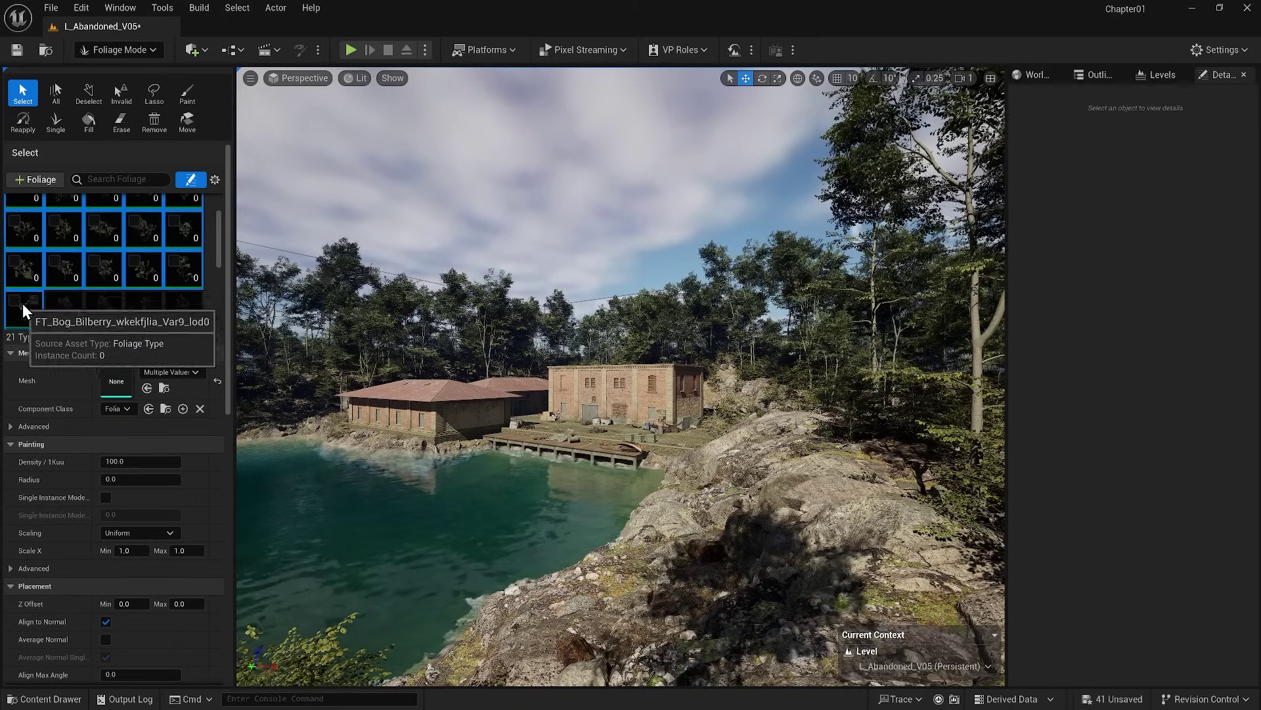
Start painting Bog Bilberry on the rocky slope beside the water and set the paint density to 0.5.
left_click(187, 97)
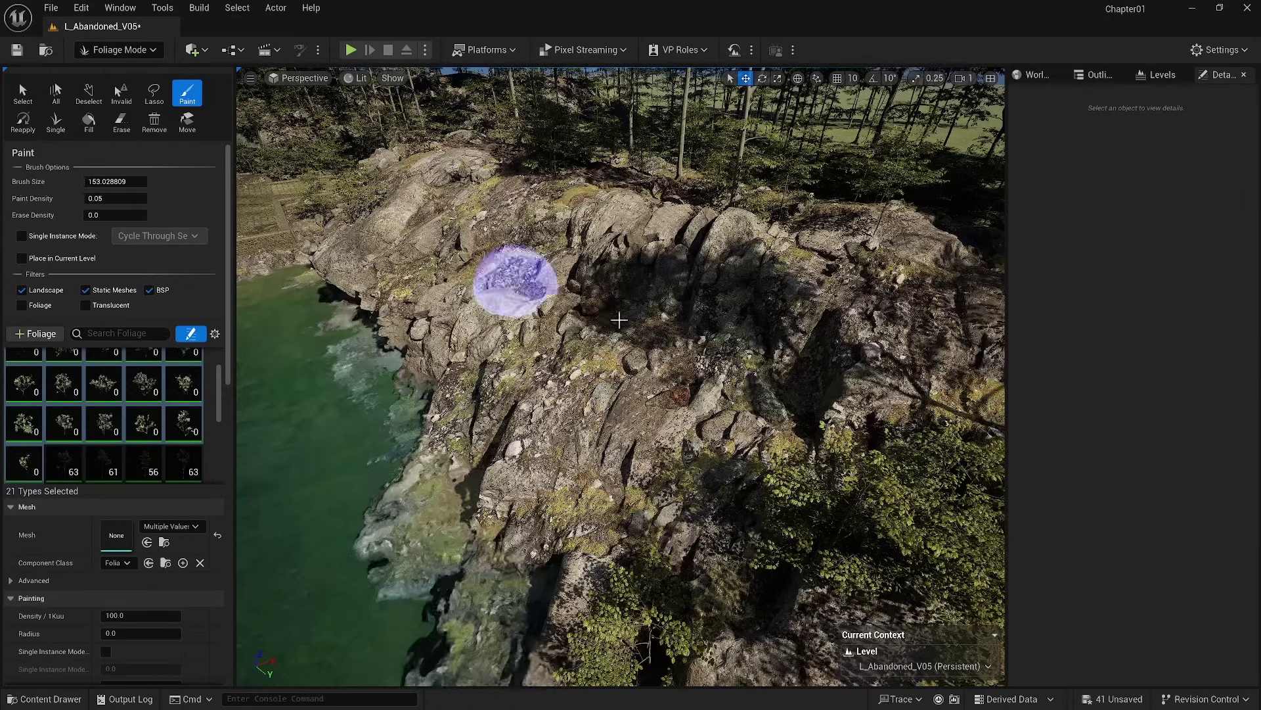
mouse_move(565, 364)
left_mouse_down()
mouse_move(531, 399)
mouse_move(548, 244)
mouse_move(549, 402)
mouse_move(516, 434)
mouse_move(591, 436)
mouse_move(634, 385)
mouse_move(598, 355)
mouse_move(554, 203)
mouse_move(636, 357)
mouse_move(450, 270)
mouse_move(576, 179)
left_mouse_up()
left_click(103, 200)
type("0.09")
key("Return")
left_click(98, 198)
type("0.5")
key("Return")
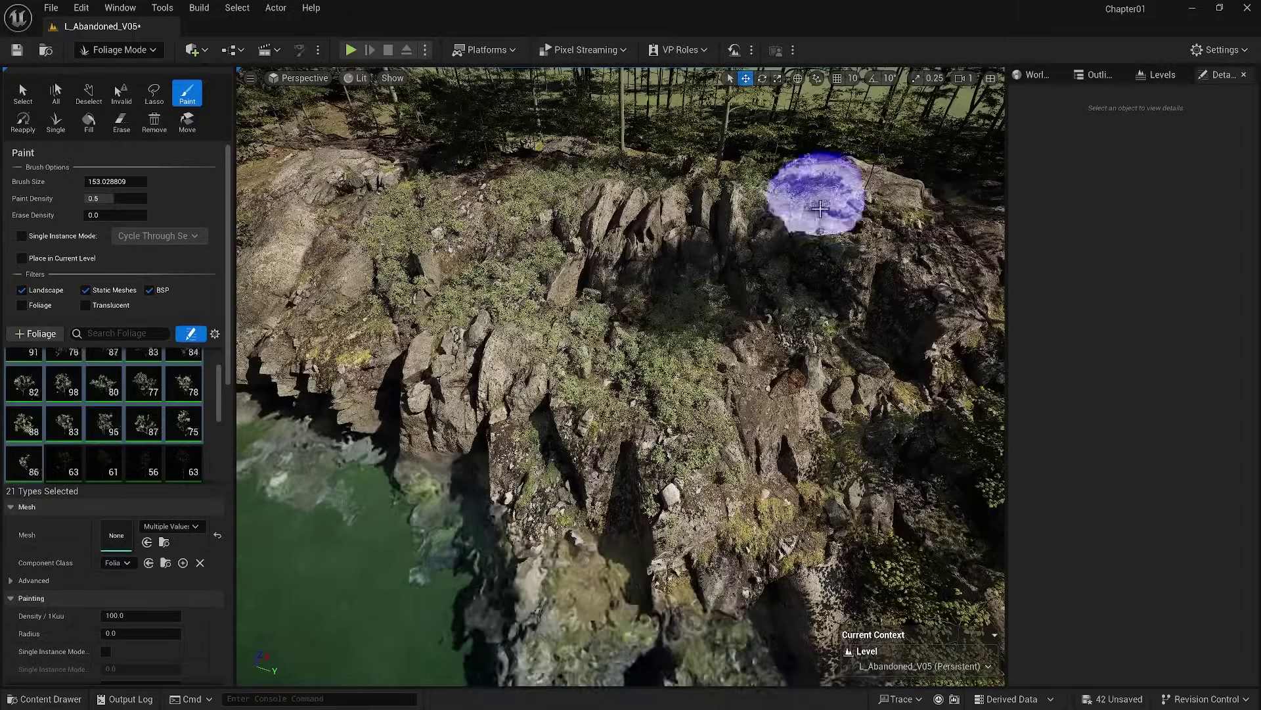
Spread Bog Bilberry over the remaining rocky shore slope, up to the forest edge and towards the stone wall.
left_click_drag(820, 209, 653, 366)
key("ctrl+l")
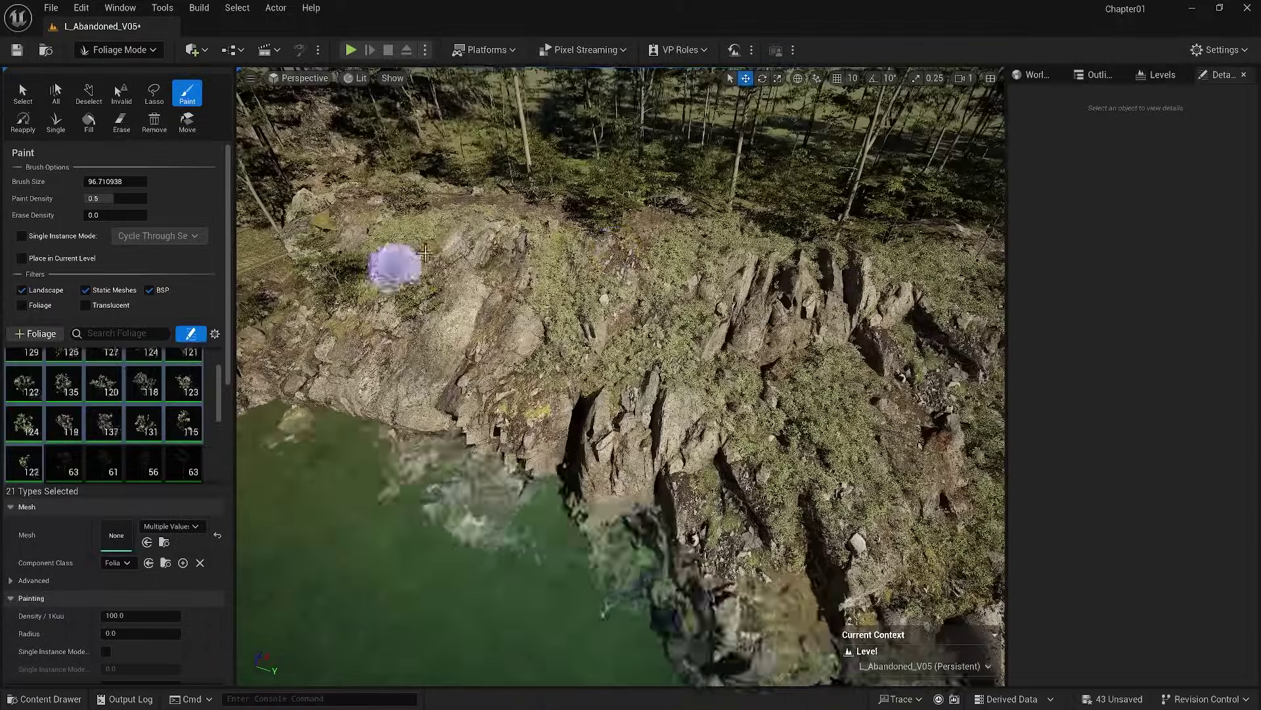
left_click_drag(425, 253, 266, 391)
scroll(77, 506, "down", 4)
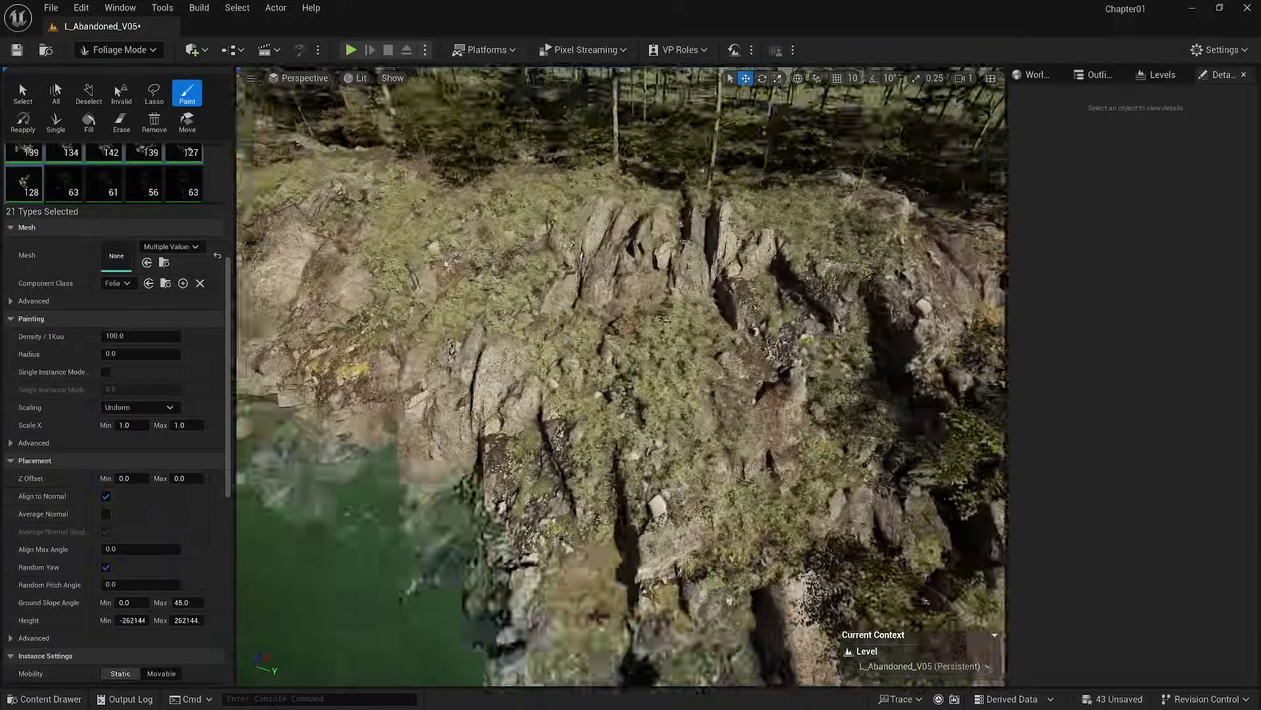
left_click_drag(591, 296, 741, 502)
right_click_drag(740, 502, 591, 501)
mouse_move(631, 276)
left_mouse_down()
mouse_move(591, 240)
mouse_move(708, 549)
left_mouse_up()
right_click_drag(708, 550, 460, 549)
left_click_drag(677, 164, 749, 315)
scroll(225, 285, "up", 4)
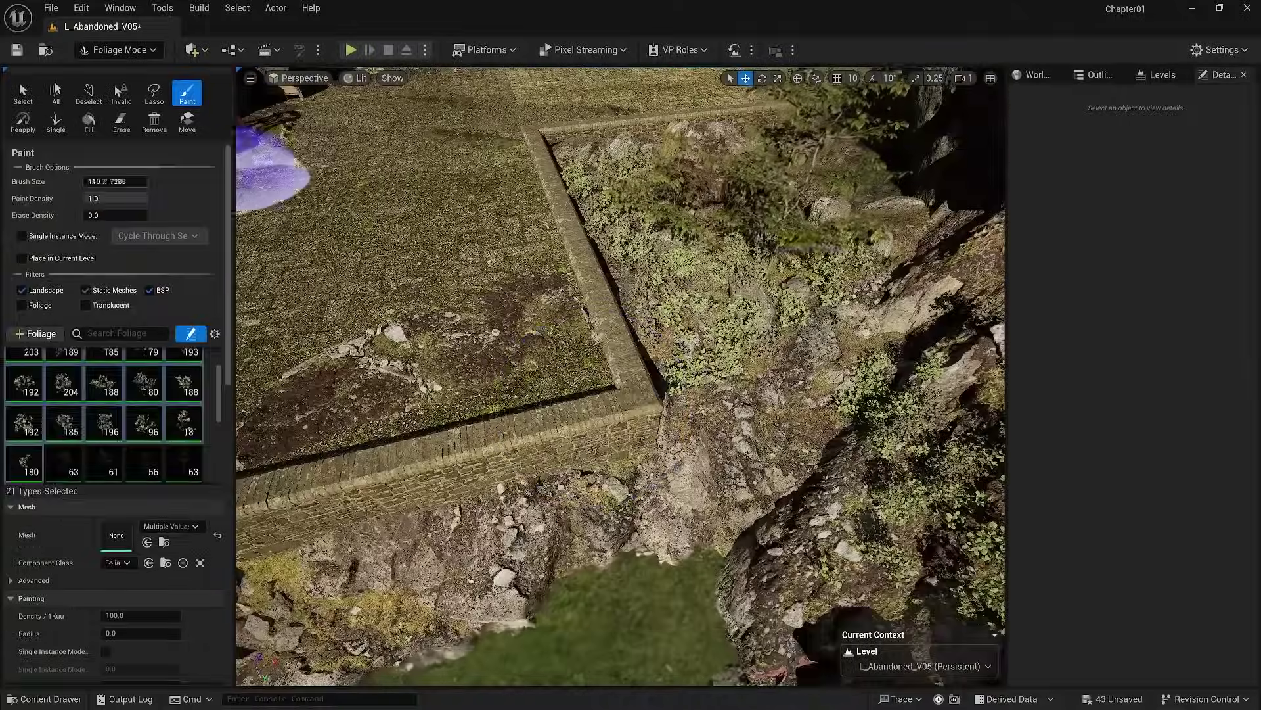
Reduce the brush size and paint Bog Bilberry on the ground around the courtyard's stone wall at paint density 1.0.
left_click_drag(116, 182, 92, 181)
right_click_drag(758, 396, 591, 396)
mouse_move(474, 199)
left_mouse_down()
mouse_move(690, 273)
mouse_move(783, 211)
mouse_move(552, 474)
mouse_move(611, 392)
mouse_move(549, 414)
mouse_move(746, 450)
mouse_move(580, 358)
mouse_move(723, 353)
left_mouse_up()
right_click_drag(723, 353, 585, 354)
Lower the paint density to 0.1 and paint sparse Bog Bilberry along the courtyard edges and around the scrap pile.
left_click(115, 197)
type("0.1")
left_click(585, 259)
mouse_move(585, 259)
right_mouse_down()
mouse_move(493, 259)
mouse_move(933, 239)
right_mouse_up()
scroll(769, 239, "up", 1)
mouse_move(460, 203)
right_mouse_down()
mouse_move(613, 204)
mouse_move(526, 276)
right_mouse_up()
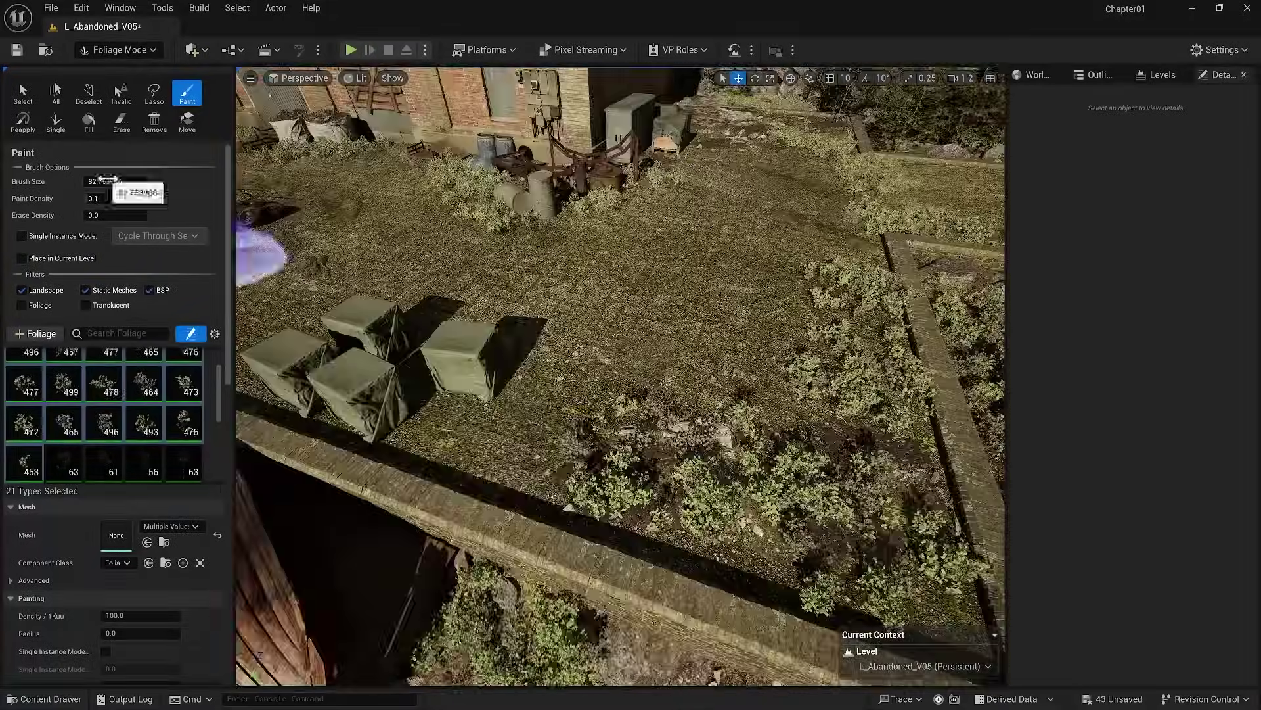
Reduce the brush size to about 27 and fill in Bog Bilberry around the covered crates and beside the wooden pier.
left_click_drag(105, 181, 73, 181)
left_click(554, 431)
right_click_drag(554, 431, 420, 431)
left_click_drag(821, 453, 726, 418)
right_click_drag(726, 418, 552, 389)
left_click_drag(552, 388, 689, 358)
Set the paint density to 0.3 and paint Bog Bilberry along the rocky bank near the pier.
left_click(103, 197)
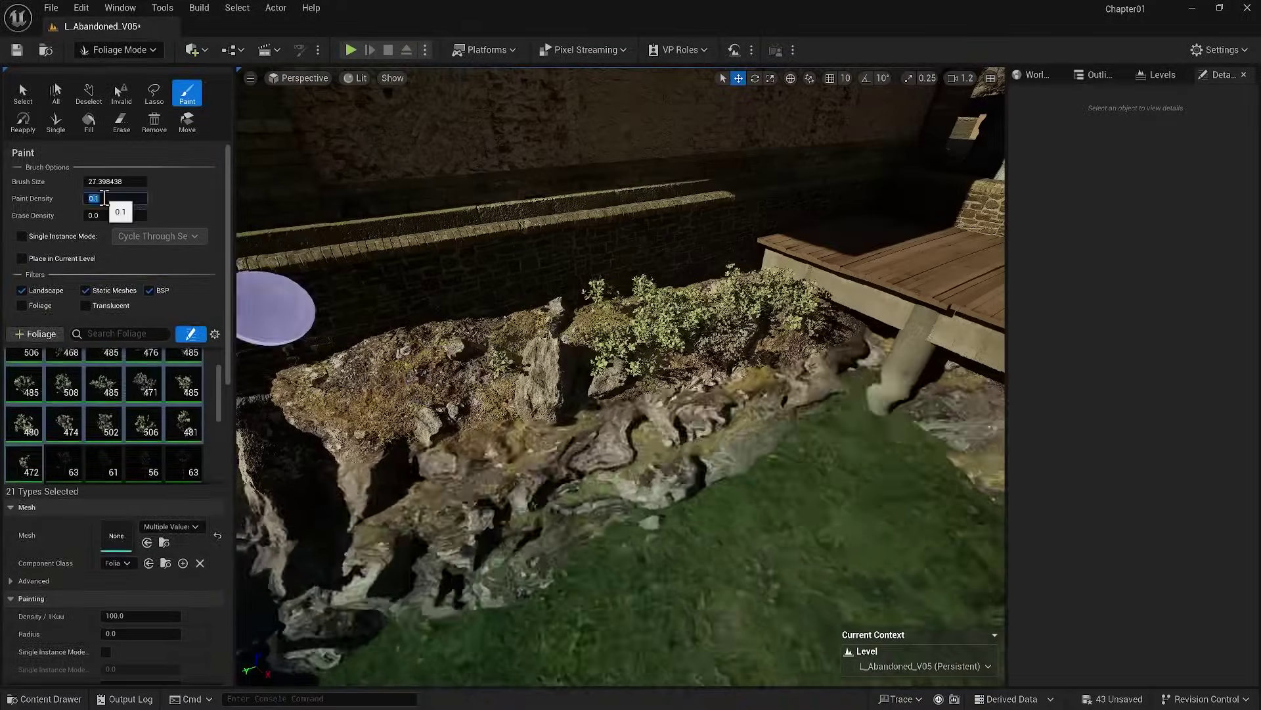
type("0.3")
left_click(828, 353)
mouse_move(592, 352)
right_mouse_down()
mouse_move(828, 352)
mouse_move(460, 352)
right_mouse_up()
Change the bilberry's maximum ground slope angle and paint more plants on the bank below the brick building.
scroll(228, 401, "down", 5)
left_click(188, 547)
type("80.0")
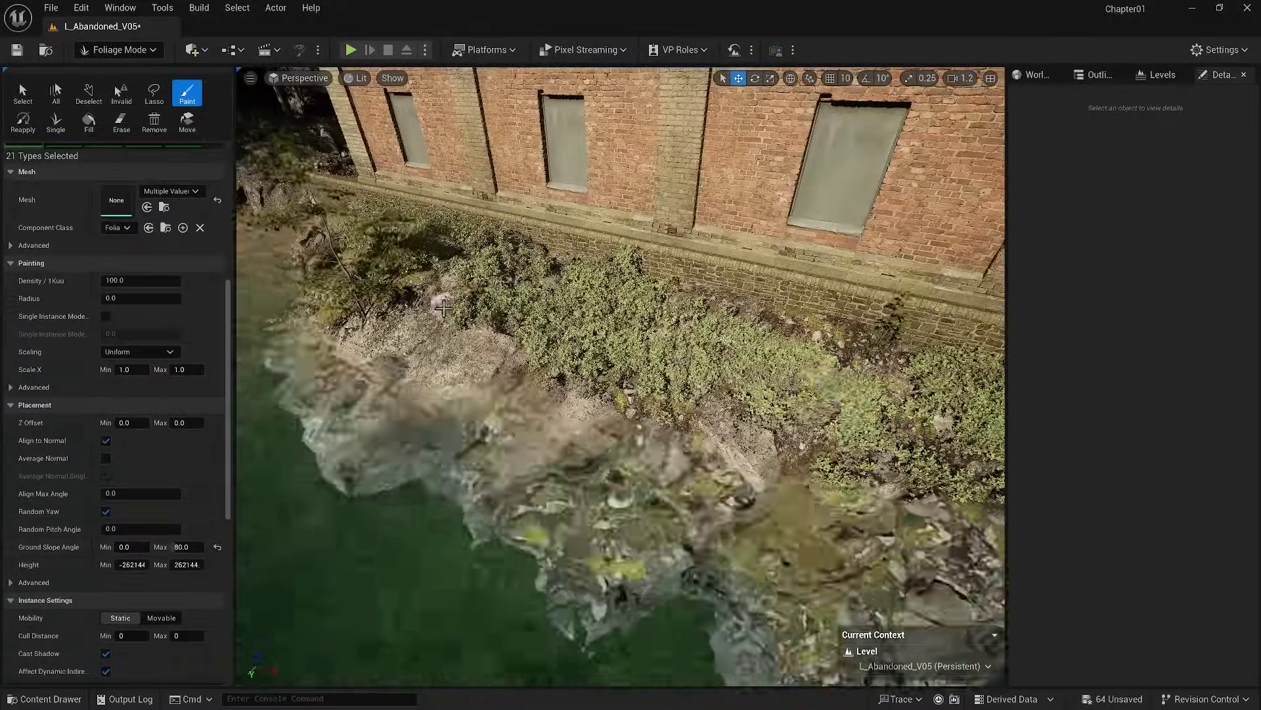
right_click_drag(444, 307, 683, 414)
Select Kikuyu Grass Var3 to Var6, set their minimum and maximum scale to 0.5, and paint a test patch in the courtyard.
mouse_move(227, 370)
left_mouse_down()
mouse_move(224, 271)
mouse_move(225, 366)
left_mouse_up()
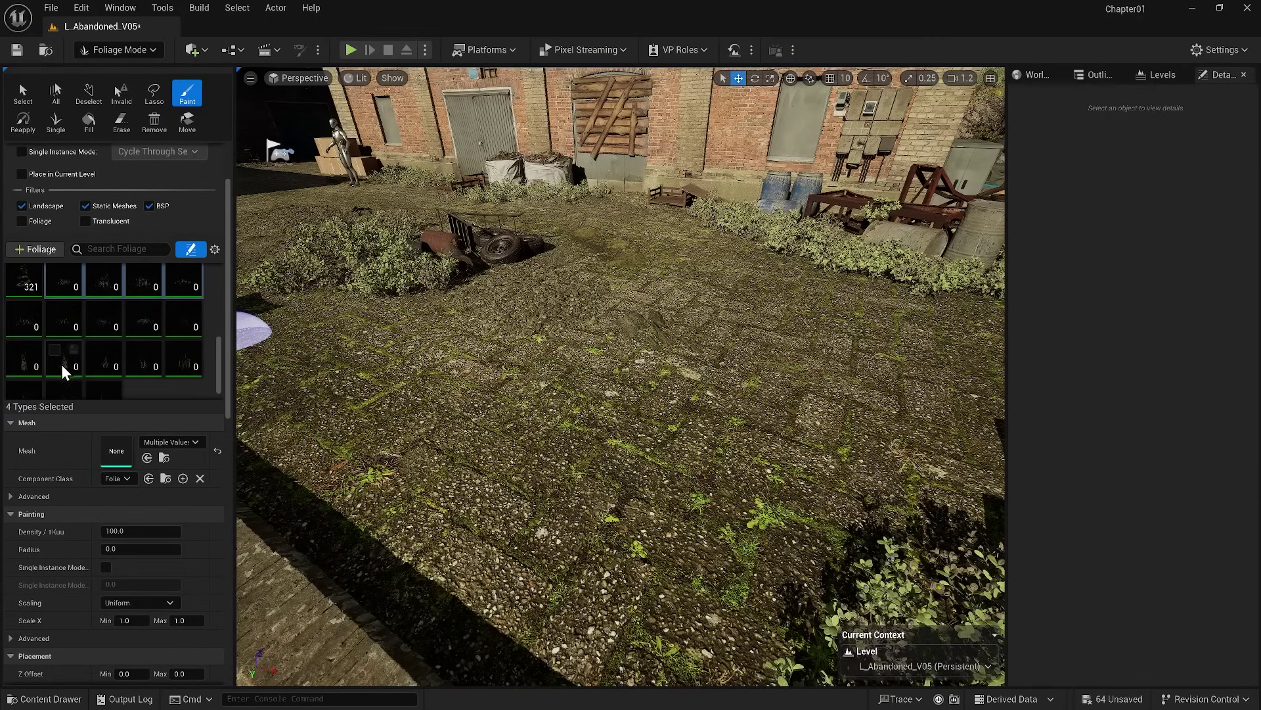
left_click(62, 361)
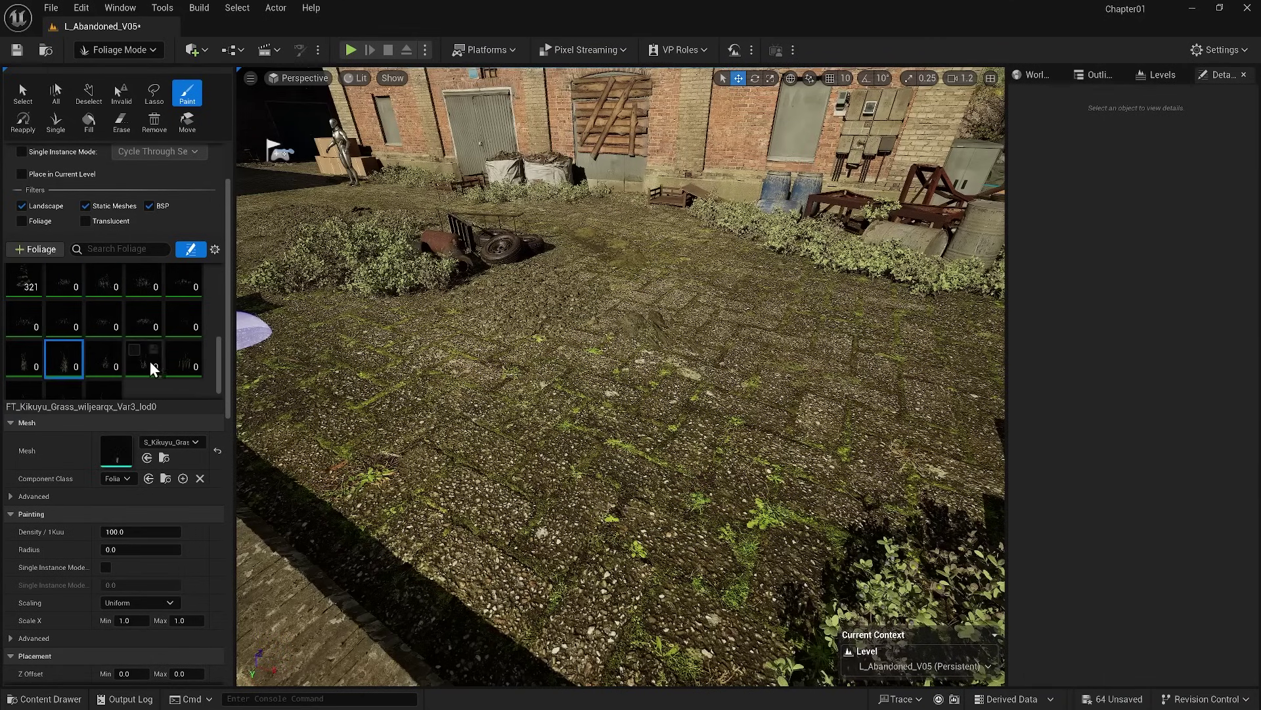
left_click_drag(226, 366, 227, 428)
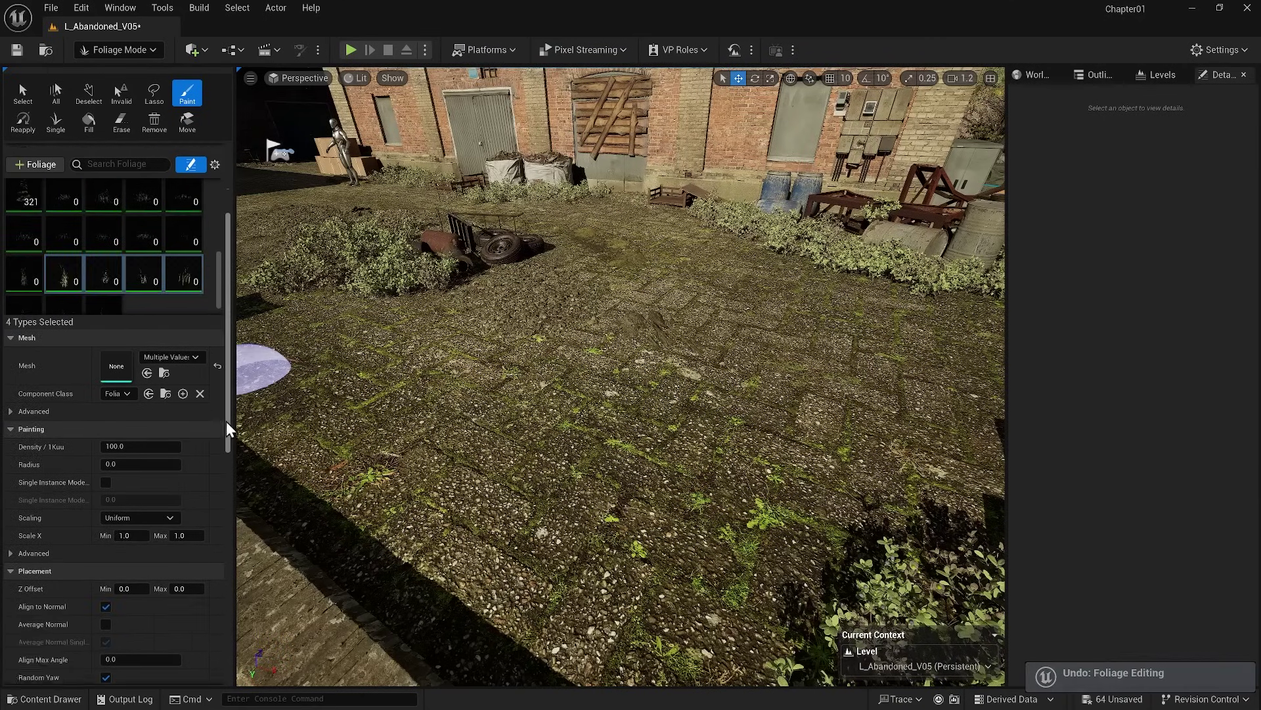
left_click(131, 470)
type(".5")
left_click(588, 339)
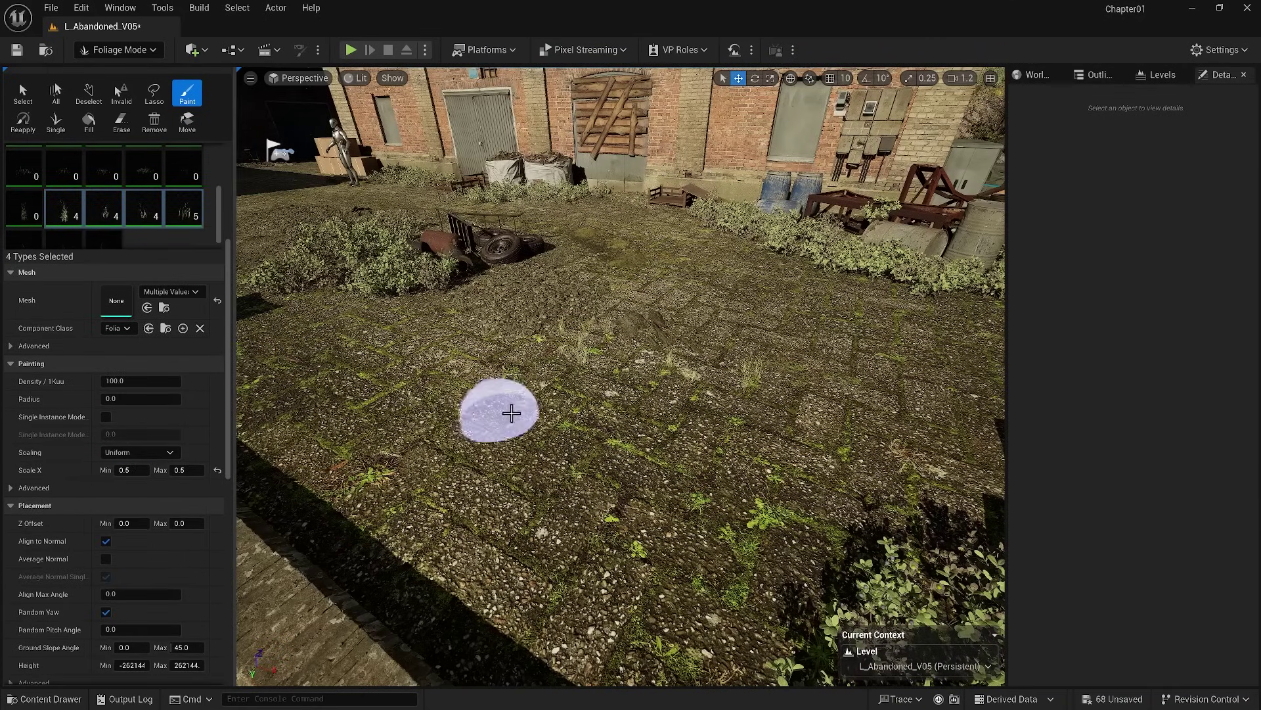
Enlarge the brush to about 153 and paint the four Kikuyu Grass types across the courtyard at paint density 1.0.
left_click_drag(229, 273, 225, 172)
left_click_drag(106, 181, 132, 182)
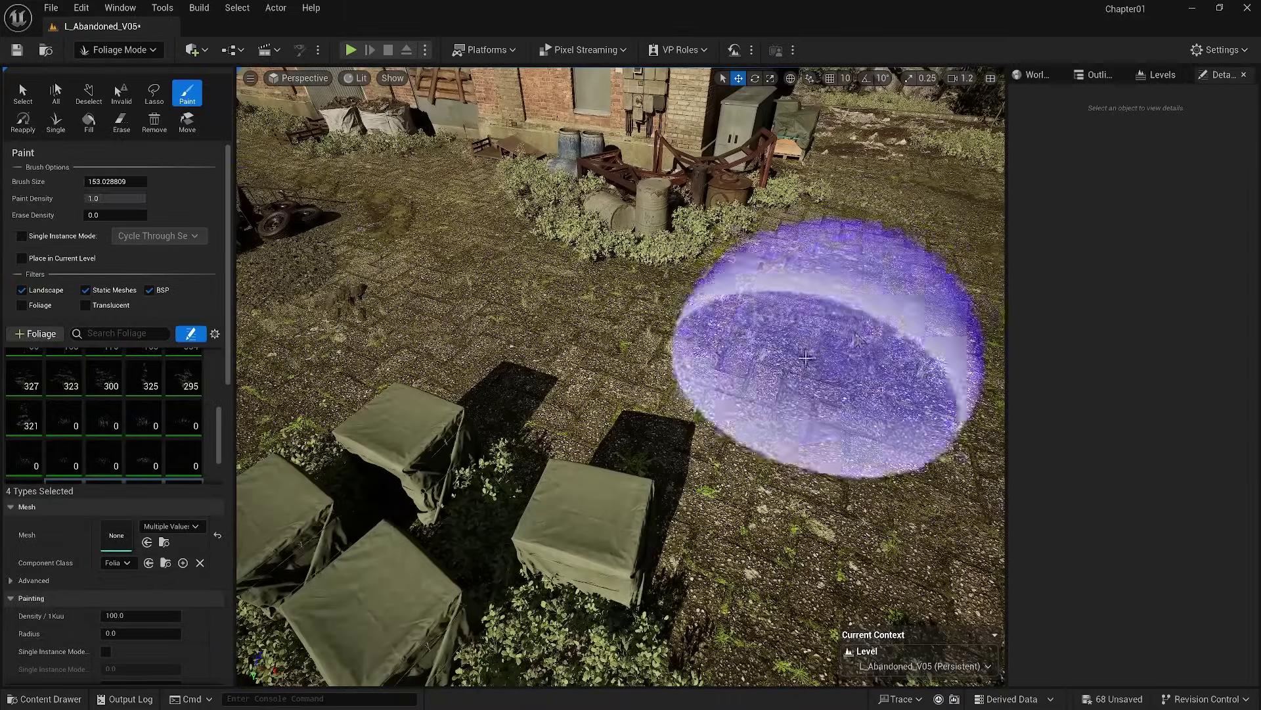
mouse_move(806, 358)
right_mouse_down()
mouse_move(831, 335)
mouse_move(760, 353)
right_mouse_up()
left_click(107, 198)
right_click_drag(664, 493, 641, 389)
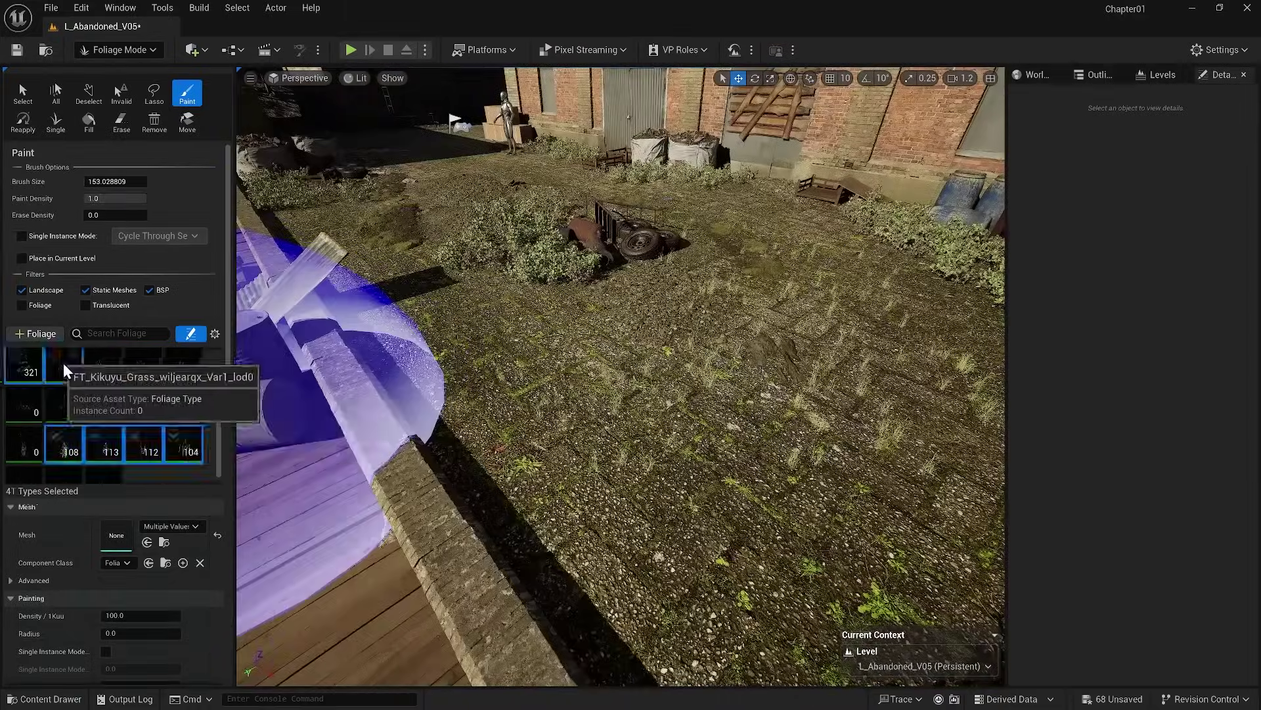
Paint nine more Kikuyu Grass types at scale 0.5 over the courtyard and the ground beside the brick building.
scroll(57, 368, "down", 3)
right_click_drag(760, 408, 779, 372)
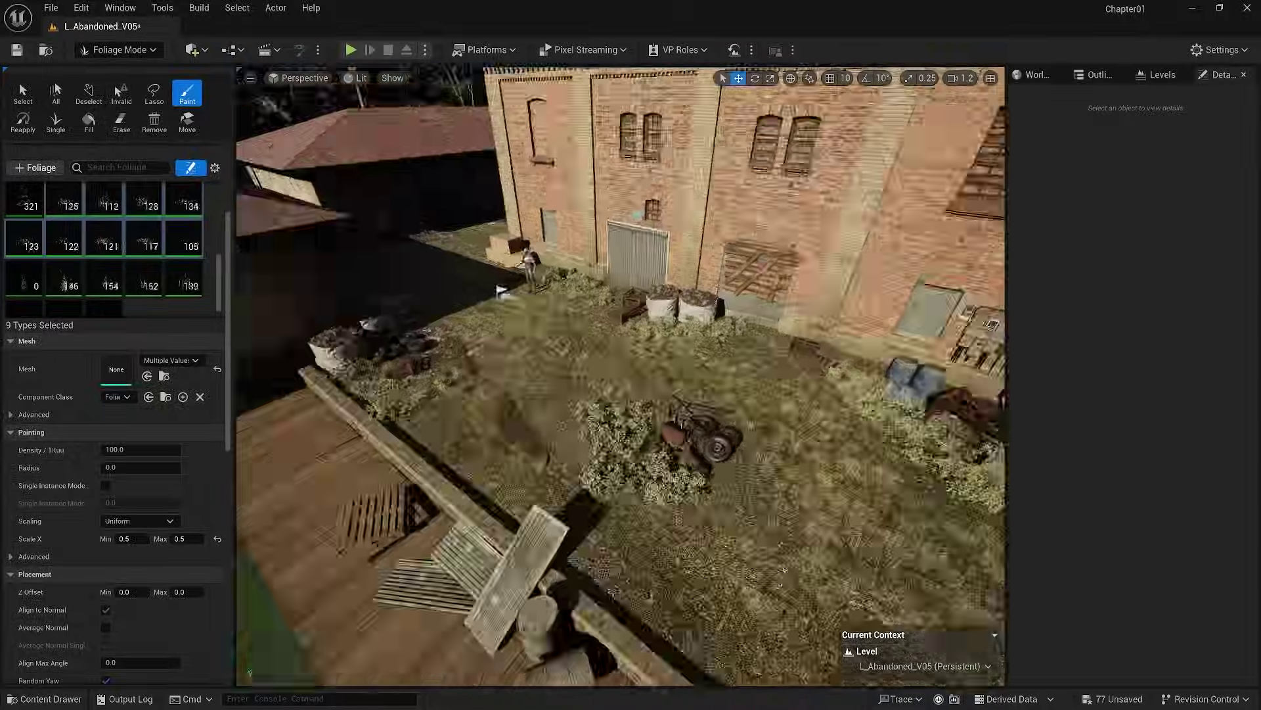
scroll(111, 394, "up", 5)
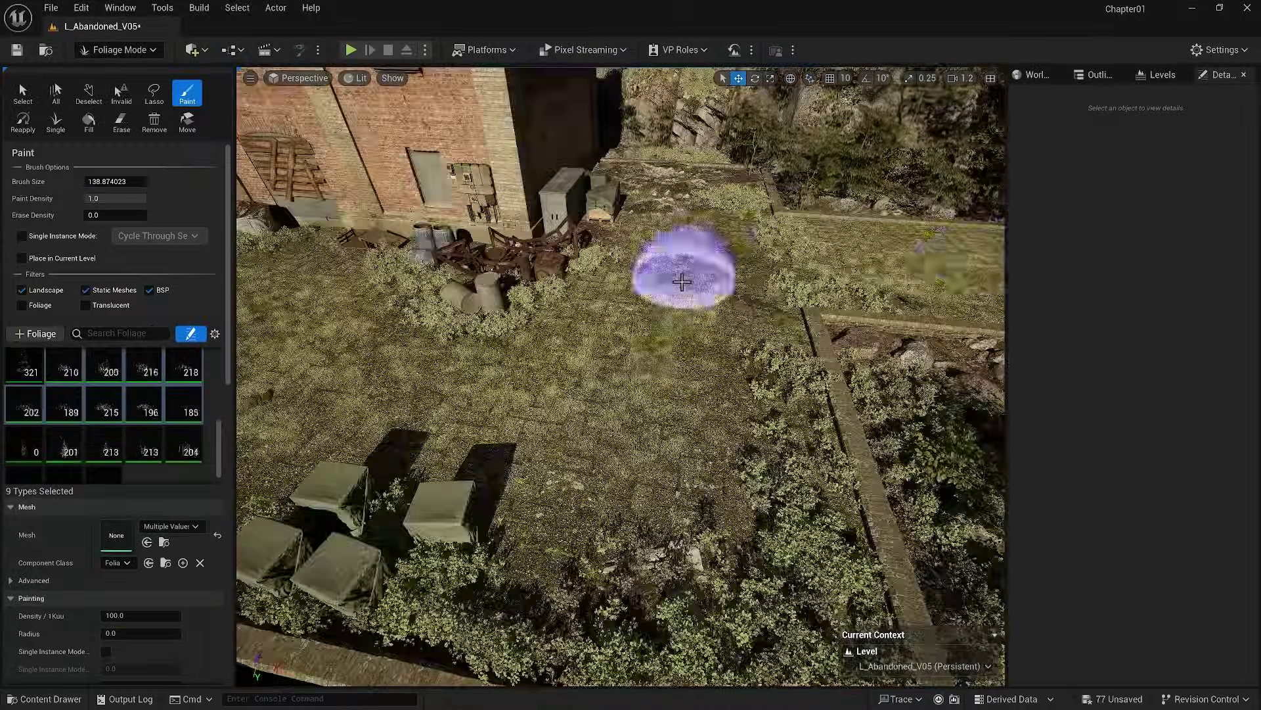
right_click_drag(682, 281, 514, 300)
Return to Selection mode, jump to camera bookmark 1, and display the viewport in Unlit mode.
key("shift+1")
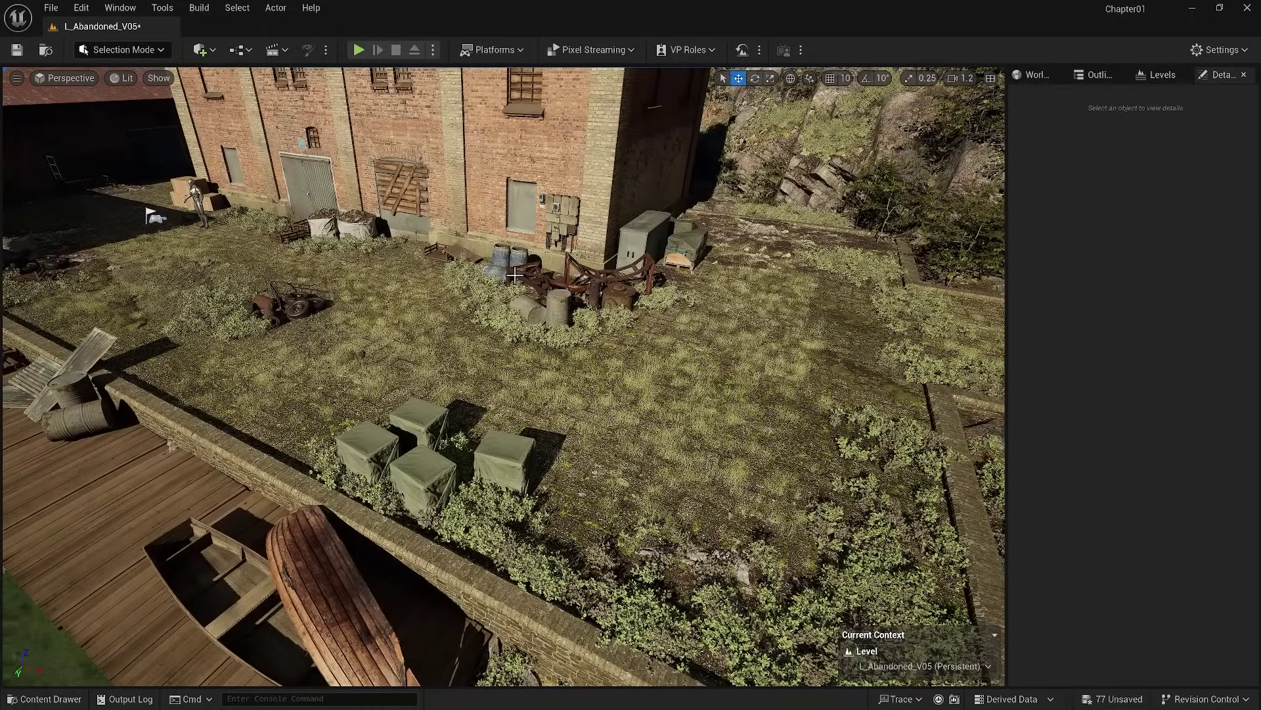
key("1")
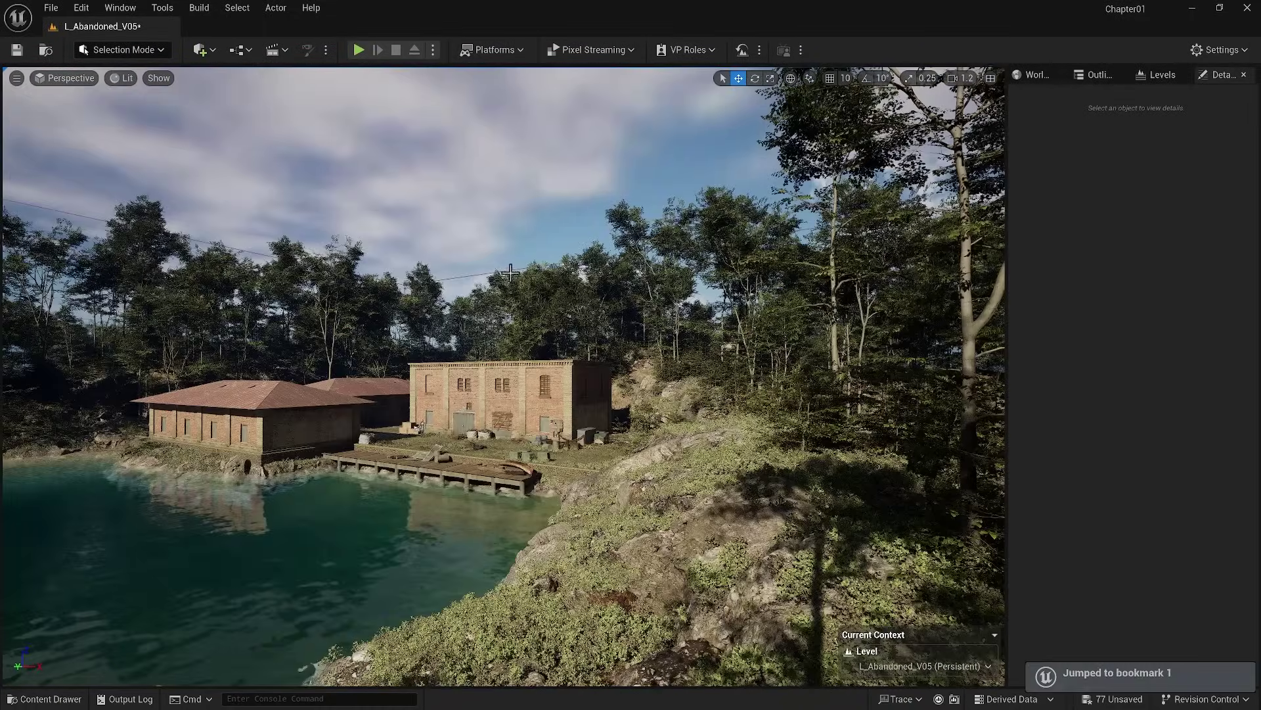
left_click(135, 80)
left_click(171, 144)
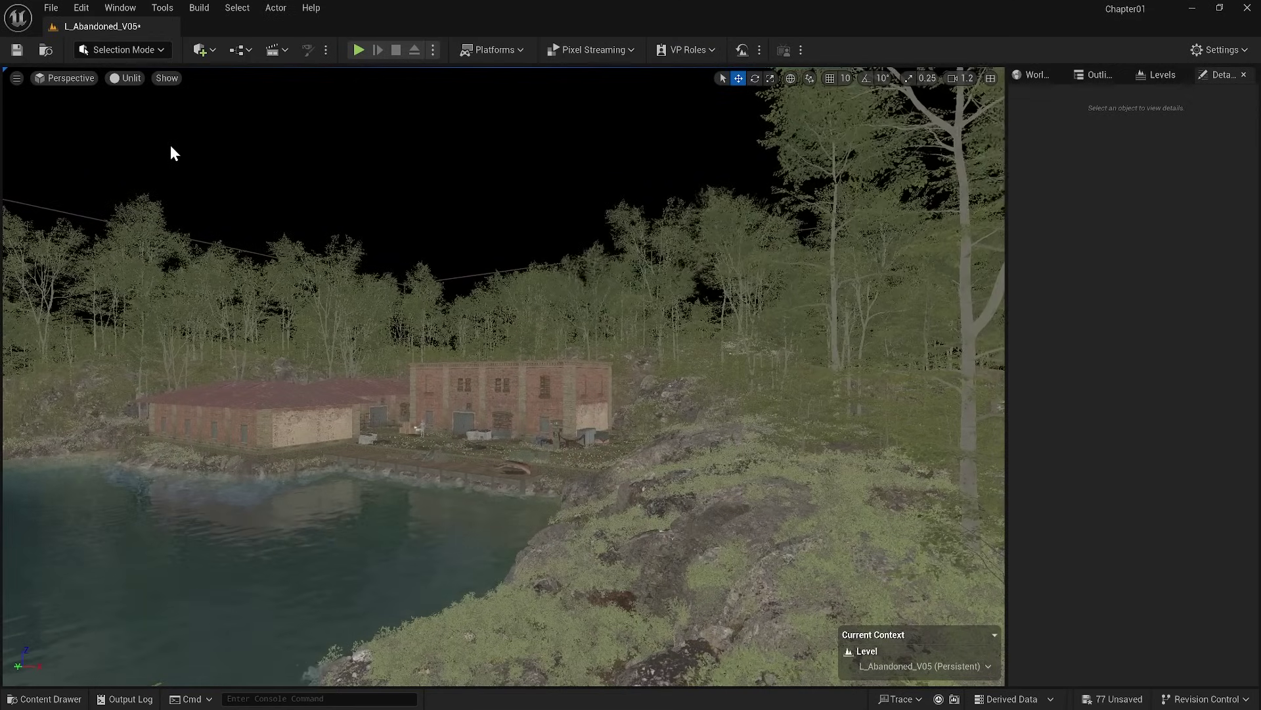
Enable the Color Overlay in the Bog Bilberry 4K material instance and set it to a muted grey-green, hex sRGB 949388FF.
left_click(47, 699)
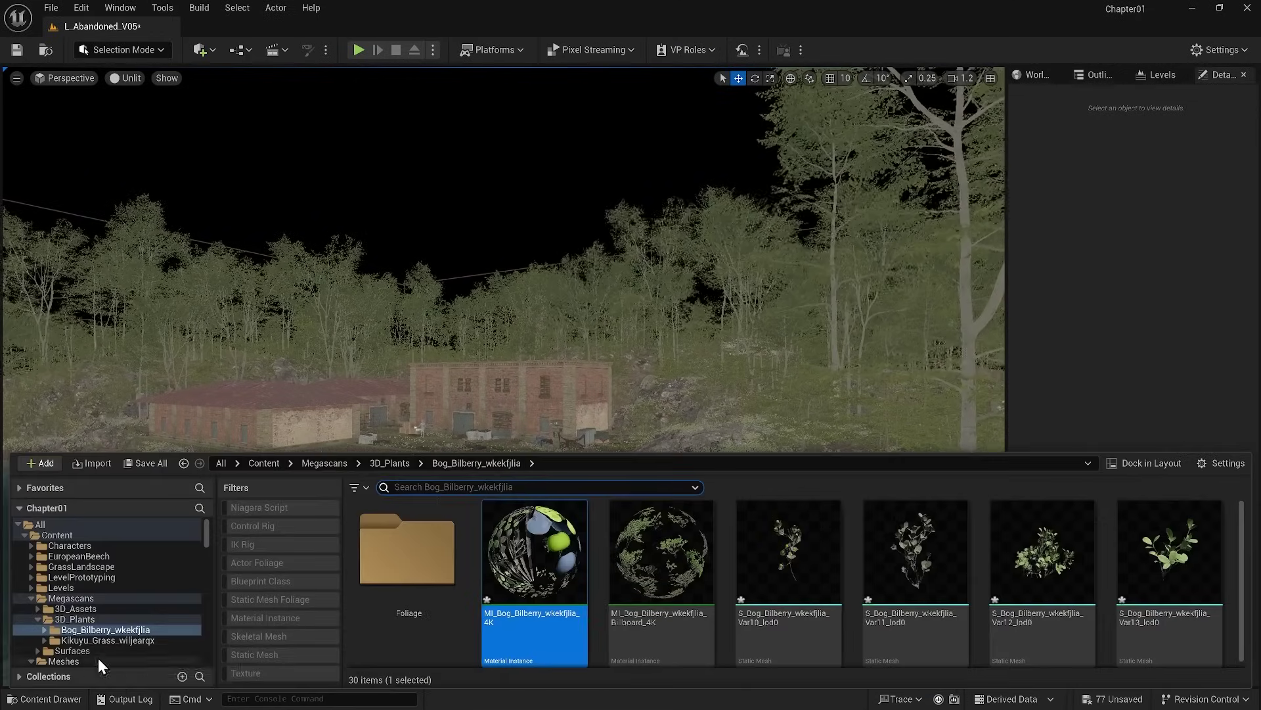
double_click(509, 584)
left_click_drag(94, 10, 93, 139)
left_click(112, 337)
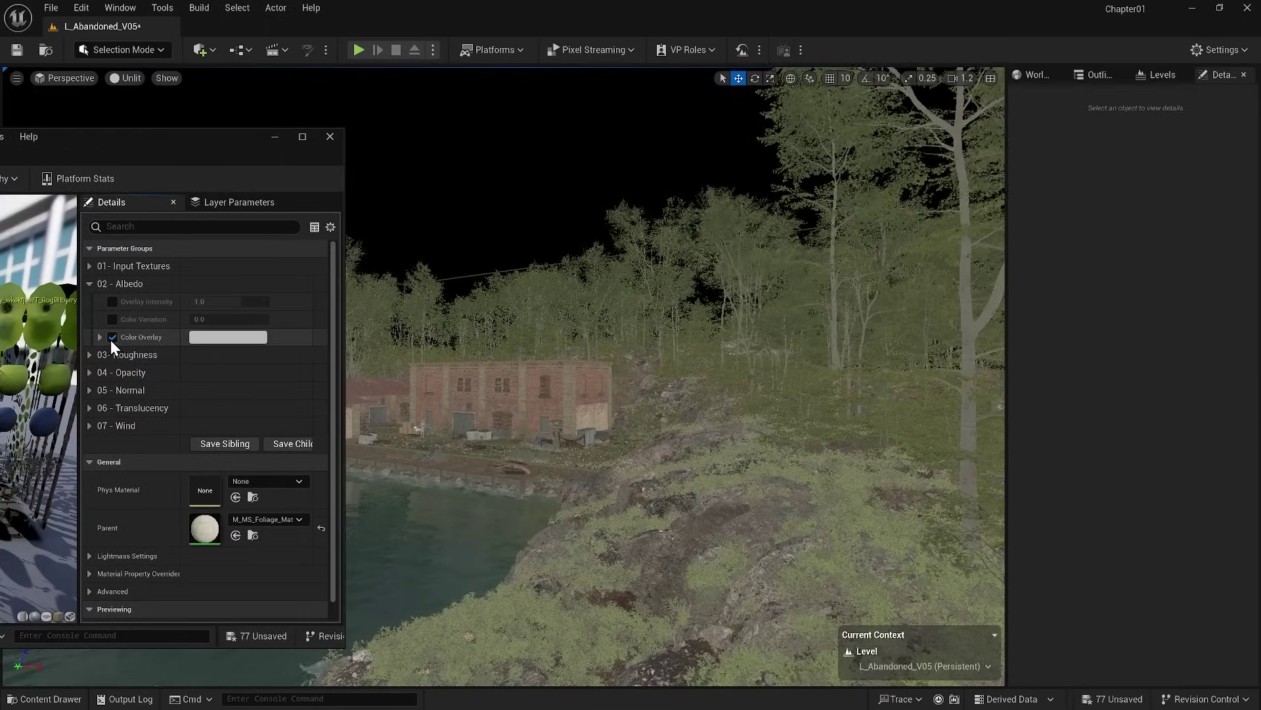
left_click(203, 339)
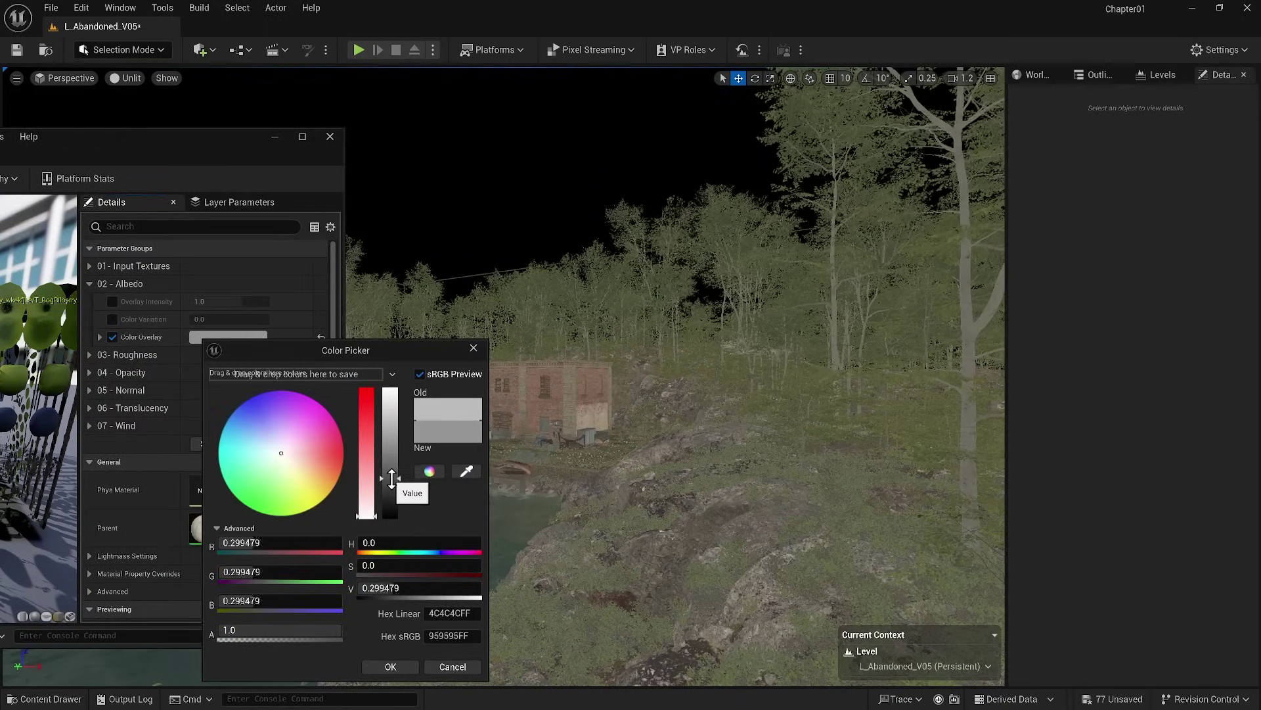
left_click(389, 667)
left_click(330, 136)
Enable the Color Overlay in the Kikuyu Grass material instance and set it to a darker olive tint, hex sRGB 828071FF.
key("w")
right_click_drag(460, 434, 460, 500)
left_click(44, 698)
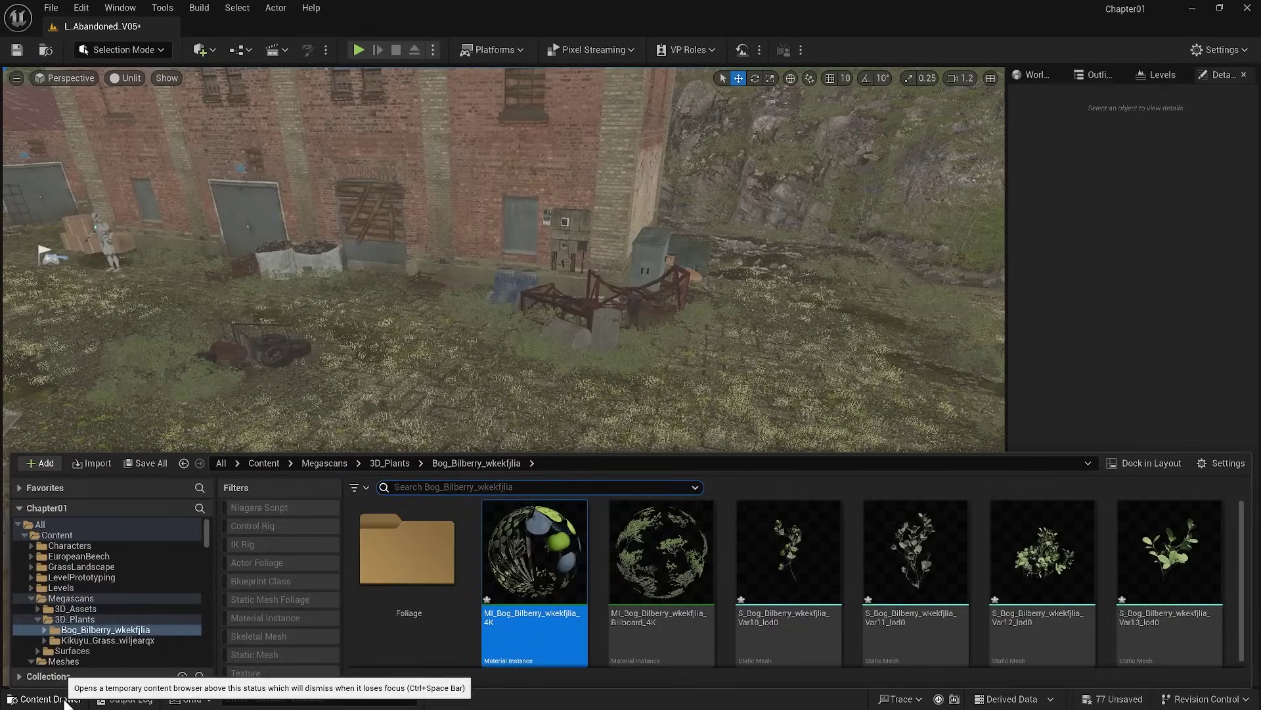
left_click(107, 641)
double_click(534, 550)
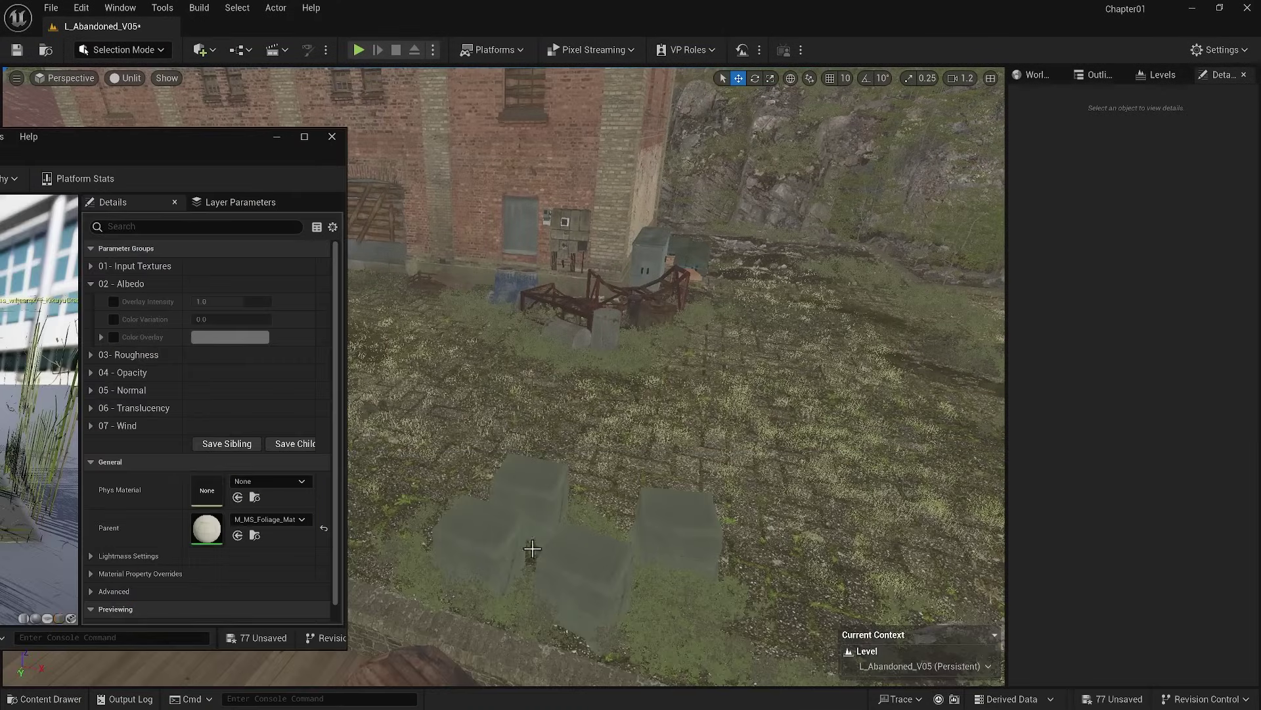
left_click(206, 338)
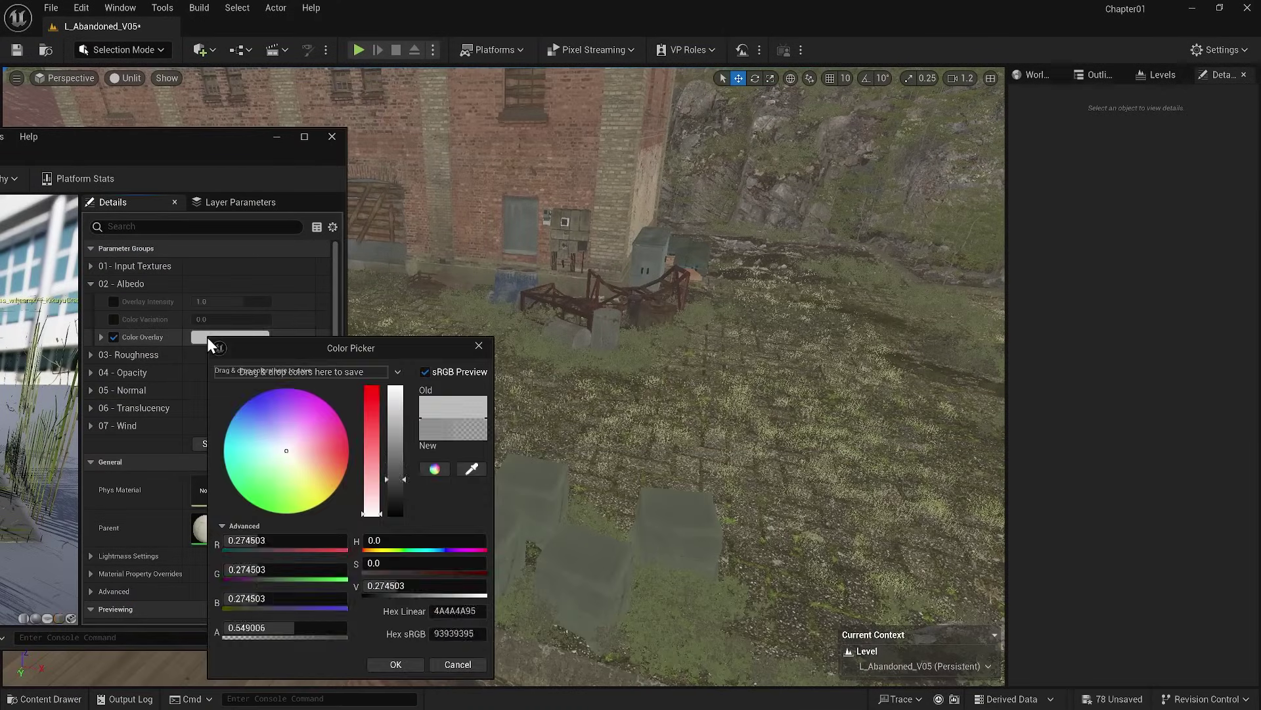
left_click_drag(403, 451, 404, 481)
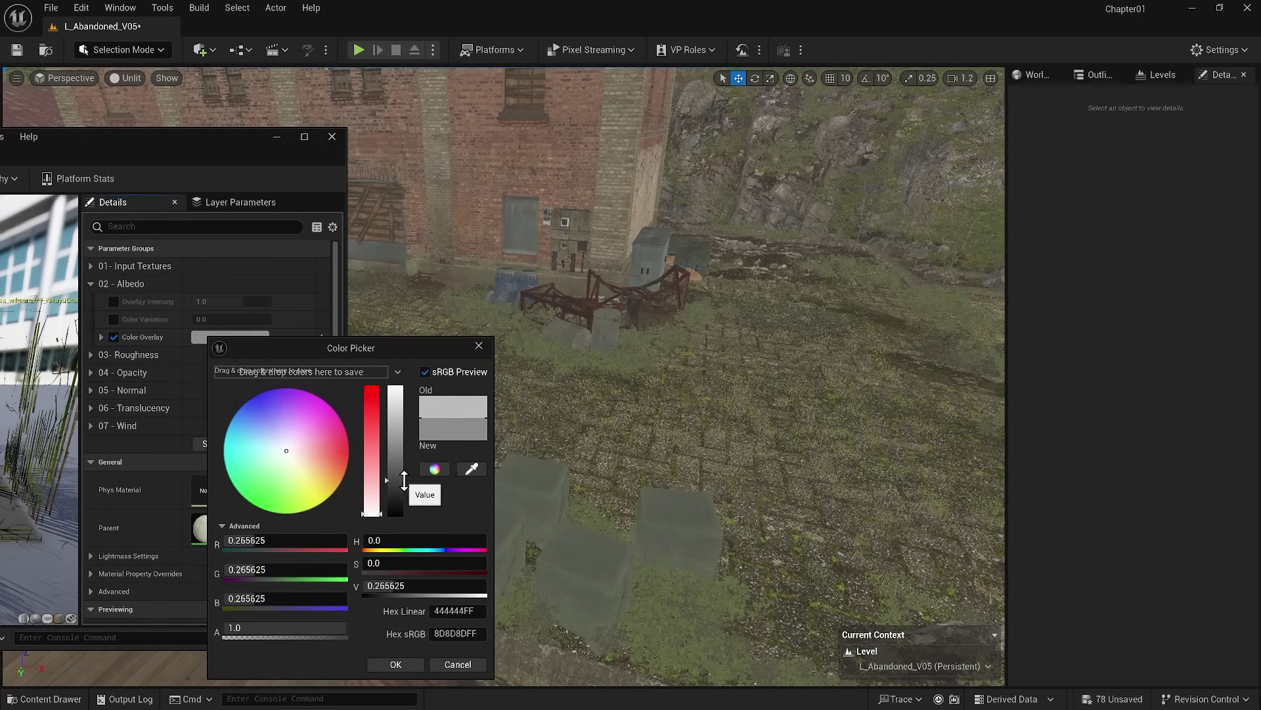
left_click_drag(287, 463, 293, 464)
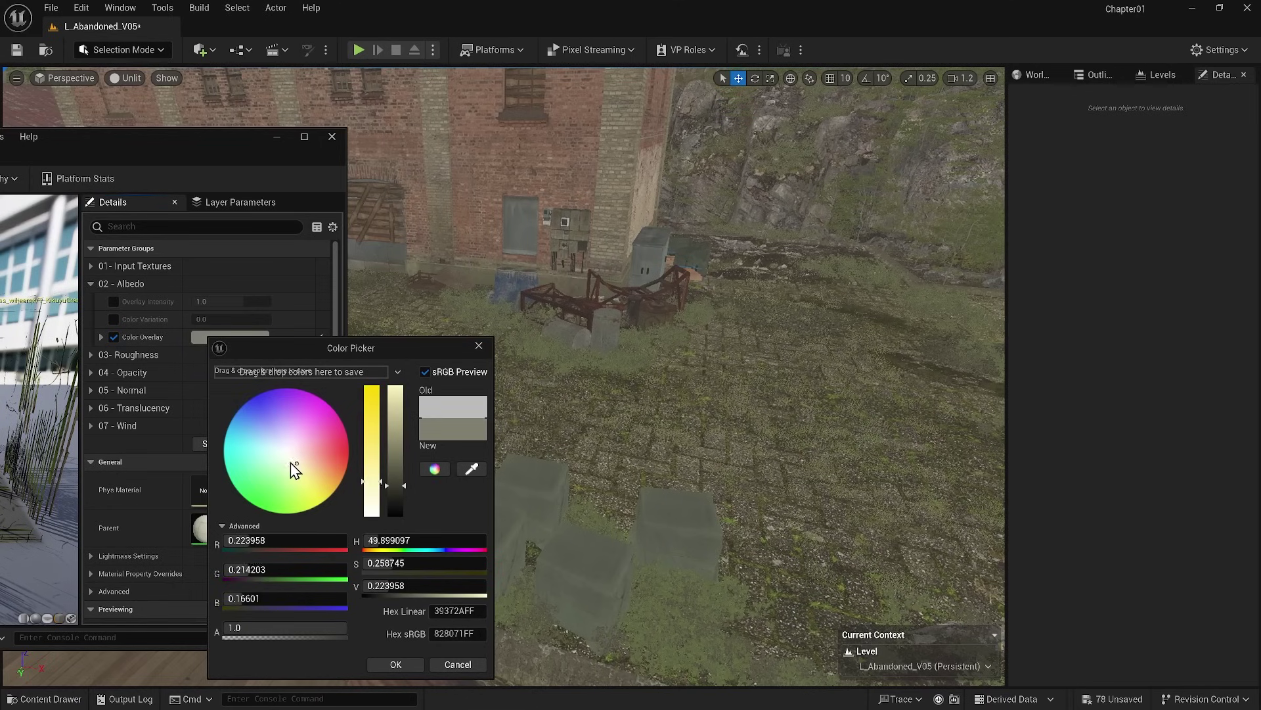
left_click(396, 664)
left_click(331, 138)
Display the viewport in Lit mode and review the courtyard grass beside the brick building.
left_click(125, 78)
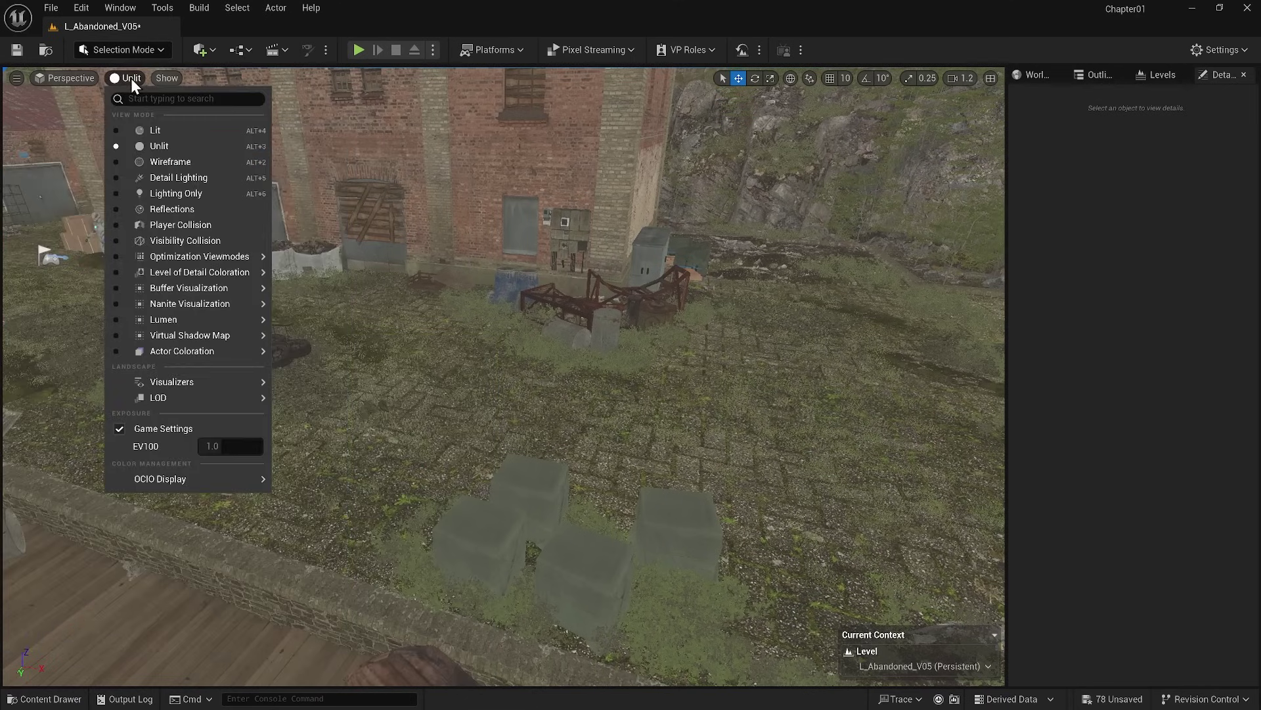
left_click(156, 127)
right_click_drag(460, 388, 488, 389)
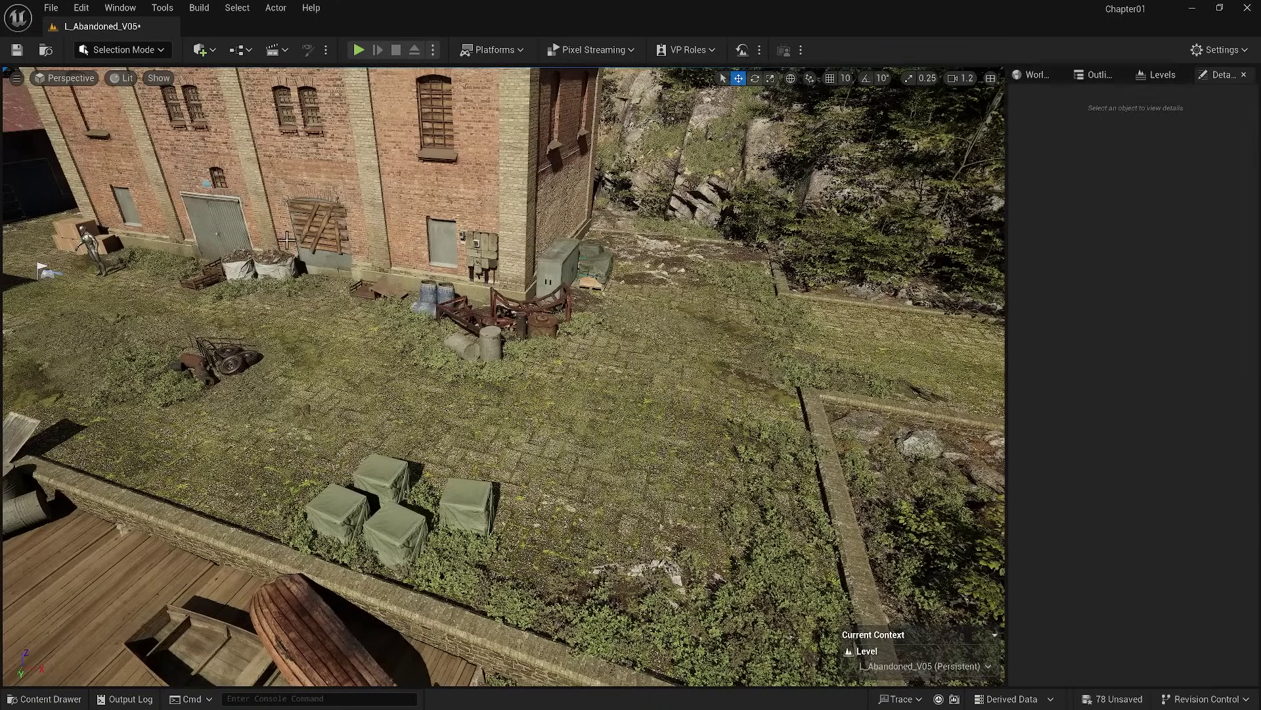
Select the Small_Stones_Pack static meshes Var1 to Var6 and switch to Foliage mode.
left_click(44, 699)
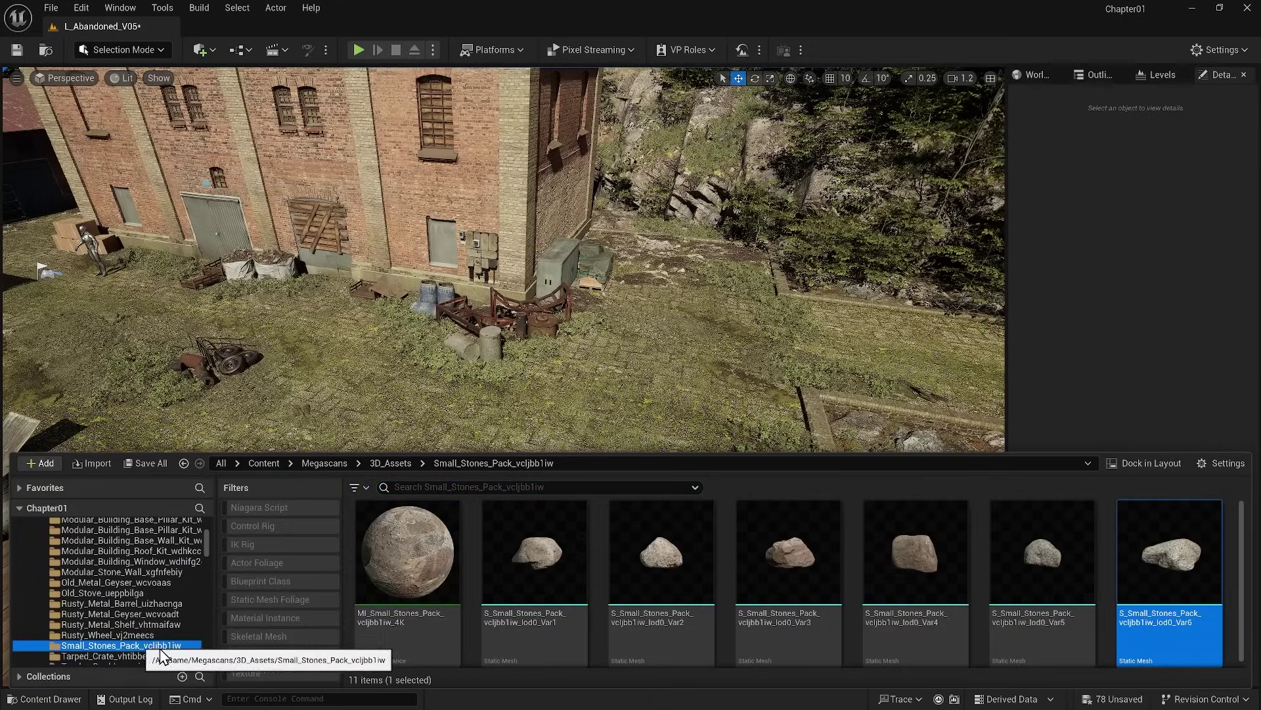
left_click(557, 610, "shift")
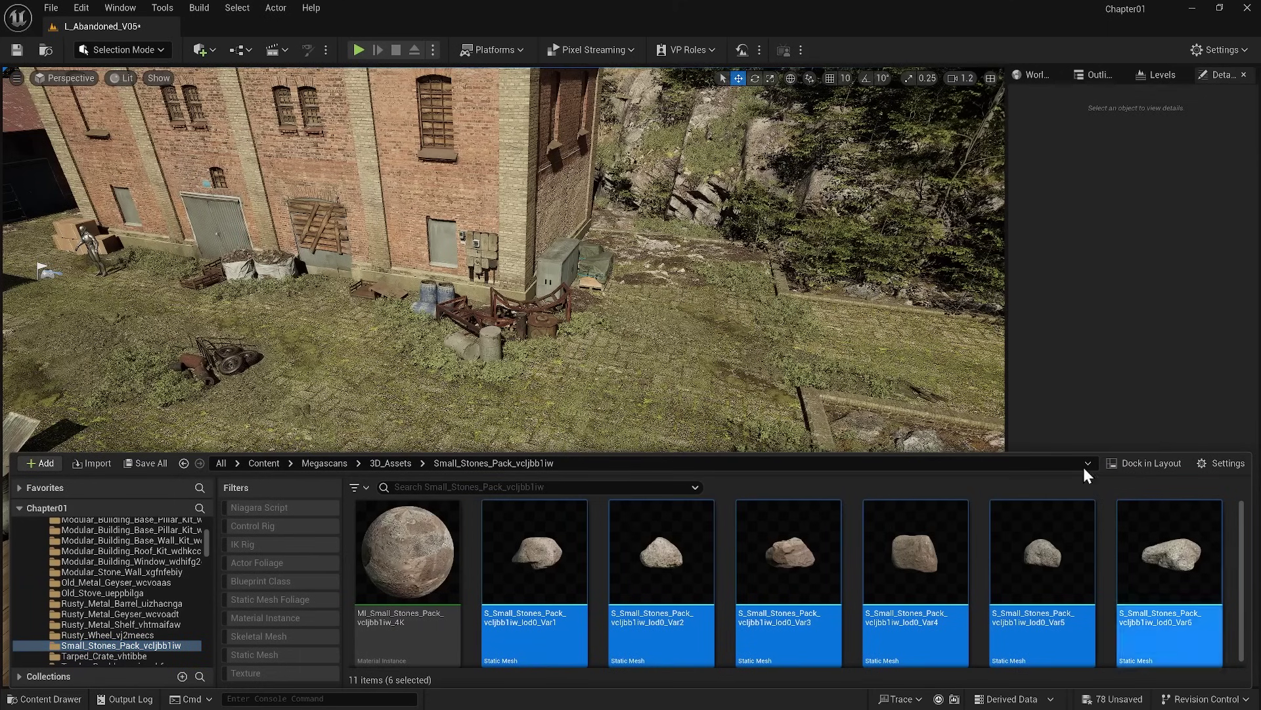
left_click(136, 50)
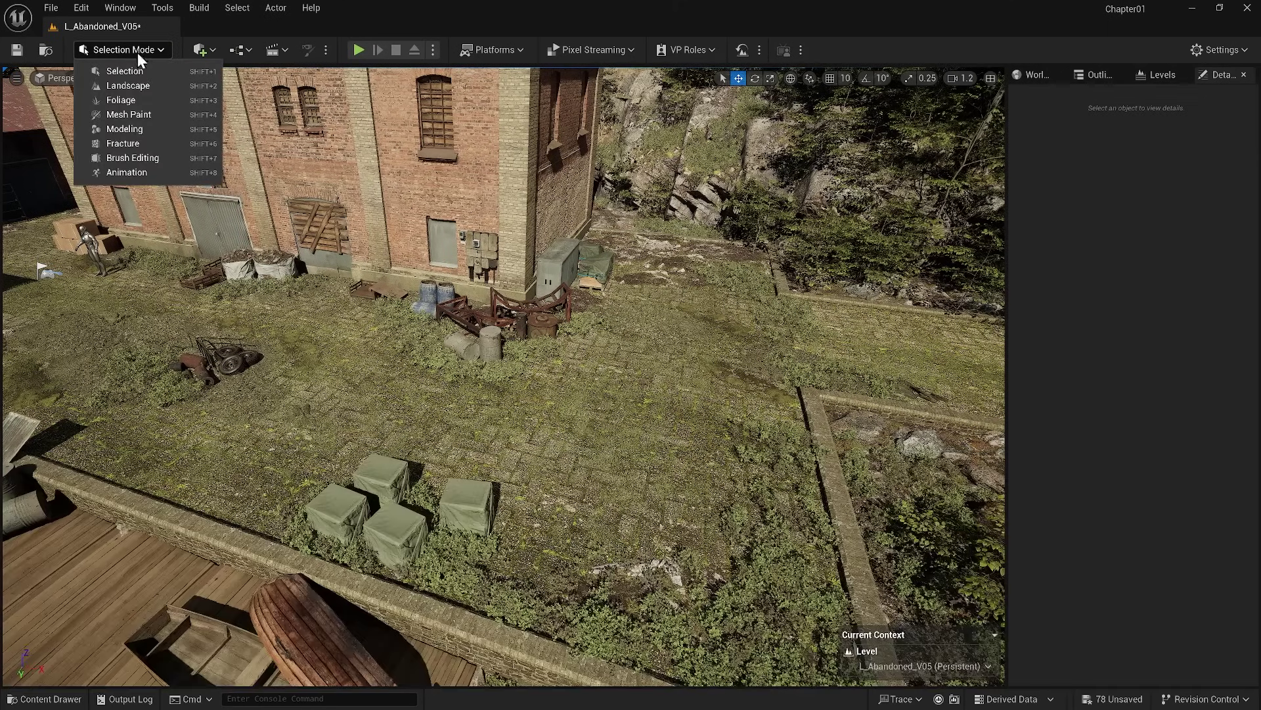
left_click(137, 100)
Add the six selected stone meshes to the foliage palette, saving each foliage type under its default name in the Small_Stones_Pack folder.
left_click(46, 698)
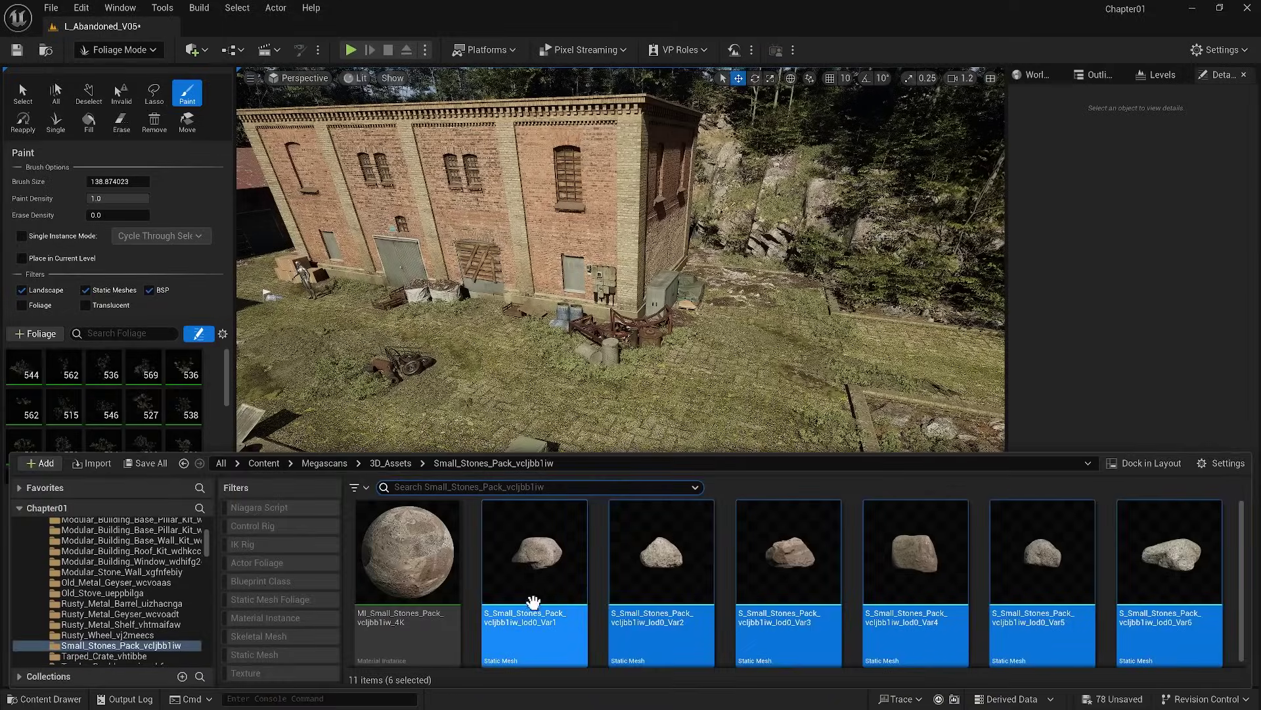
left_click_drag(522, 598, 113, 407)
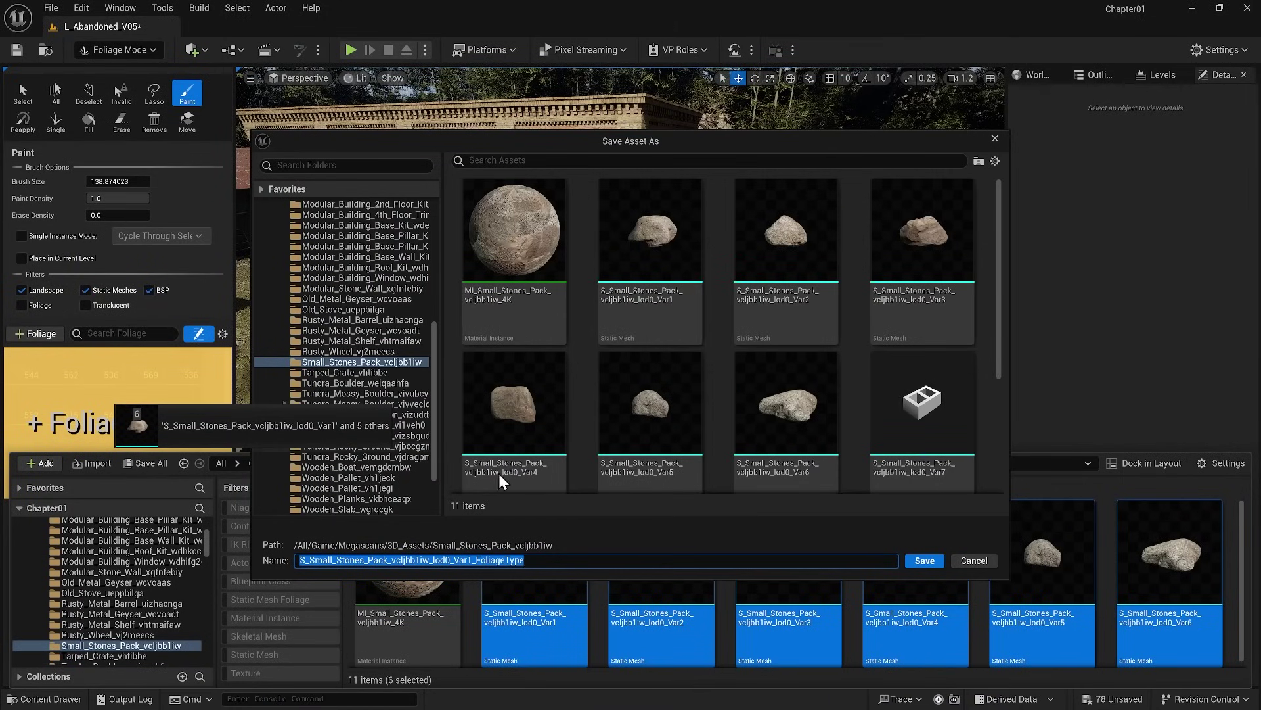
left_click(929, 564)
left_click(929, 564)
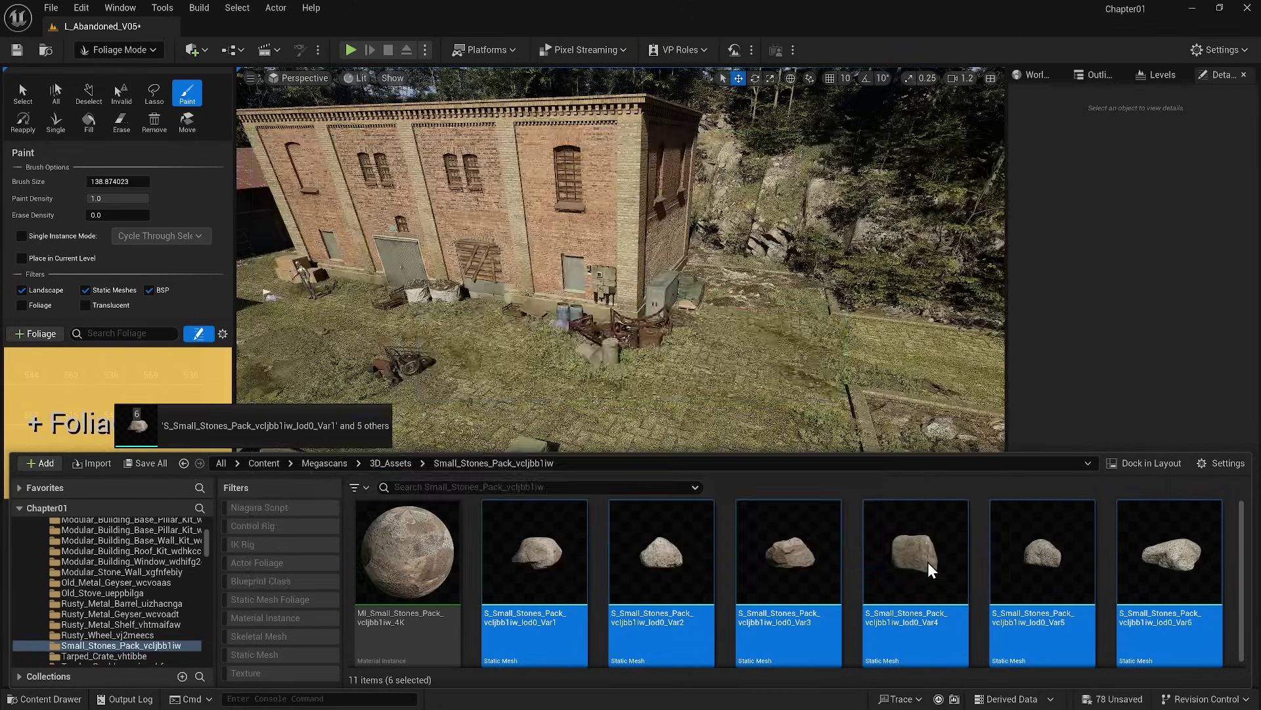
left_click(928, 564)
left_click(926, 562)
left_click(927, 562)
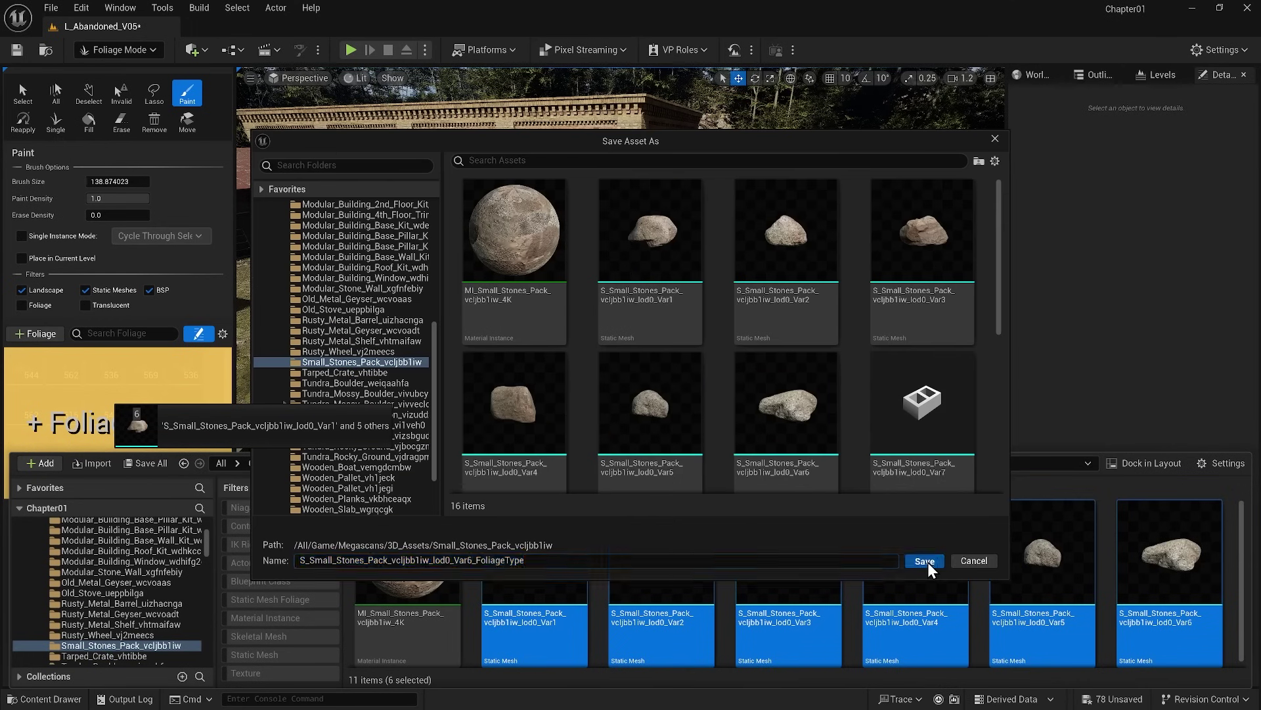
left_click(926, 561)
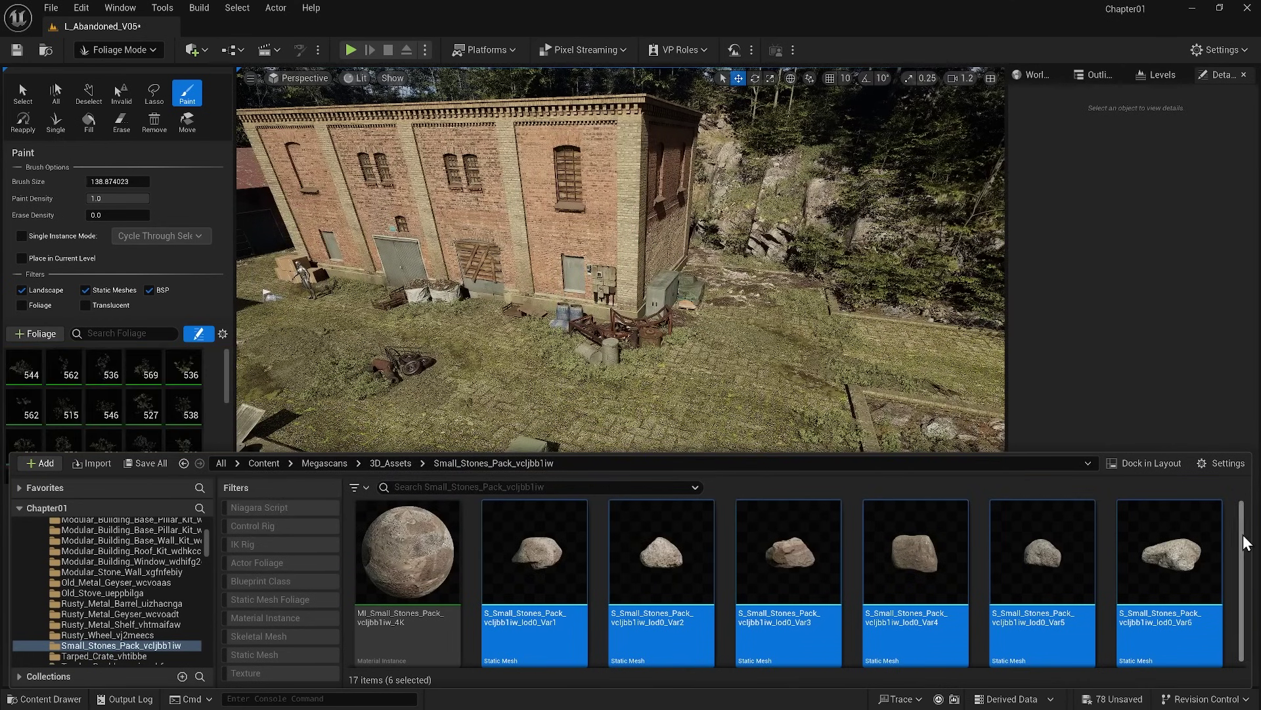
Select the six Small Stones foliage types, Var1 to Var6, in the foliage palette and activate the Paint tool.
left_click_drag(1245, 539, 1248, 598)
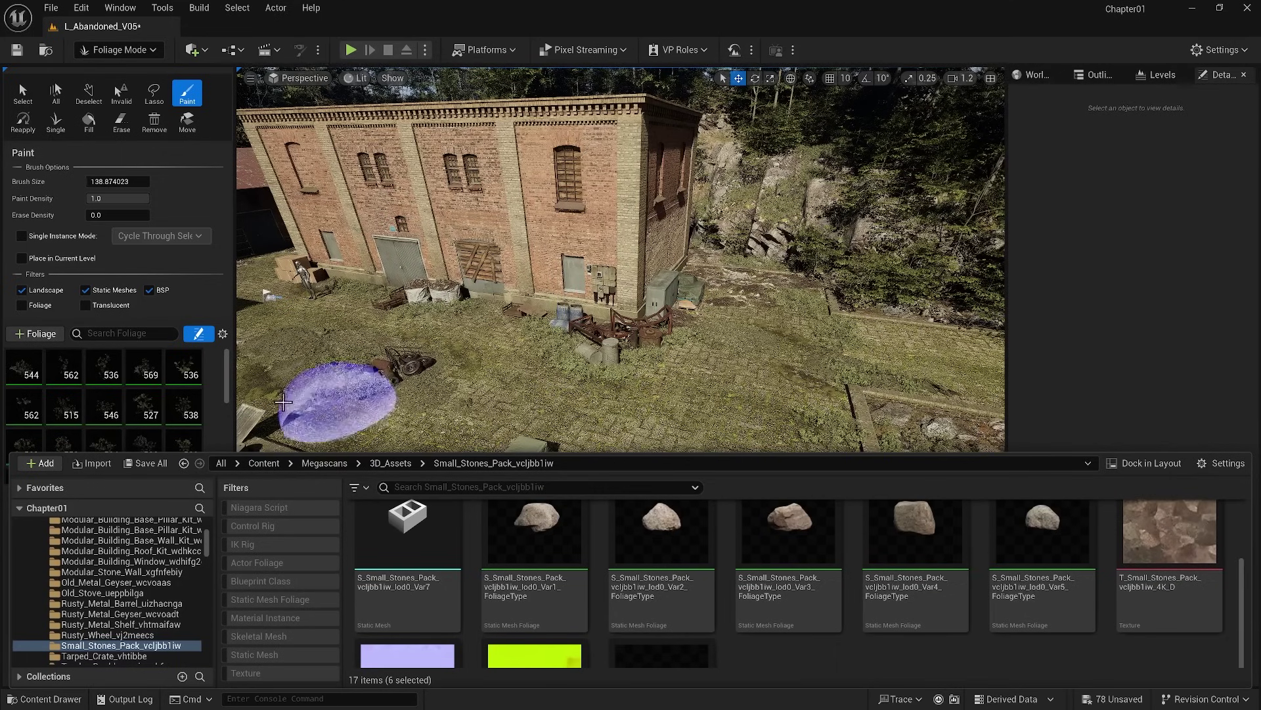
left_click_drag(225, 393, 231, 471)
left_click(140, 430)
left_click(142, 431)
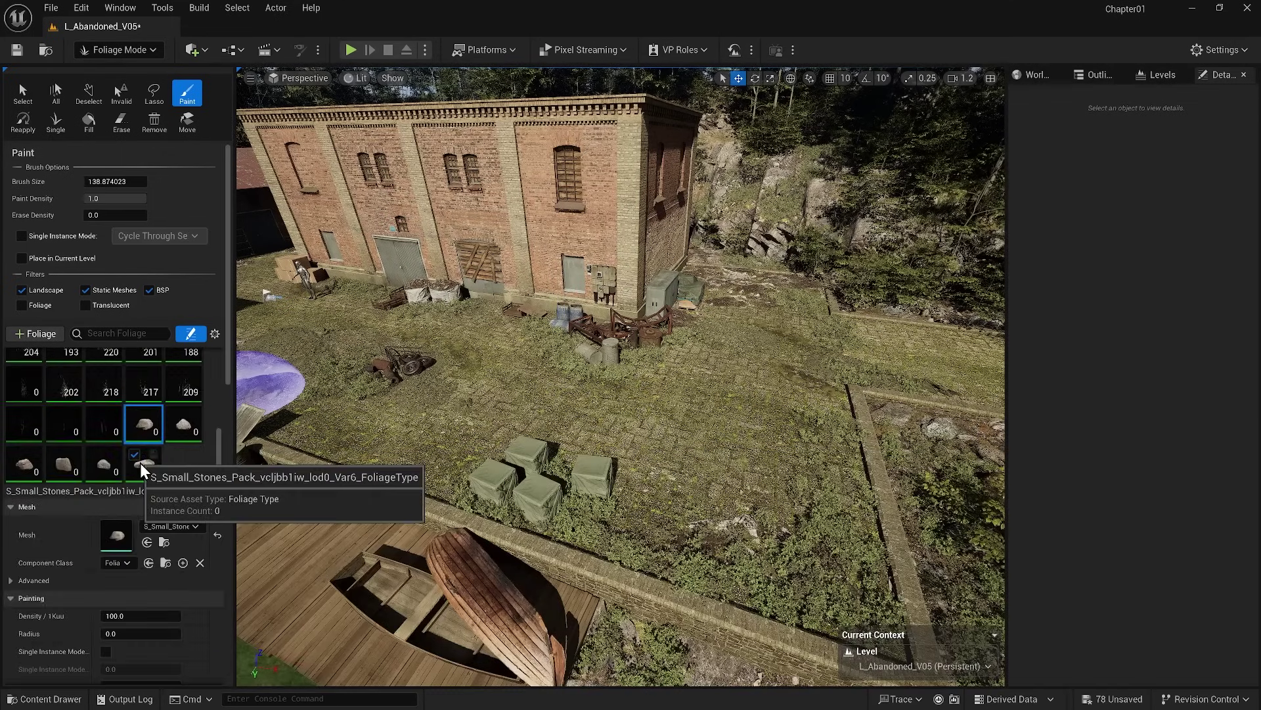
left_click(143, 465, "shift")
left_click(187, 96)
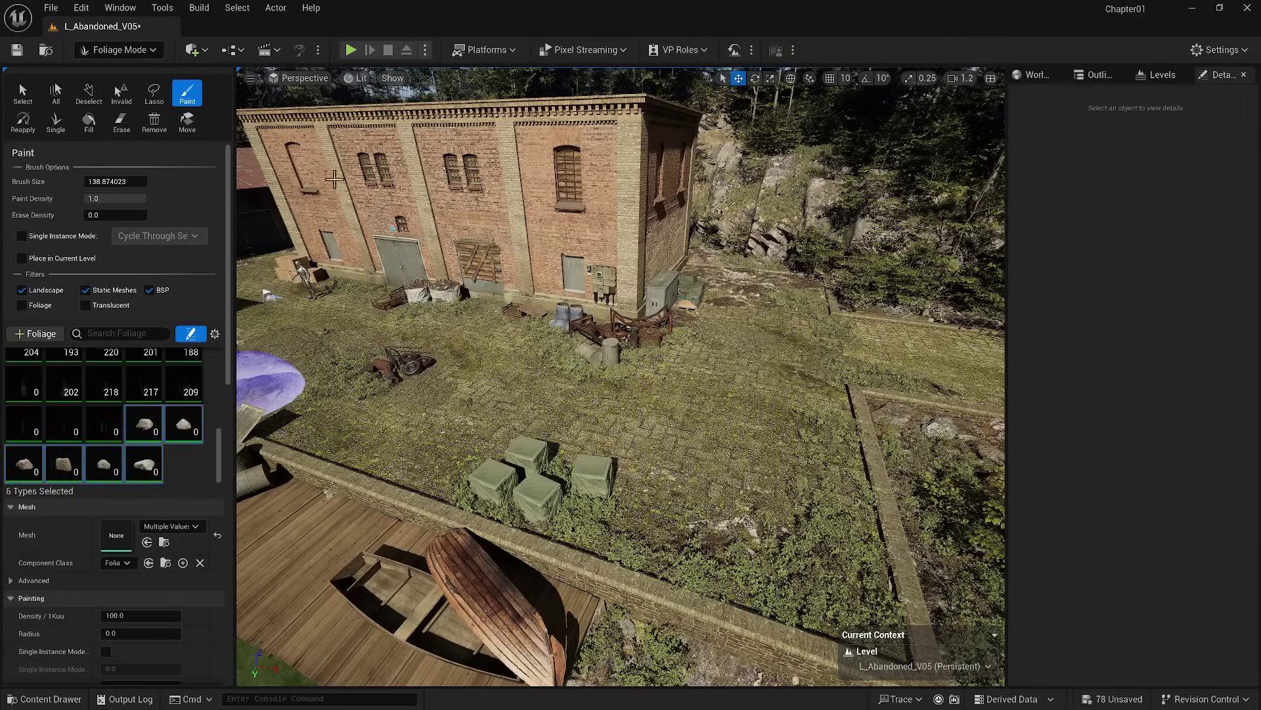
Paint the six stone types across the courtyard paving and erase the excess stones around the tarped crates.
scroll(777, 436, "up", 3)
mouse_move(777, 437)
right_mouse_down()
mouse_move(777, 473)
mouse_move(712, 473)
right_mouse_up()
mouse_move(712, 416)
left_mouse_down()
mouse_move(630, 366)
mouse_move(788, 397)
left_mouse_up()
scroll(788, 397, "down", 3)
mouse_move(500, 339)
left_mouse_down()
mouse_move(366, 200)
mouse_move(779, 375)
left_mouse_up()
scroll(779, 374, "up", 4)
left_click(121, 122)
mouse_move(690, 512)
left_mouse_down()
mouse_move(858, 536)
mouse_move(372, 330)
mouse_move(312, 274)
left_mouse_up()
Return to Selection mode and display the viewport in Unlit mode.
left_click(120, 49)
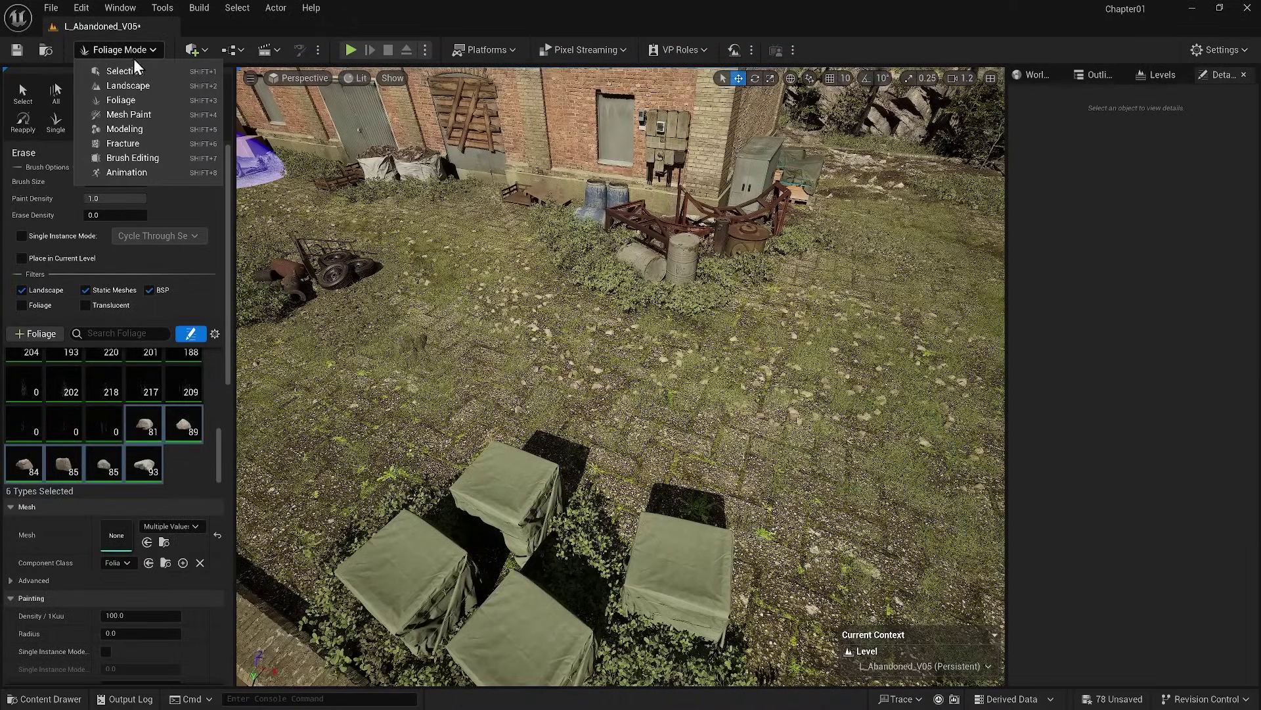
left_click(127, 75)
left_click(126, 80)
left_click(132, 146)
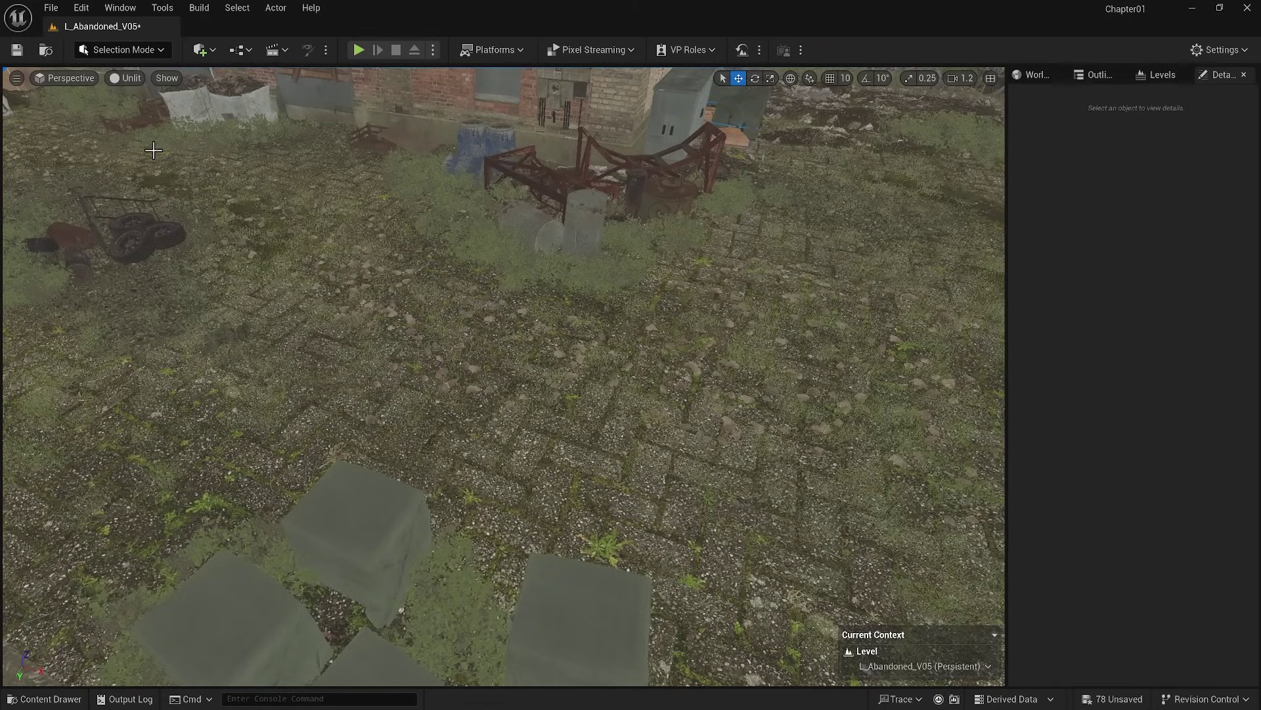
Enable Albedo Controls in the Small Stones Pack 4K material instance and lower Brightness to about 0.656.
left_click(46, 698)
double_click(407, 552)
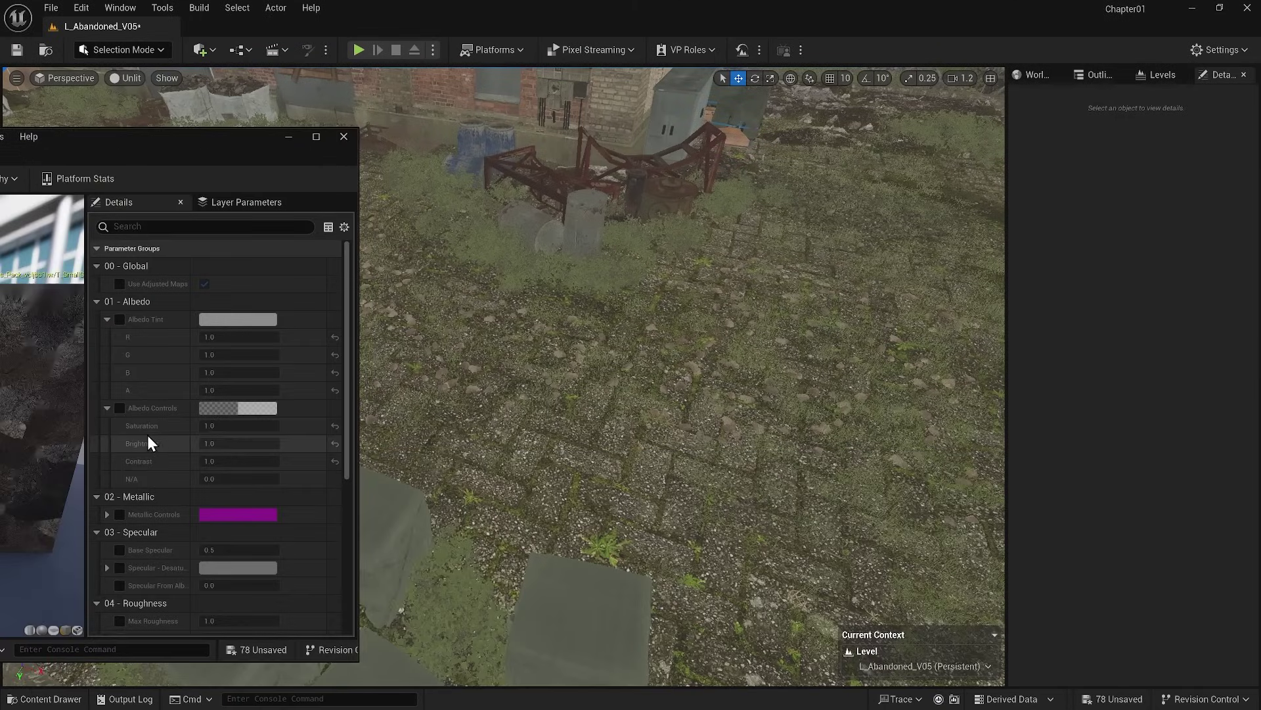
left_click(120, 408)
left_click_drag(217, 444, 193, 444)
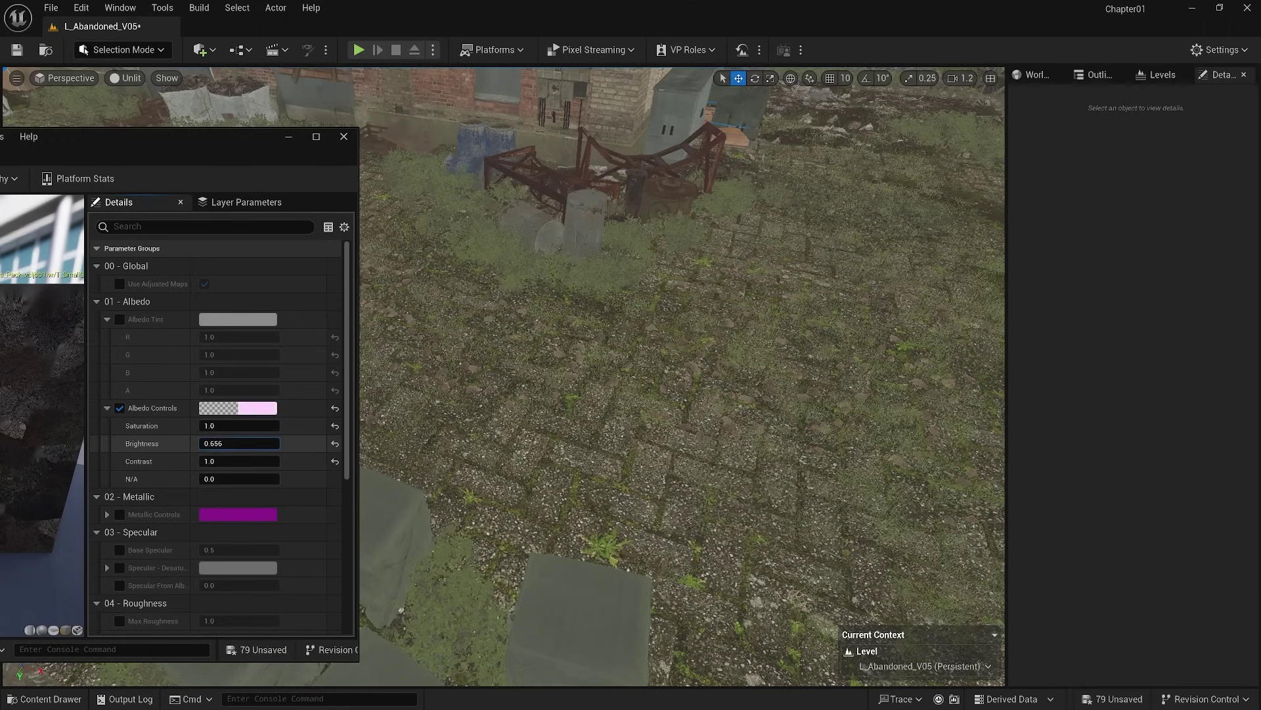
left_click(343, 136)
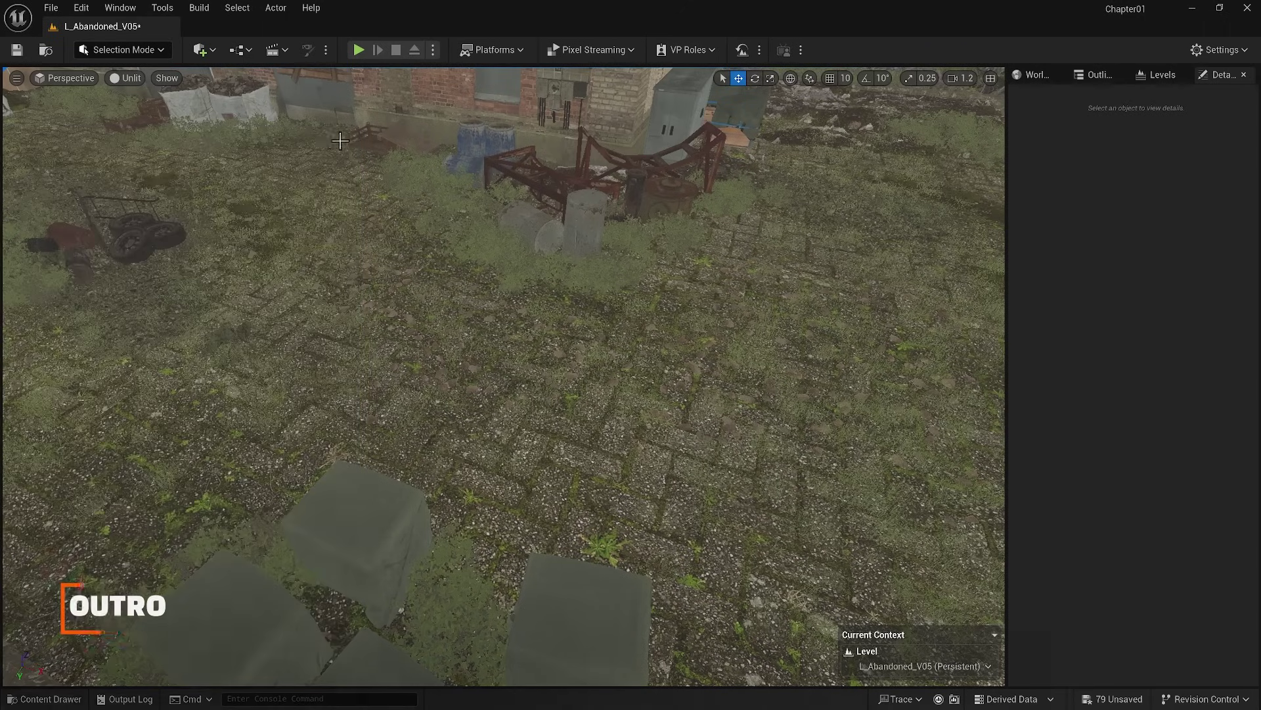
Display the viewport in Lit mode and jump to camera bookmark 1.
left_click(132, 78)
left_click(151, 129)
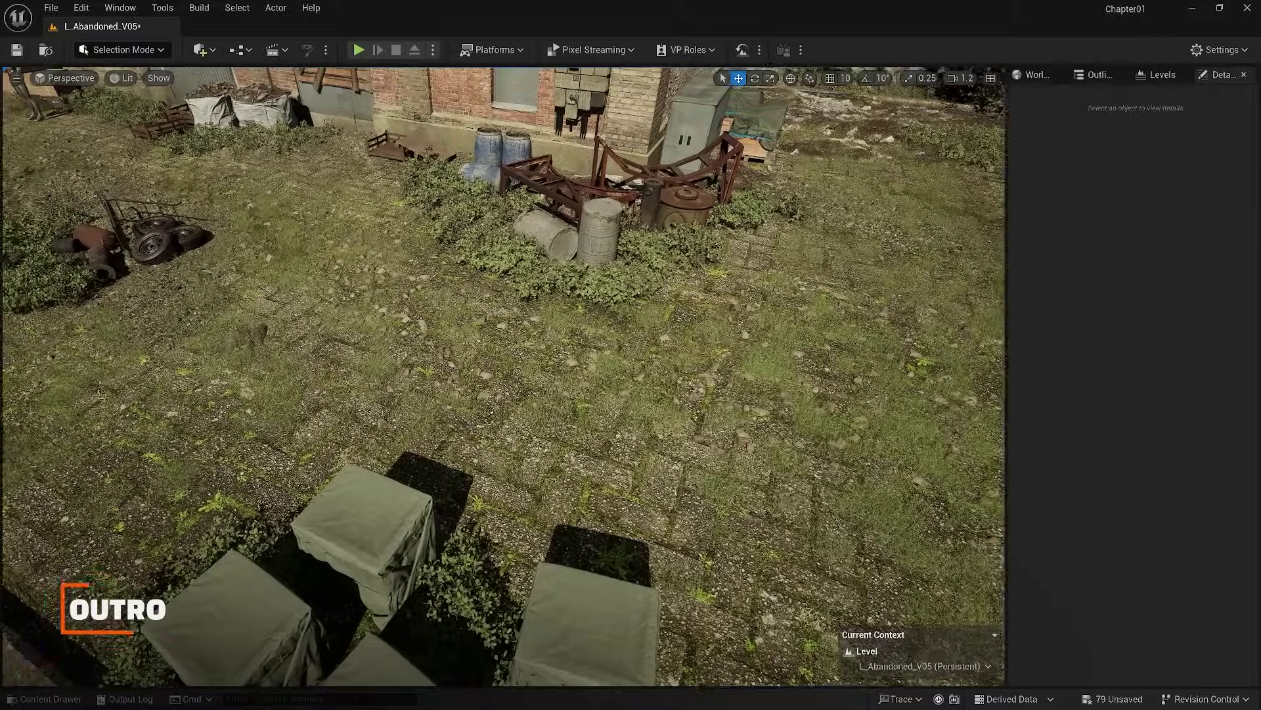
key("1")
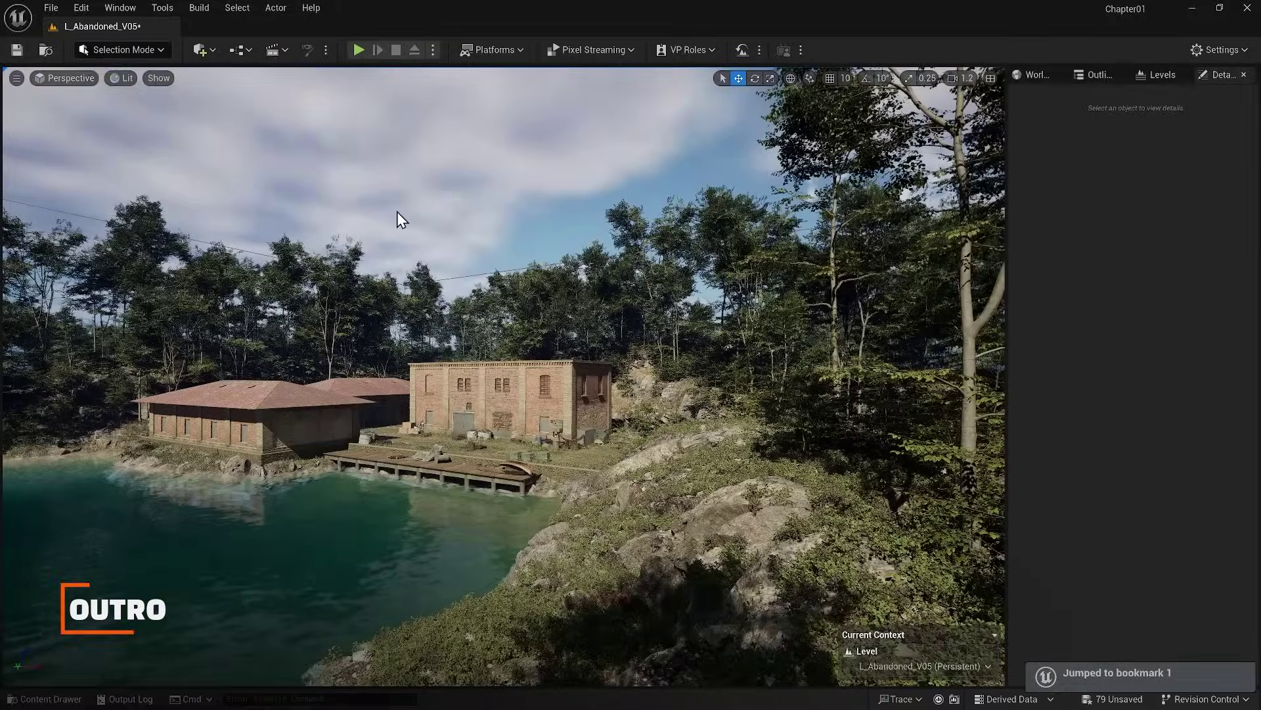